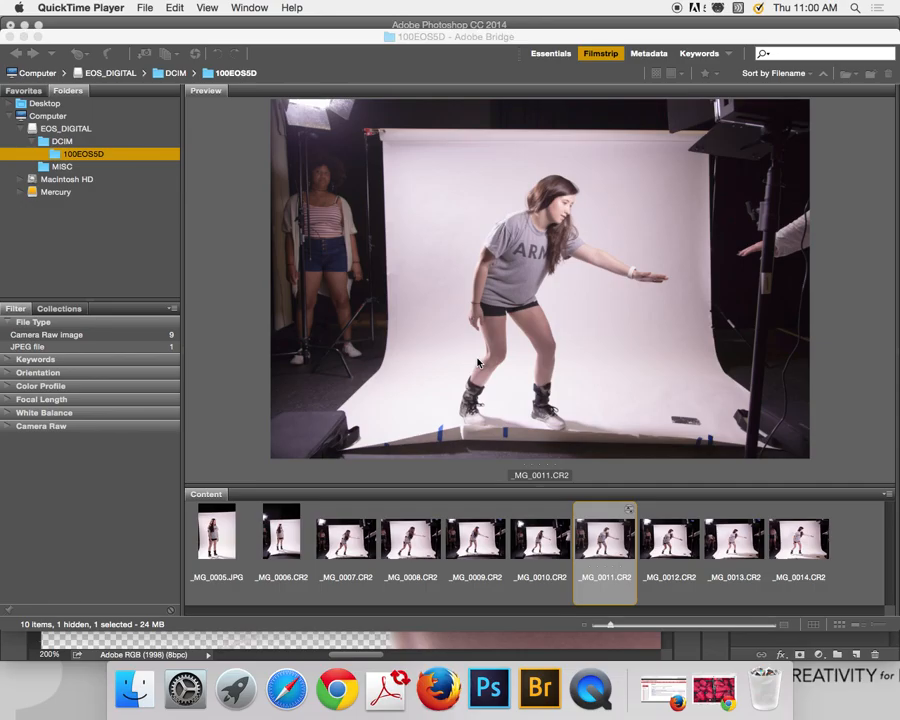
Check _MG_0011.CR2 in Camera Raw, close it without changes, and switch to the masked cutout in Photoshop
click(612, 549)
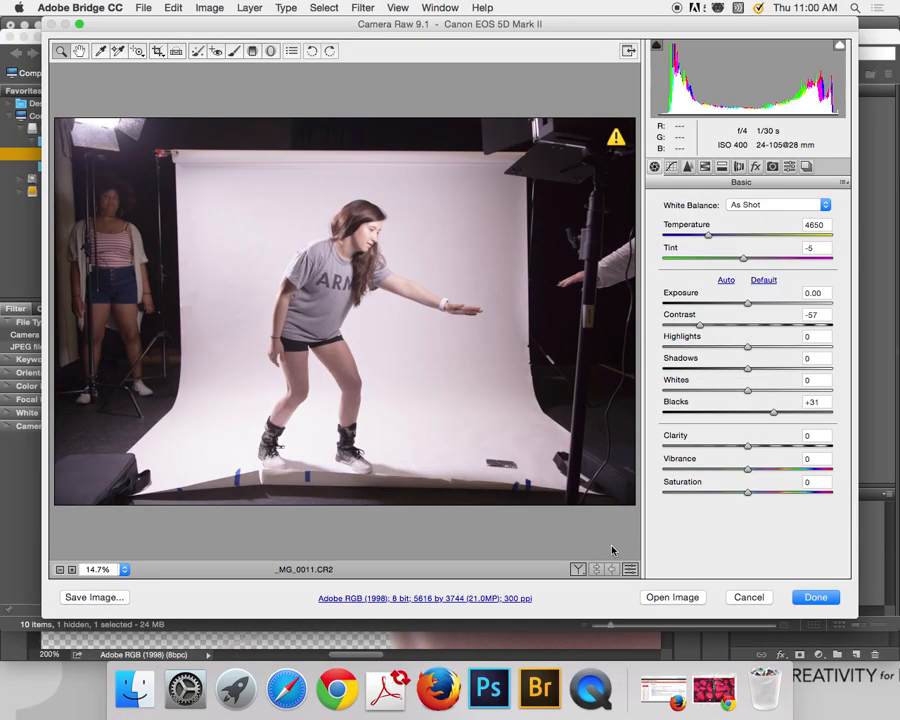
click(750, 597)
click(489, 692)
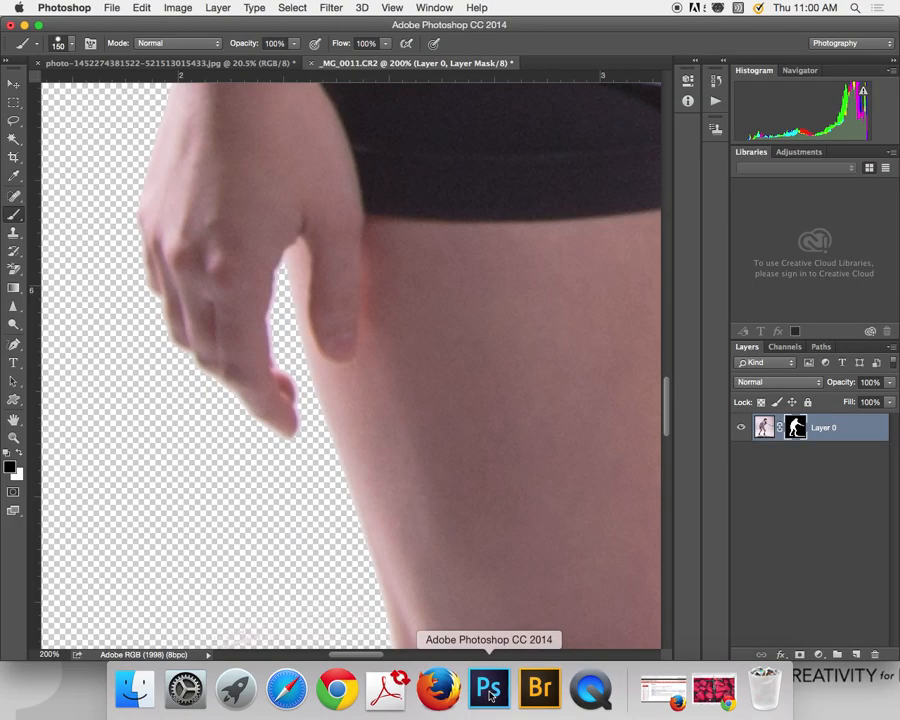
key(super+0)
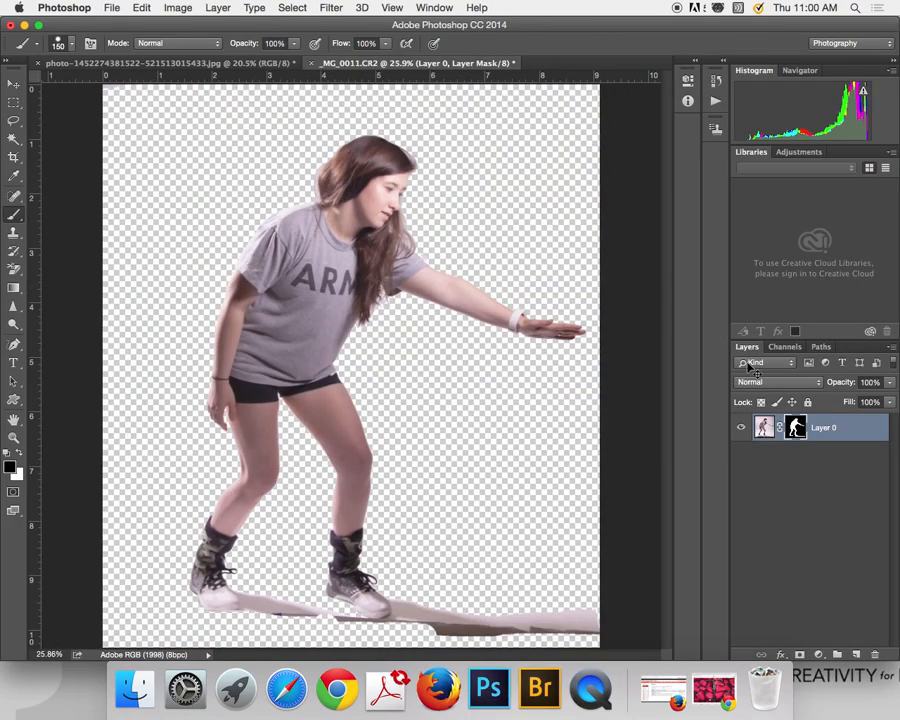
Duplicate Layer 0 with its mask disabled and delete the layer mask from the copy
shift+click(797, 428)
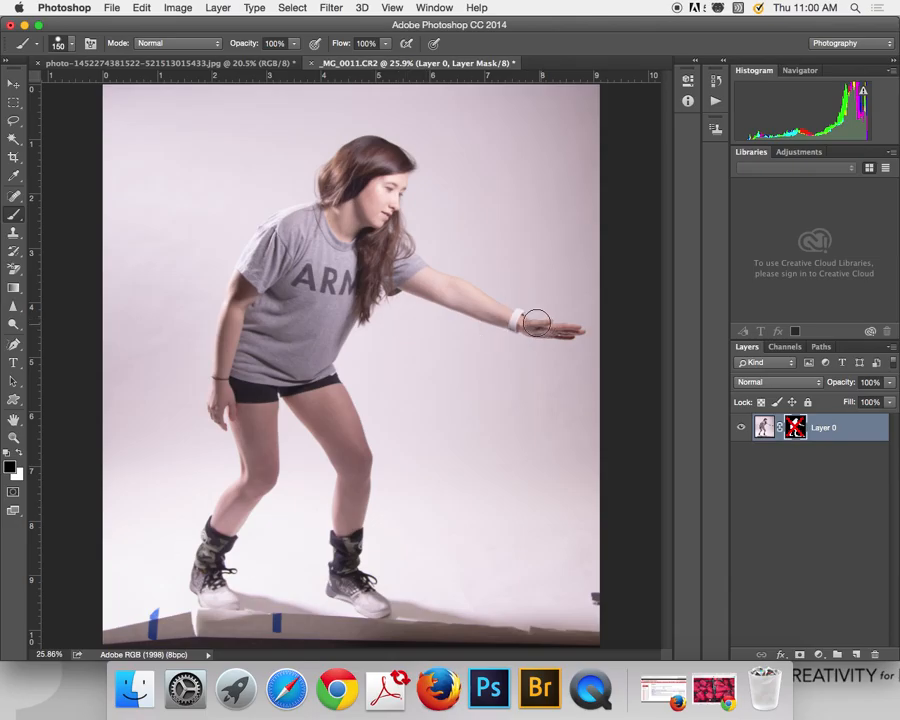
drag(830, 430, 856, 656)
shift+click(795, 428)
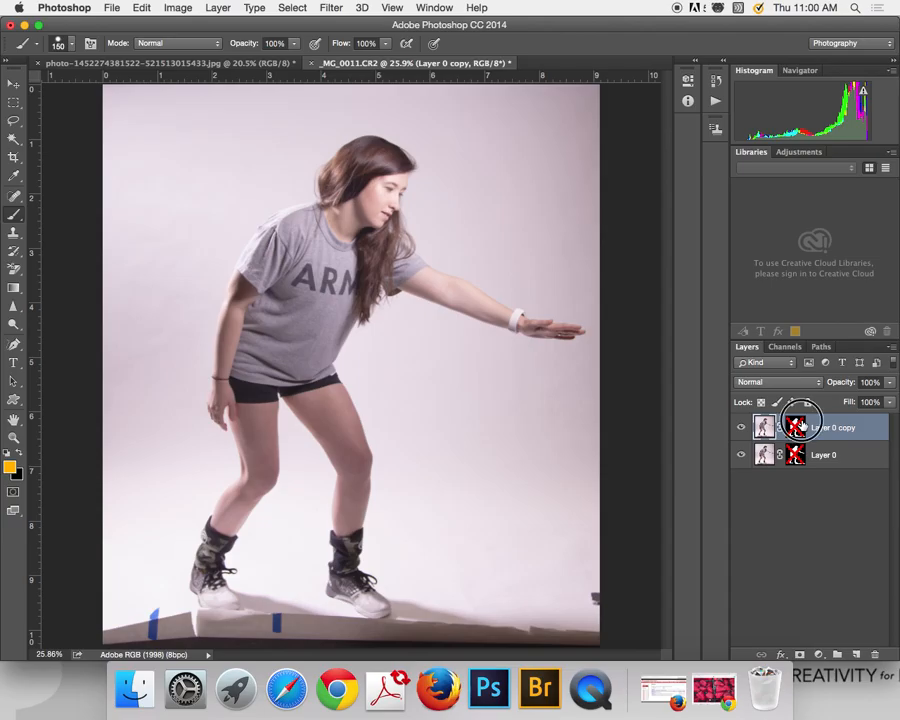
right_click(793, 429)
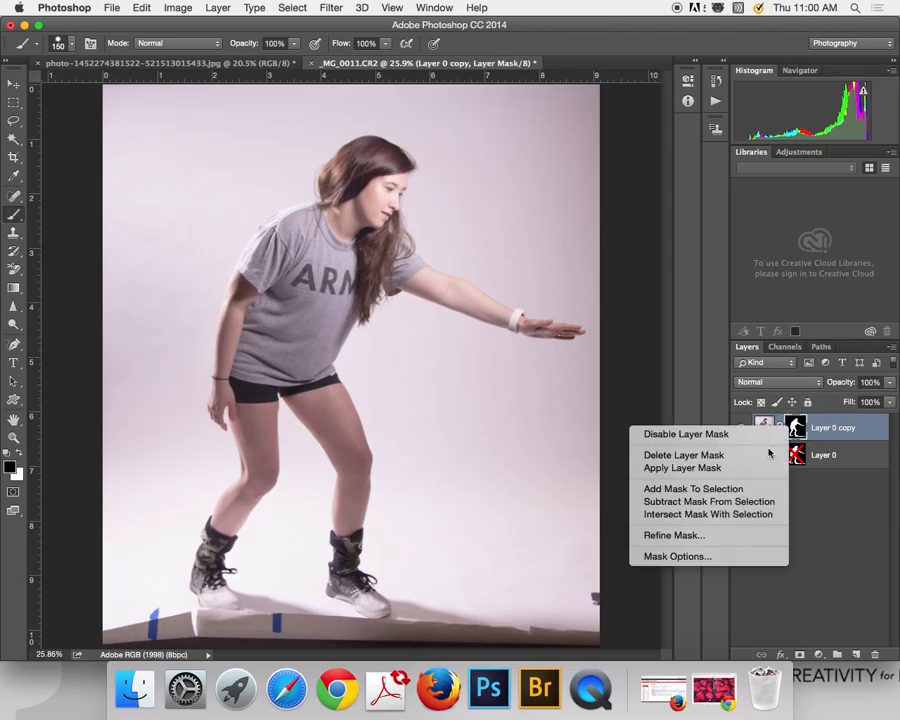
click(724, 456)
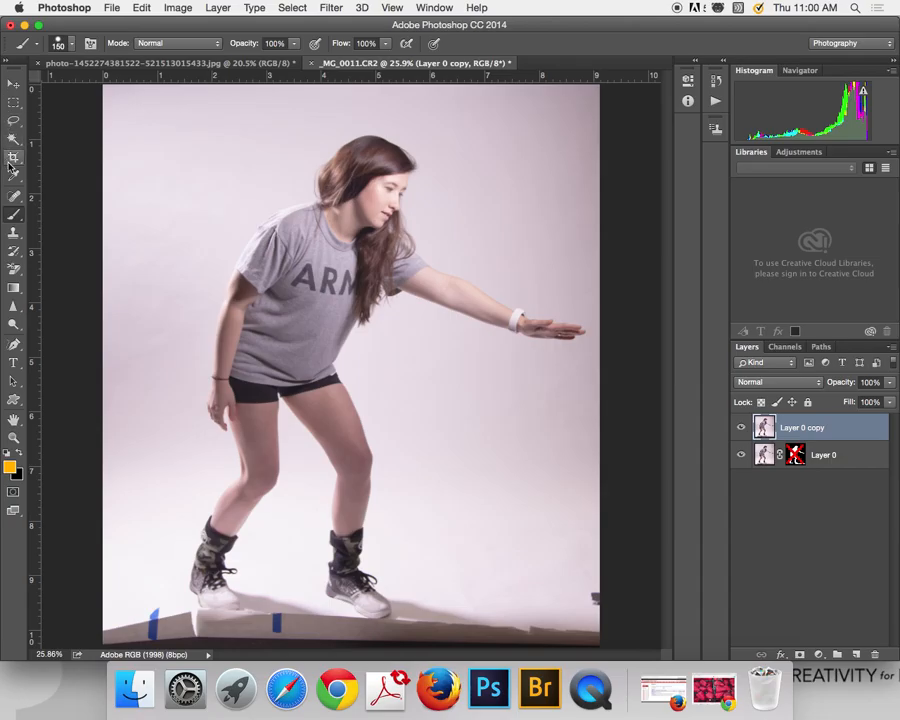
Select the backdrop behind the woman's back and hanging arm with the Magic Wand, adding adjoining tones
click(13, 138)
click(213, 152)
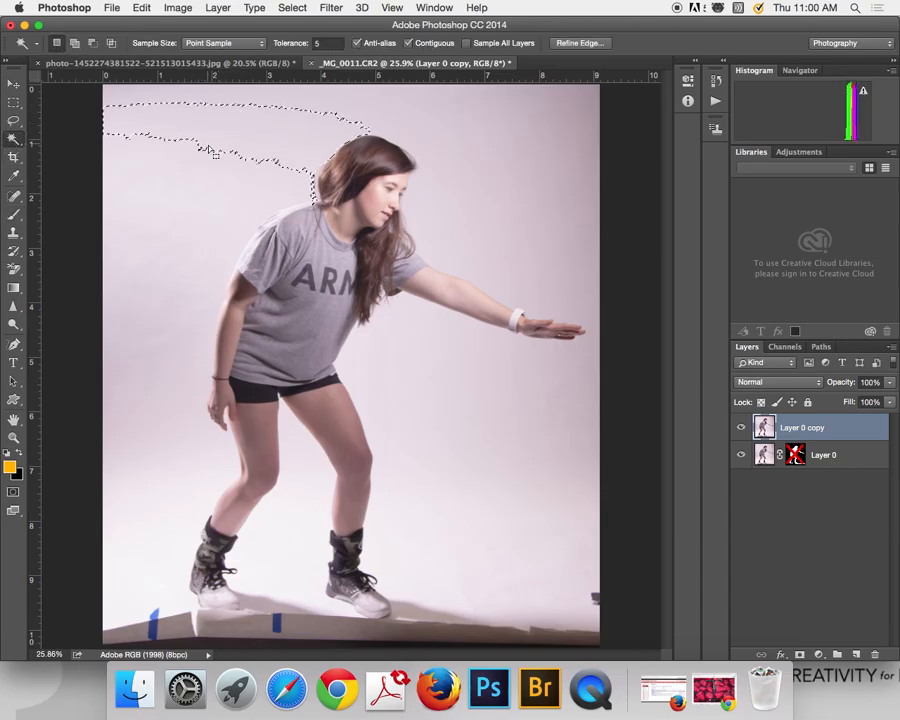
shift+click(210, 162)
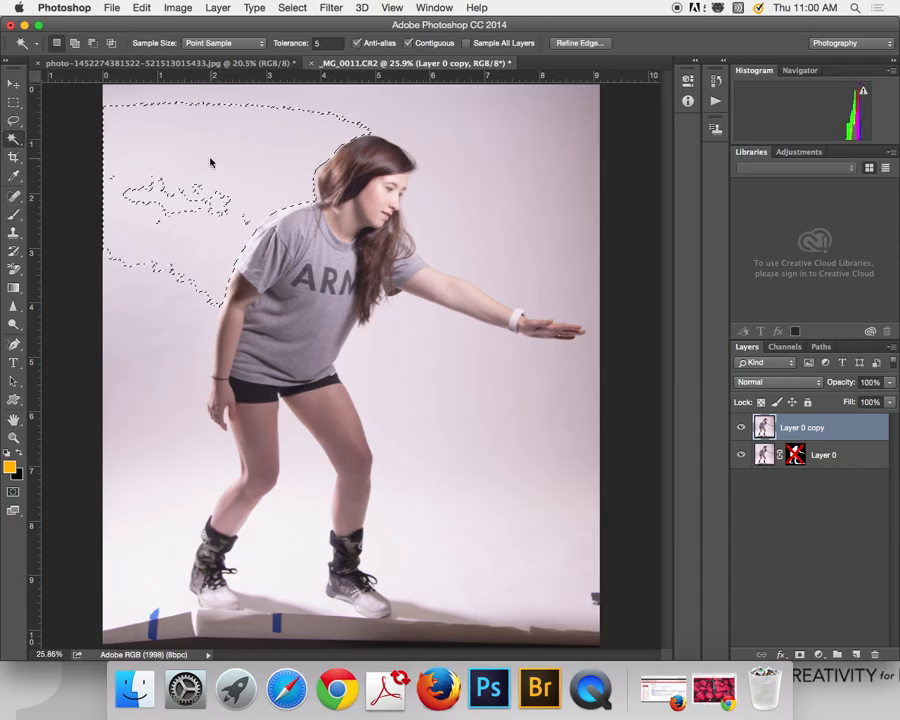
shift+click(157, 267)
shift+click(151, 301)
shift+click(144, 340)
shift+click(144, 340)
shift+click(166, 281)
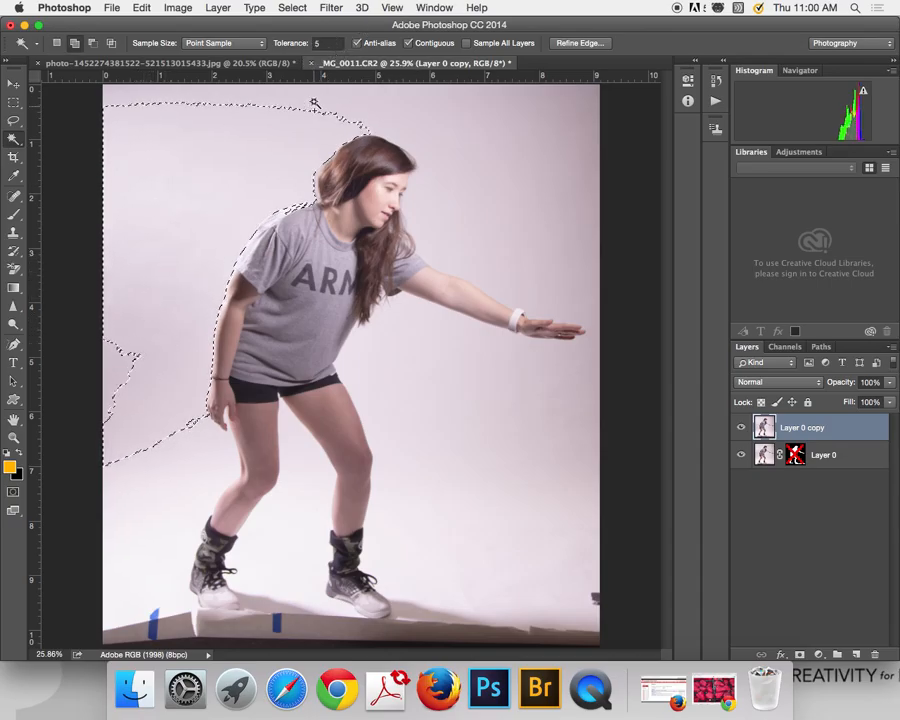
Add the backdrop above the woman's head and outstretched arm to the selection, out to the image's upper-right corner
shift+click(496, 124)
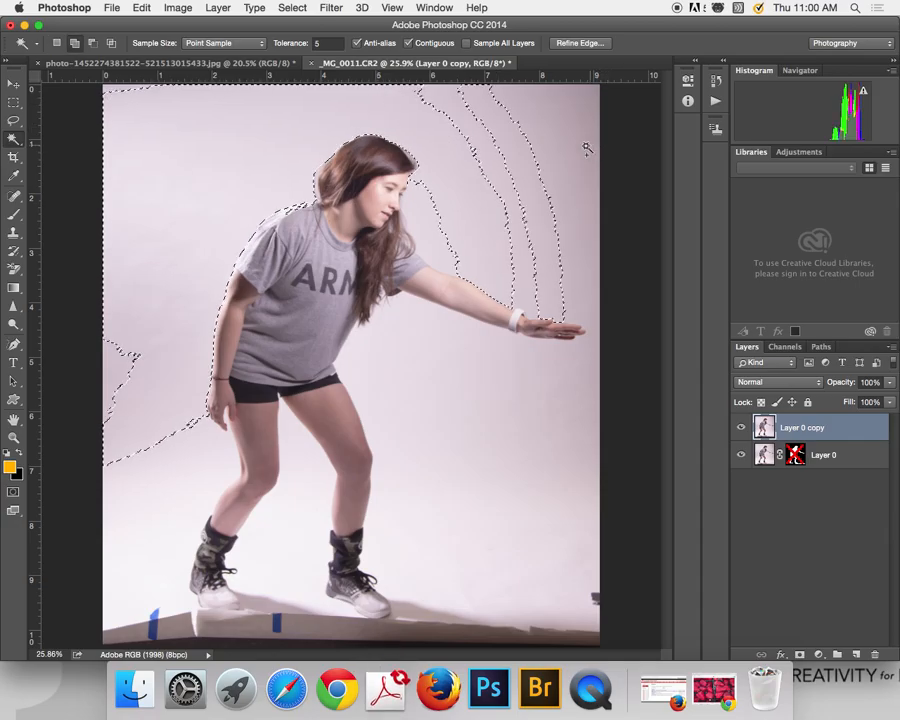
shift+click(516, 217)
shift+click(568, 176)
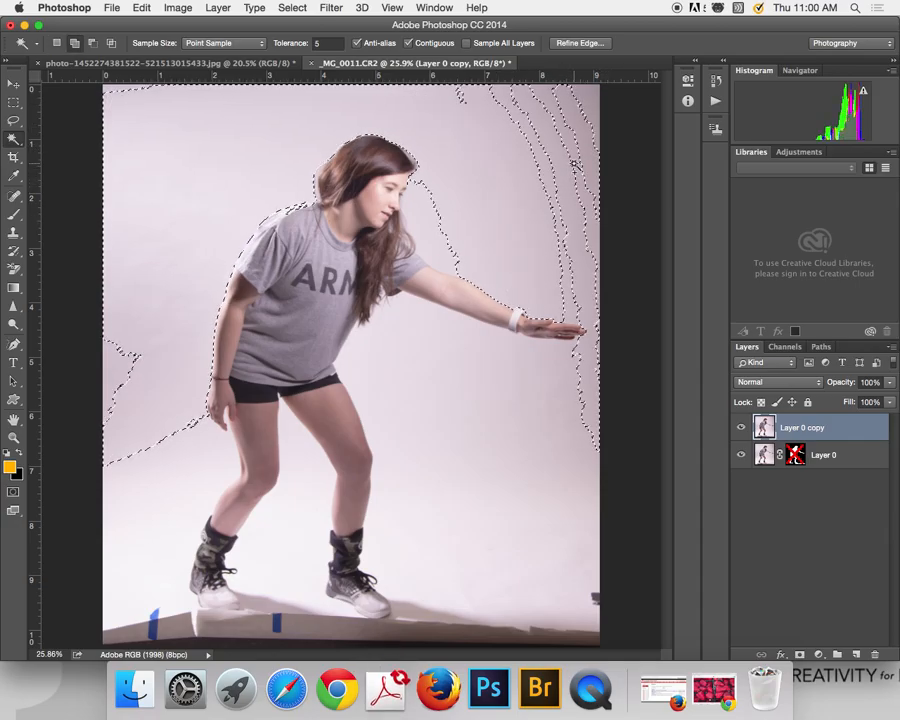
shift+click(588, 113)
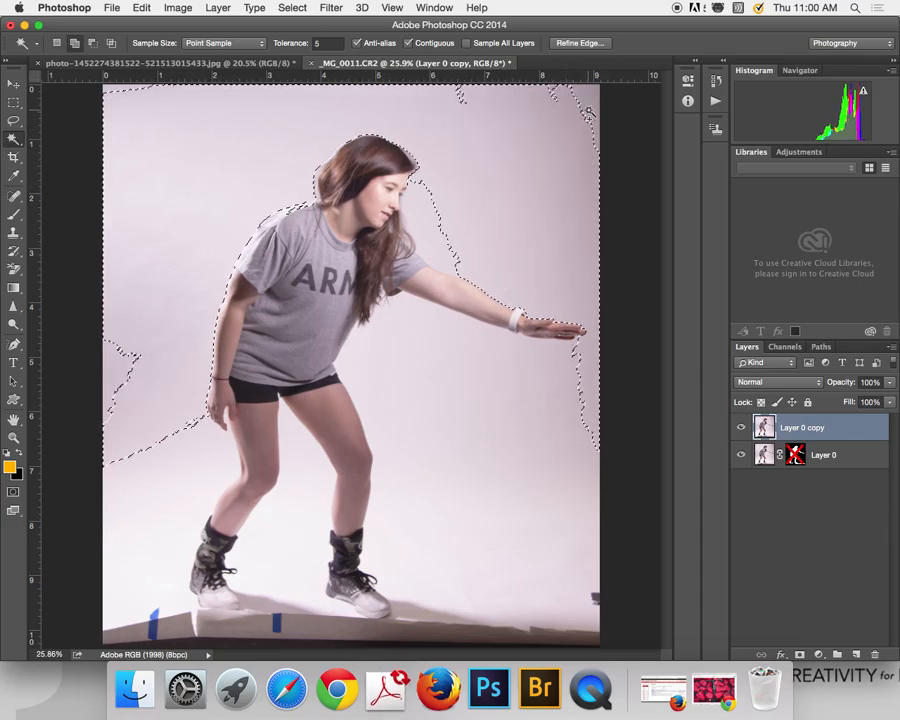
Extend the selection over the backdrop beneath the outstretched arm, between the legs and in front of the boots
shift+click(406, 326)
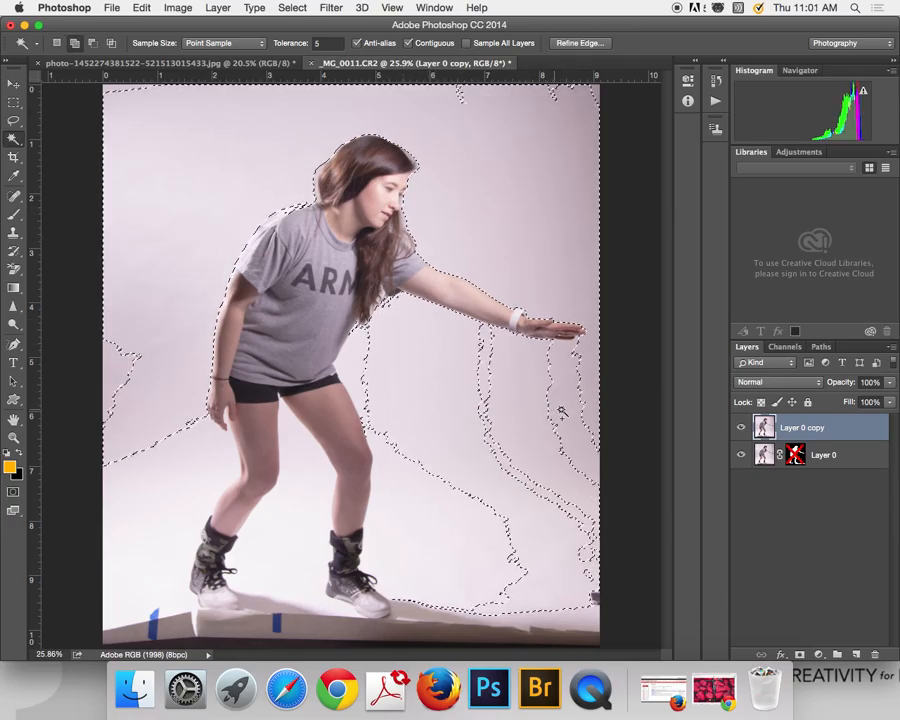
shift+click(476, 428)
shift+click(455, 500)
shift+click(300, 448)
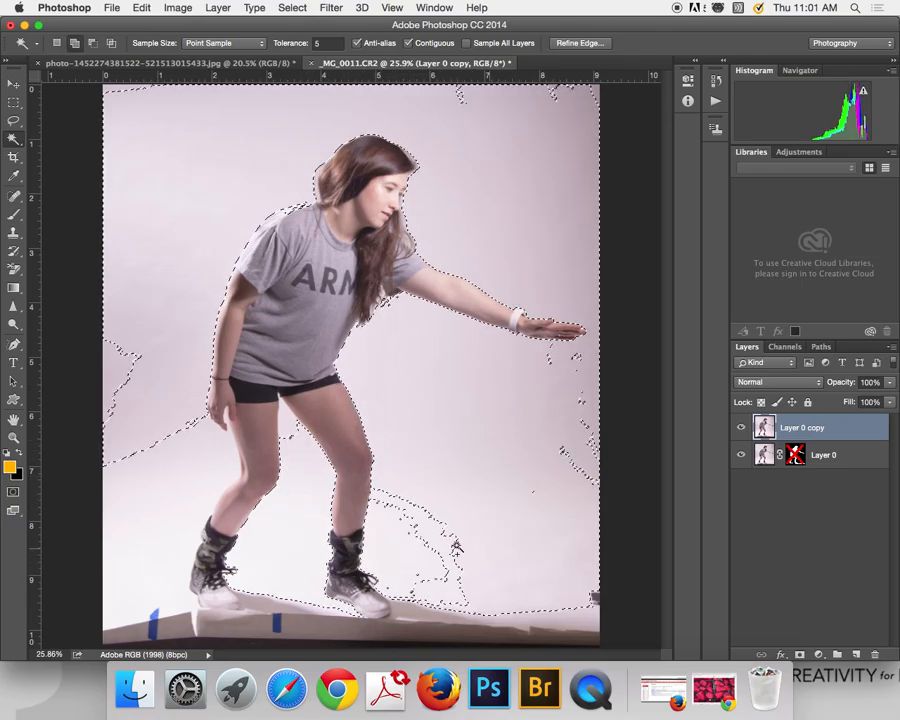
shift+click(436, 562)
shift+click(582, 453)
shift+click(591, 442)
Add the remaining backdrop patches behind the woman's legs and along the photo's left edge to the selection
shift+click(182, 506)
shift+click(189, 478)
shift+click(122, 381)
shift+click(208, 440)
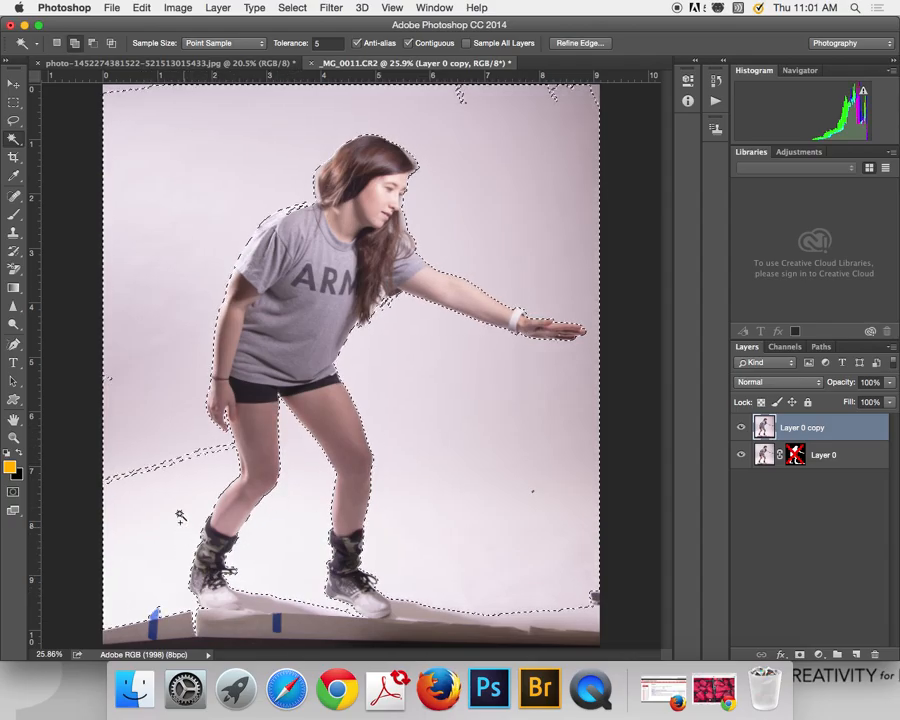
shift+click(162, 472)
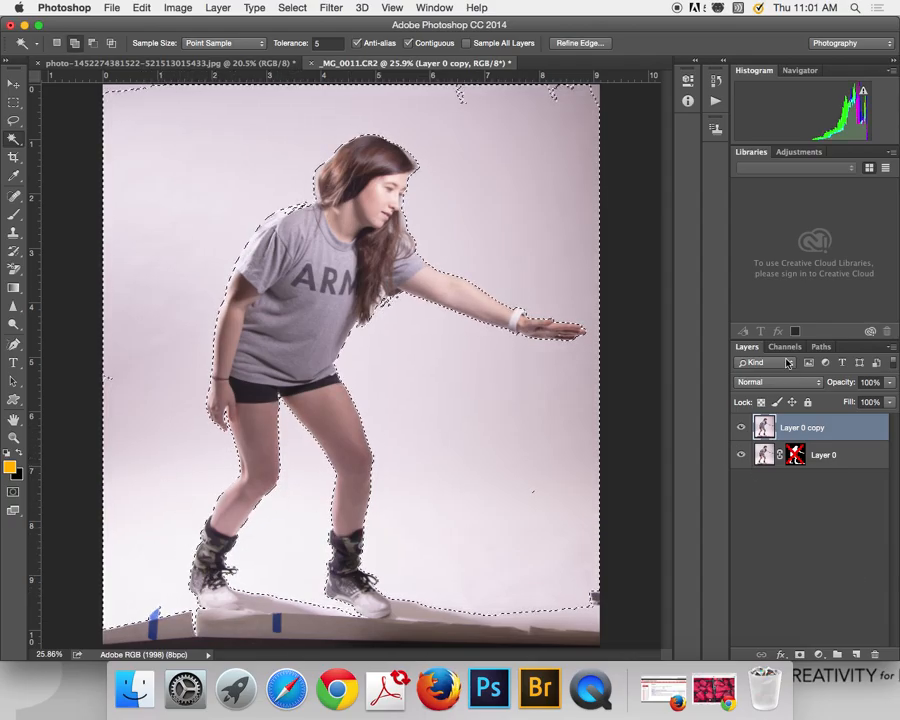
Mask the copied layer from the selection with Layer 0 hidden, and invert the mask to isolate the woman
click(799, 654)
click(741, 455)
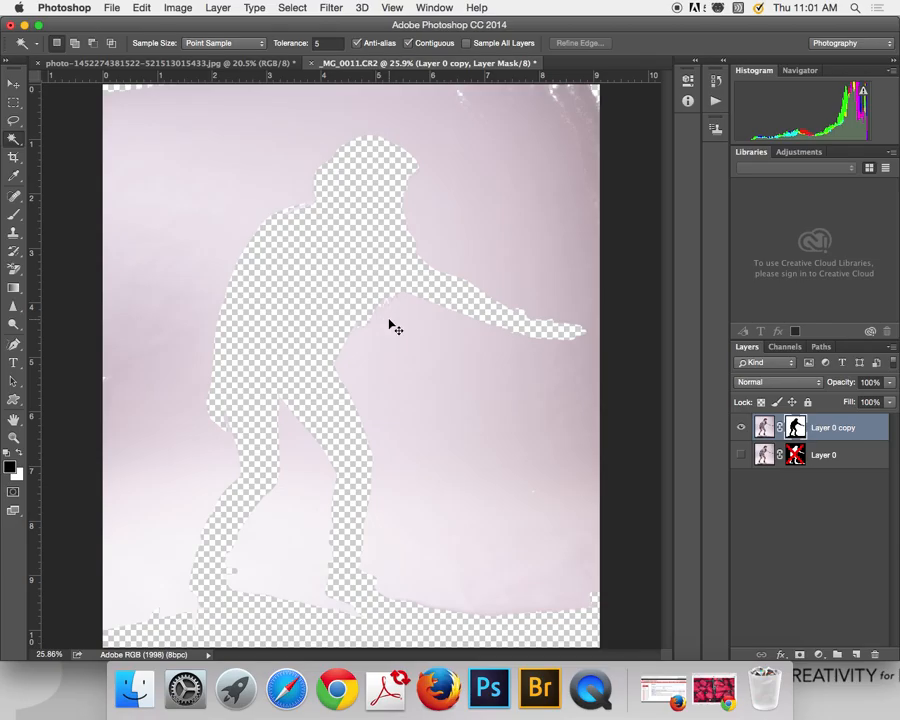
key(super+i)
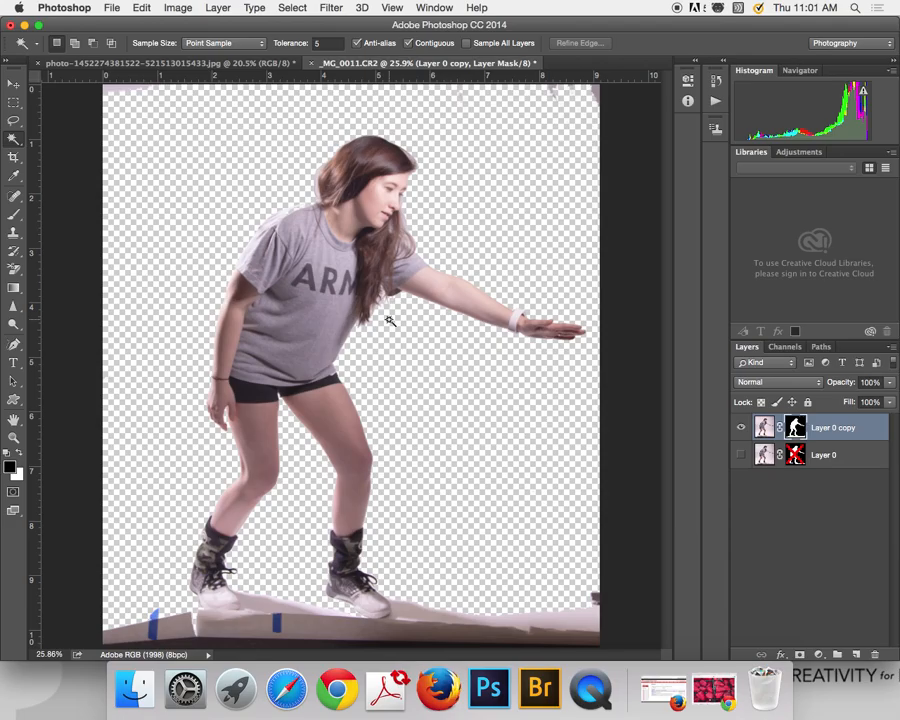
Delete the copied layer and restore Layer 0's visibility with its original mask enabled
drag(806, 432, 874, 654)
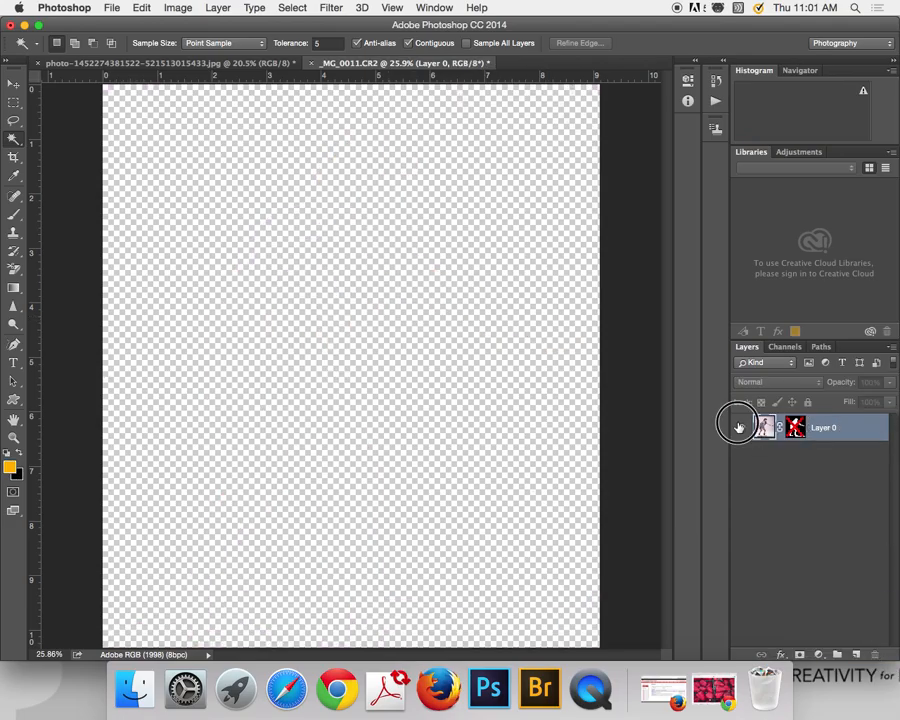
click(740, 427)
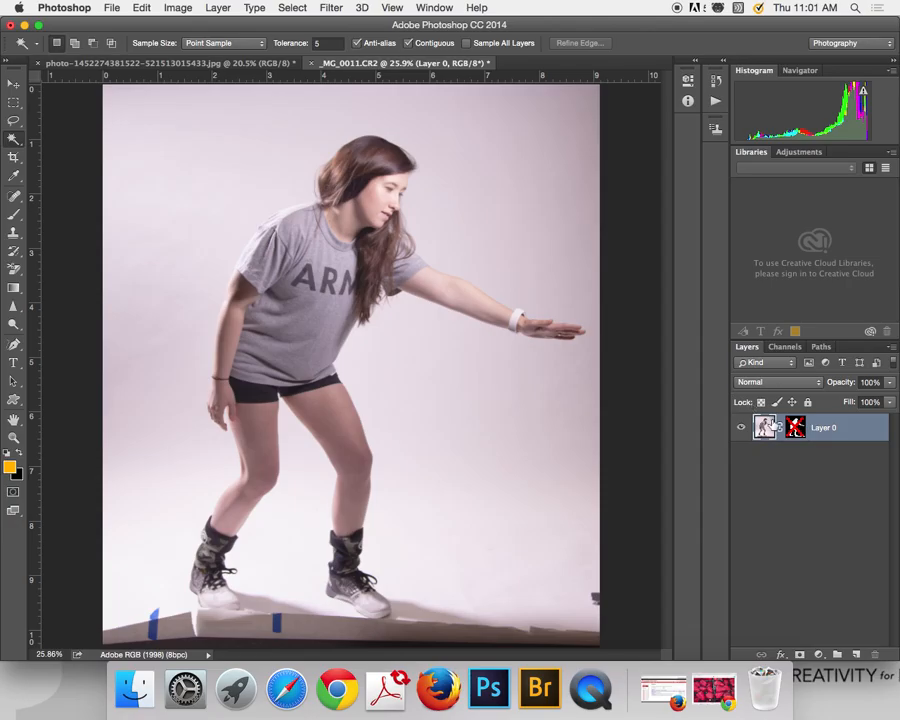
shift+click(795, 427)
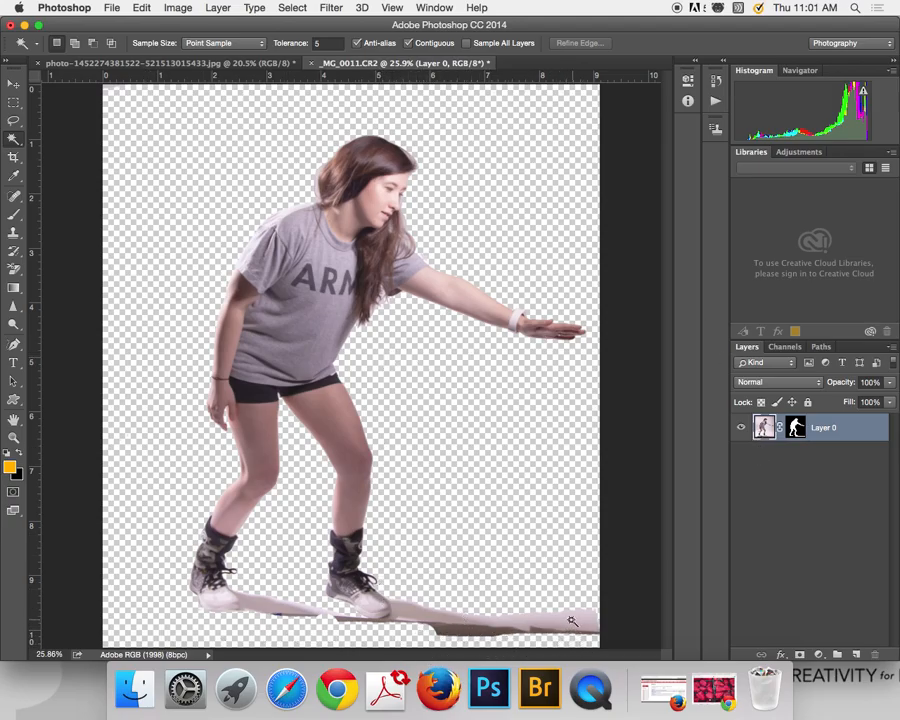
Target Layer 0's mask and examine the cutout edges around the hand, arm and head at 100%
click(796, 422)
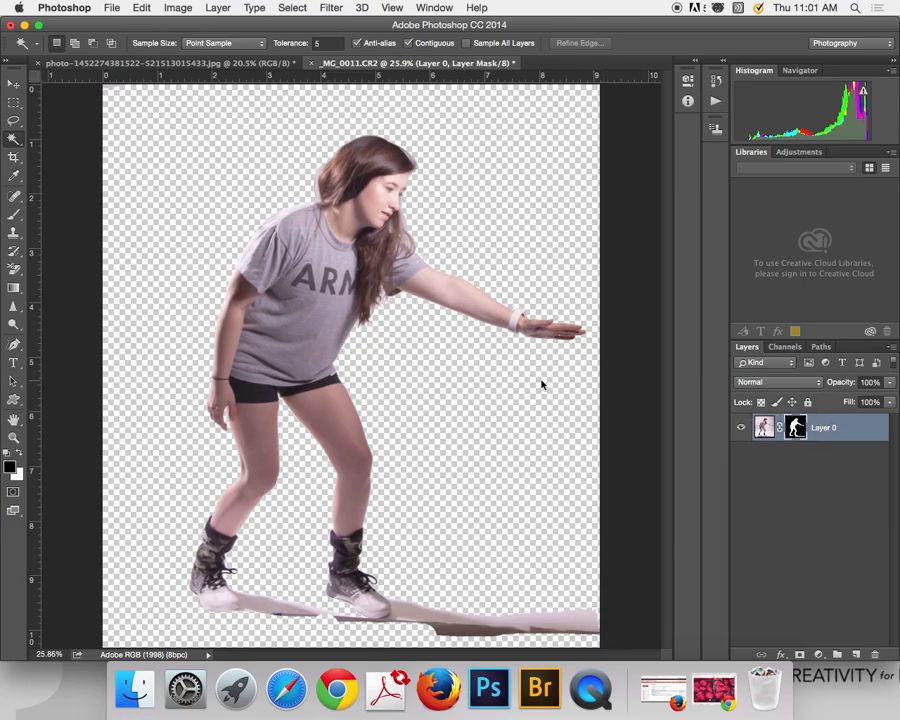
key(super+plus)
key(super+plus)
key(super+plus)
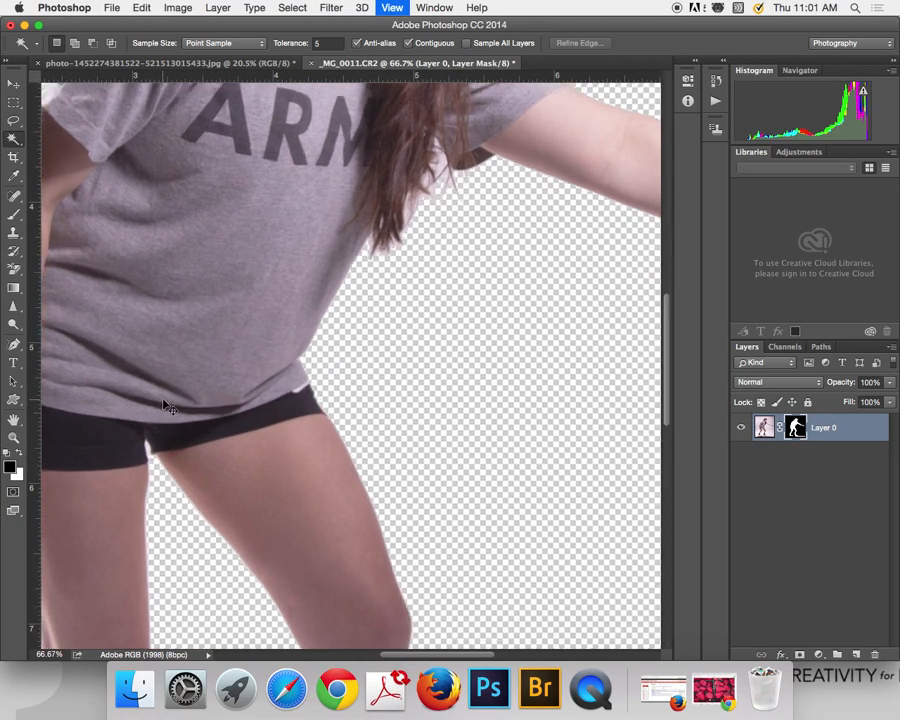
key(super+plus)
key(space)
drag(93, 360, 452, 323)
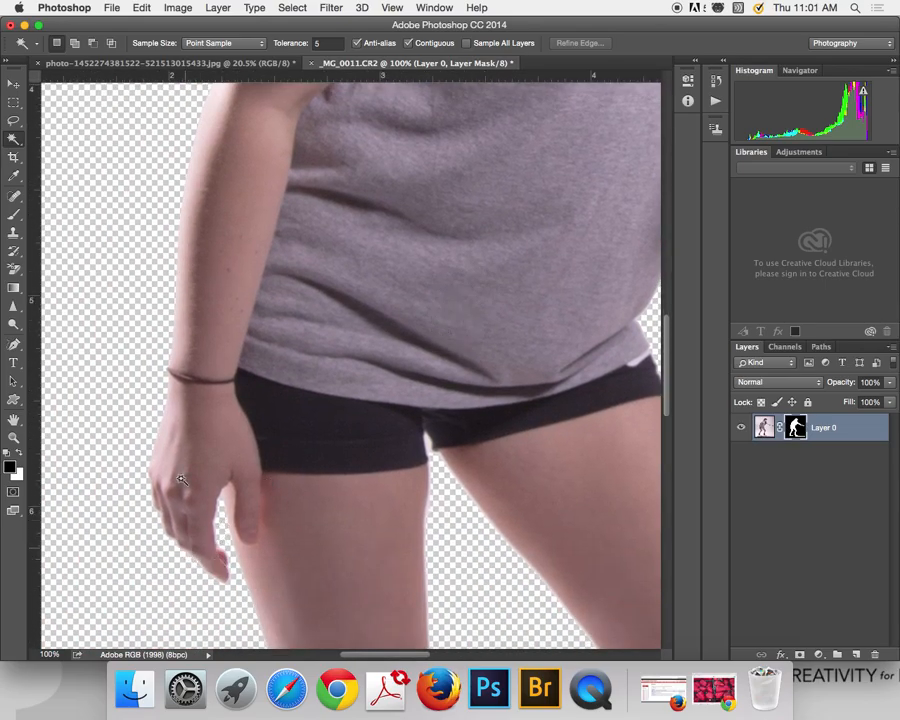
drag(232, 296, 256, 496)
drag(344, 286, 207, 487)
drag(428, 276, 327, 441)
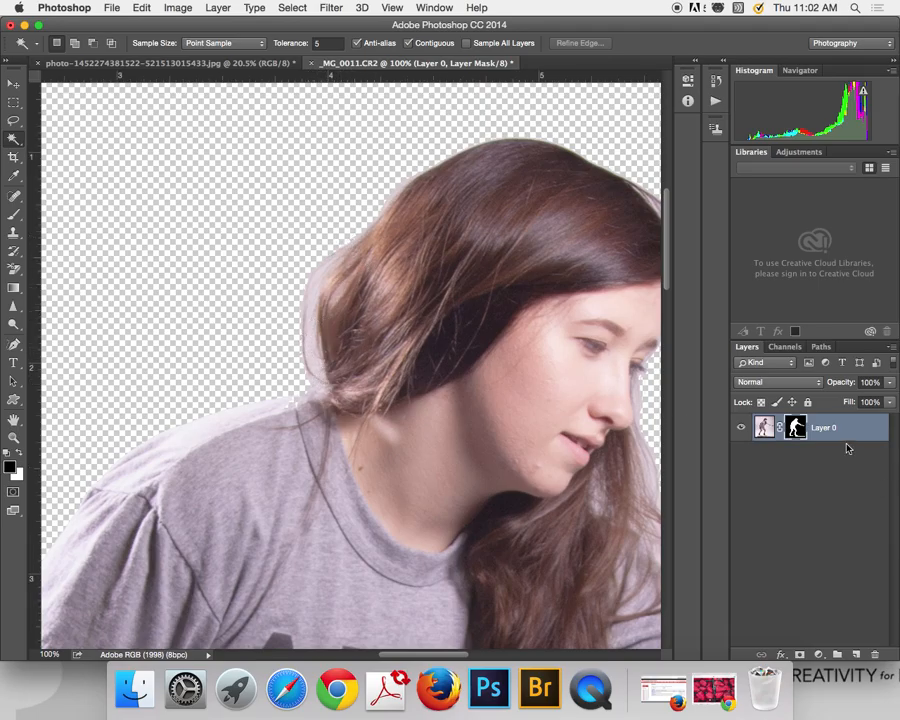
Switch to the Brush tool and reduce its size to 100 px
key(b)
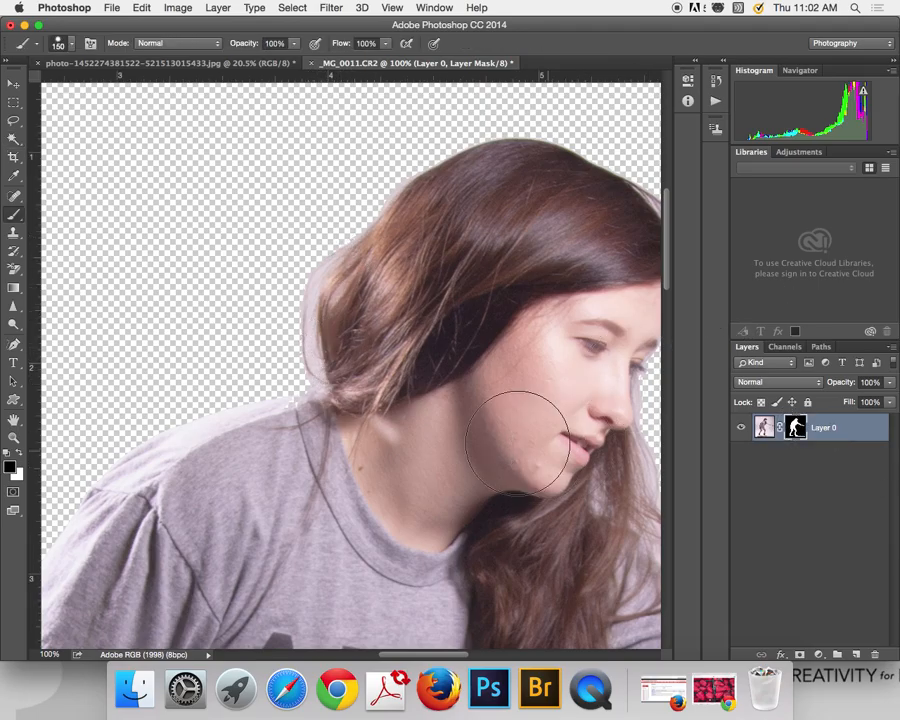
key(bracketleft)
key(bracketleft)
key(bracketleft)
click(71, 47)
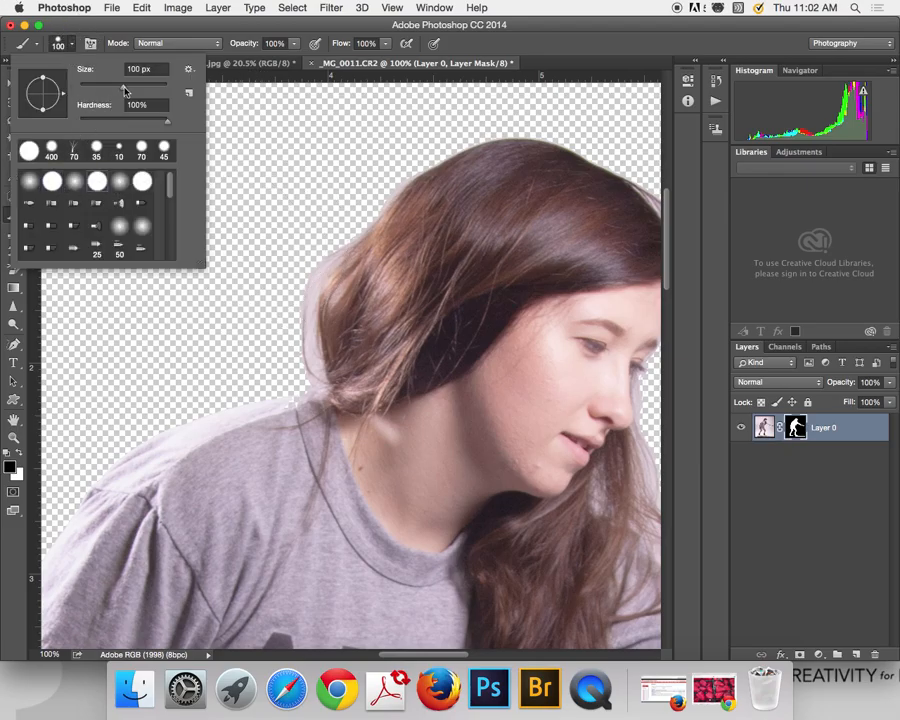
click(204, 28)
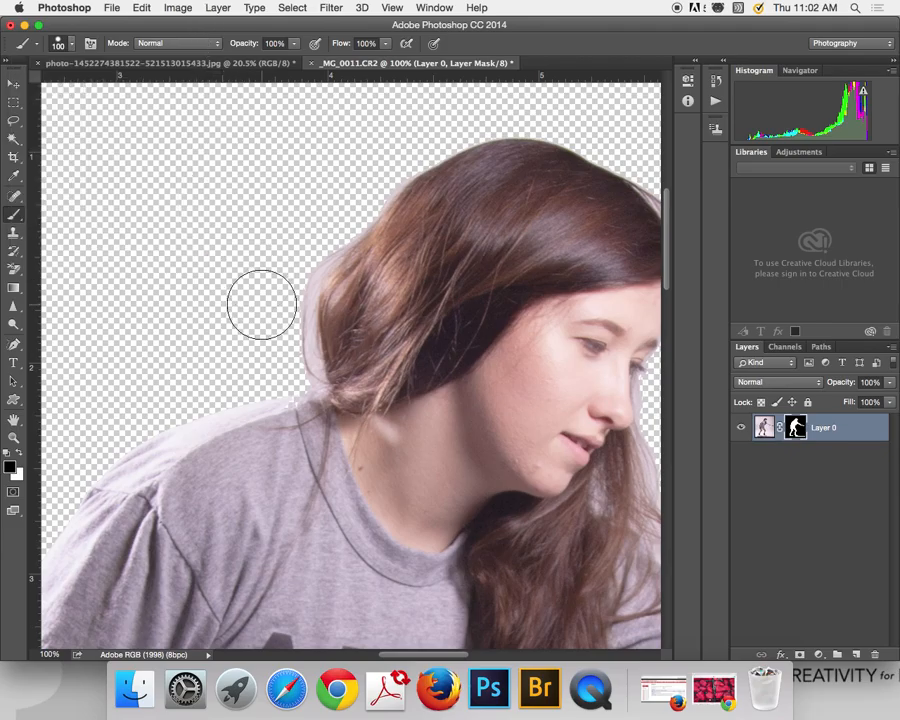
Paint white on the mask with a smaller brush to restore the ragged shirt edge where the shoulder meets the neck
key(super+equal)
key(super+equal)
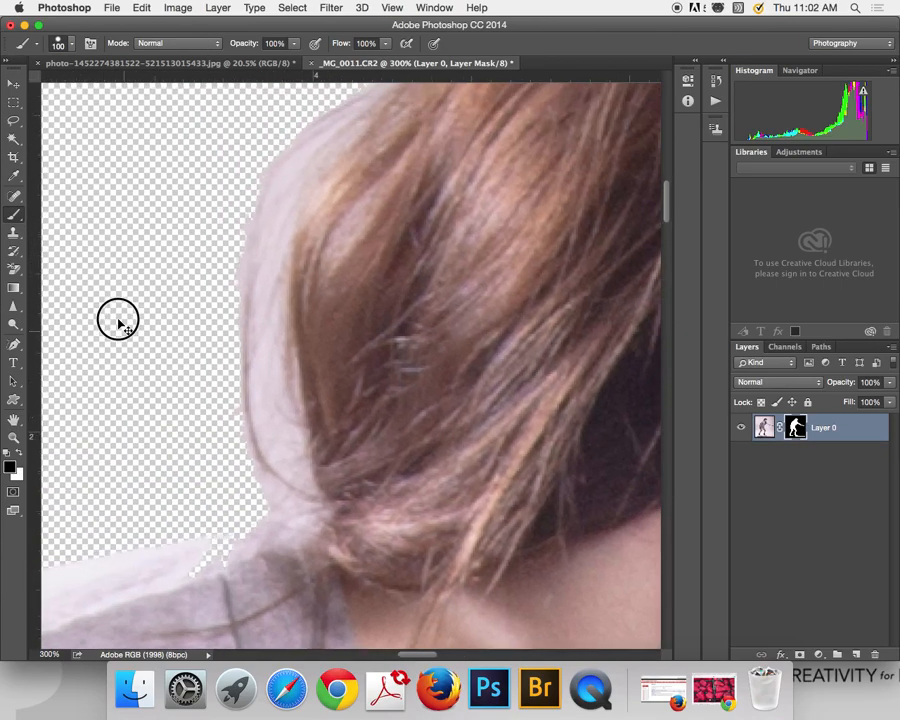
drag(98, 470, 396, 102)
drag(158, 339, 267, 259)
mouse_move(567, 172)
mouse_down()
mouse_move(255, 305)
mouse_move(239, 322)
mouse_up()
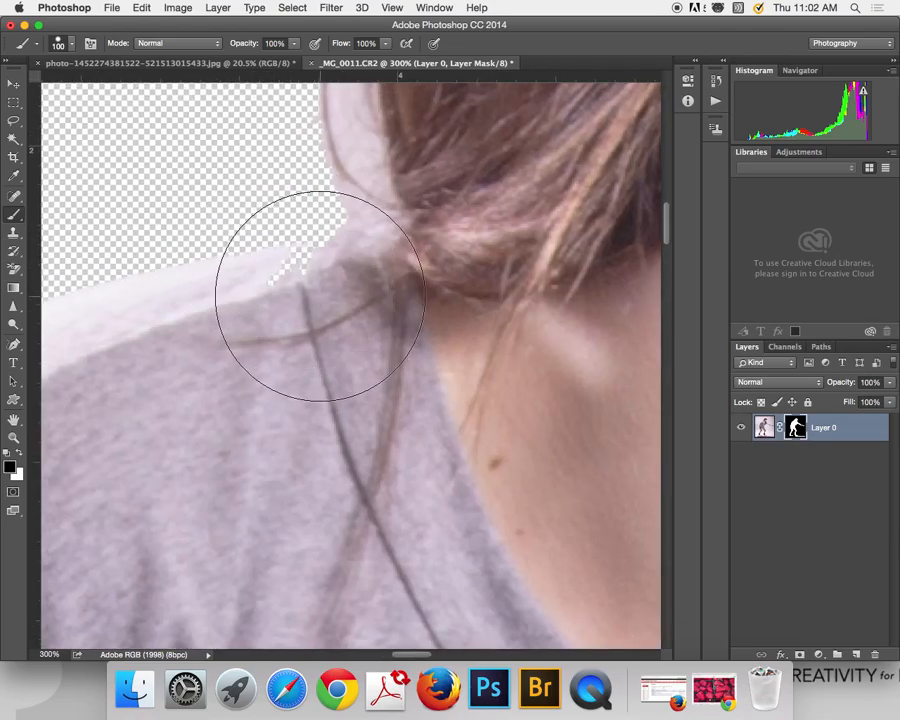
key(x)
key(bracketleft)
key(bracketleft)
key(bracketleft)
key(bracketleft)
key(bracketleft)
key(bracketleft)
key(bracketleft)
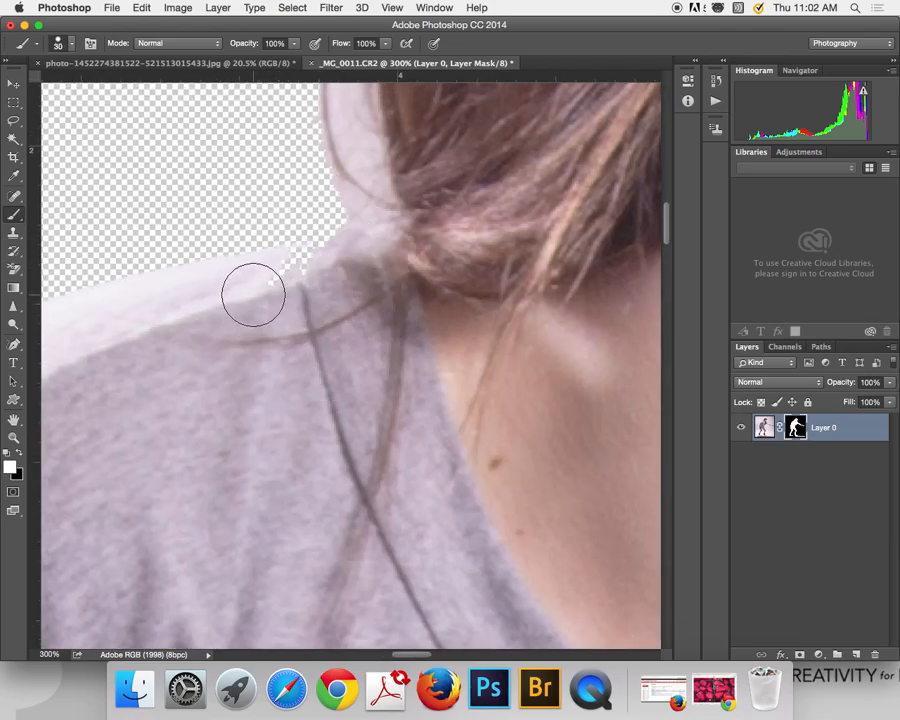
mouse_move(249, 286)
mouse_down()
mouse_move(343, 257)
mouse_move(305, 257)
mouse_move(293, 271)
mouse_move(181, 309)
mouse_move(675, 197)
mouse_move(510, 255)
mouse_move(223, 413)
mouse_move(145, 563)
mouse_up()
Paint black on the mask to hide the pale backdrop fringe along the back of the hair
key(super+minus)
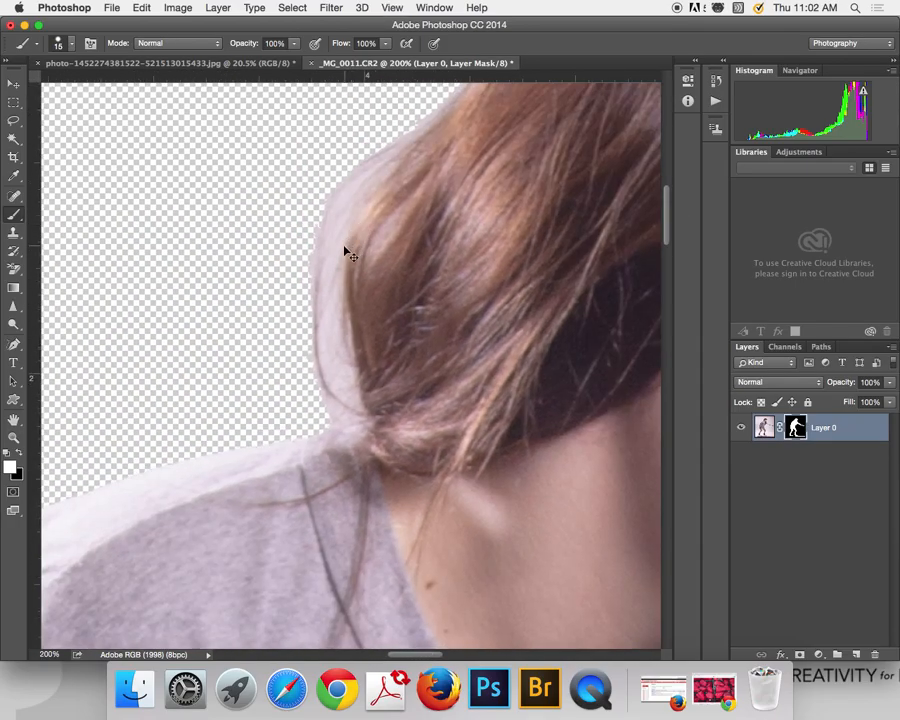
key(super+minus)
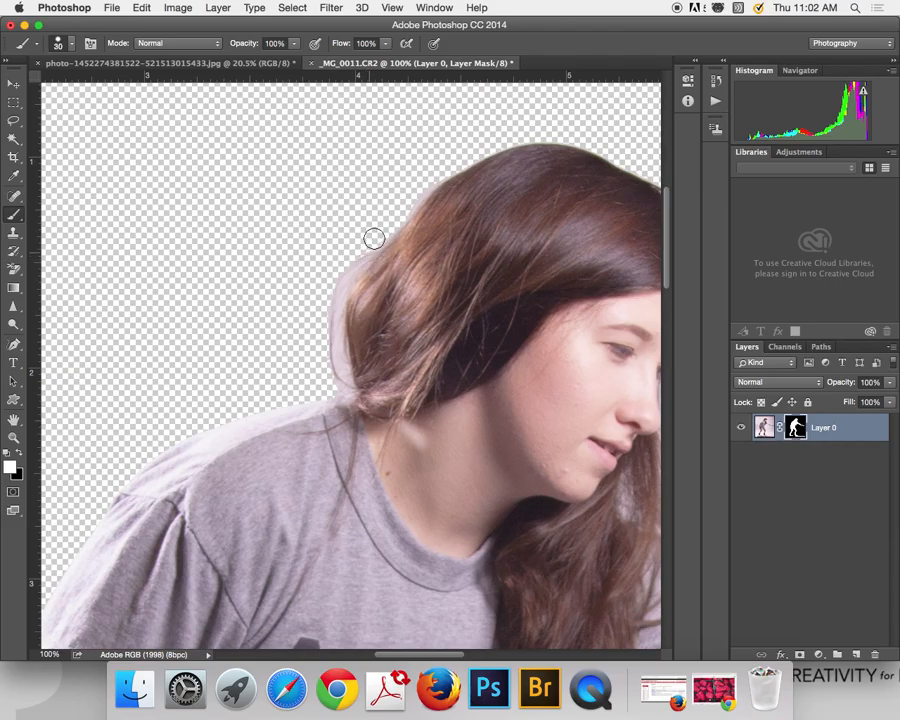
click(407, 198)
key(x)
mouse_move(412, 195)
mouse_down()
mouse_move(416, 187)
mouse_move(384, 231)
mouse_move(340, 263)
mouse_move(325, 305)
mouse_move(324, 349)
mouse_move(327, 331)
mouse_move(340, 410)
mouse_move(325, 416)
mouse_move(368, 400)
mouse_move(365, 428)
mouse_up()
key(super+z)
key(x)
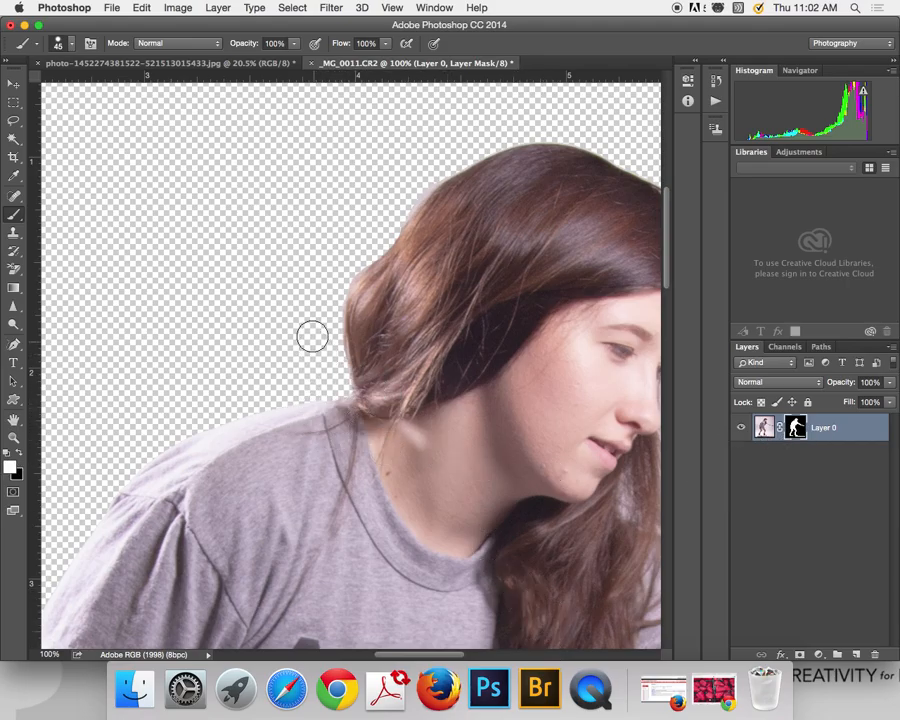
Open Refine Mask for Layer 0's mask and refine the edge along the back of the hair with a 35 px radius brush
key(super+plus)
key(super+plus)
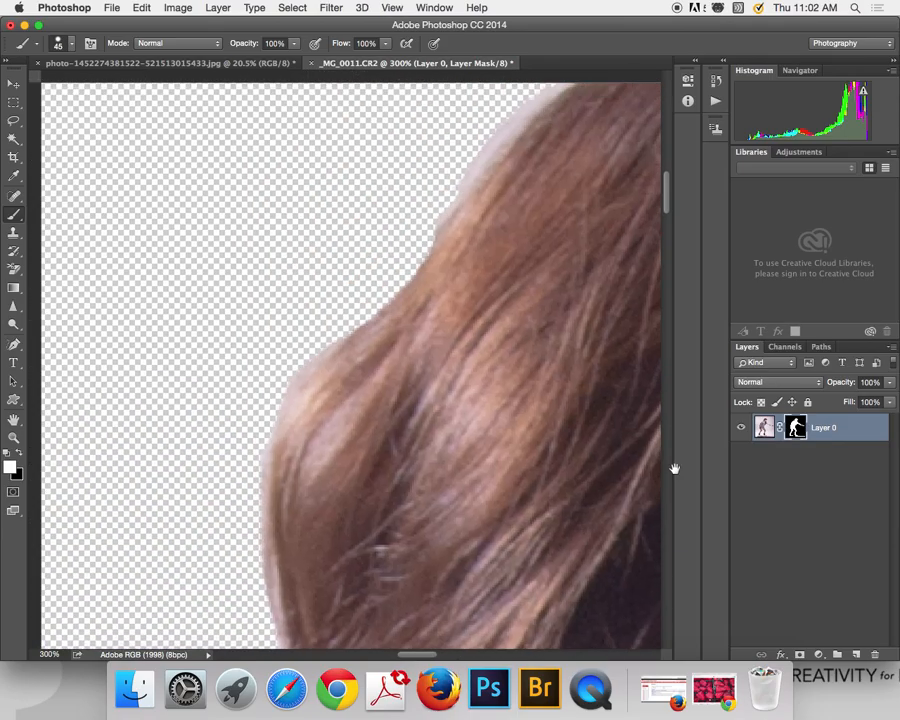
right_click(797, 427)
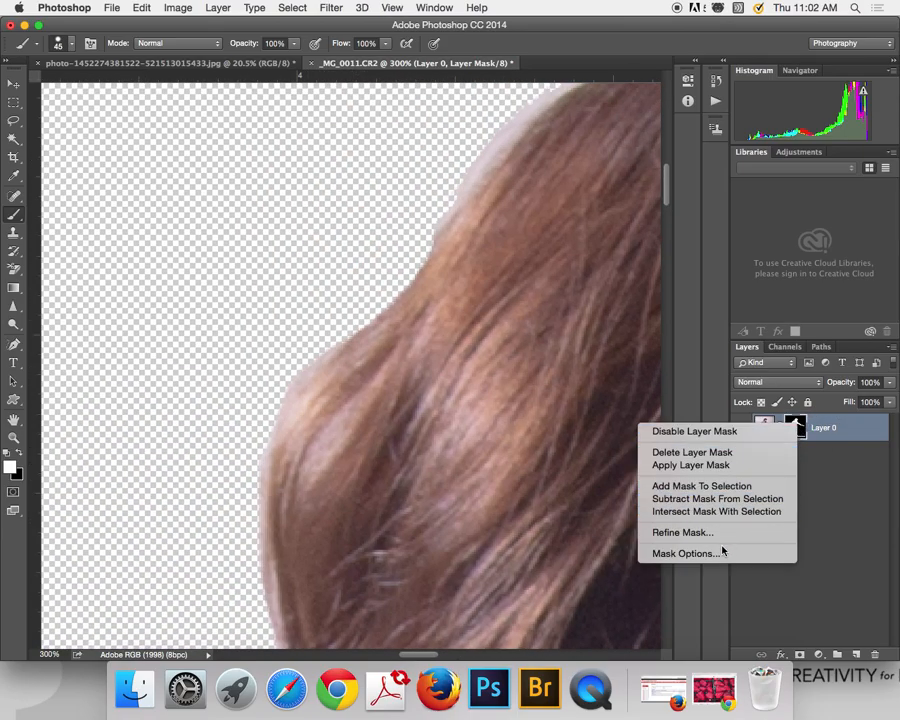
click(670, 532)
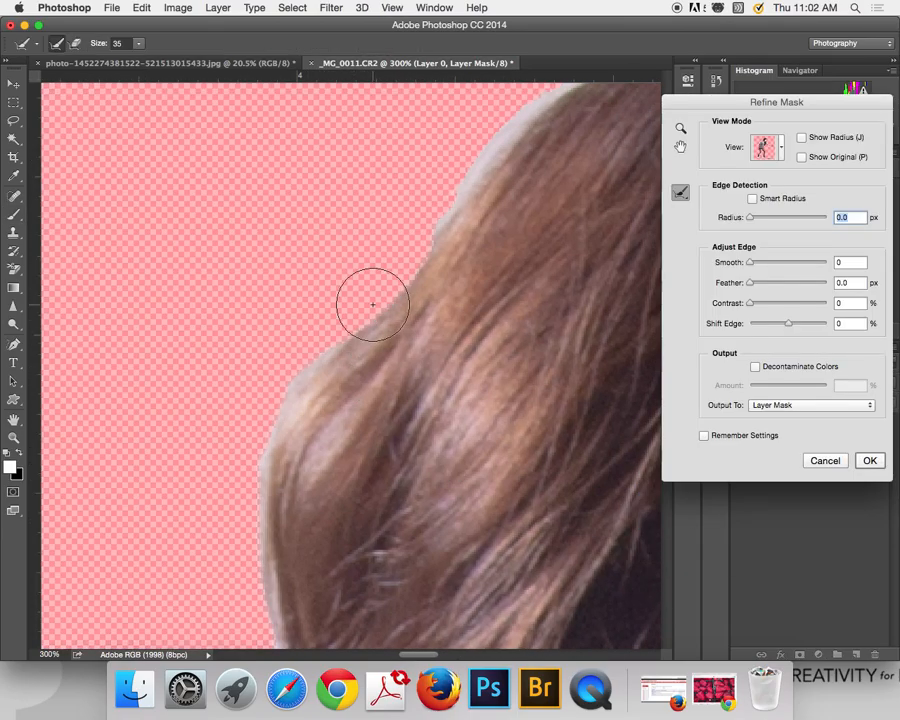
mouse_move(446, 197)
mouse_down()
mouse_move(416, 231)
mouse_move(450, 229)
mouse_move(327, 334)
mouse_up()
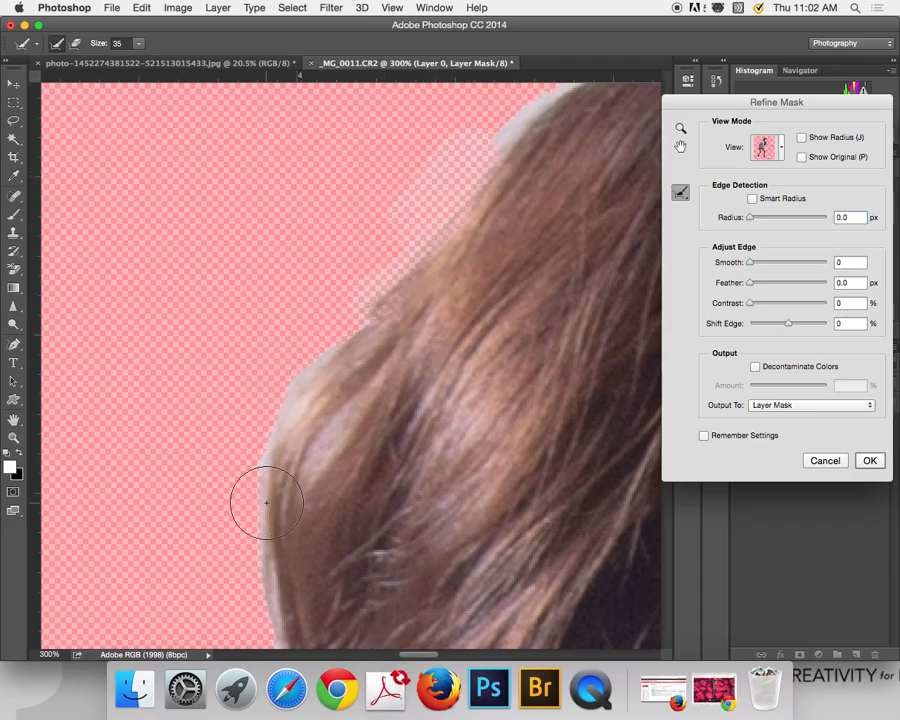
drag(266, 503, 257, 526)
Extend the 35 px edge refinement to the hairline at the top of the head
drag(368, 382, 377, 134)
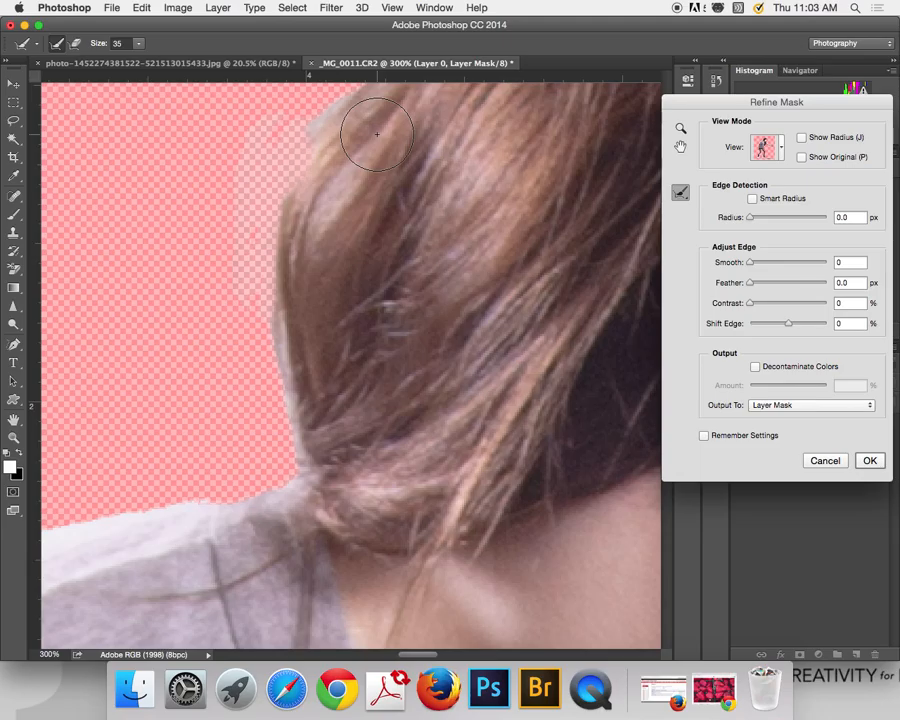
drag(369, 159, 181, 354)
drag(560, 100, 267, 331)
mouse_move(437, 145)
mouse_down()
mouse_move(304, 155)
mouse_move(446, 149)
mouse_up()
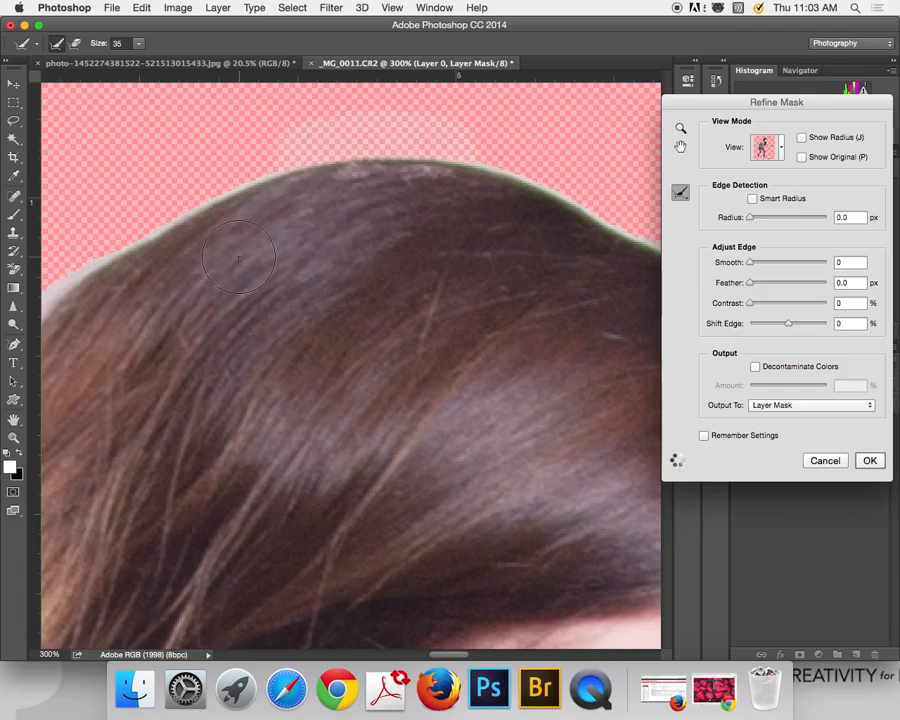
Reduce the refinement brush to 20 px, refine the pale fringe between the crown and back of the head, and apply the mask refinement
scroll(402, 239, left, 5)
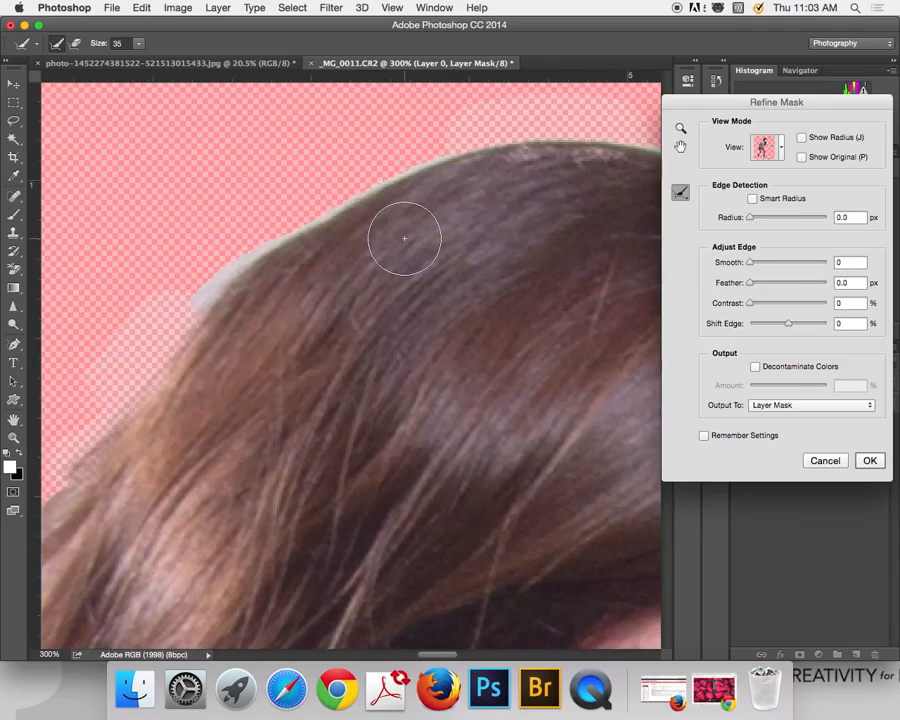
key(bracketleft)
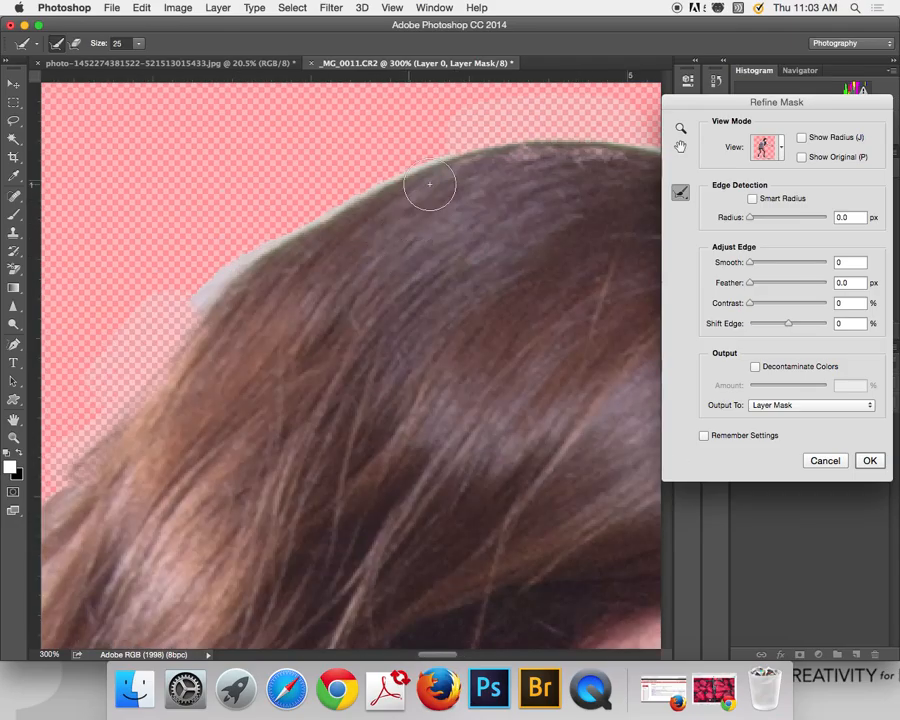
drag(440, 152, 362, 191)
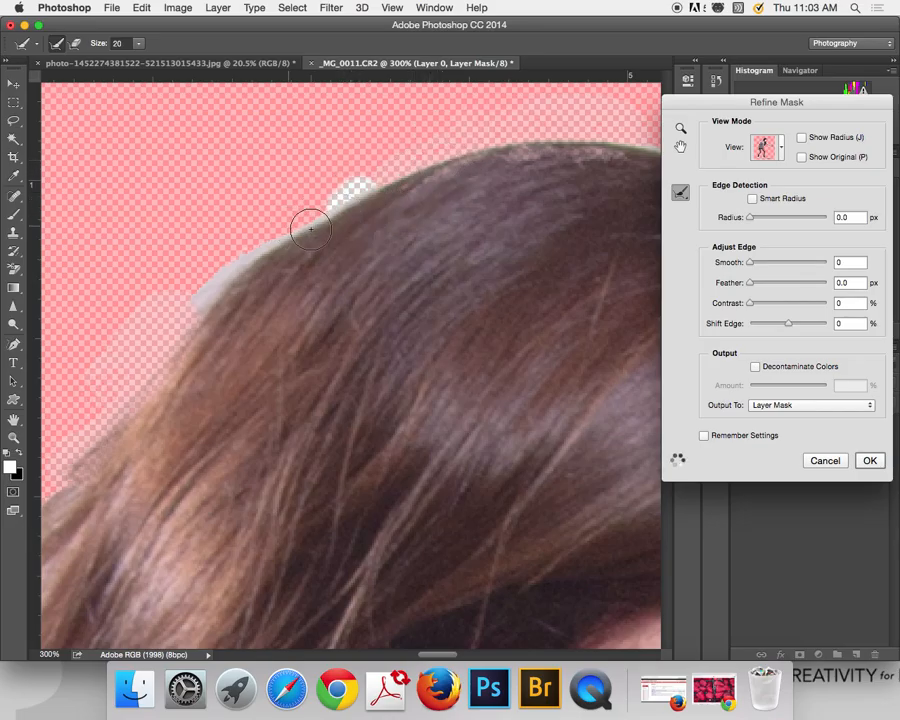
mouse_move(306, 226)
mouse_down()
mouse_move(270, 238)
mouse_move(209, 291)
mouse_move(262, 276)
mouse_up()
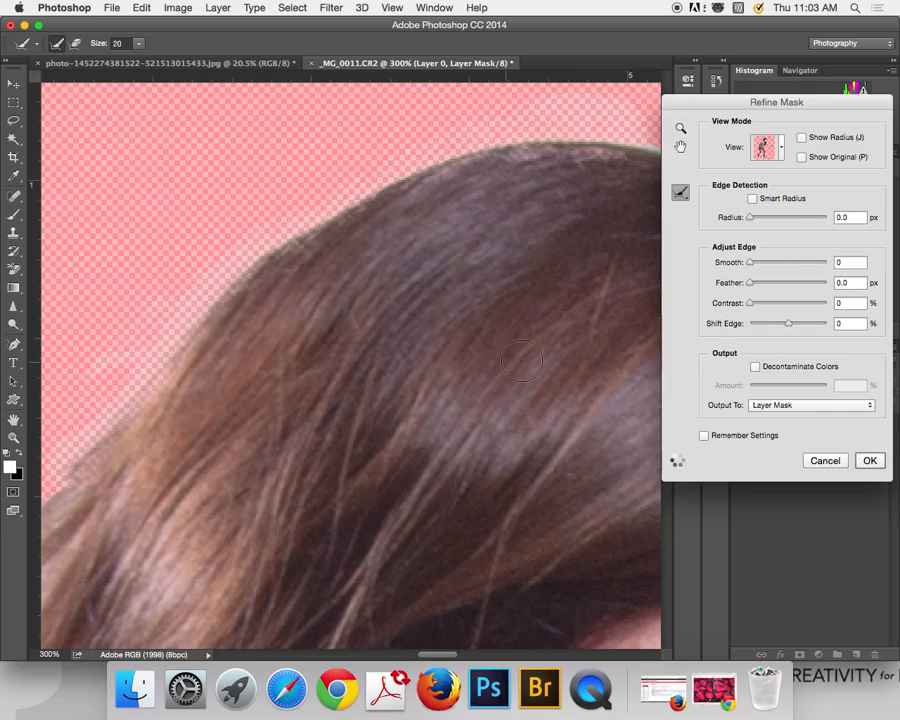
click(873, 460)
Reopen Refine Mask for Layer 0's mask and refine the edge around the forehead and front hair with the 20 px brush
key(b)
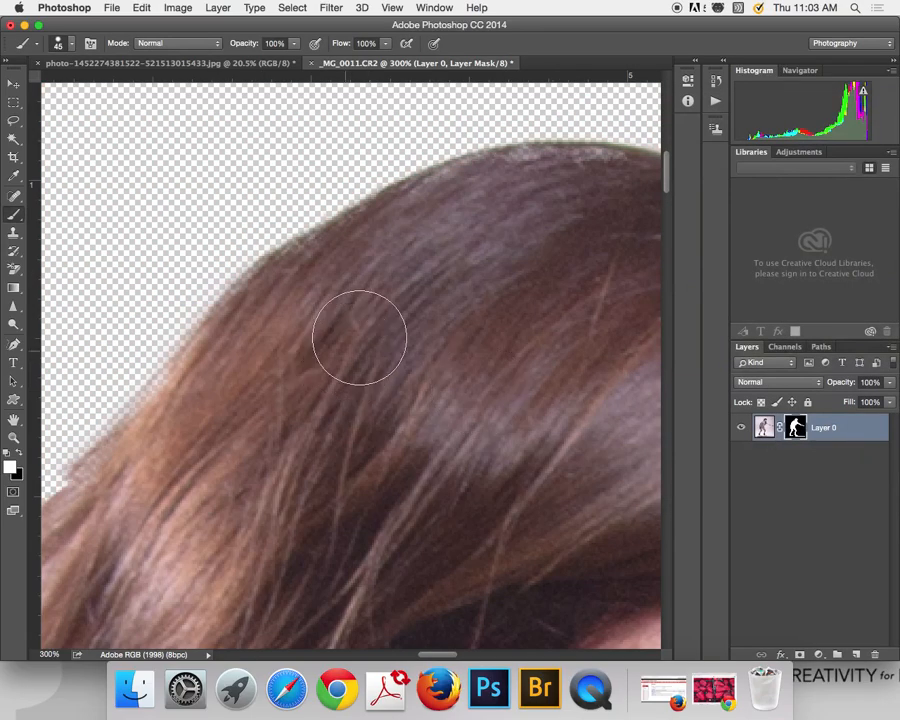
drag(416, 294, 599, 104)
drag(348, 283, 428, 221)
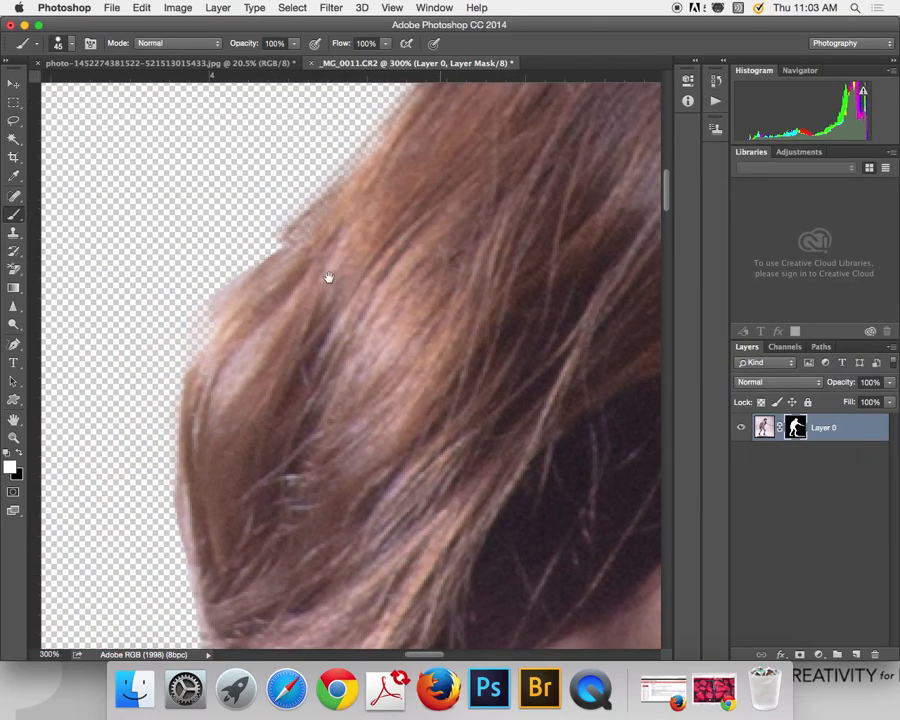
drag(653, 458, 4, 418)
mouse_move(625, 418)
mouse_down()
mouse_move(140, 366)
mouse_move(670, 504)
mouse_move(758, 552)
mouse_up()
mouse_move(520, 456)
mouse_down()
mouse_move(233, 448)
mouse_move(279, 514)
mouse_up()
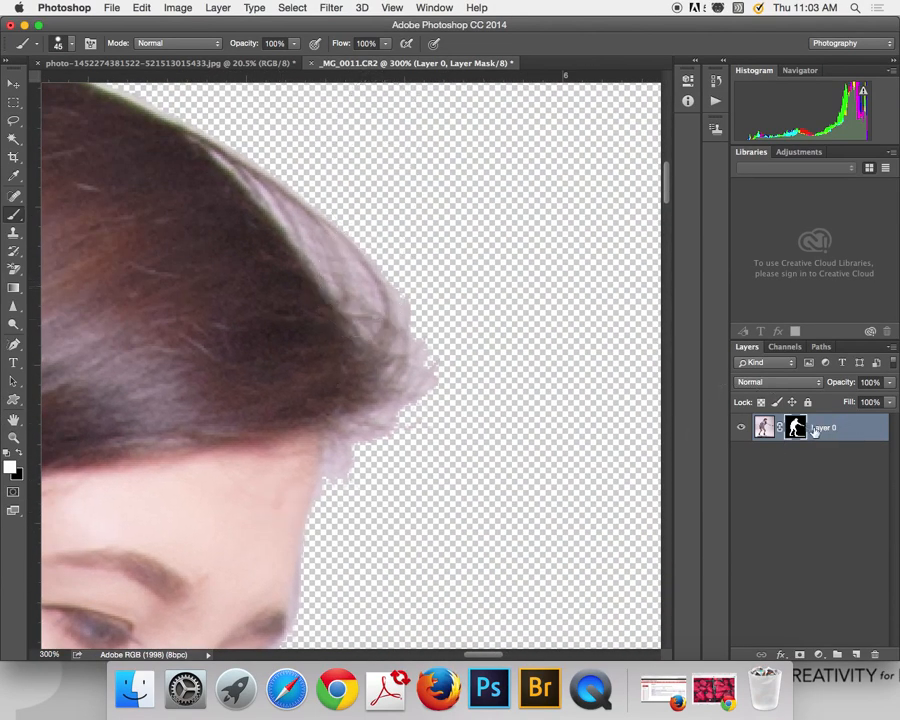
right_click(796, 427)
click(677, 543)
mouse_move(362, 478)
mouse_down()
mouse_move(346, 448)
mouse_move(351, 472)
mouse_move(347, 453)
mouse_move(345, 464)
mouse_move(351, 458)
mouse_move(328, 463)
mouse_move(393, 440)
mouse_up()
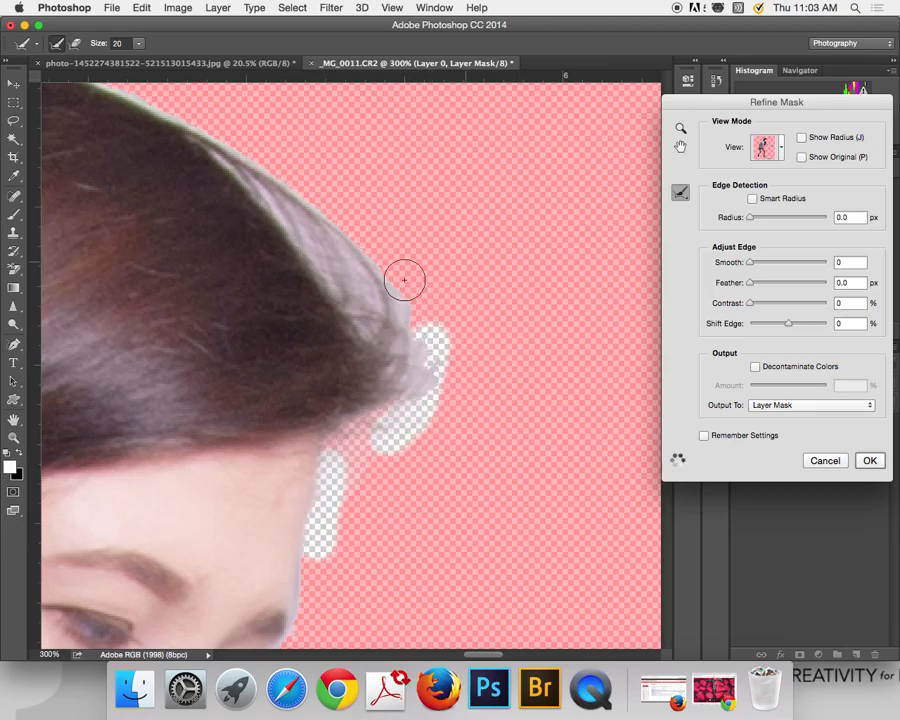
drag(404, 280, 412, 374)
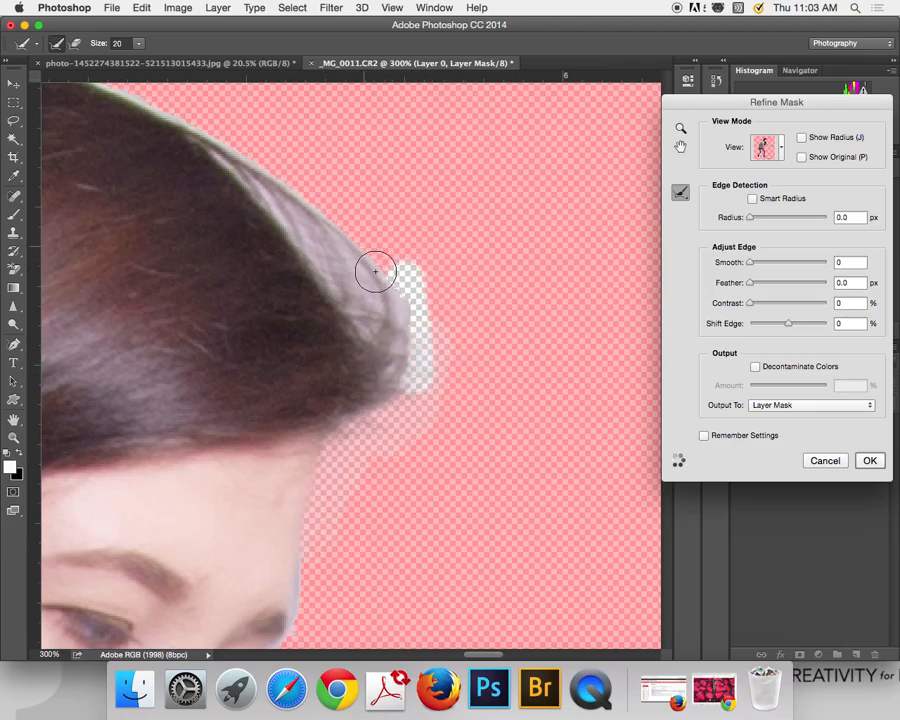
drag(376, 271, 405, 324)
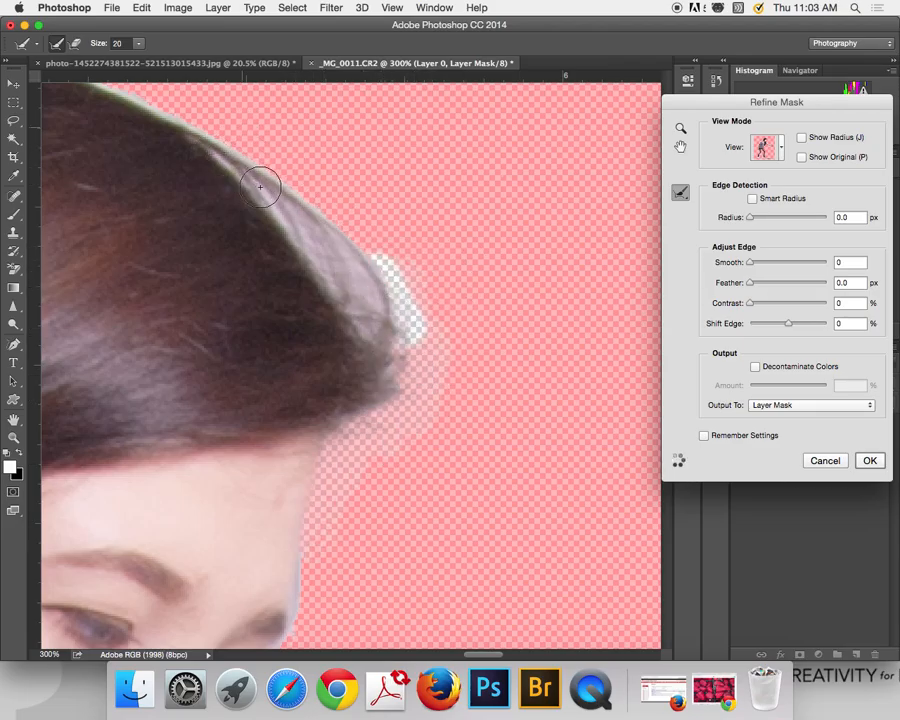
drag(260, 187, 277, 195)
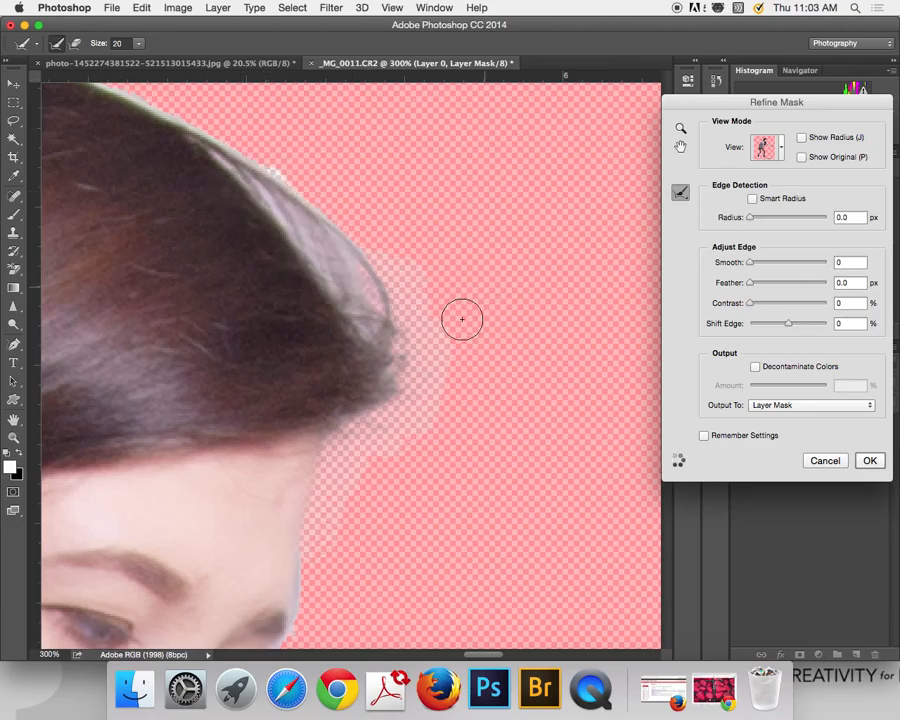
Refine the pale backdrop area enclosed by the loose strand at the front of the hair
click(250, 182)
click(330, 233)
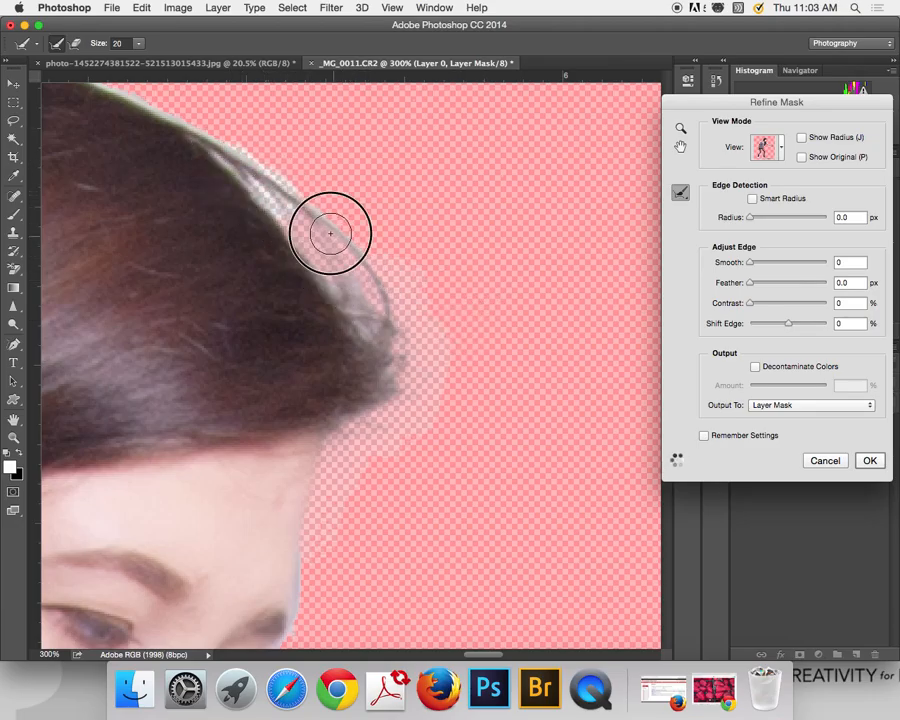
click(360, 298)
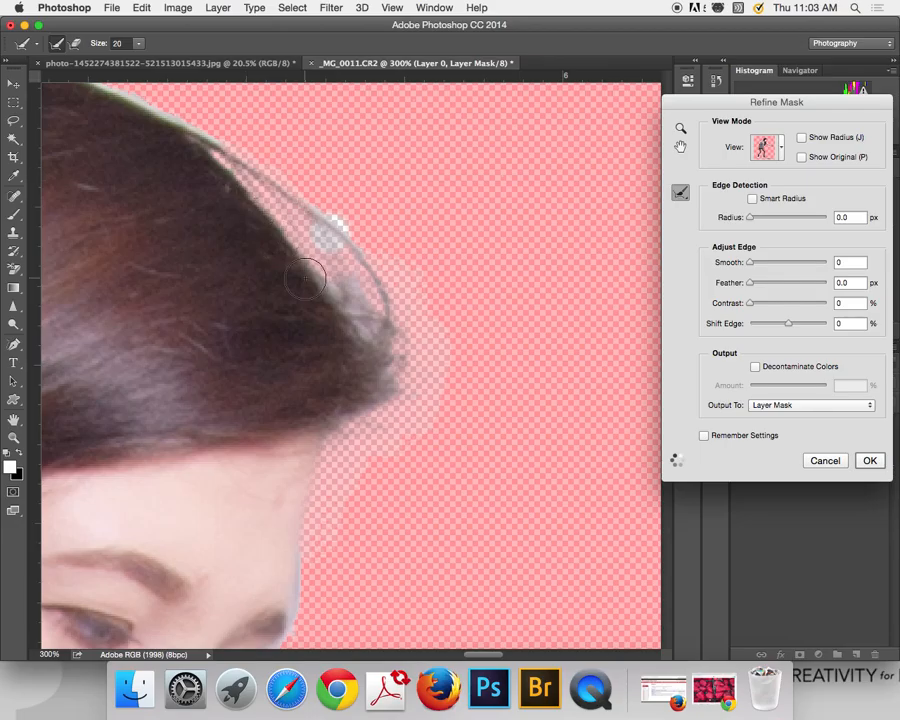
click(232, 303)
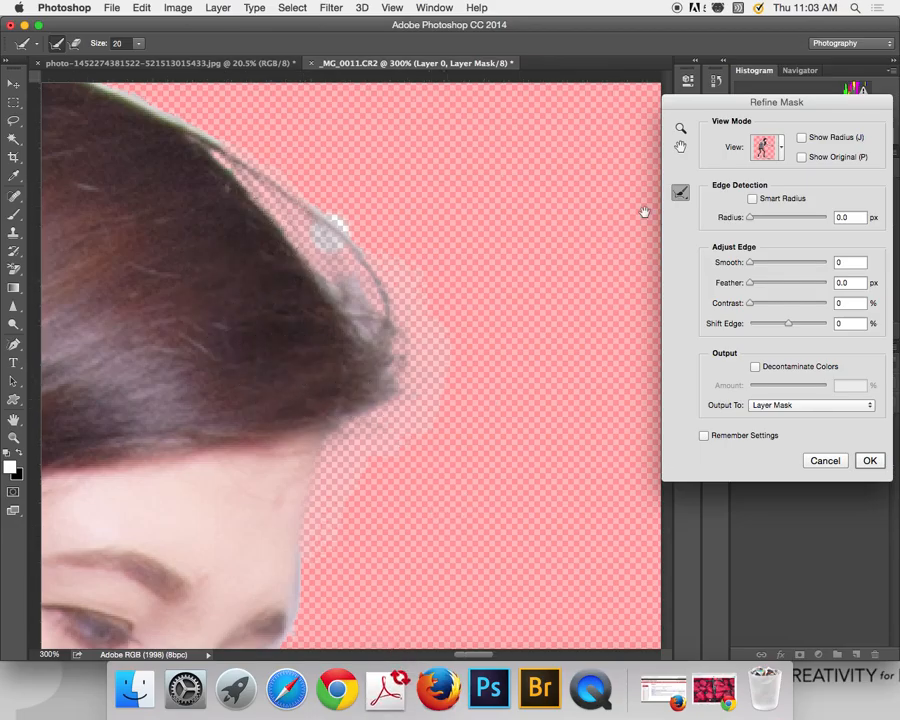
Refine the mask edge down the forehead, brow and eyelashes to the backdrop fringe beside the nose
drag(148, 493, 311, 593)
drag(154, 308, 98, 212)
mouse_move(330, 515)
mouse_down()
mouse_move(127, 274)
mouse_move(226, 201)
mouse_up()
drag(177, 276, 134, 381)
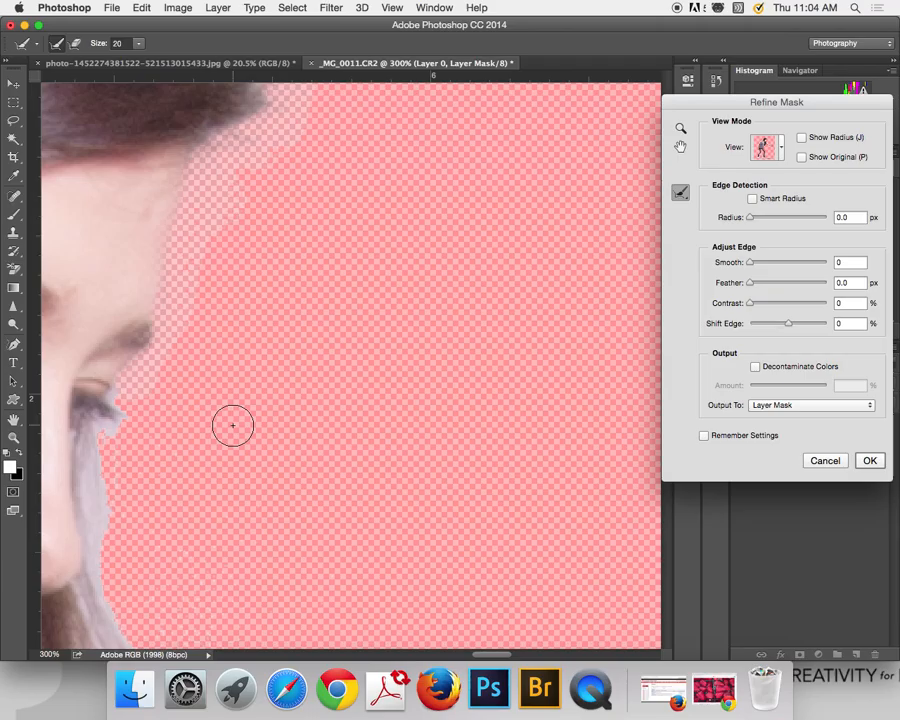
scroll(325, 378, left, 5)
scroll(325, 378, down, 3)
mouse_move(250, 338)
mouse_down()
mouse_move(257, 400)
mouse_move(283, 400)
mouse_move(237, 384)
mouse_move(233, 502)
mouse_up()
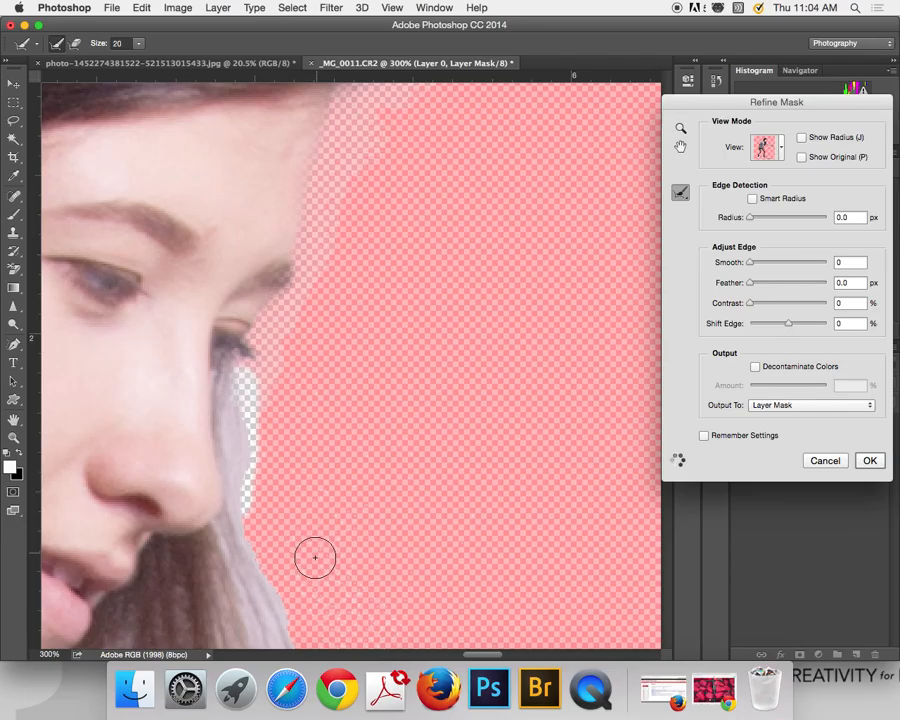
Refine the mask edge down the long hair from below the nose towards the front shoulder
scroll(351, 543, down, 5)
drag(224, 286, 279, 413)
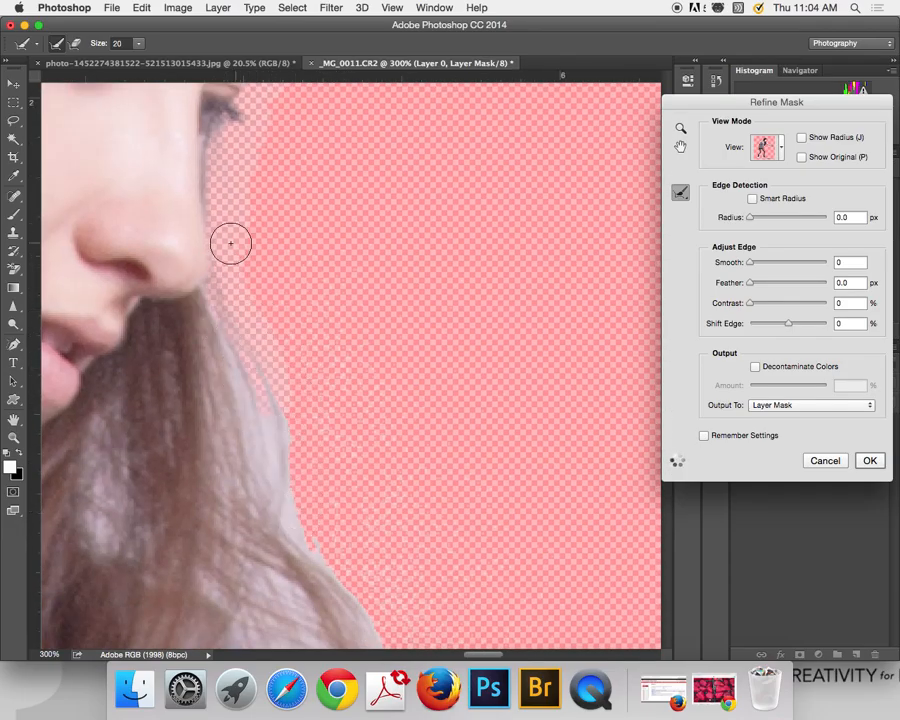
drag(261, 422, 285, 550)
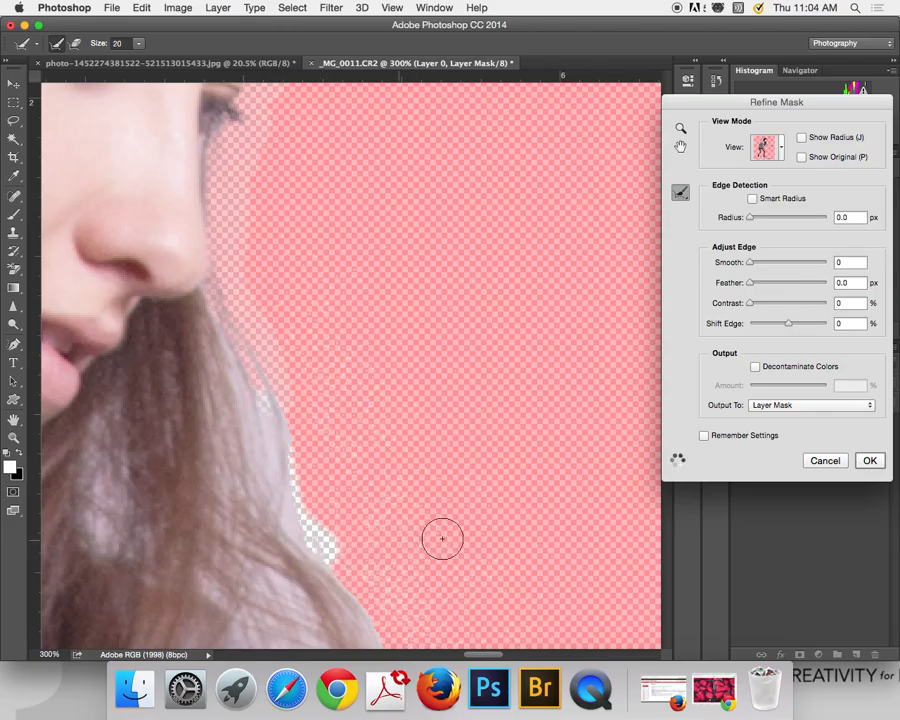
scroll(410, 318, down, 5)
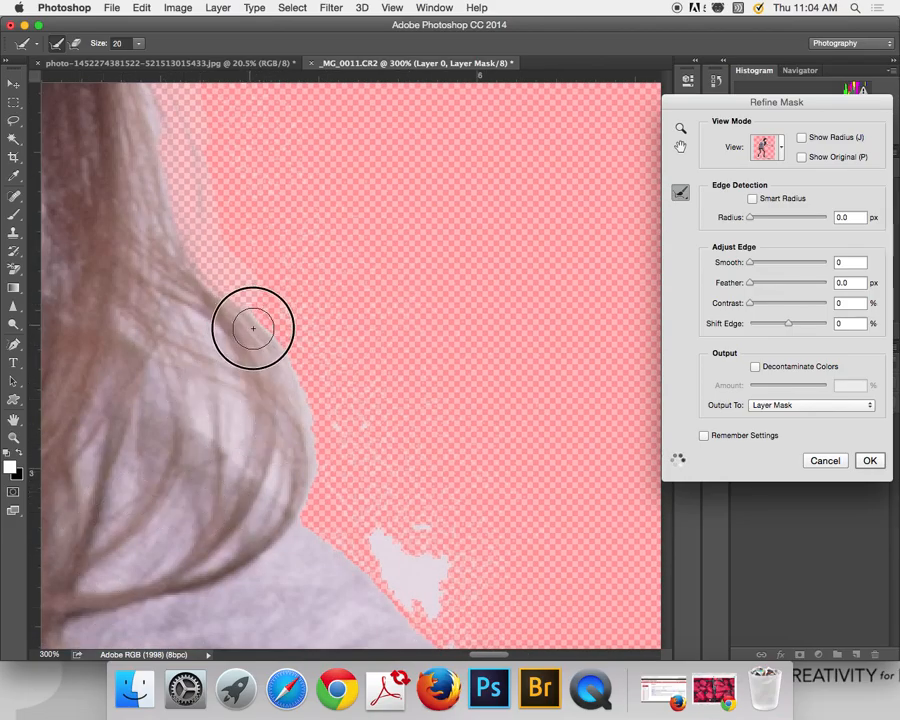
drag(249, 319, 328, 448)
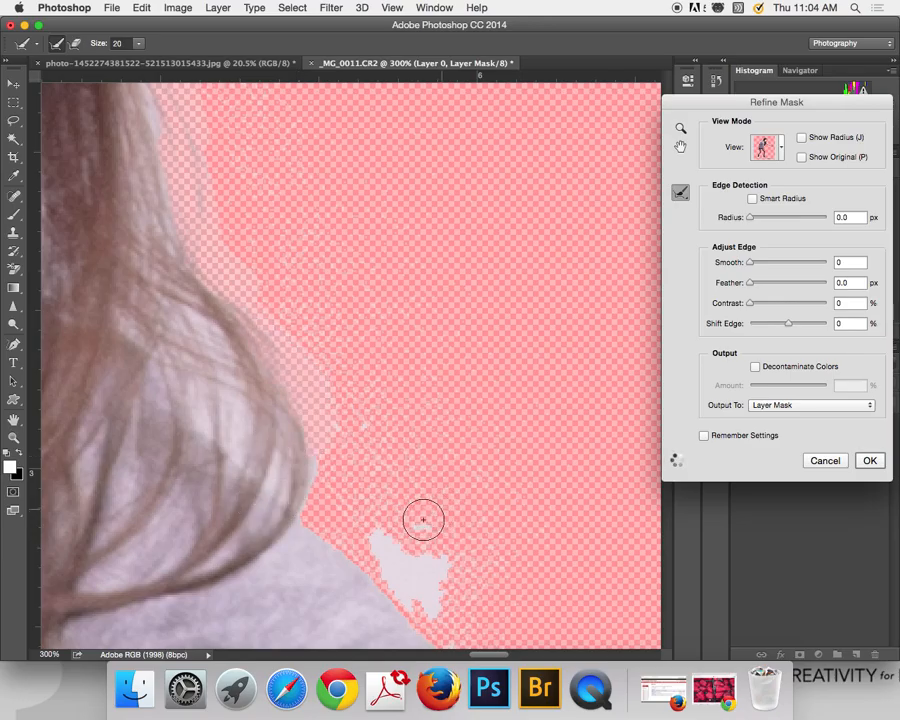
Brush out the leftover backdrop patches beside the hair tips and above the shoulder, and apply the mask refinement
drag(317, 459, 299, 494)
mouse_move(364, 508)
mouse_down()
mouse_move(427, 623)
mouse_move(386, 509)
mouse_up()
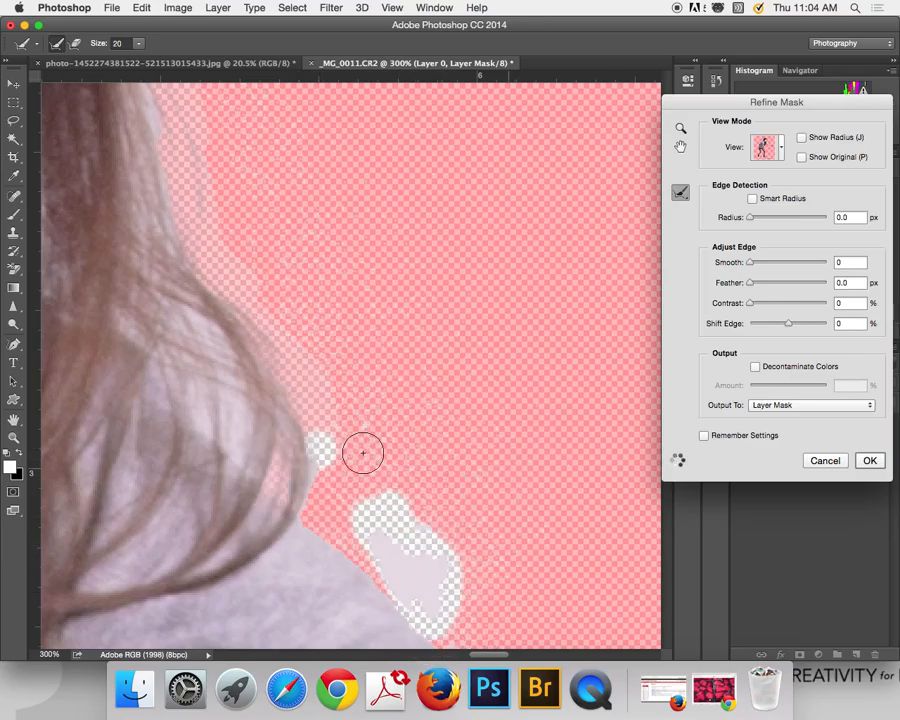
click(449, 436)
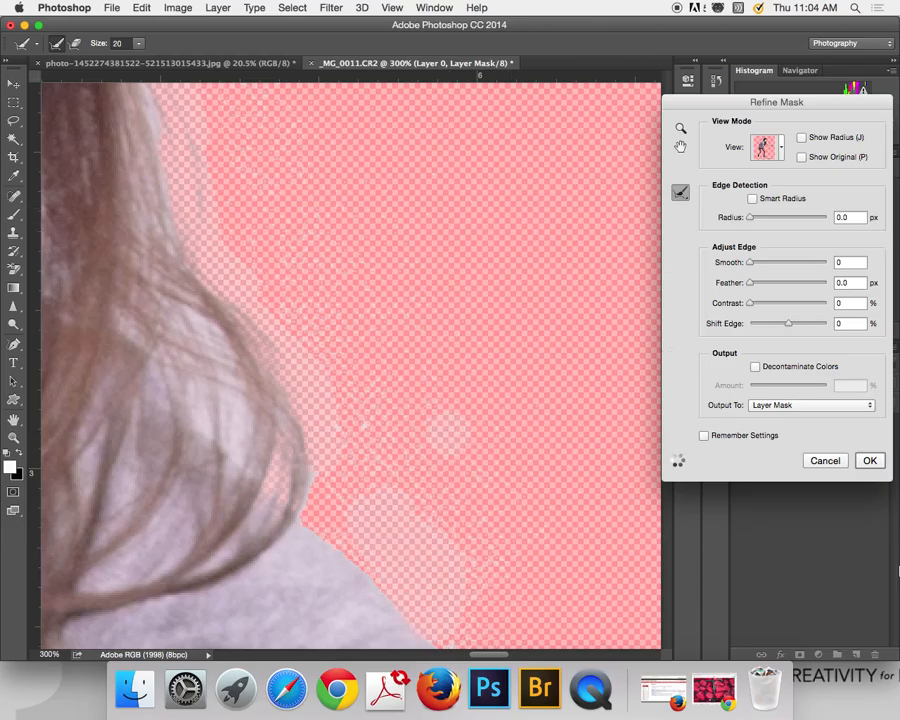
click(872, 460)
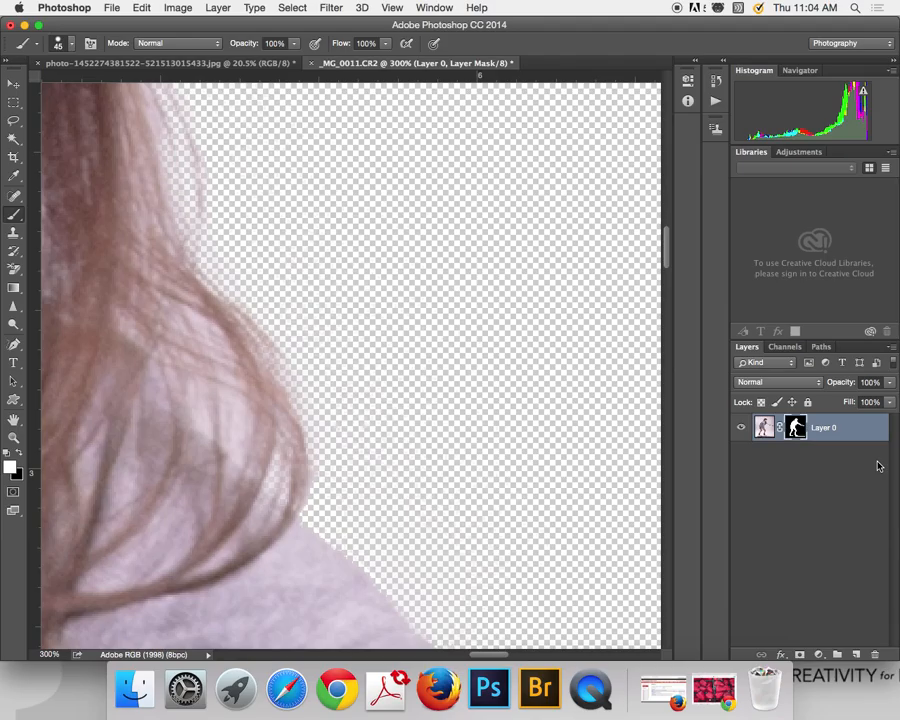
Select the entire canvas of _MG_0011.CR2 and copy it
key(super+0)
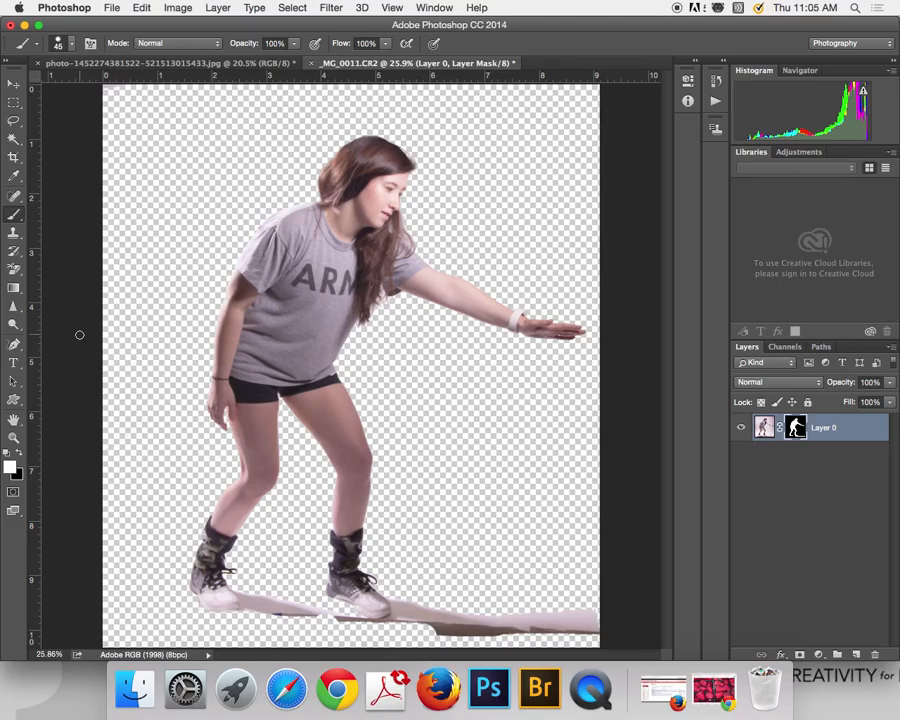
key(super+a)
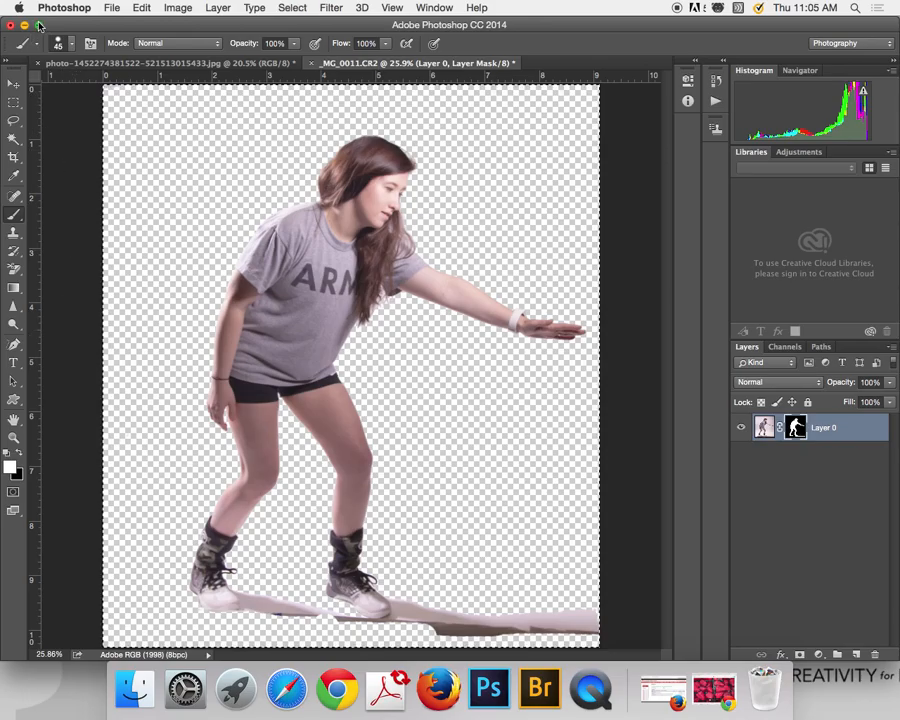
Try pasting the copied content into the bear photo, undo the paste, and return to _MG_0011.CR2
click(185, 63)
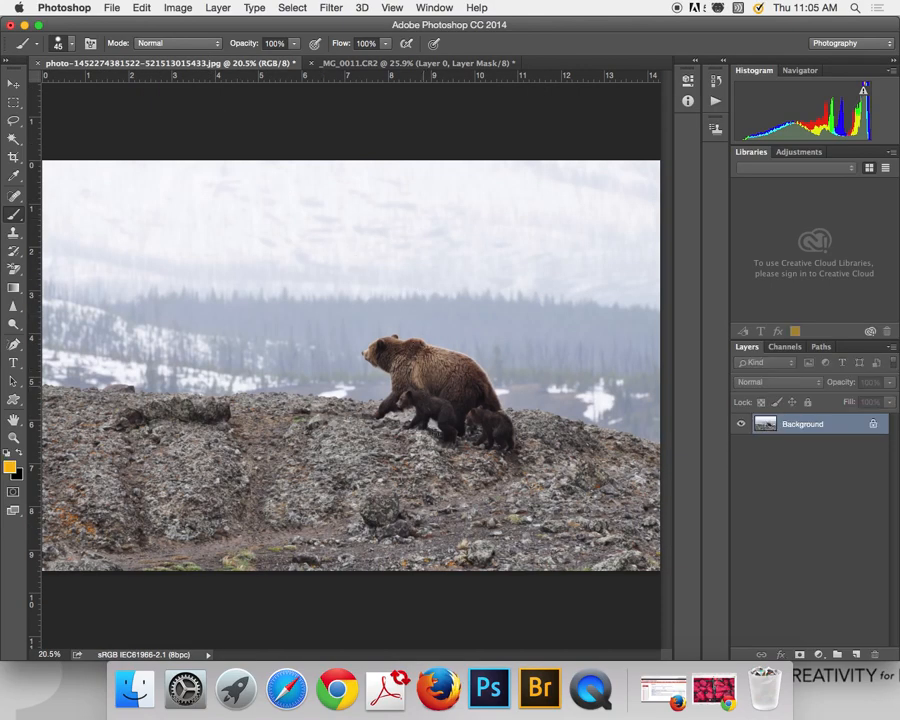
key(super+v)
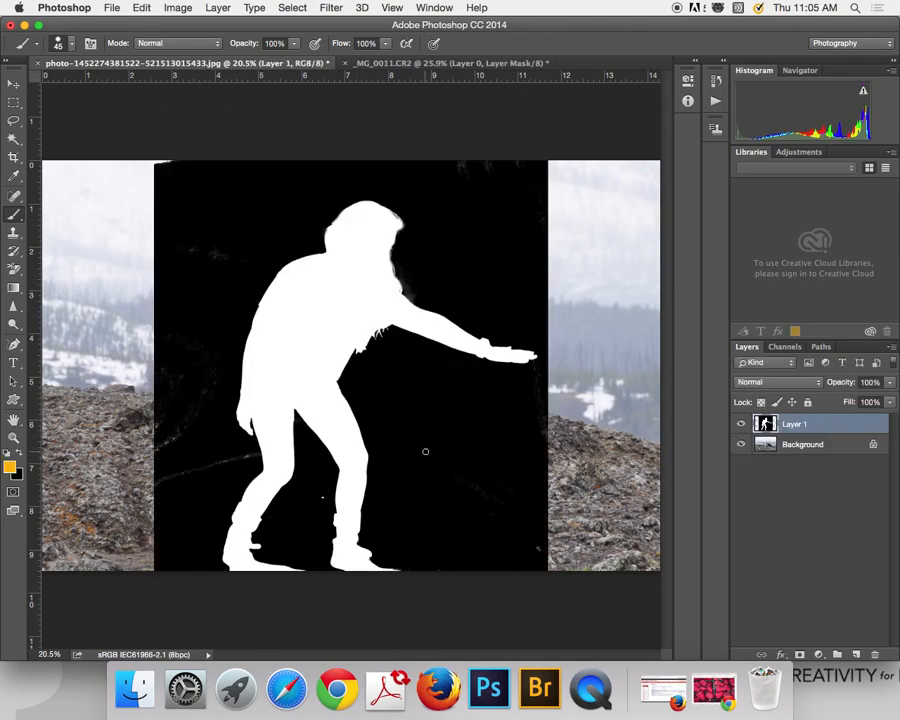
key(super+z)
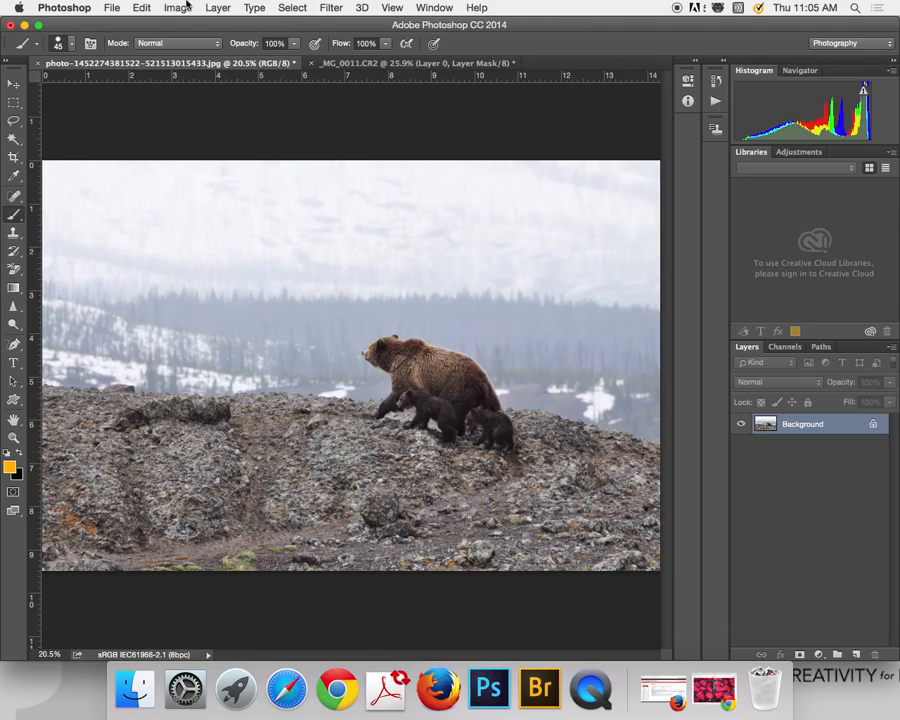
click(362, 63)
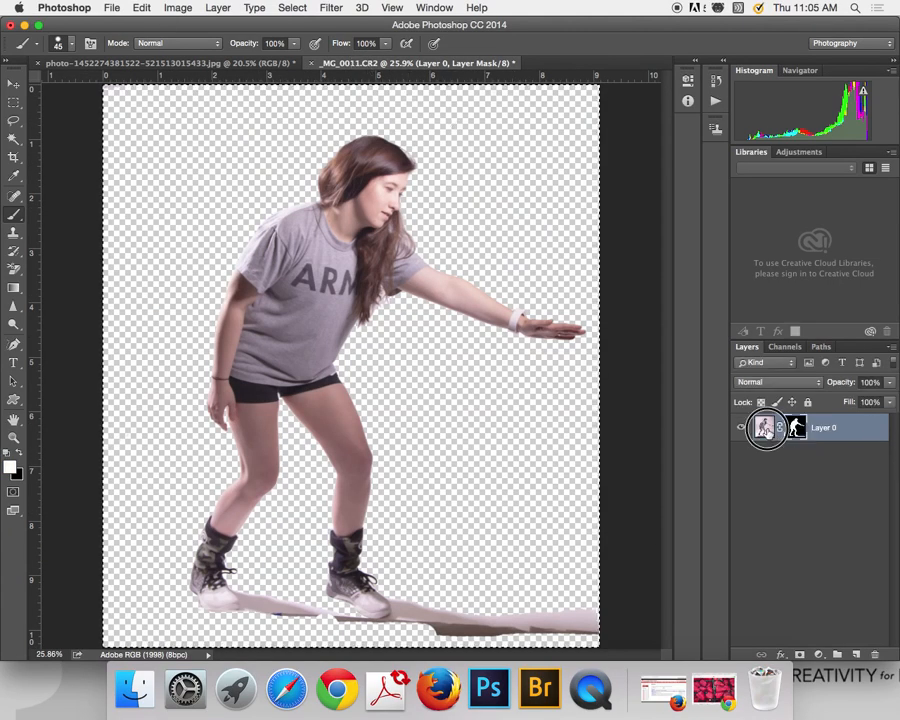
Target Layer 0's image, try pasting the copied content into the bear photo, undo the paste, and return to _MG_0011.CR2
click(765, 428)
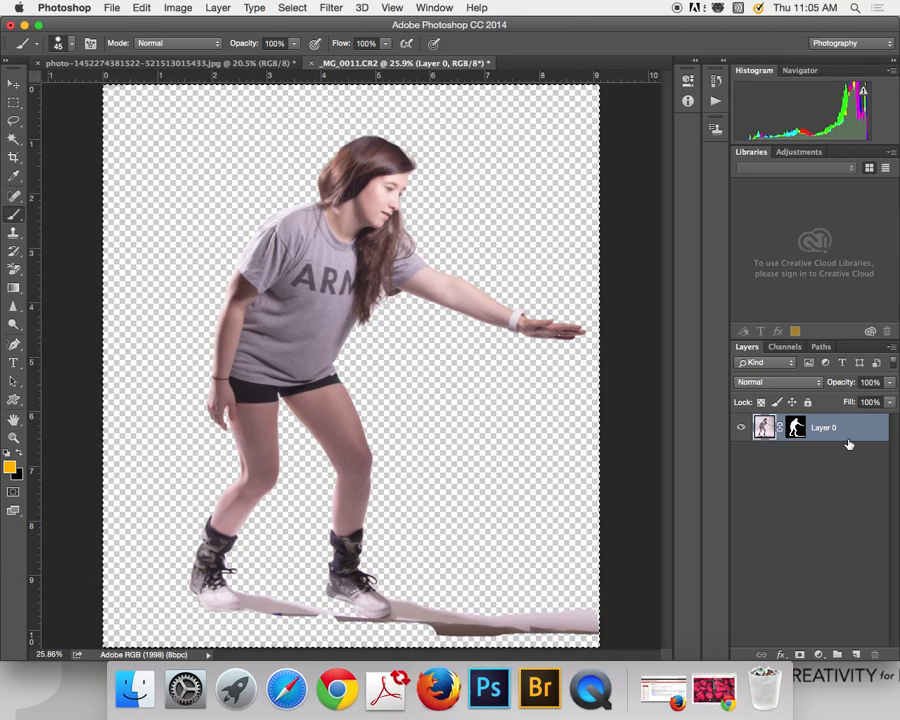
click(256, 63)
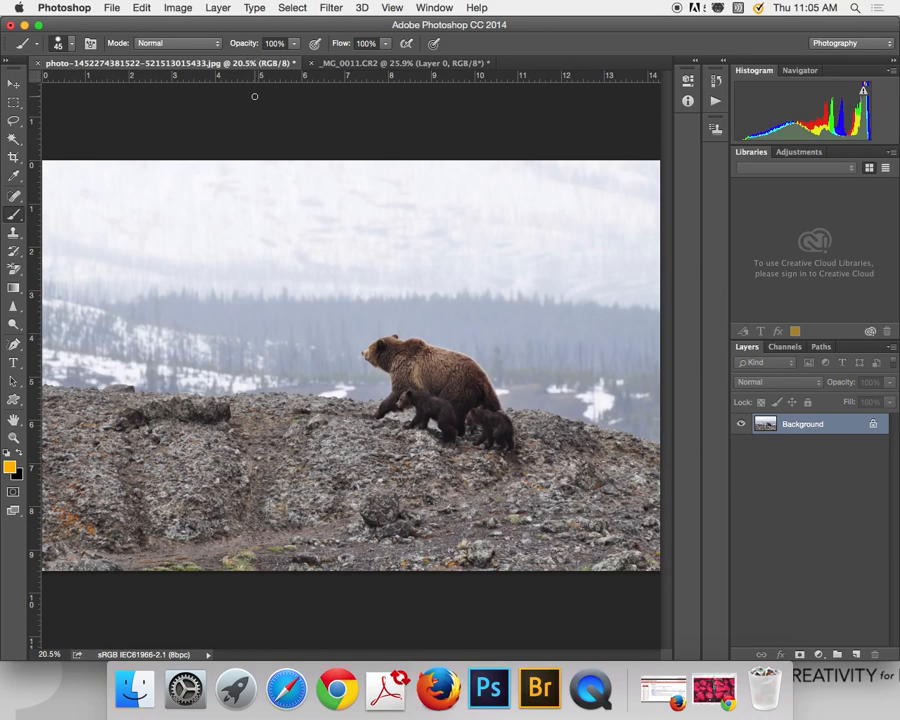
key(super+v)
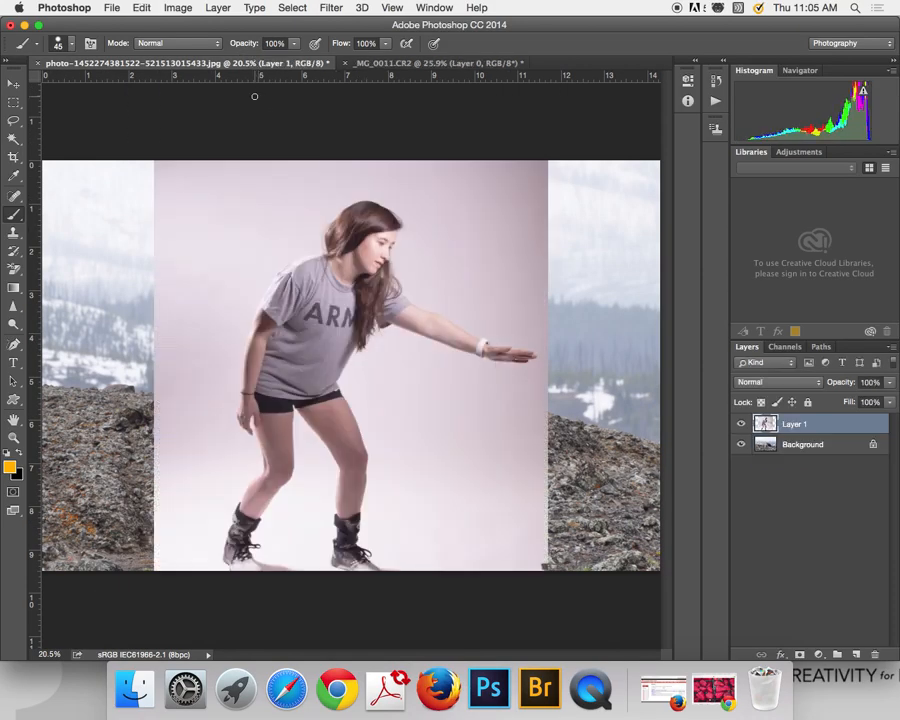
key(super+z)
click(400, 63)
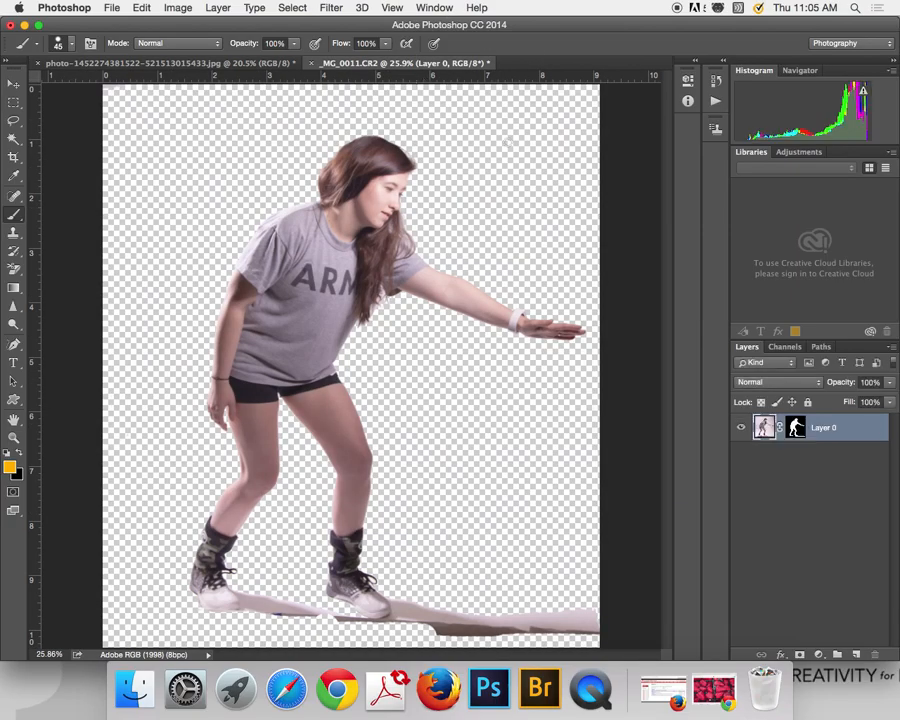
Try transferring Layer 0 with its mask from a floating _MG_0011.CR2 window into the bear photo, undo it, and dock the window again
drag(764, 428, 80, 66)
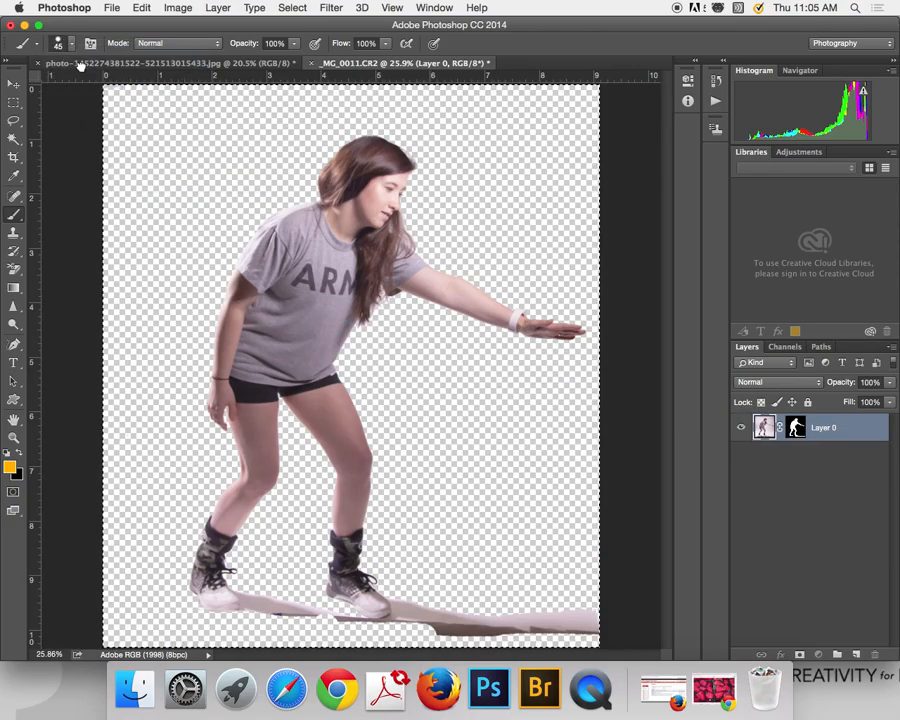
click(83, 66)
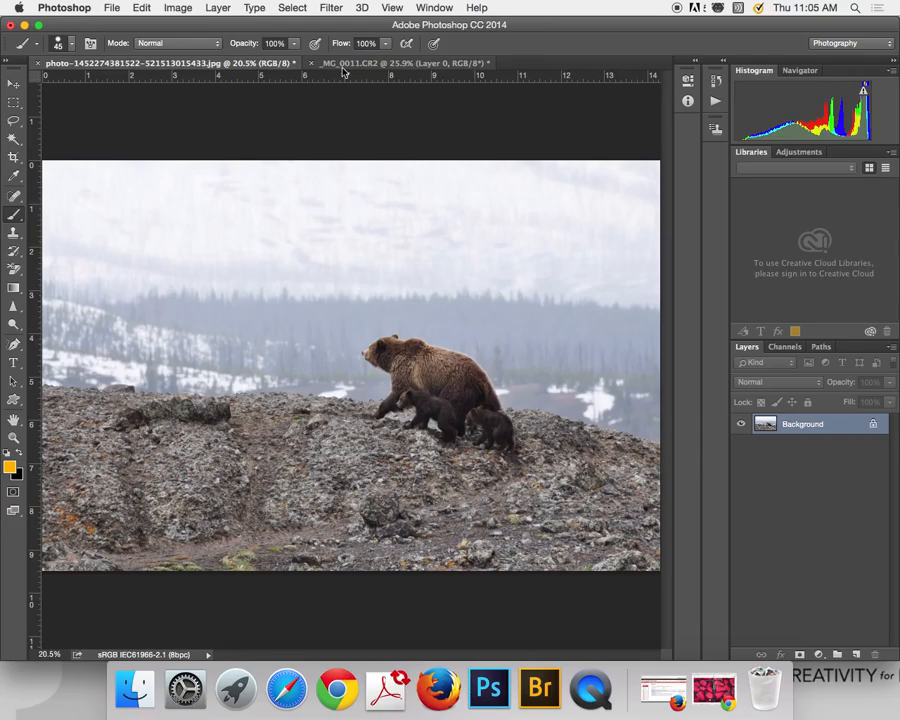
drag(336, 63, 438, 246)
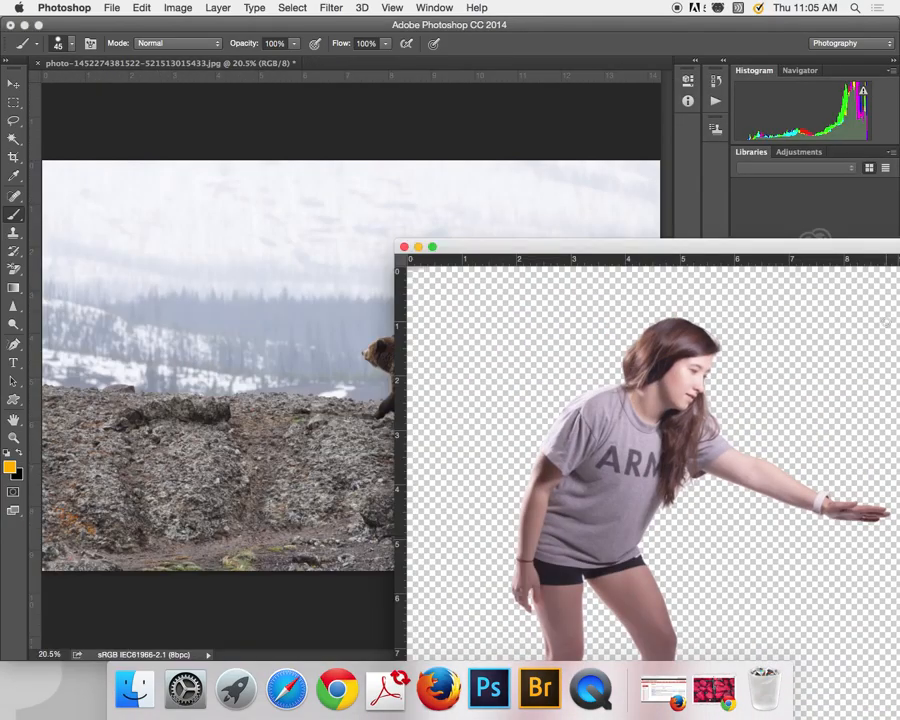
drag(820, 246, 452, 206)
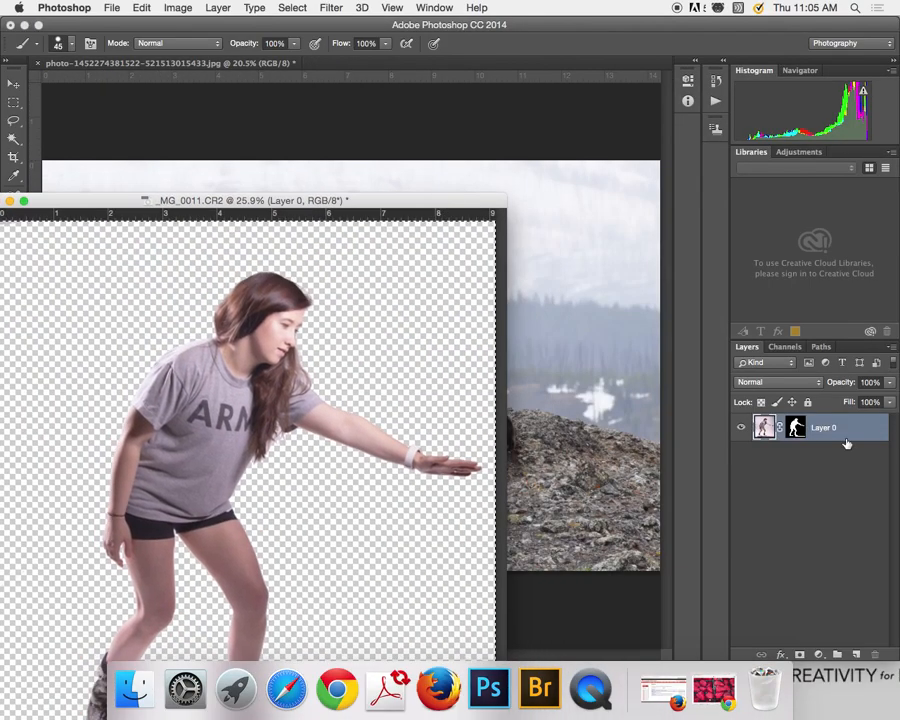
drag(763, 427, 598, 411)
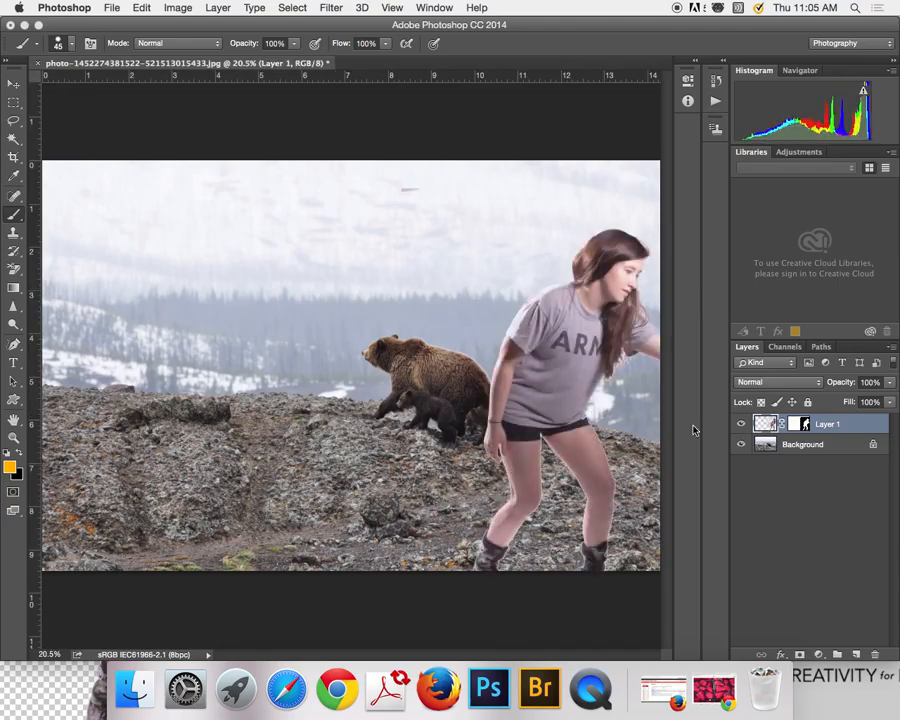
key(super+z)
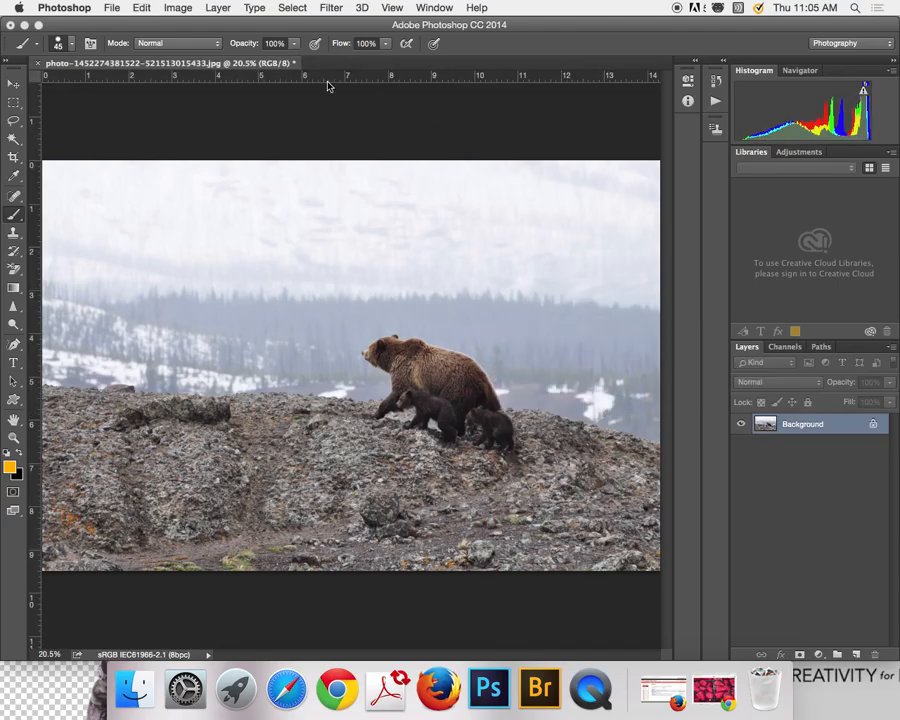
click(76, 703)
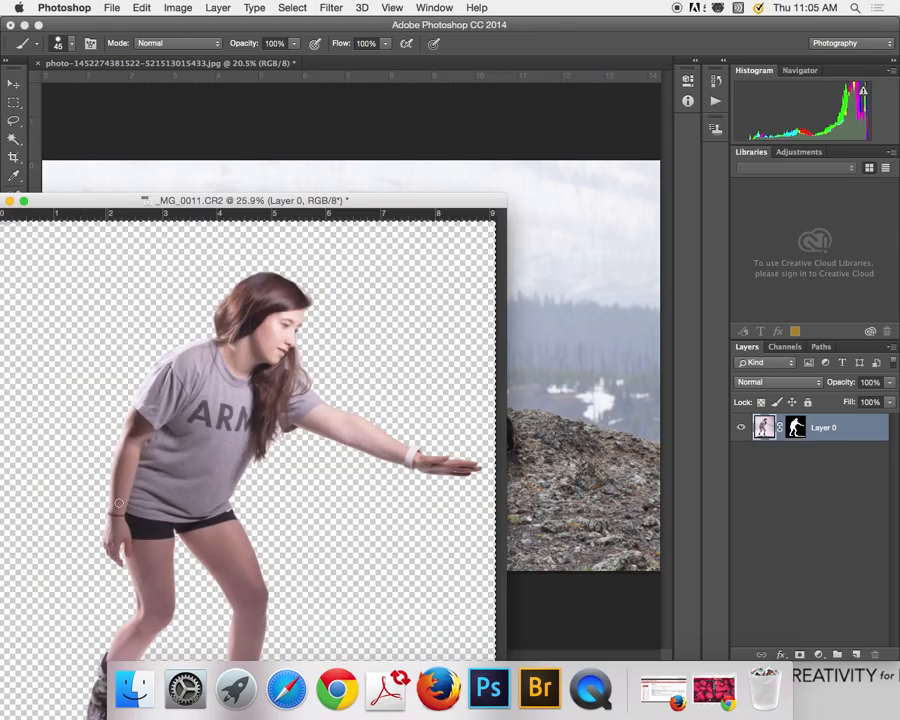
drag(161, 197, 283, 62)
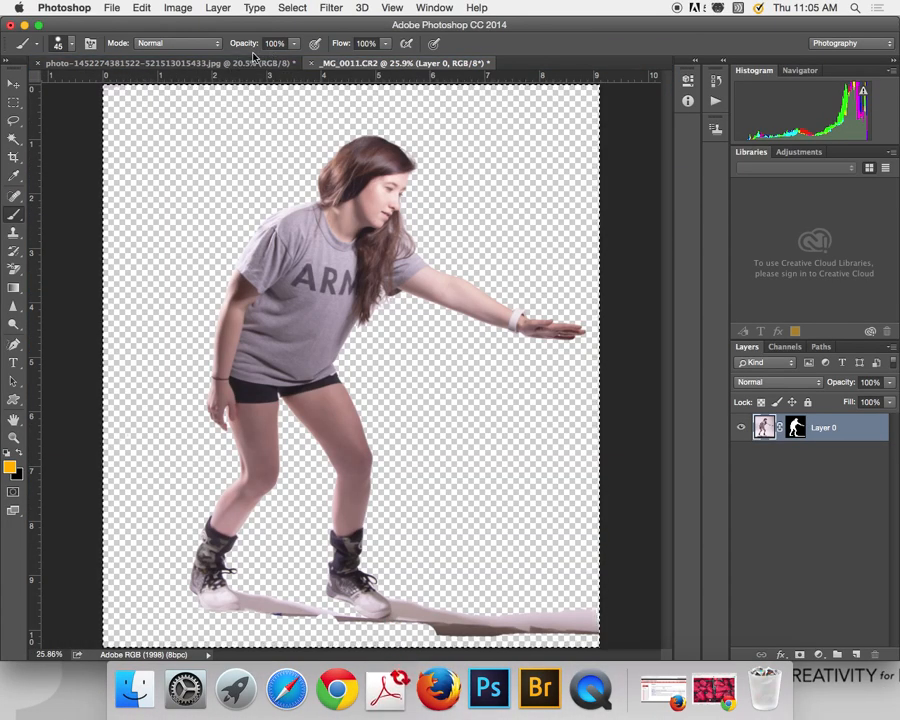
Float _MG_0011.CR2 over the bear photo, try carrying Layer 0 across, and dock the window again
drag(388, 62, 364, 125)
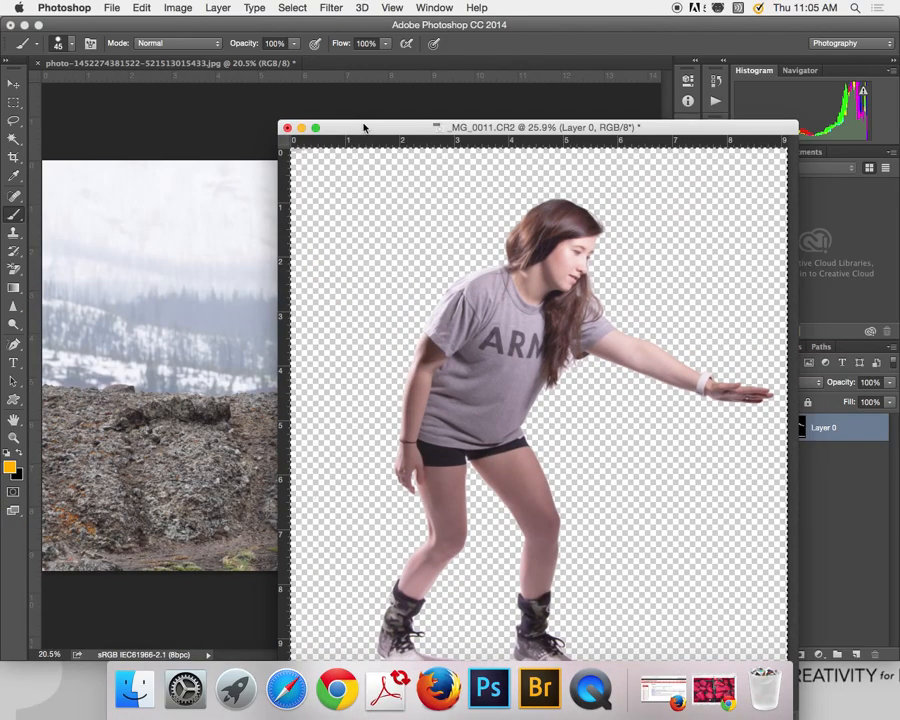
drag(607, 128, 353, 128)
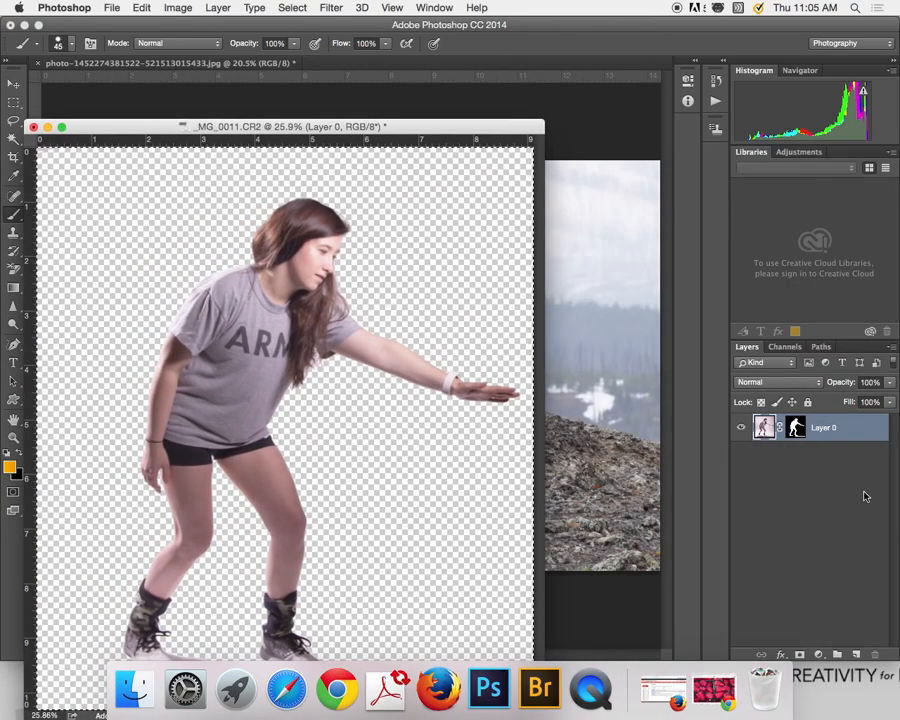
drag(737, 428, 625, 427)
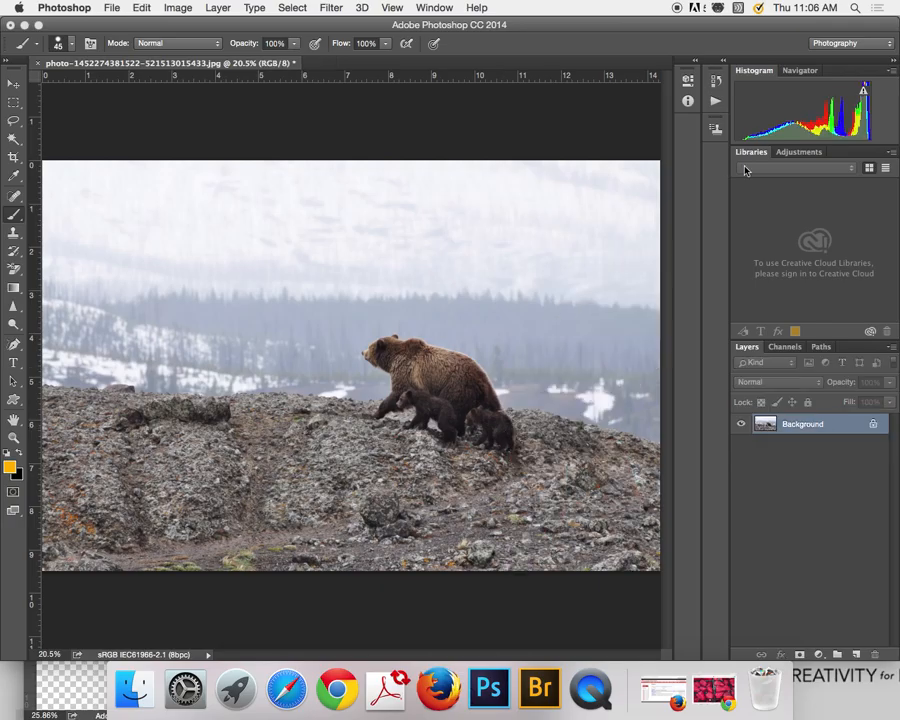
click(53, 688)
drag(478, 131, 320, 80)
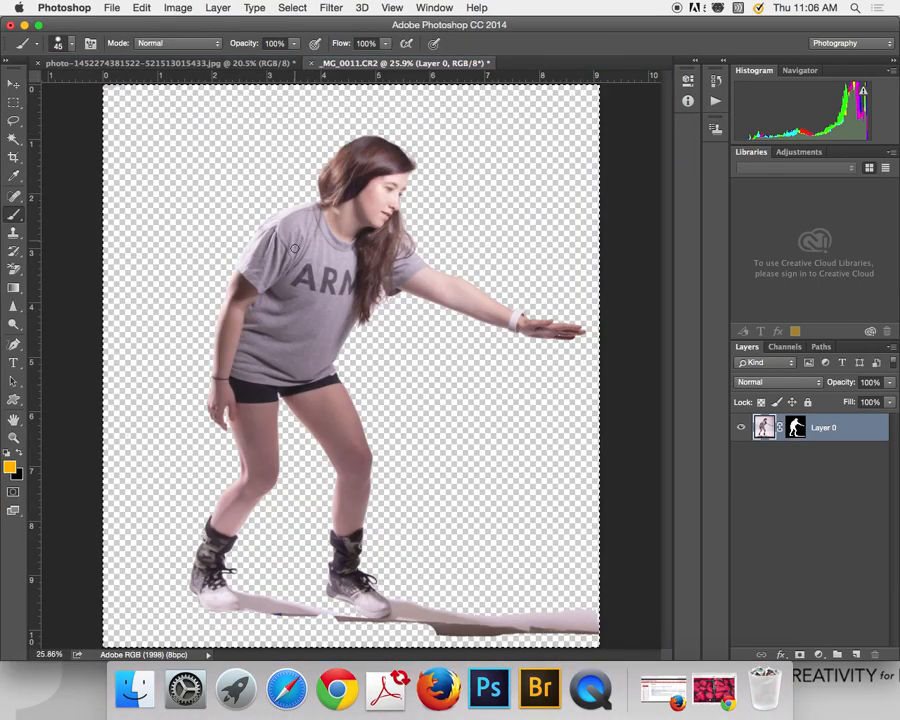
Try carrying Layer 0 from the docked _MG_0011.CR2 to the bear photo with the Move tool
key(v)
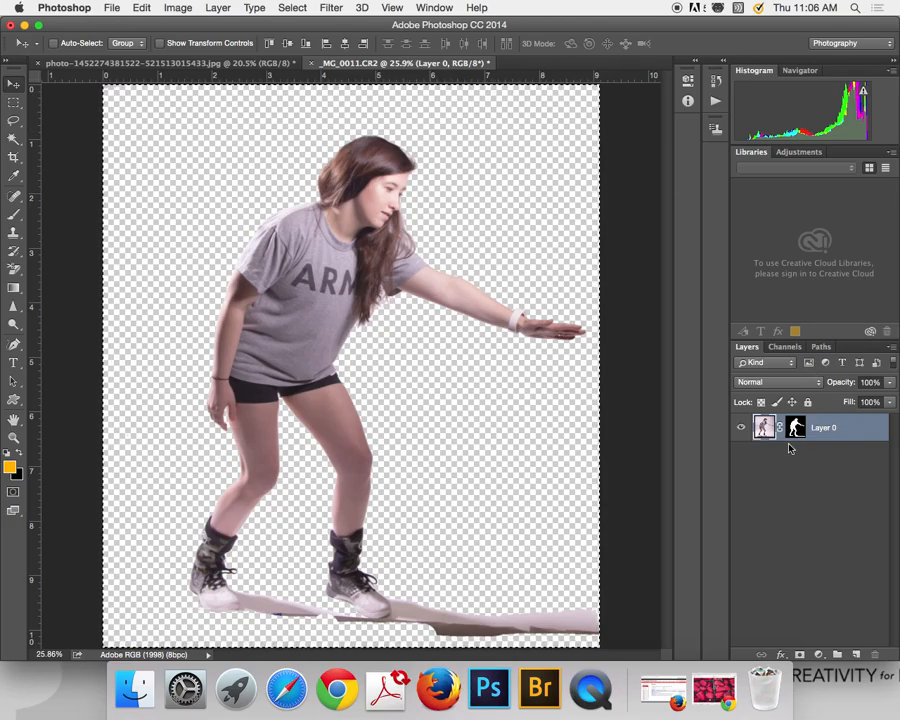
click(743, 431)
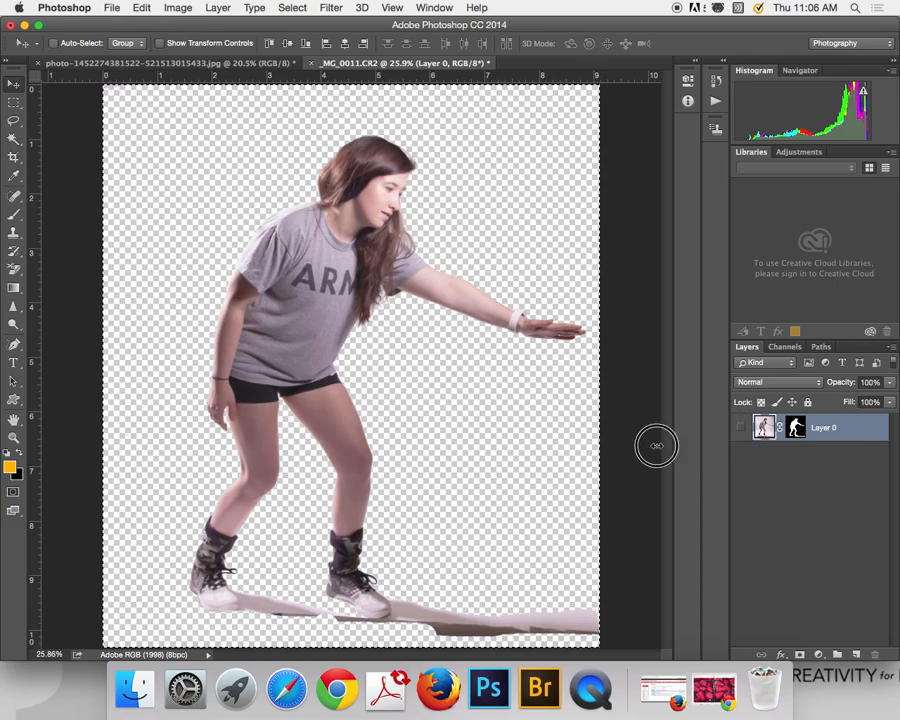
click(741, 431)
drag(829, 435, 470, 625)
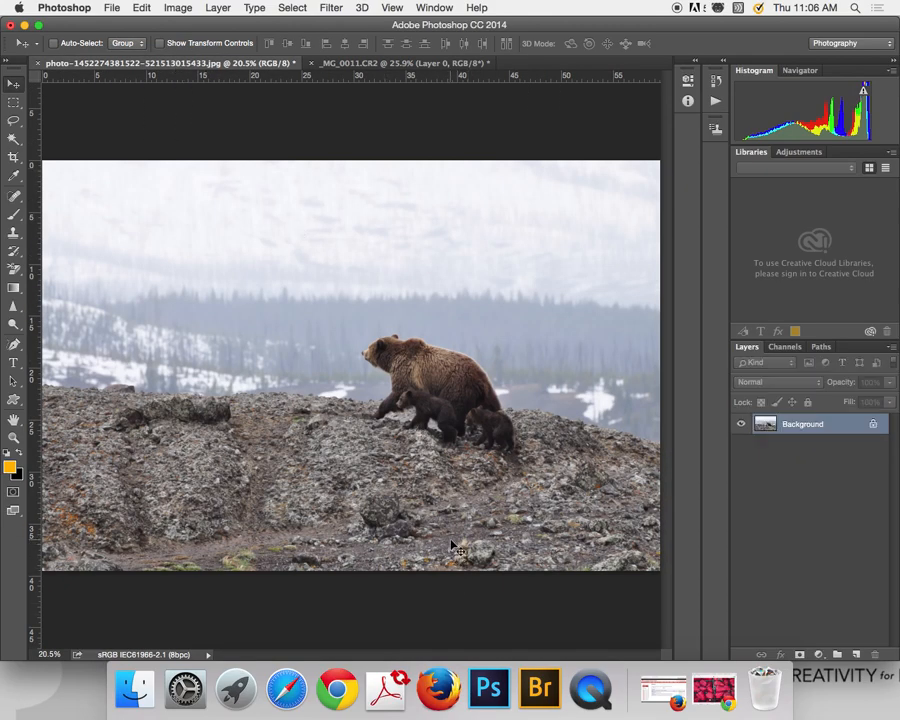
drag(452, 546, 574, 146)
Float the _MG_0011.CR2 window and copy Layer 0 with its mask from it into the bear photo
click(408, 65)
drag(407, 64, 446, 245)
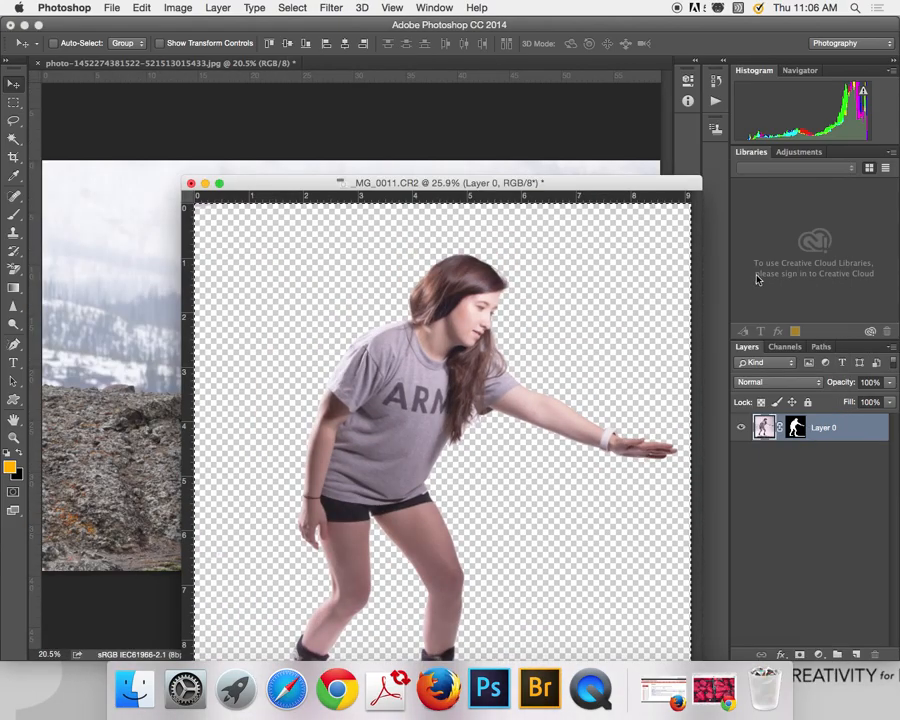
drag(697, 187, 655, 182)
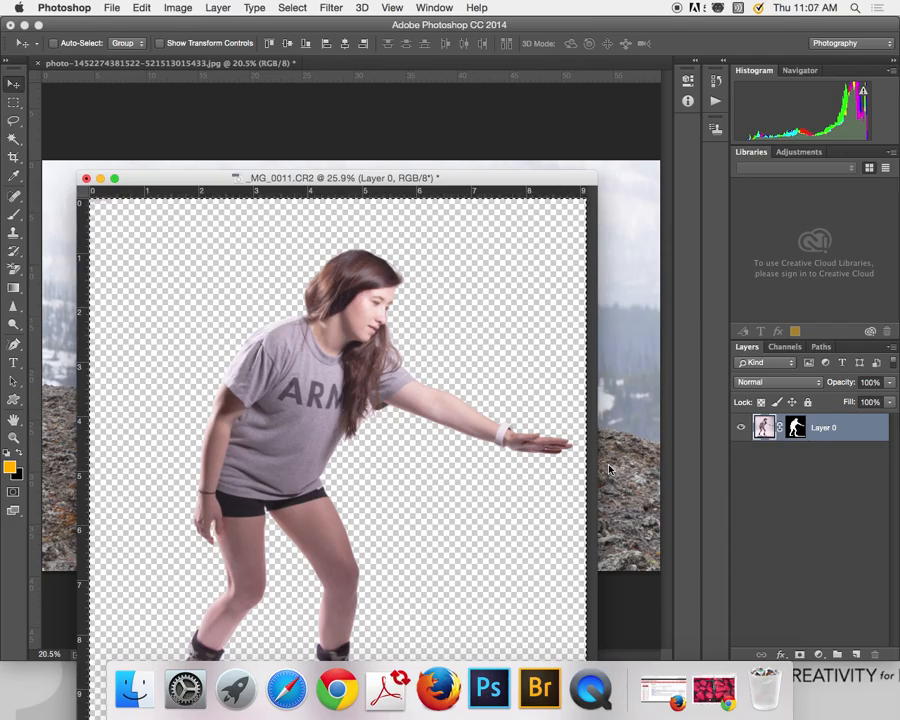
drag(711, 432, 660, 422)
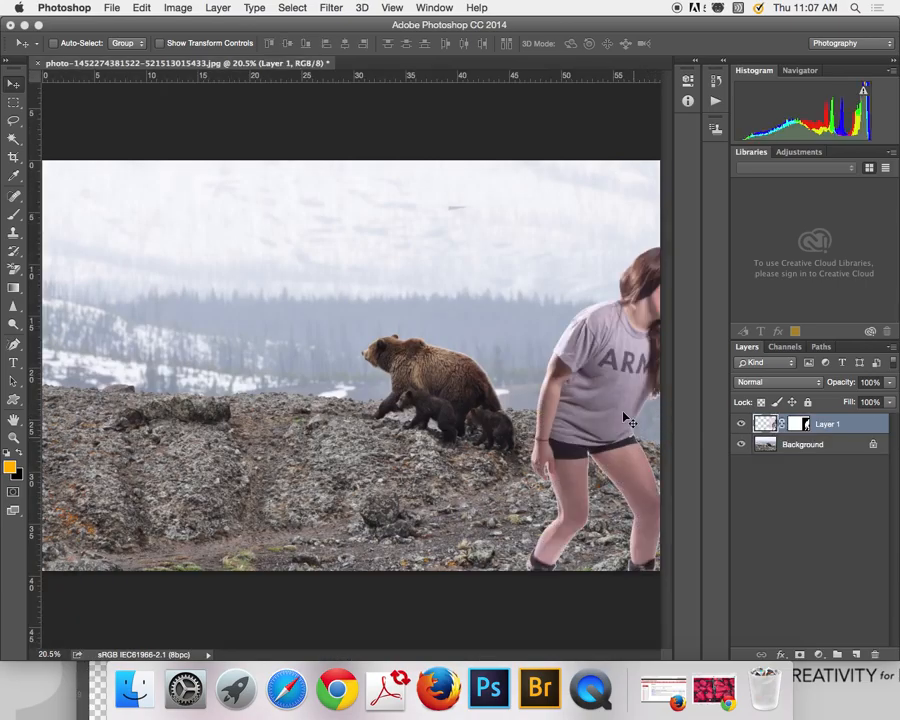
Move the woman to the left side of the bear photo so her outstretched hand is just above the bear's head
key(c)
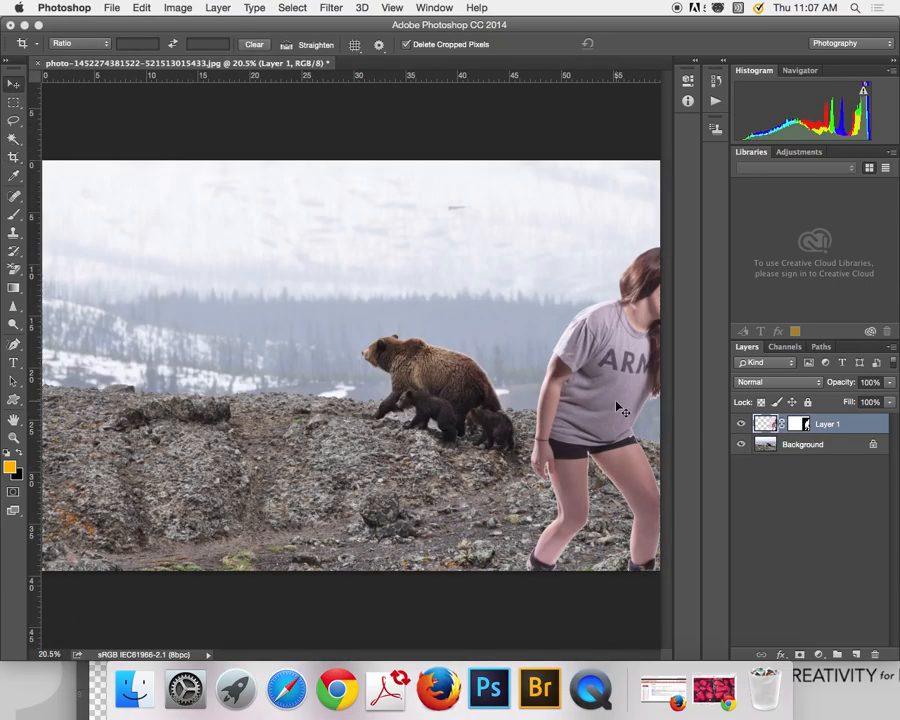
key(v)
drag(607, 396, 214, 320)
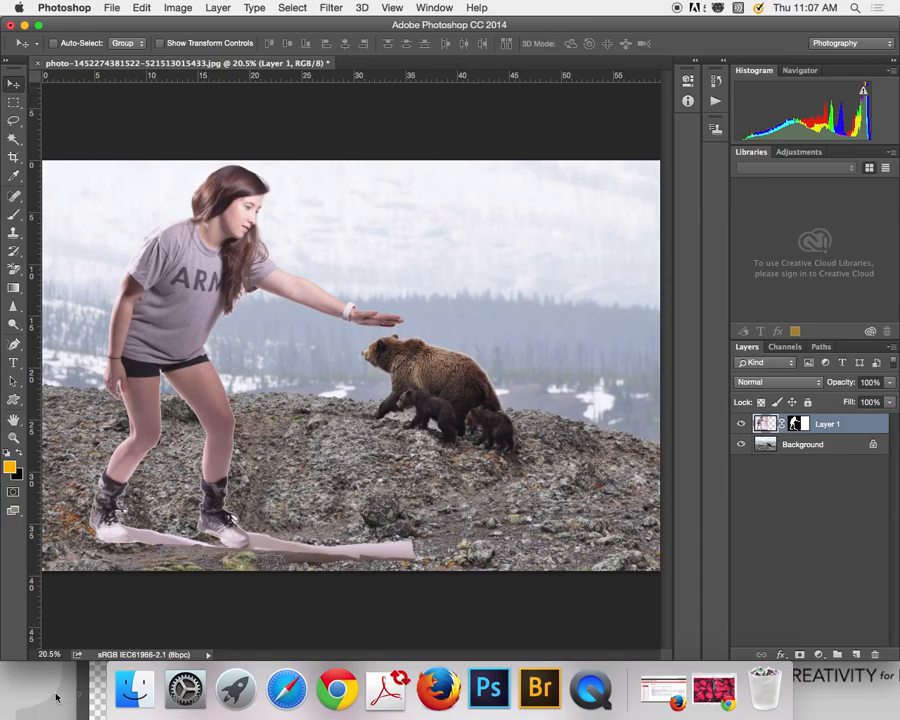
Dock the floating _MG_0011.CR2 window beside the bear photo and check its image size and resolution without changing them
click(96, 697)
drag(356, 173, 404, 64)
key(super+alt+i)
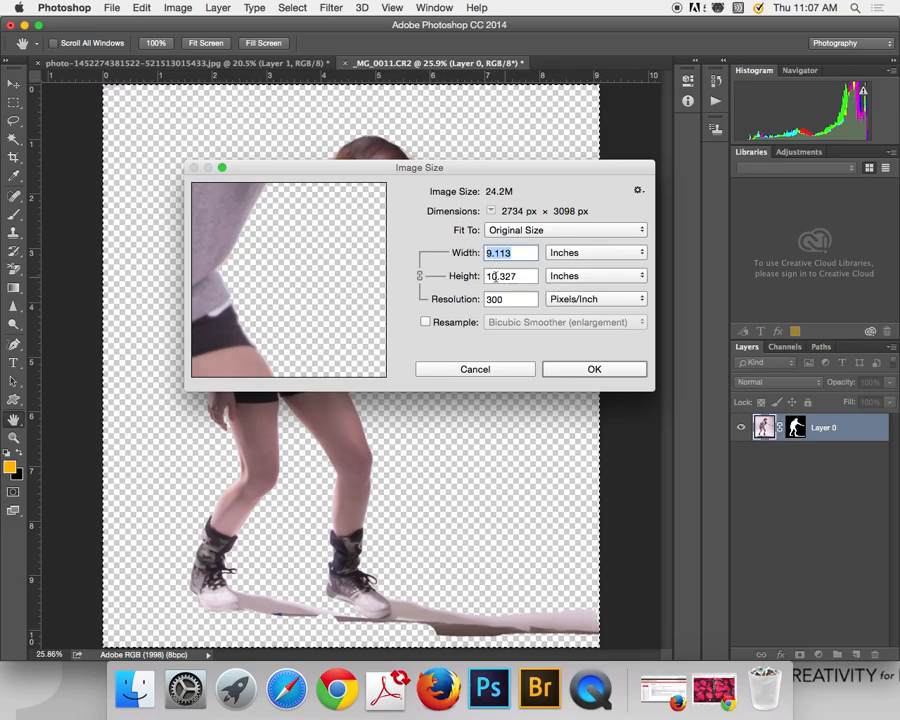
click(492, 371)
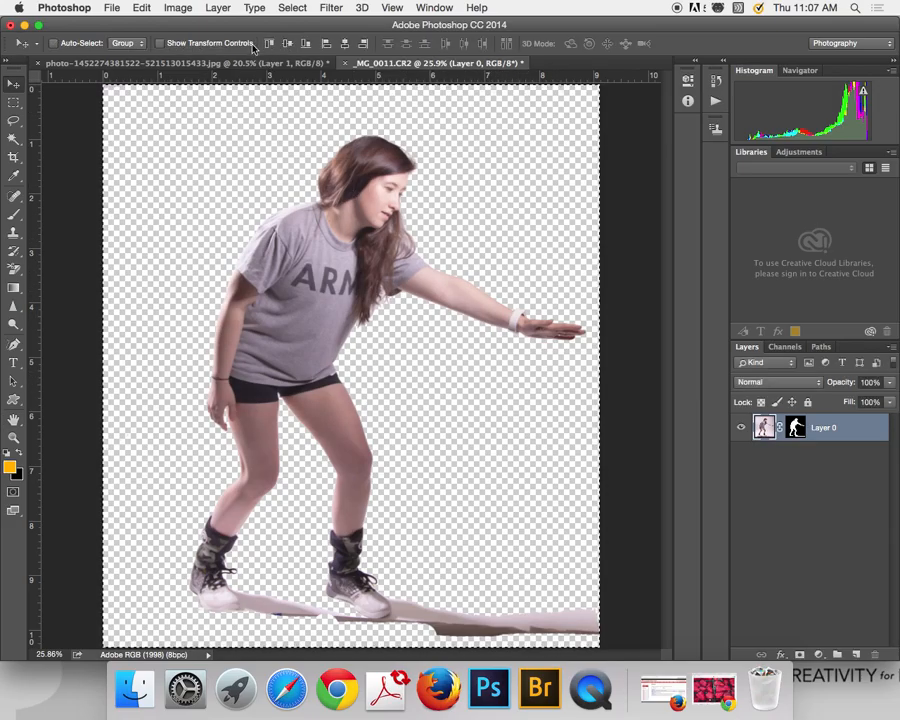
Set the bear photo's resolution to 300 pixels/inch with resampling turned off
click(254, 64)
key(super+alt+i)
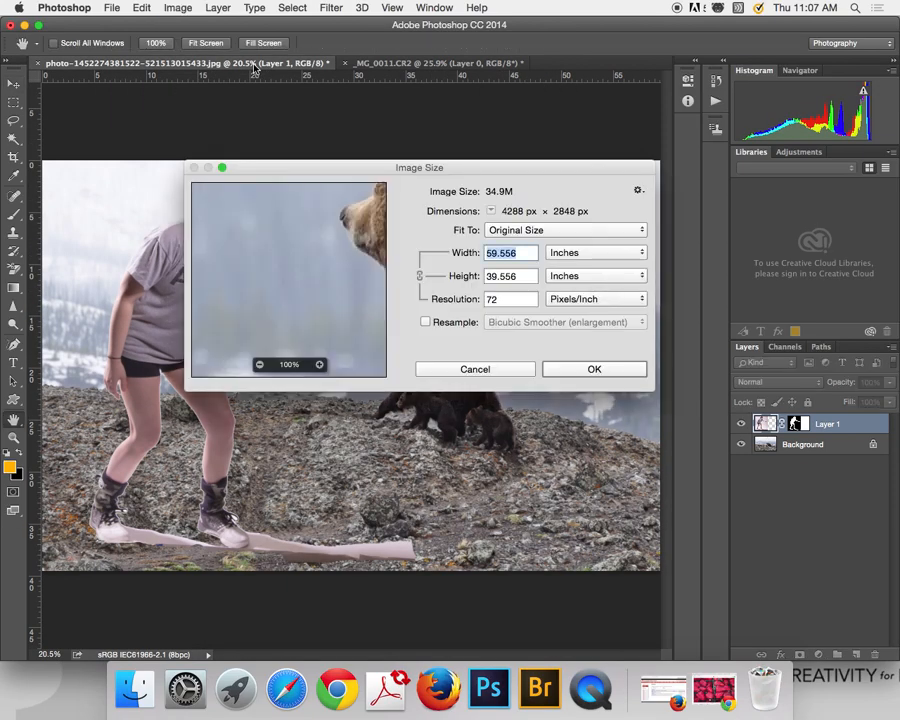
click(447, 321)
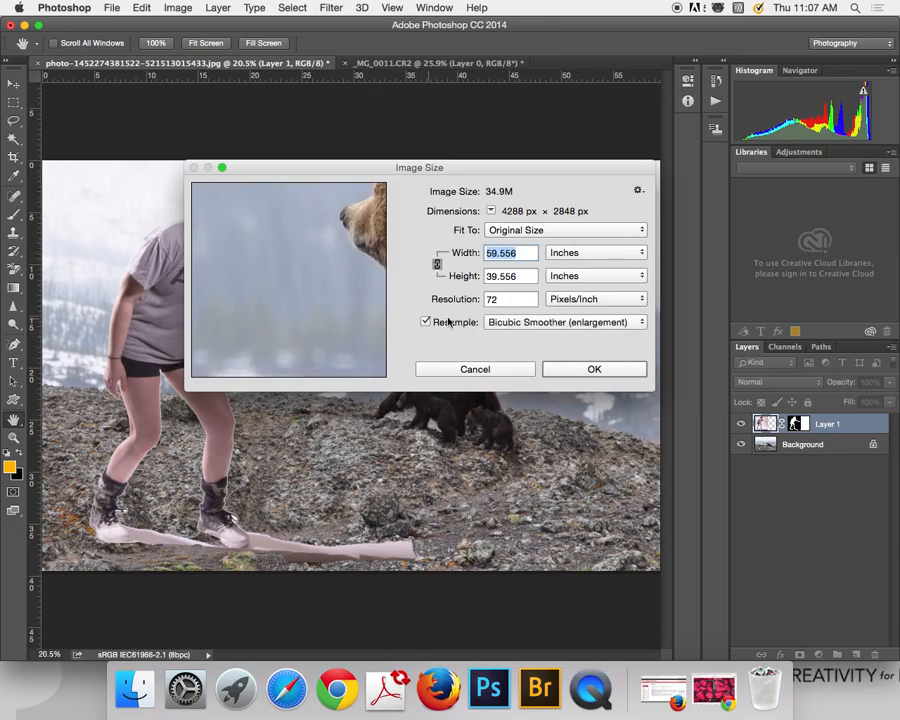
drag(511, 299, 450, 301)
text(300)
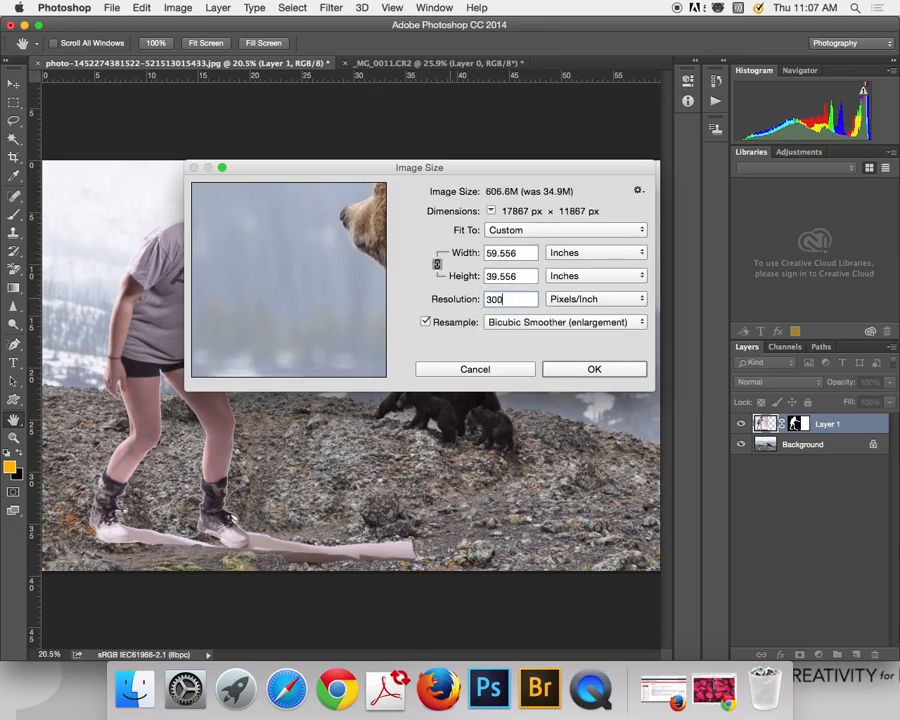
key(super+z)
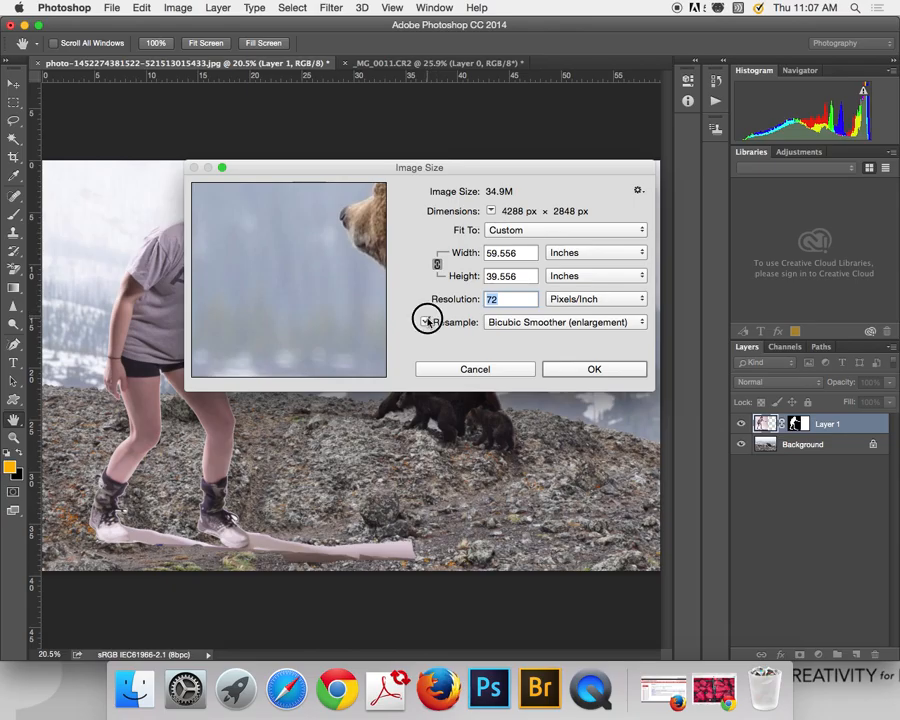
click(425, 321)
text(300)
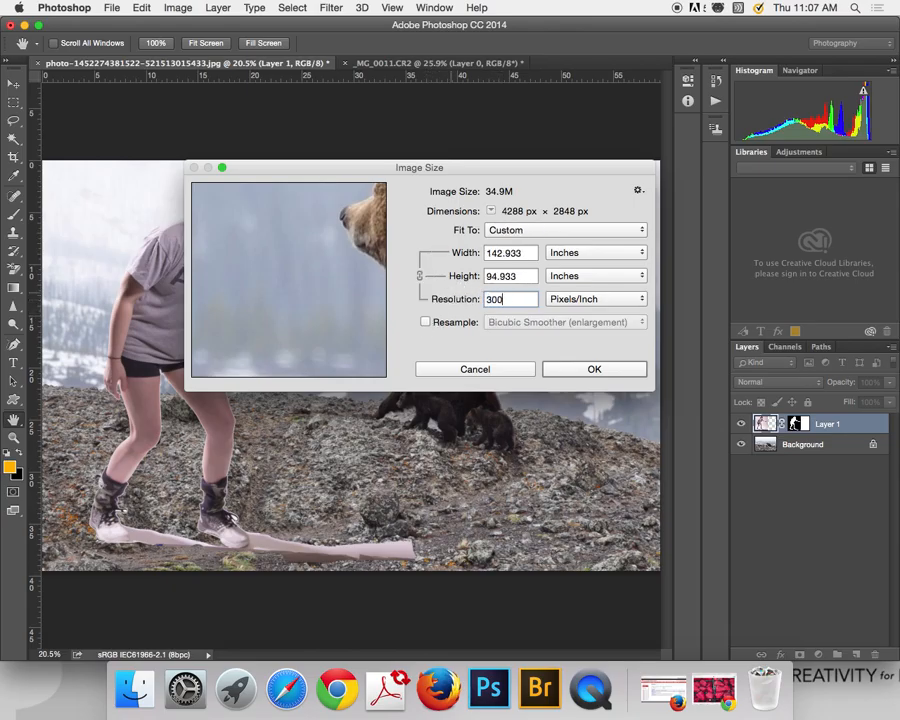
click(584, 369)
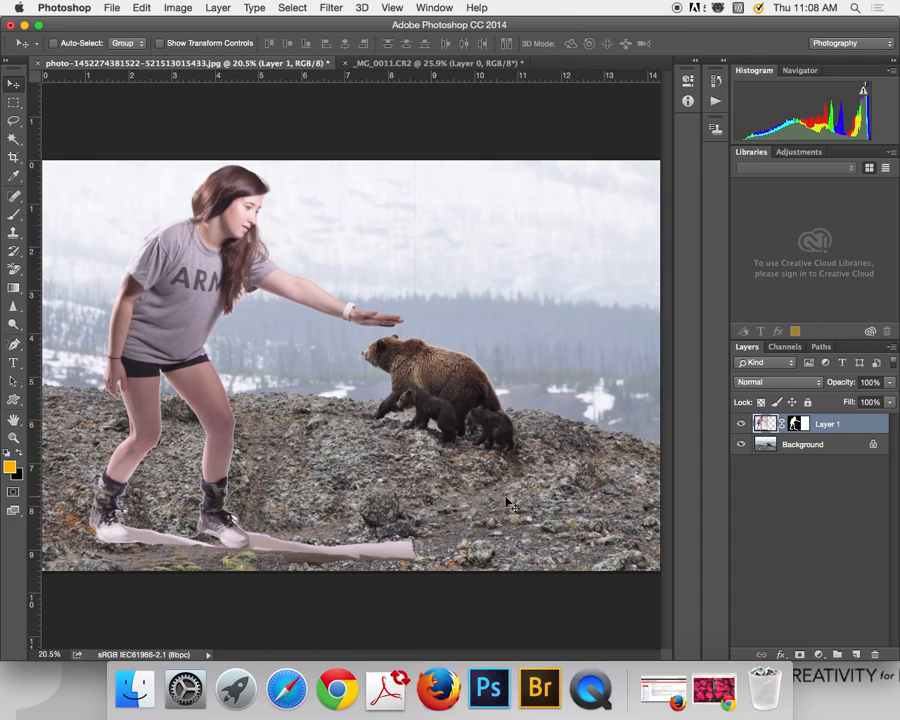
Inspect the cutout with the Background layer hidden, restore the layer, and show Layer 1's mask as a red overlay for the Brush tool
click(741, 444)
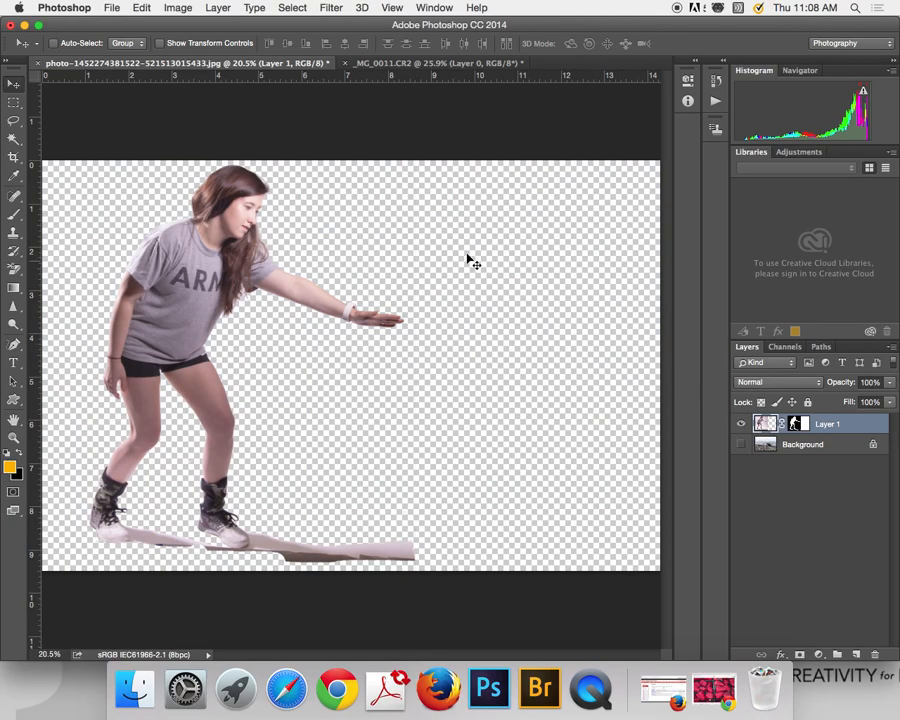
click(741, 444)
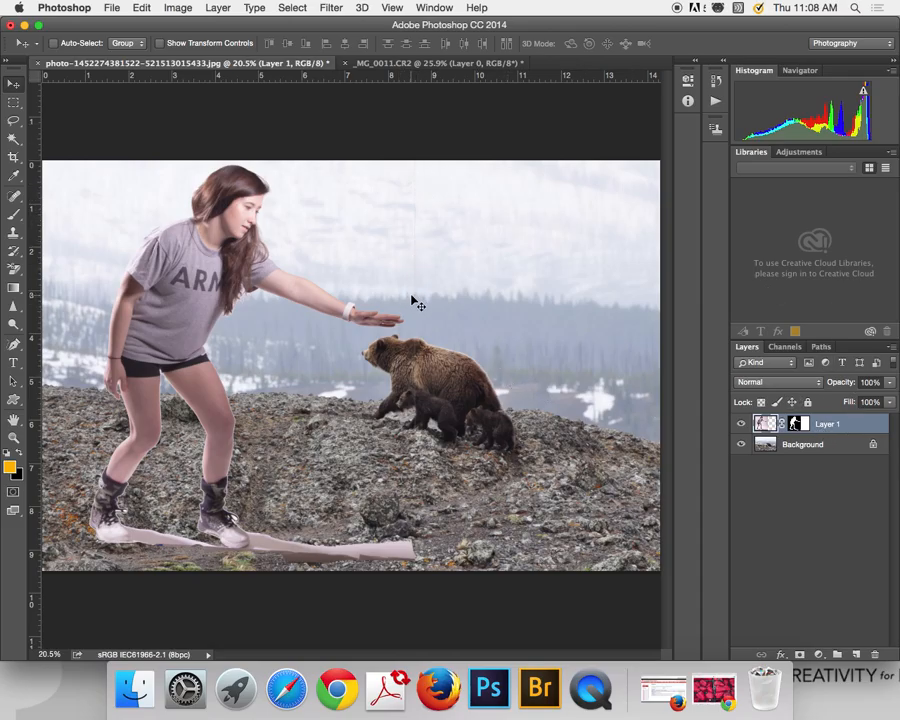
key(b)
key(backslash)
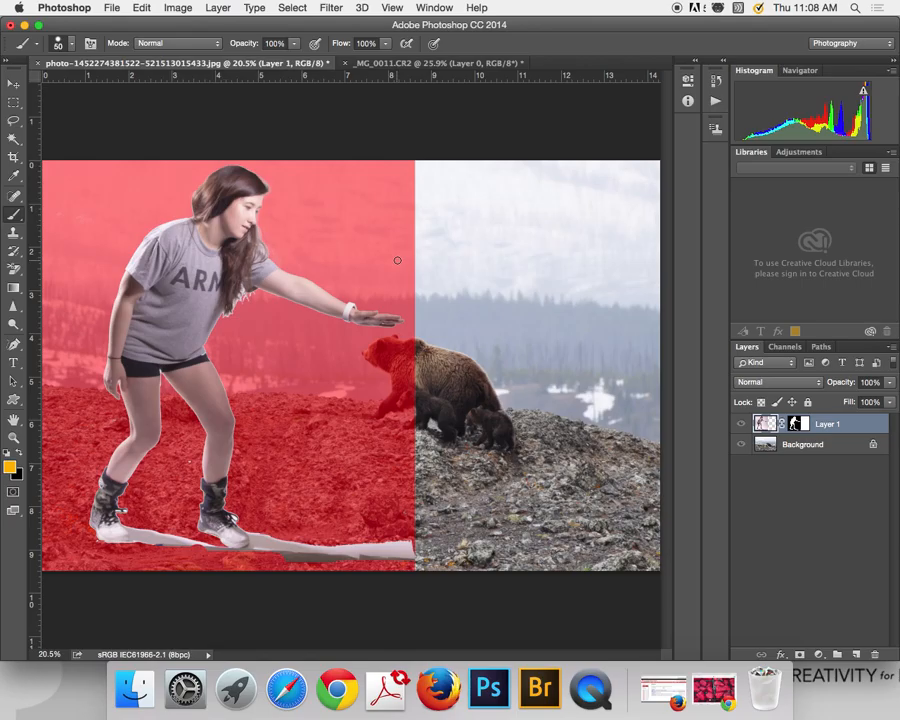
Hide the red mask overlay, enlarge the brush to 300 pixels and reset the colours to default, undoing the test stroke
key(backslash)
key(bracketright)
key(bracketright)
key(bracketright)
key(bracketright)
key(bracketright)
key(bracketright)
key(bracketright)
key(bracketright)
key(bracketright)
key(bracketright)
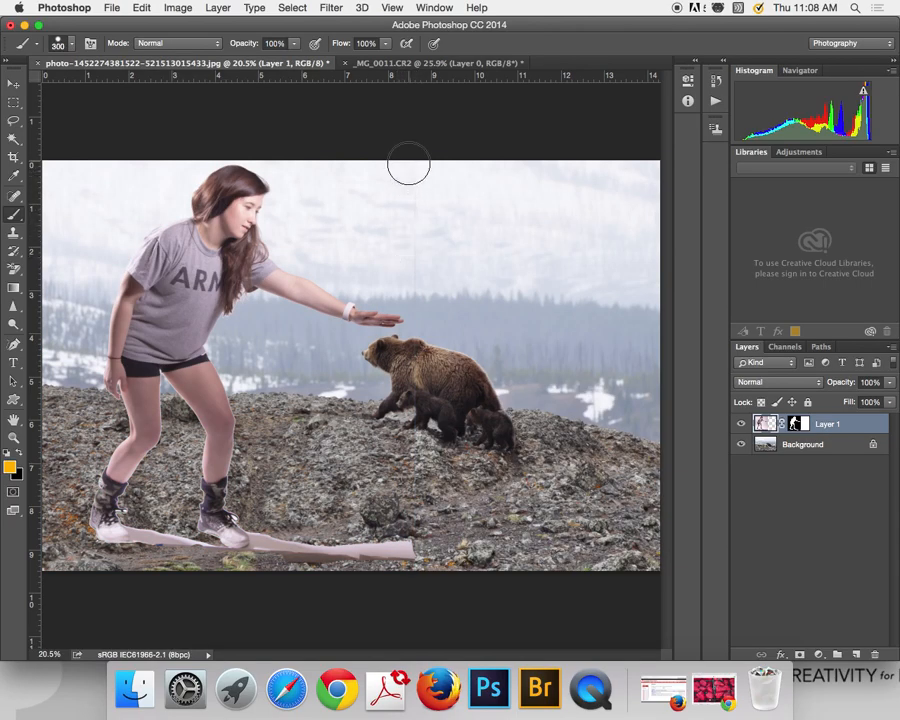
key(bracketright)
drag(408, 166, 408, 241)
key(super+z)
key(d)
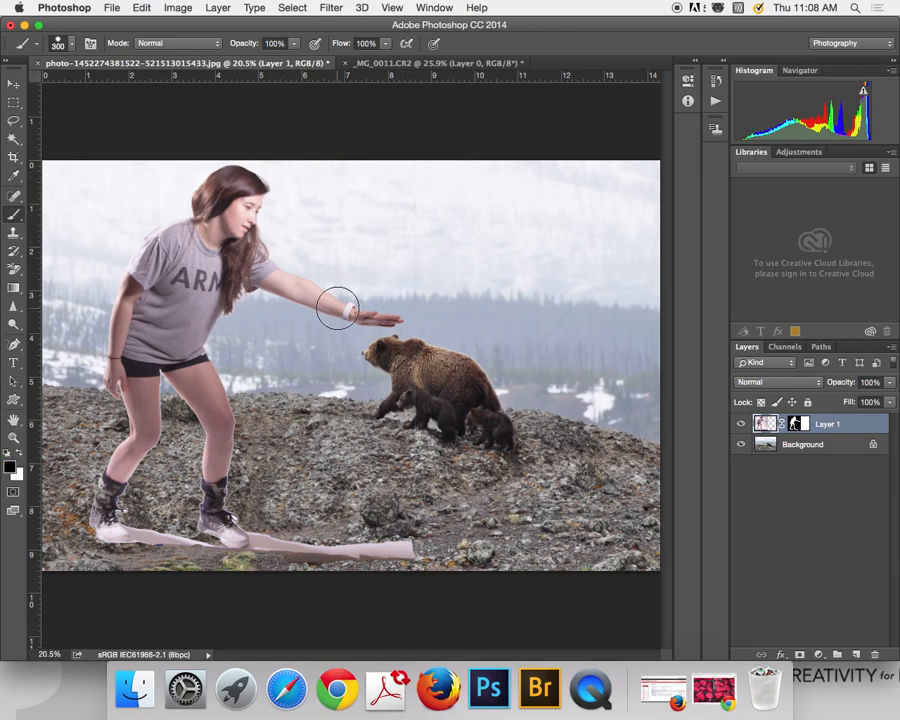
Paint black on Layer 1's mask along the leftover vertical edge beyond the woman's outstretched hand to hide it
click(797, 424)
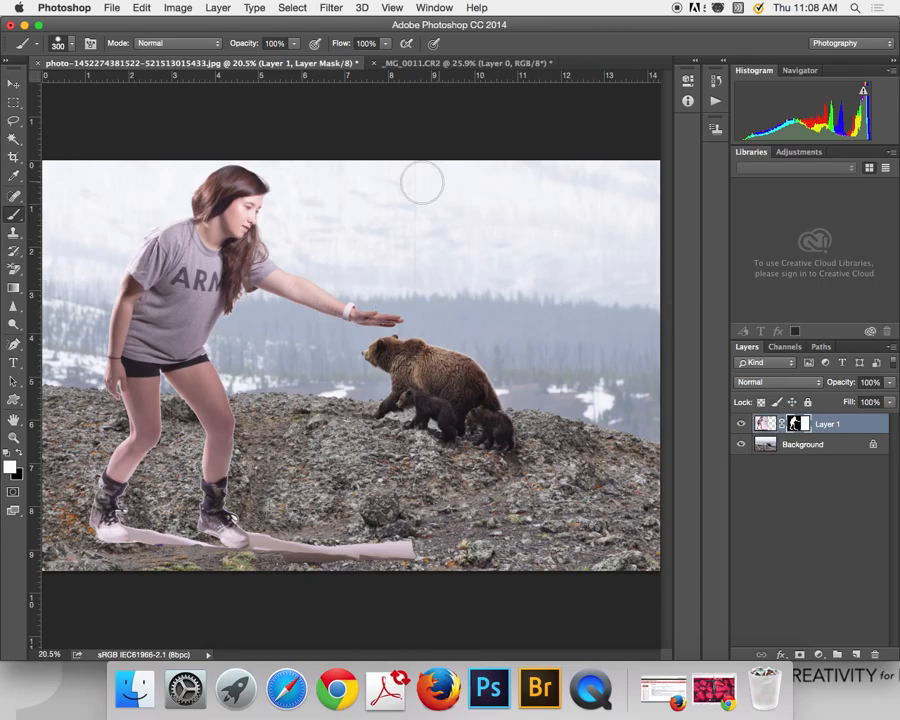
drag(402, 160, 416, 252)
key(super+z)
drag(414, 137, 423, 492)
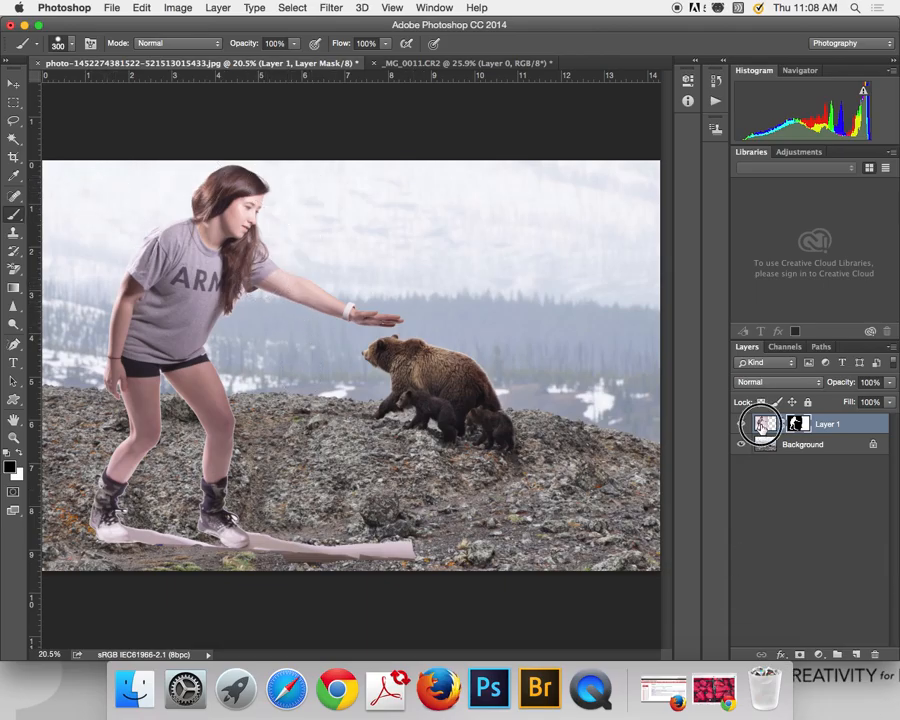
Free Transform Layer 1, scaling the woman to about 48% and moving her onto the ridge in front of the bear
click(762, 425)
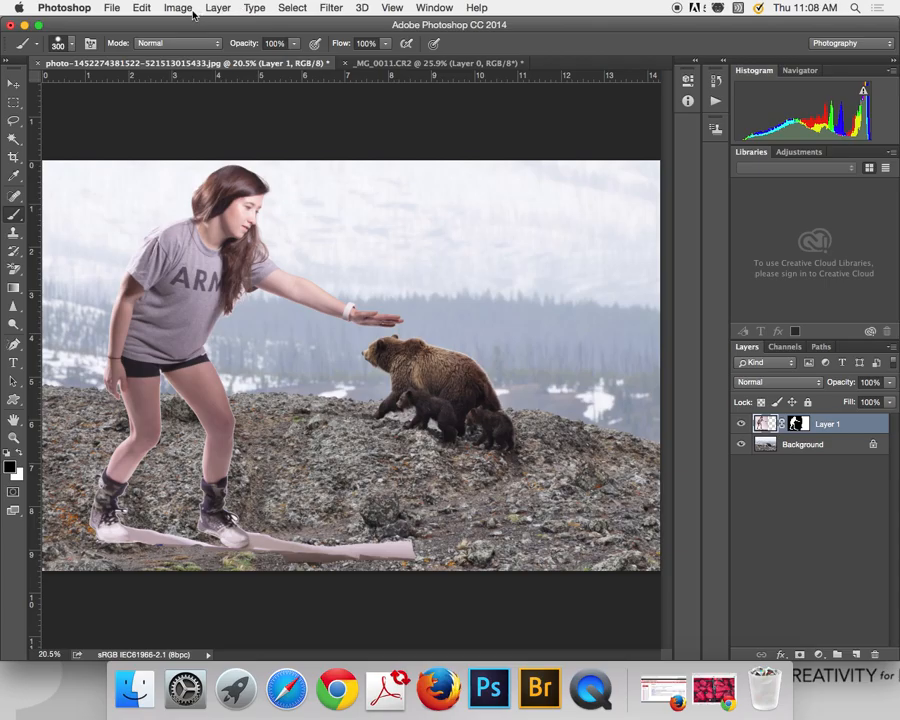
key(super+t)
click(148, 9)
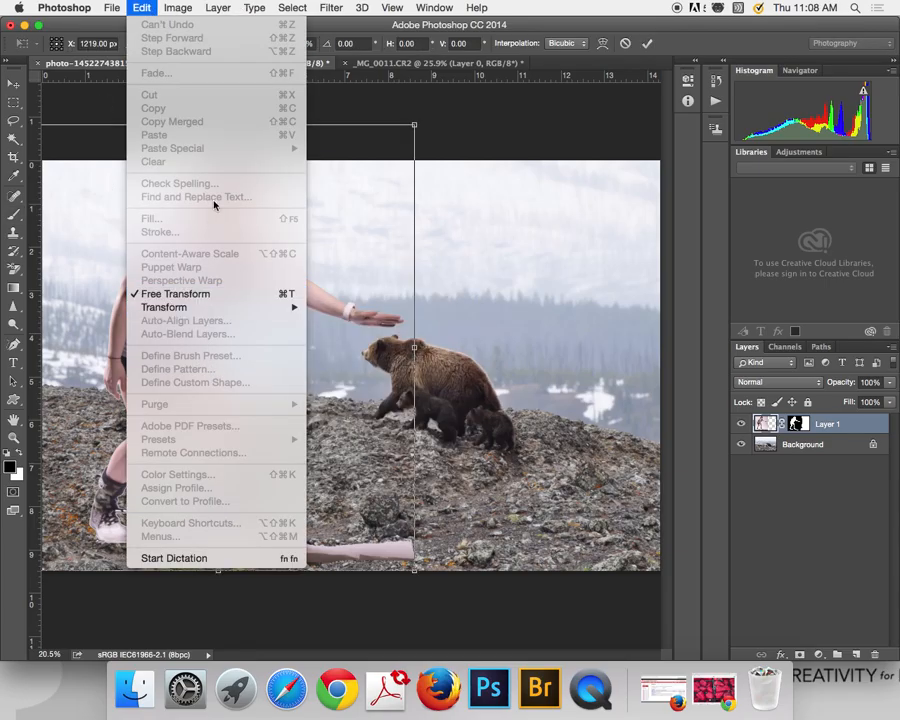
click(351, 21)
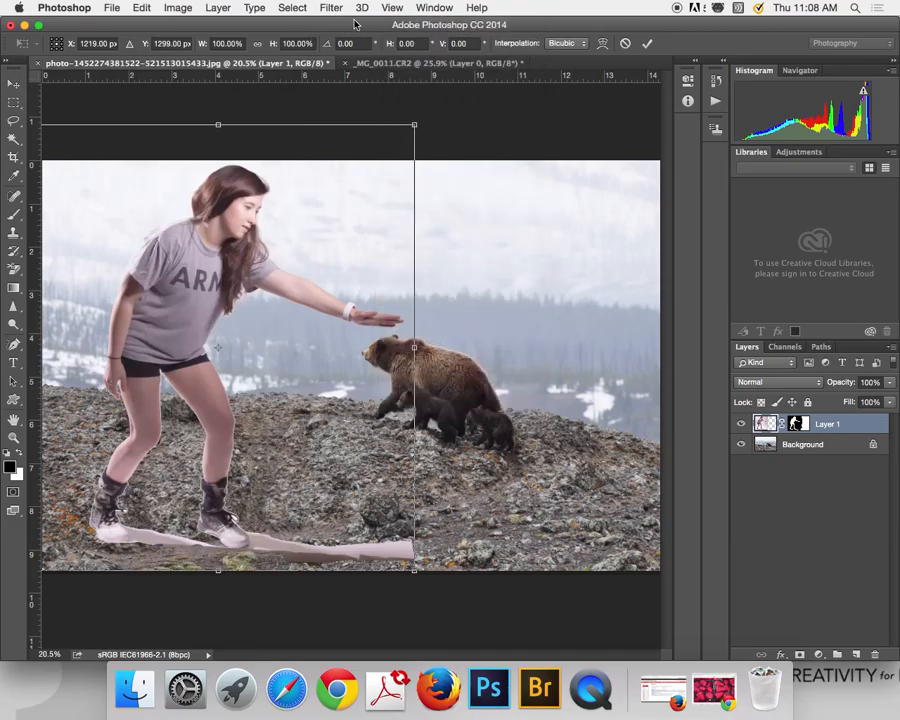
drag(408, 126, 232, 280)
drag(114, 418, 185, 311)
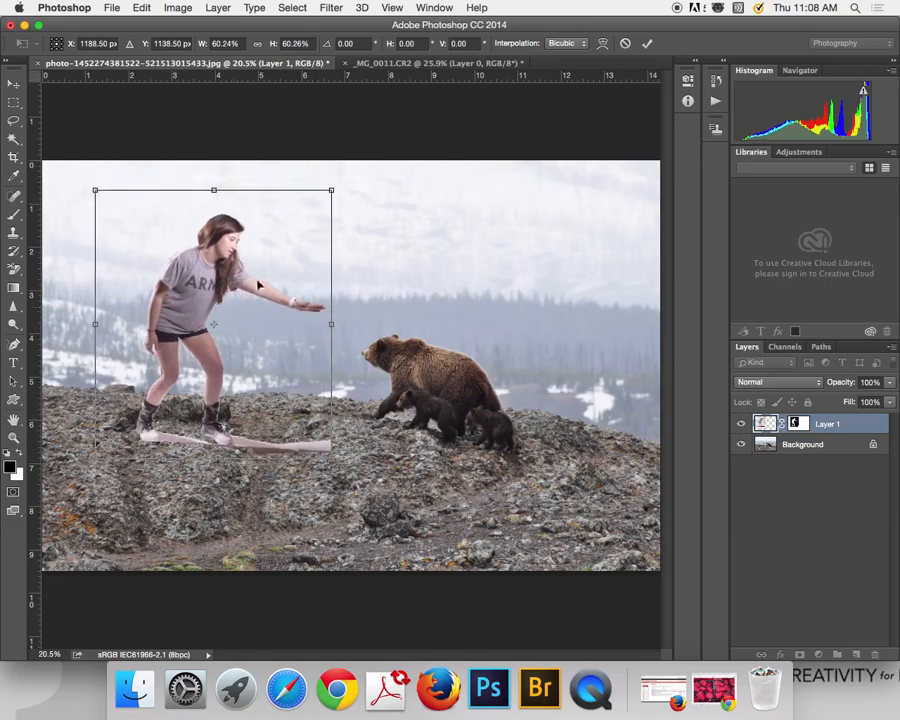
drag(331, 191, 285, 243)
drag(193, 363, 249, 325)
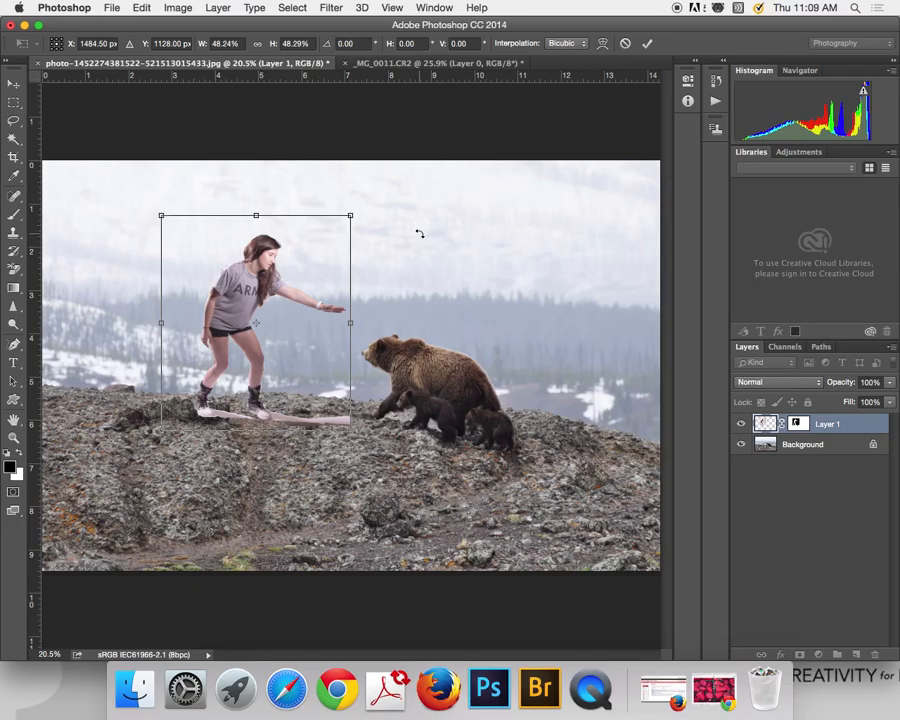
Resize the woman to about 43%, place her with her hand just in front of the bear's nose, and apply the transform
drag(353, 214, 315, 256)
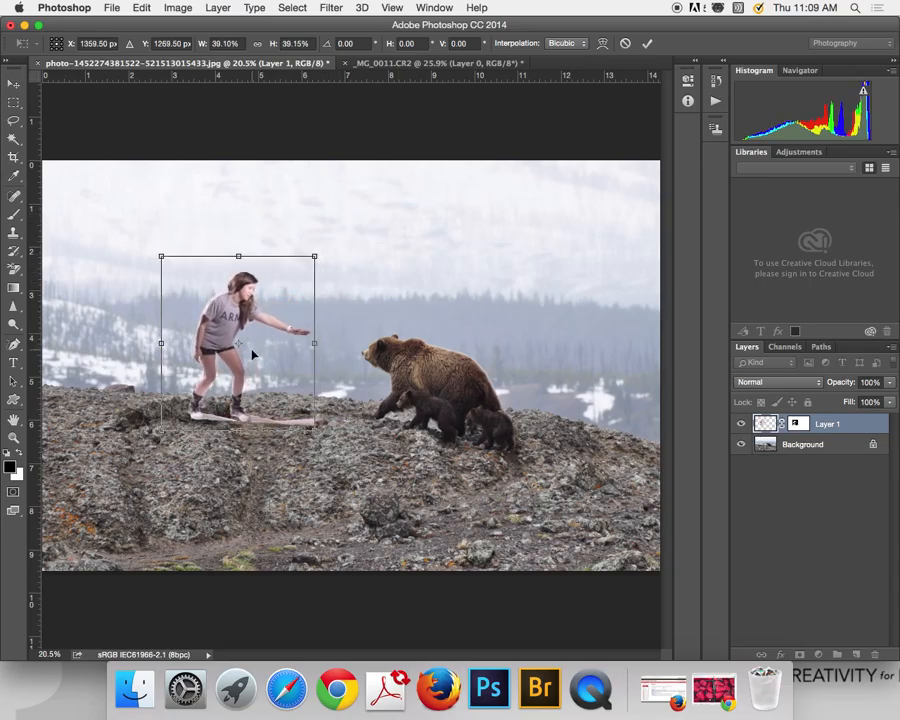
drag(238, 360, 290, 352)
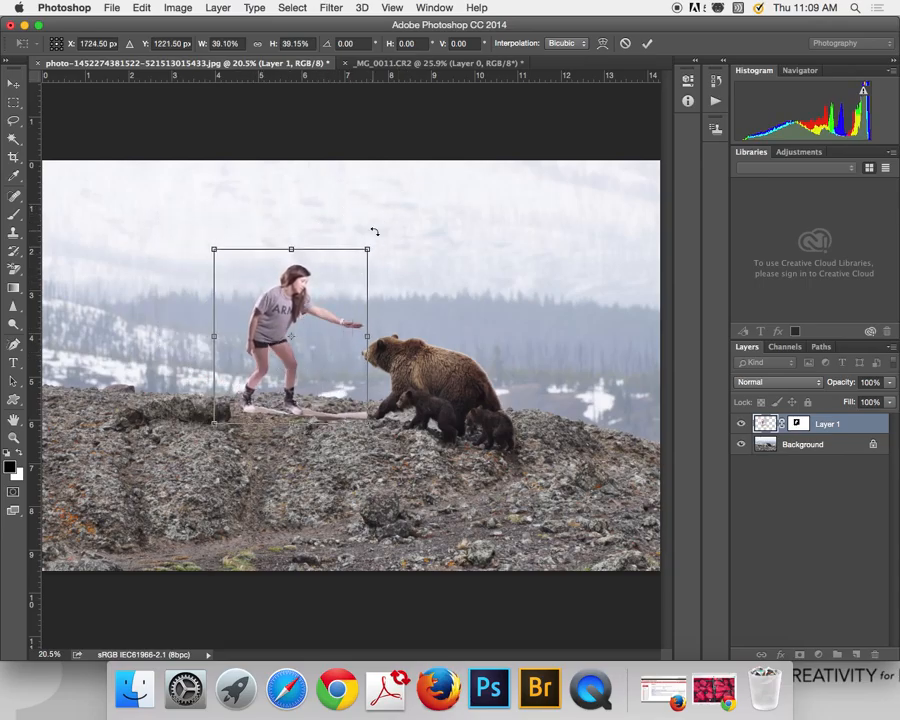
drag(368, 251, 383, 231)
drag(265, 337, 253, 334)
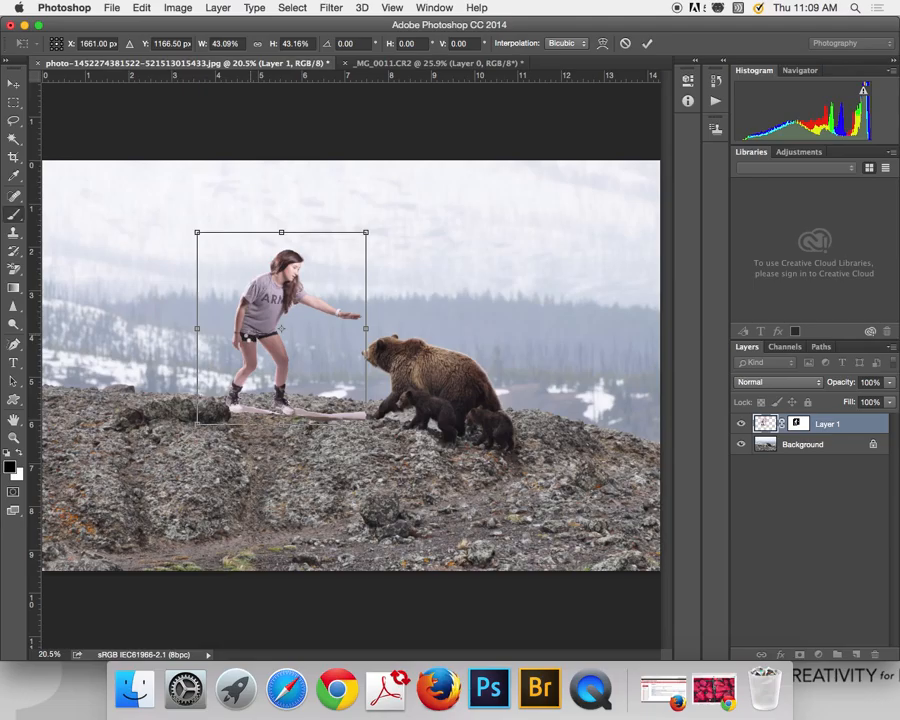
key(Return)
Undo the black stroke painted on the layer pixels, and paint out the faint leftover line above the woman on Layer 1's mask
key(b)
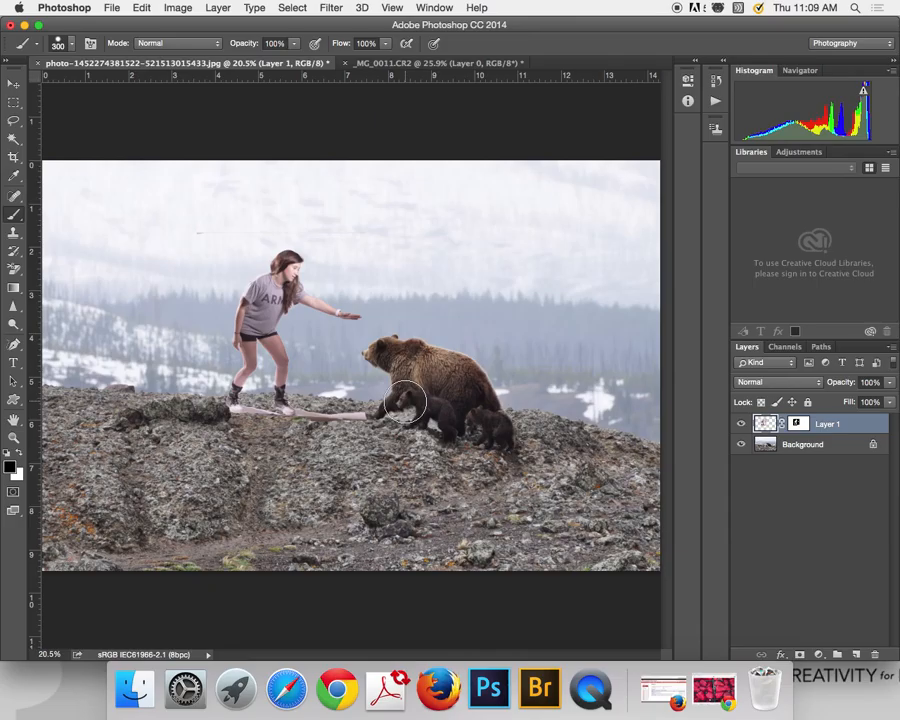
key(super+equal)
key(super+equal)
key(super+equal)
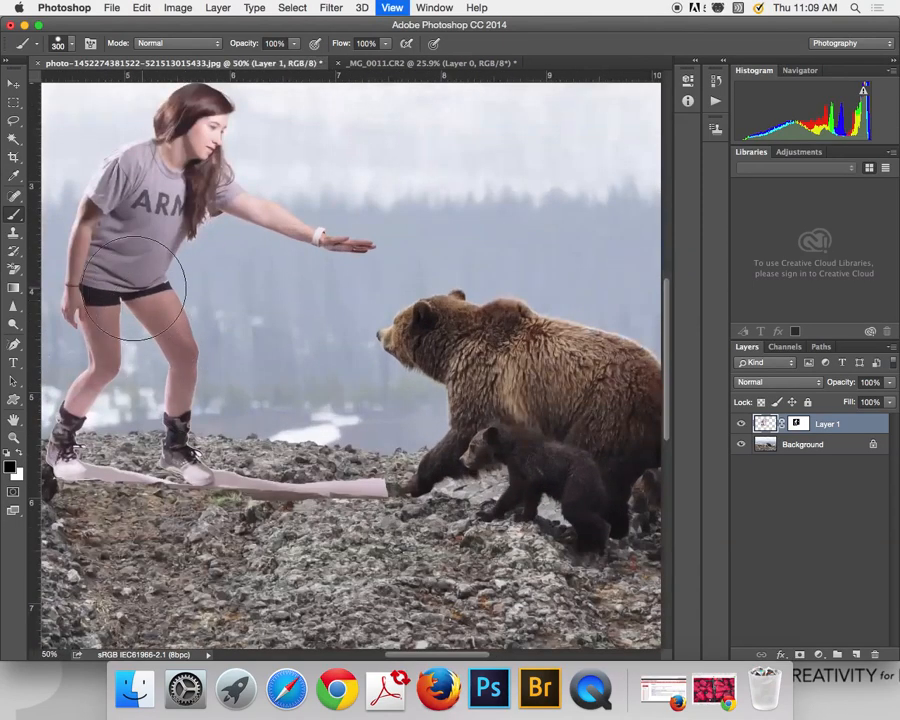
scroll(143, 295, left, 10)
scroll(143, 295, up, 5)
drag(237, 150, 237, 178)
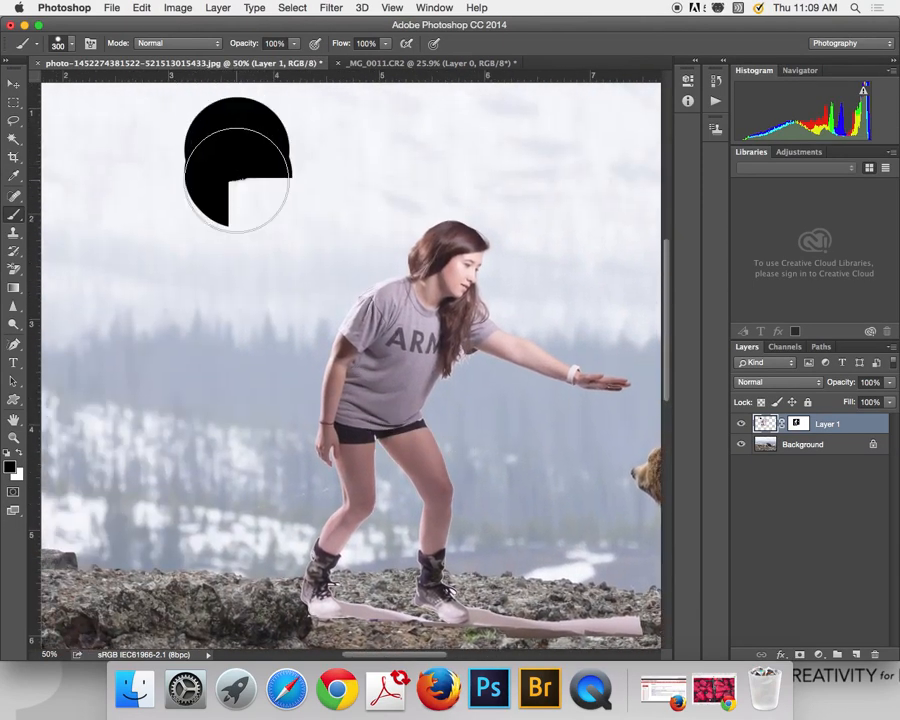
key(super+z)
click(798, 423)
click(230, 184)
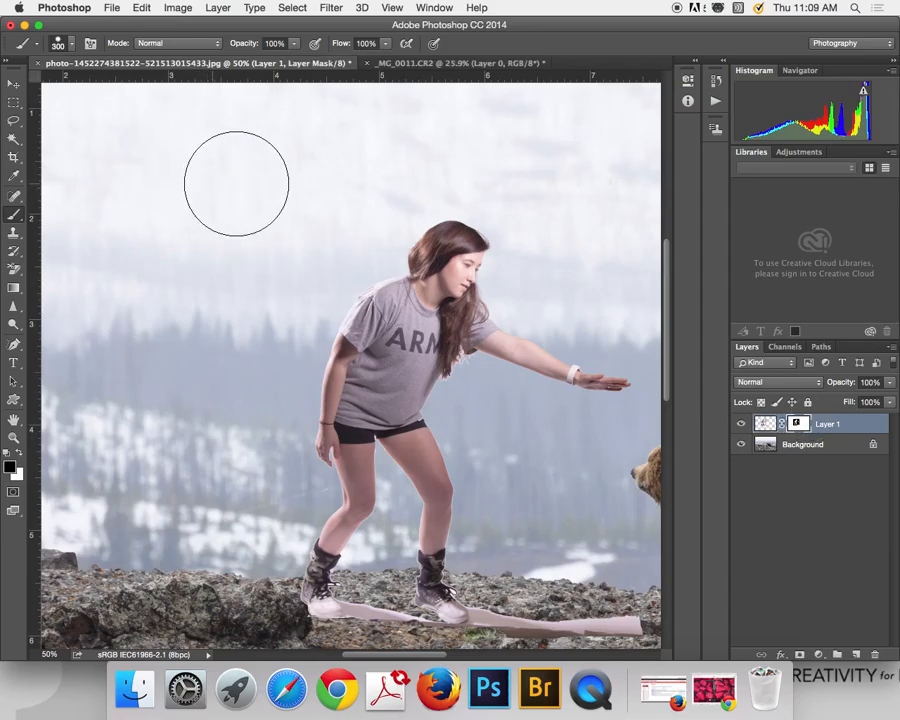
Reduce the brush to 90 pixels and mask out the stray specks in the background behind the woman's legs
scroll(270, 480, down, 5)
scroll(270, 480, right, 2)
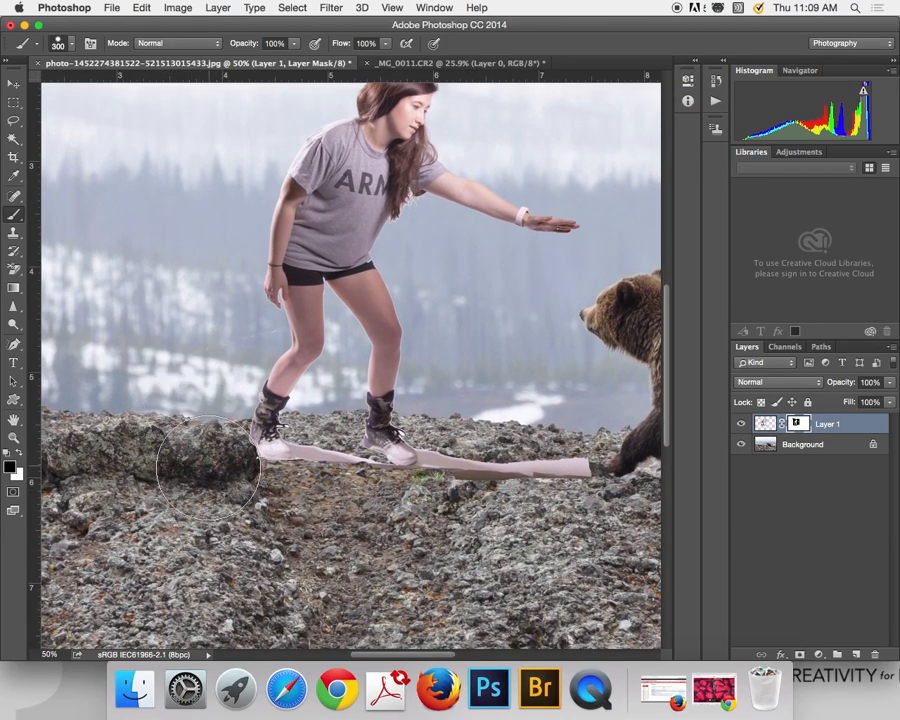
key(super+equal)
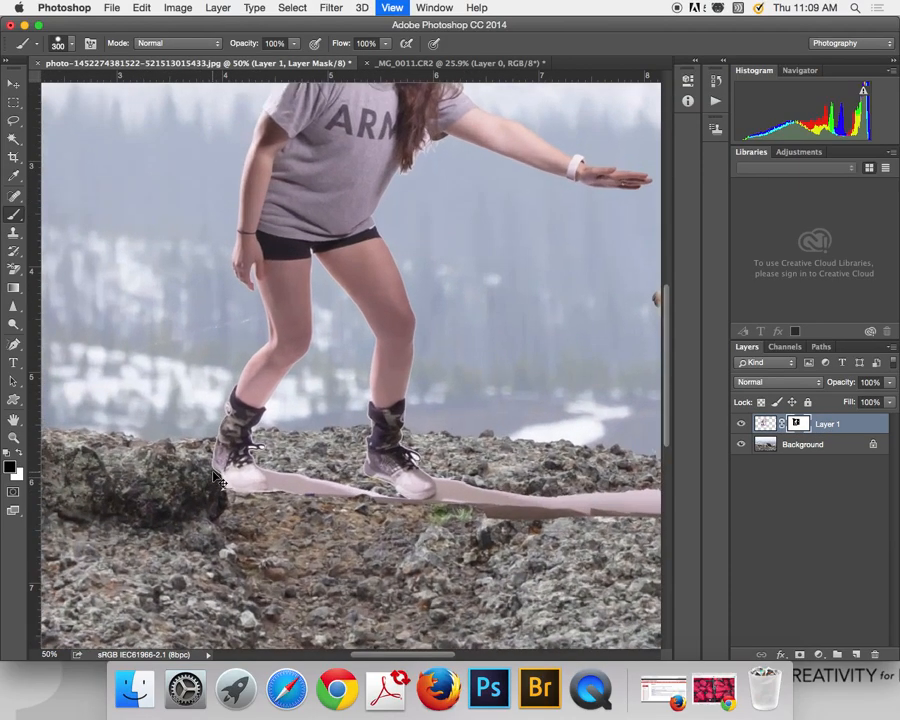
scroll(98, 498, left, 3)
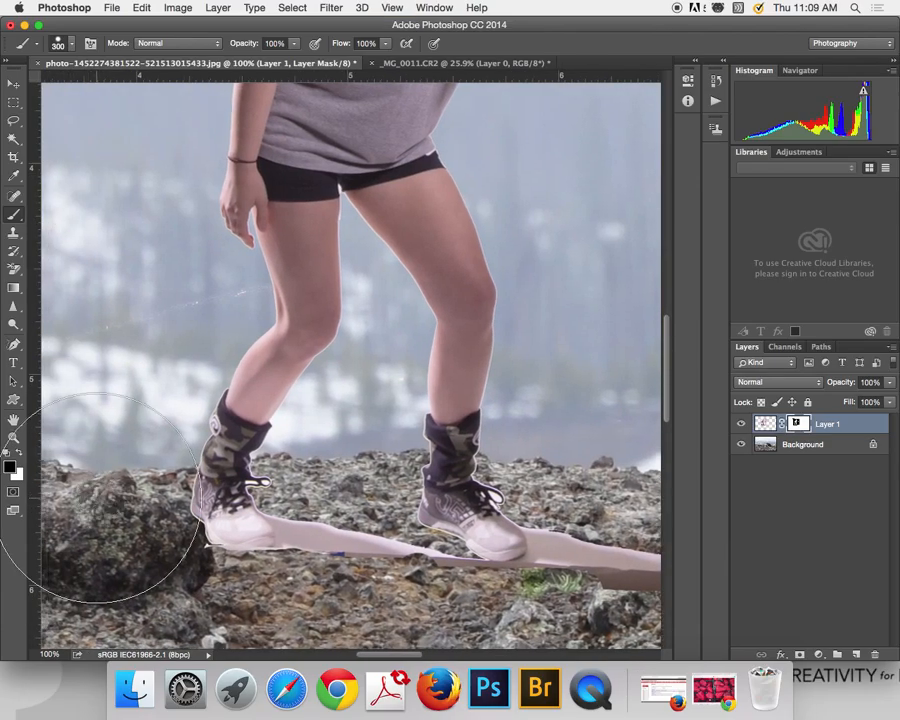
key(bracketleft)
key(bracketleft)
key(bracketleft)
key(bracketleft)
key(bracketleft)
key(bracketleft)
key(bracketleft)
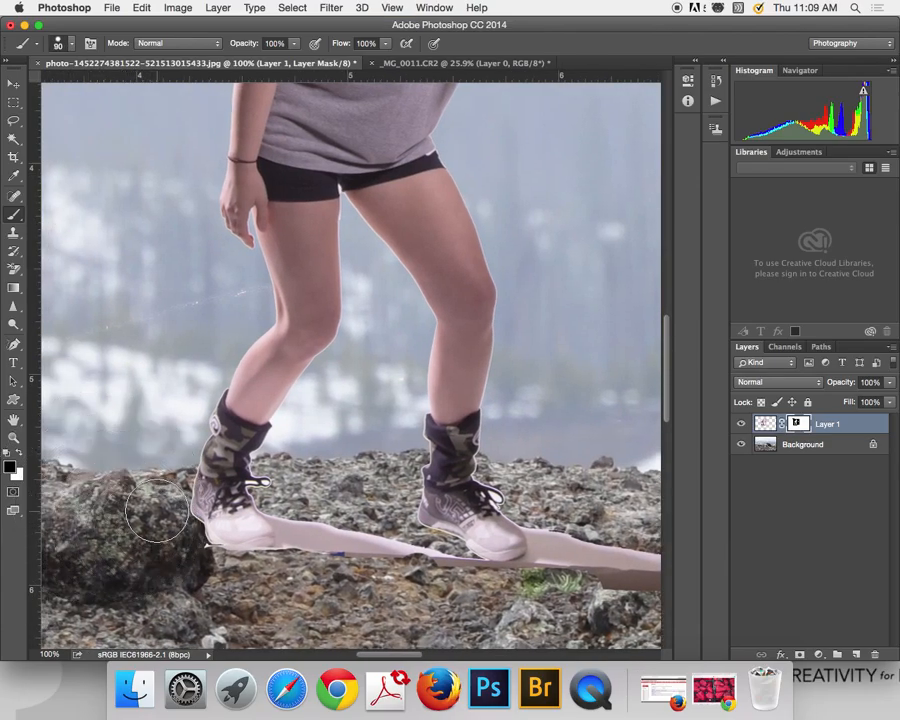
mouse_move(201, 356)
mouse_down()
mouse_move(207, 297)
mouse_move(225, 296)
mouse_move(62, 337)
mouse_up()
drag(144, 316, 216, 296)
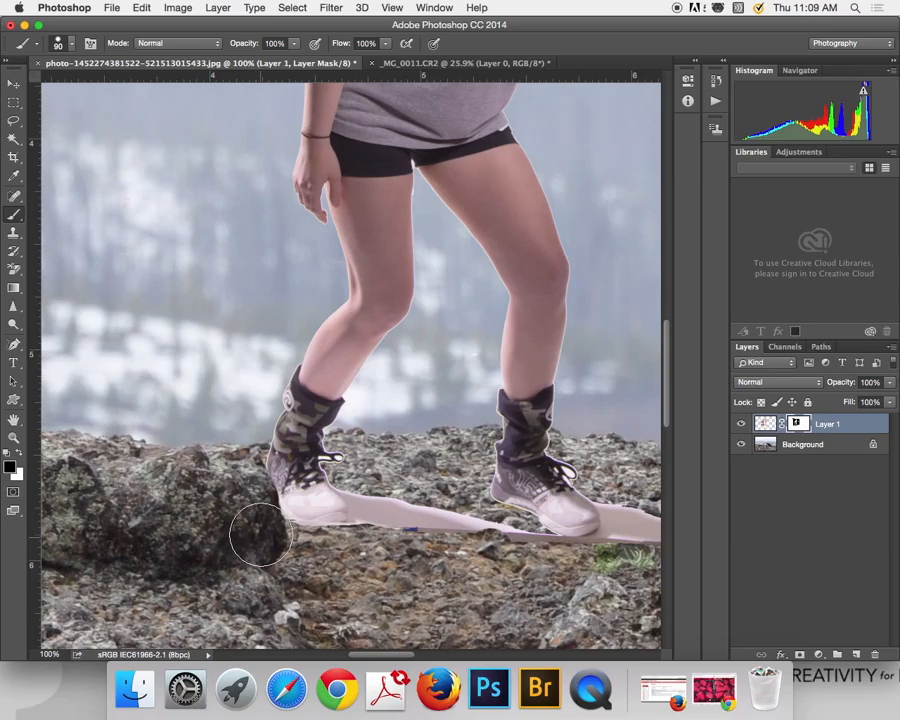
Paint black over the heel and toe of the woman's rear boot on the mask, and undo the strokes
mouse_move(276, 466)
mouse_down()
mouse_move(288, 533)
mouse_move(280, 458)
mouse_up()
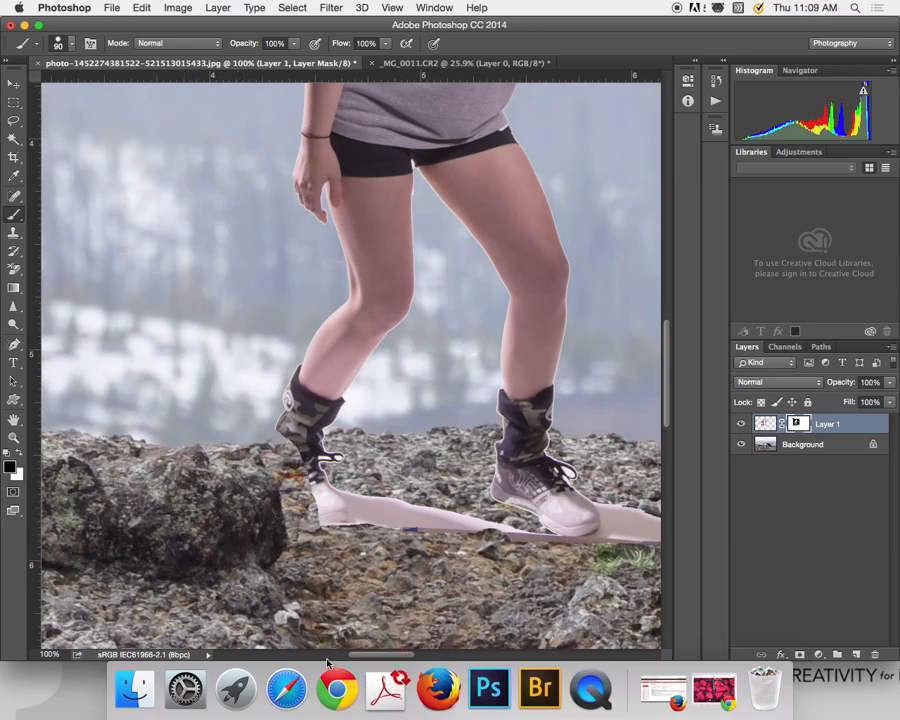
key(super+alt+z)
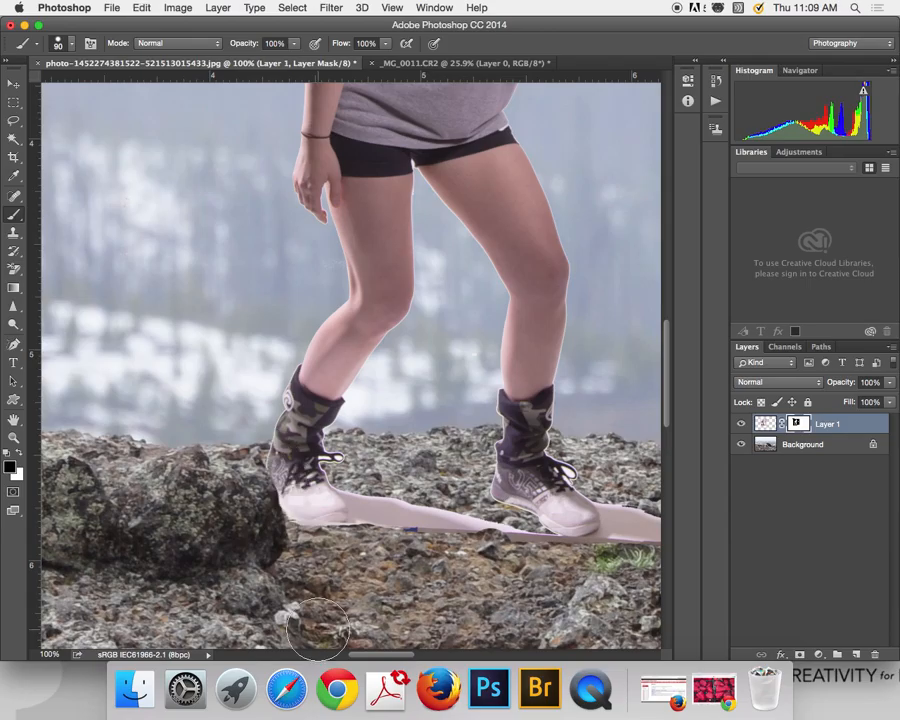
key(super+alt+z)
Paint white around the rear boot to reveal its studio background, then paint it out in black with the red mask overlay shown
key(x)
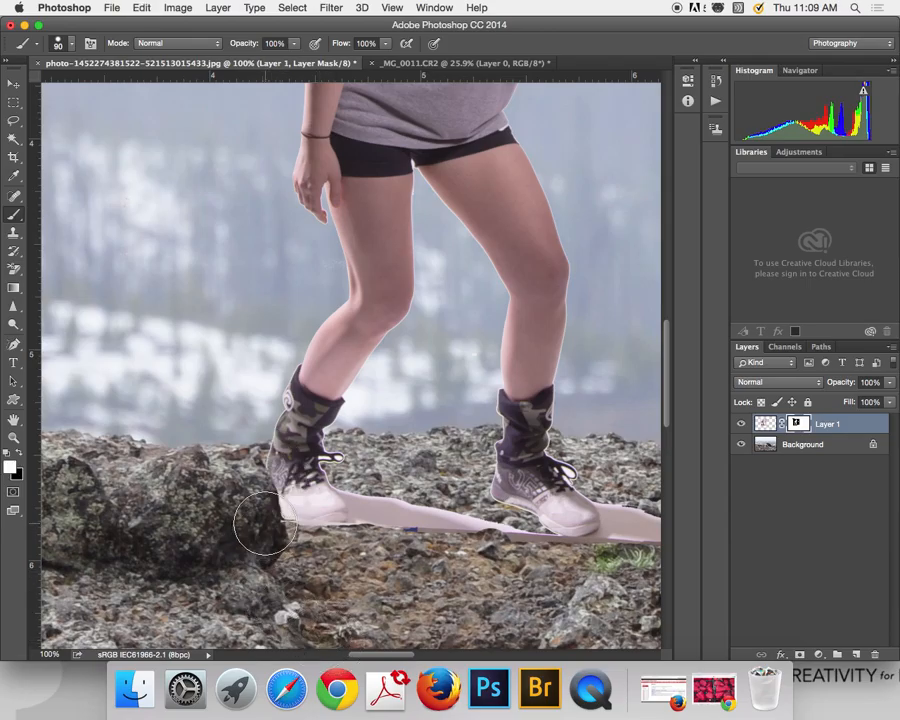
drag(258, 500, 282, 545)
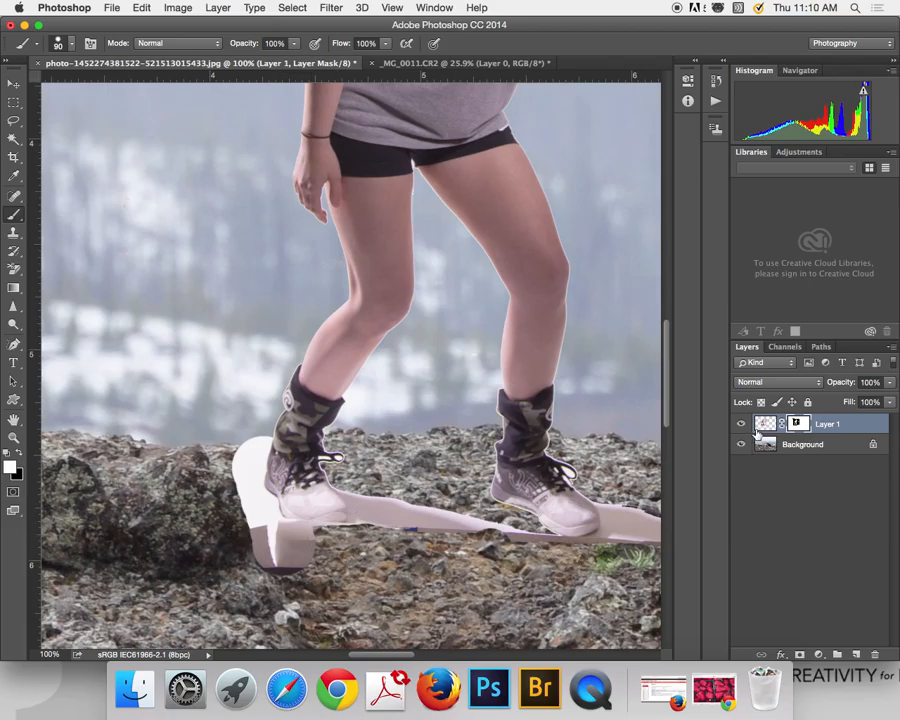
key(backslash)
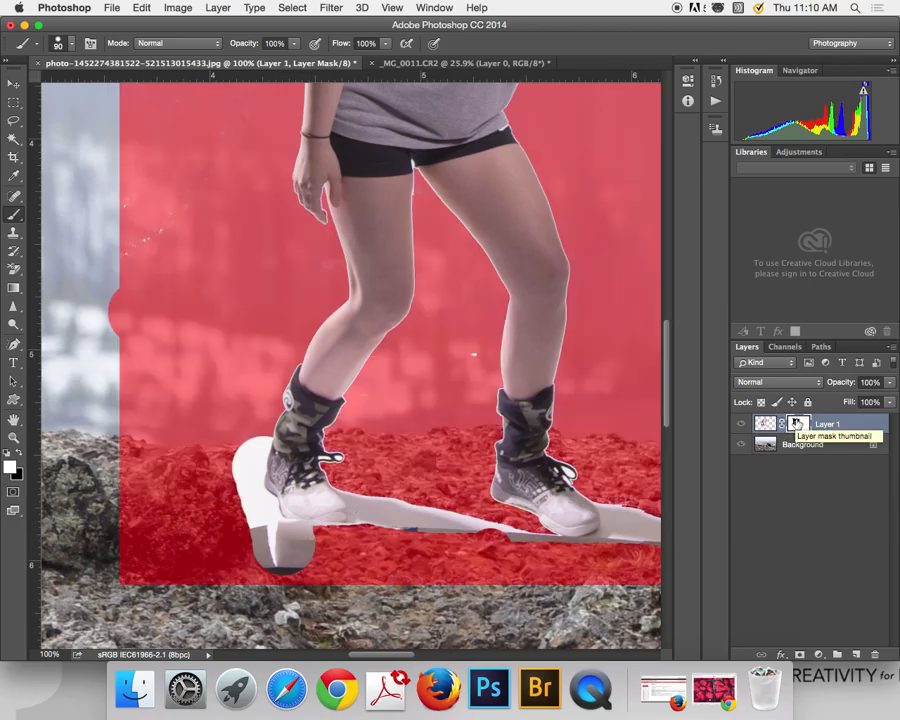
key(x)
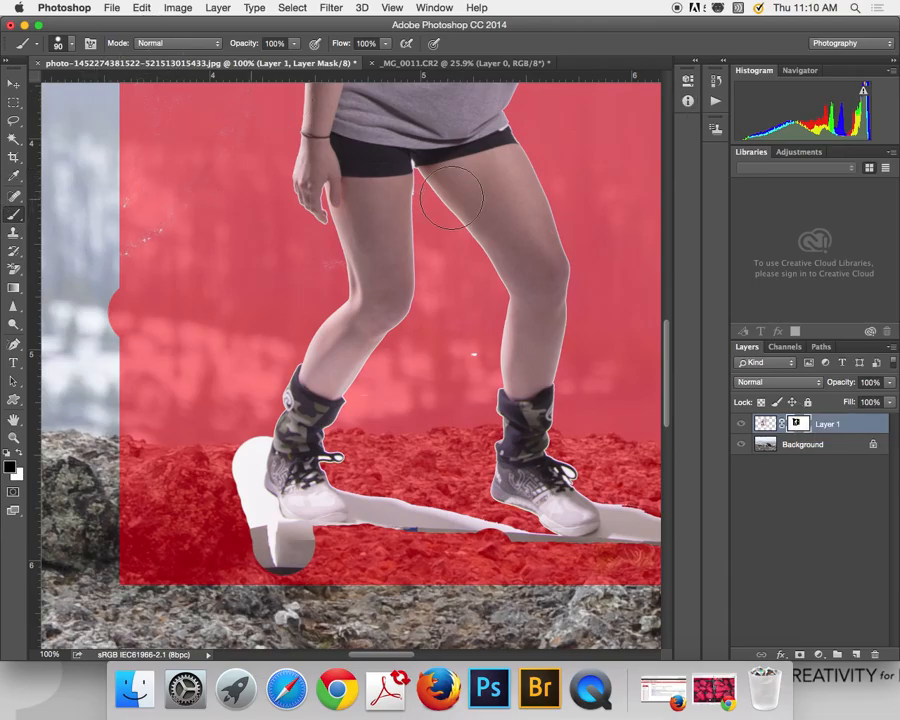
mouse_move(265, 530)
mouse_down()
mouse_move(244, 431)
mouse_move(247, 481)
mouse_move(299, 547)
mouse_up()
key(backslash)
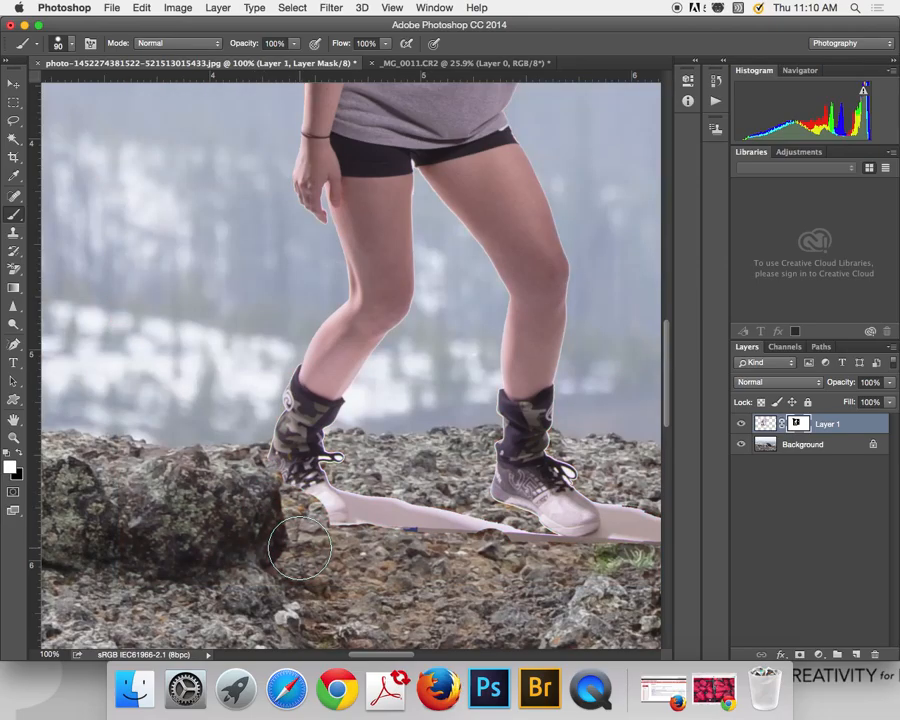
Restore the hidden heel and toe of the rear boot by painting white on the mask with a 25-pixel brush
key(super+plus)
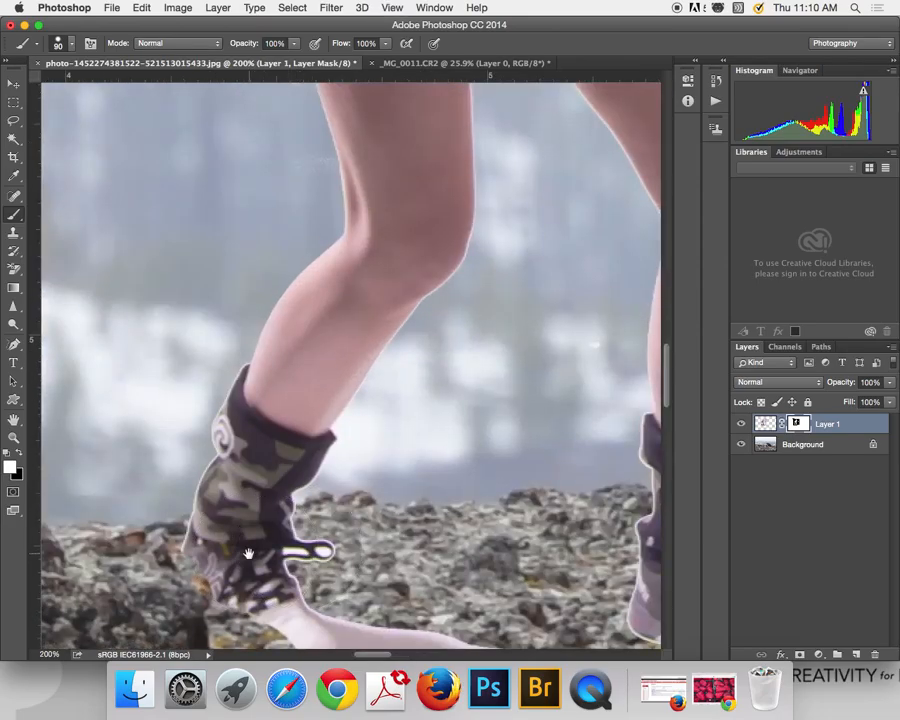
scroll(260, 190, down, 5)
drag(258, 188, 306, 235)
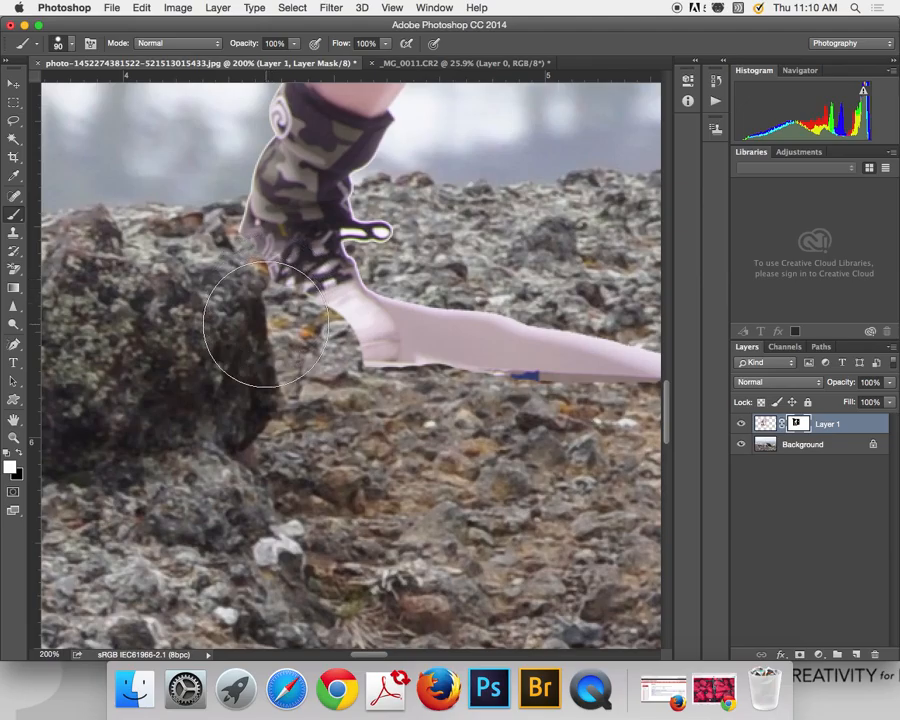
key(v)
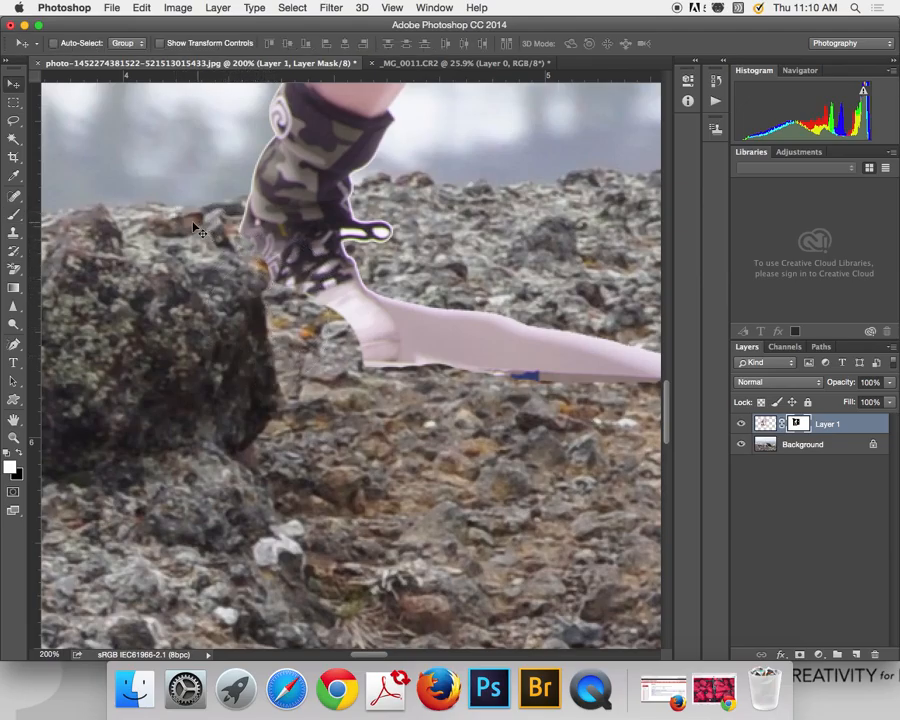
key(b)
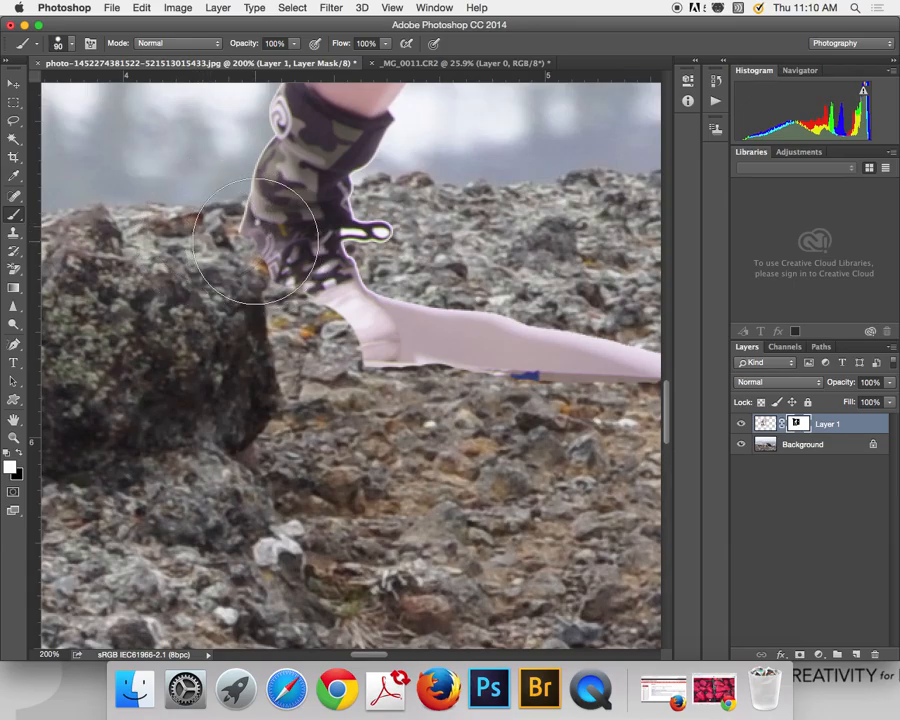
key(bracketleft)
key(bracketleft)
key(bracketleft)
key(bracketleft)
key(bracketleft)
key(bracketleft)
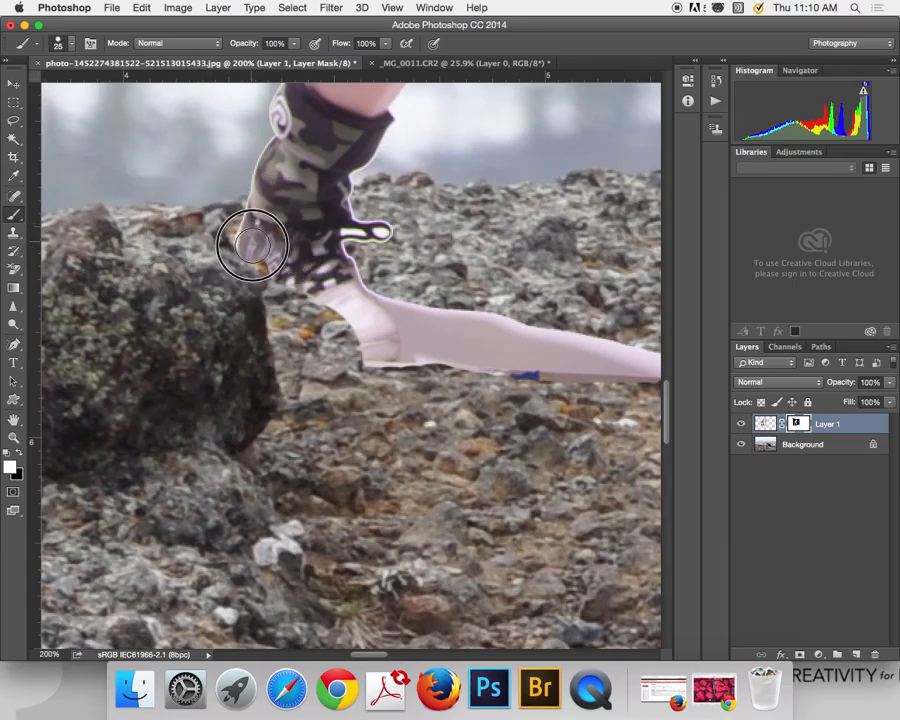
mouse_move(258, 248)
mouse_down()
mouse_move(290, 357)
mouse_move(389, 350)
mouse_move(349, 352)
mouse_move(301, 338)
mouse_move(328, 322)
mouse_move(302, 255)
mouse_move(350, 329)
mouse_move(301, 348)
mouse_move(362, 352)
mouse_up()
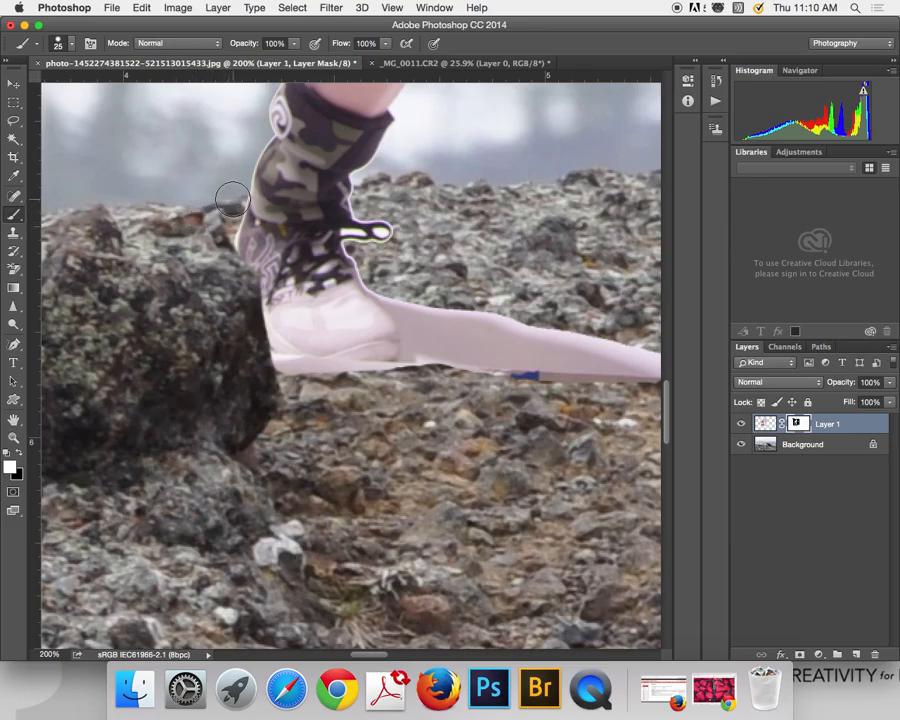
Paint black on the mask along the rear boot's outer edge to clean it up, and view the whole image
key(x)
drag(228, 197, 211, 291)
key(super+0)
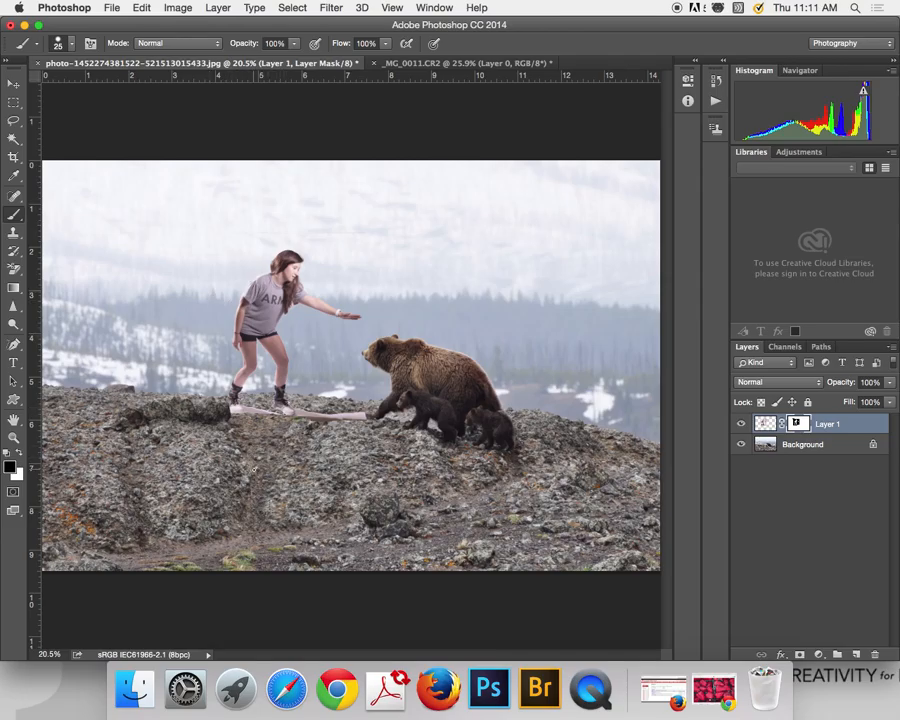
Add a new layer above Layer 1 and set the foreground colour to a bright green for painting
key(super+equal)
key(super+equal)
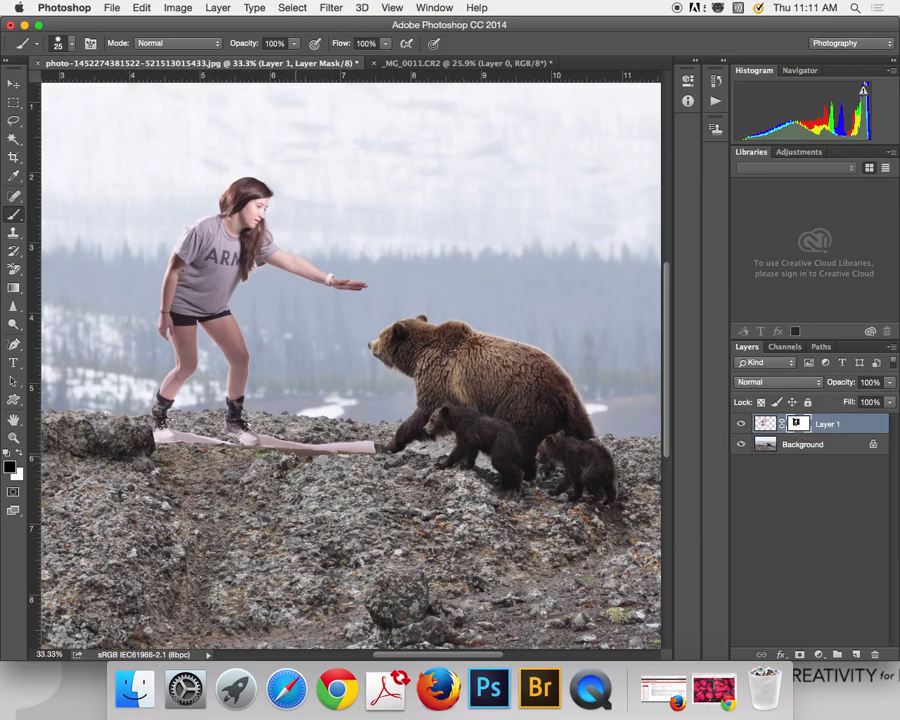
click(856, 655)
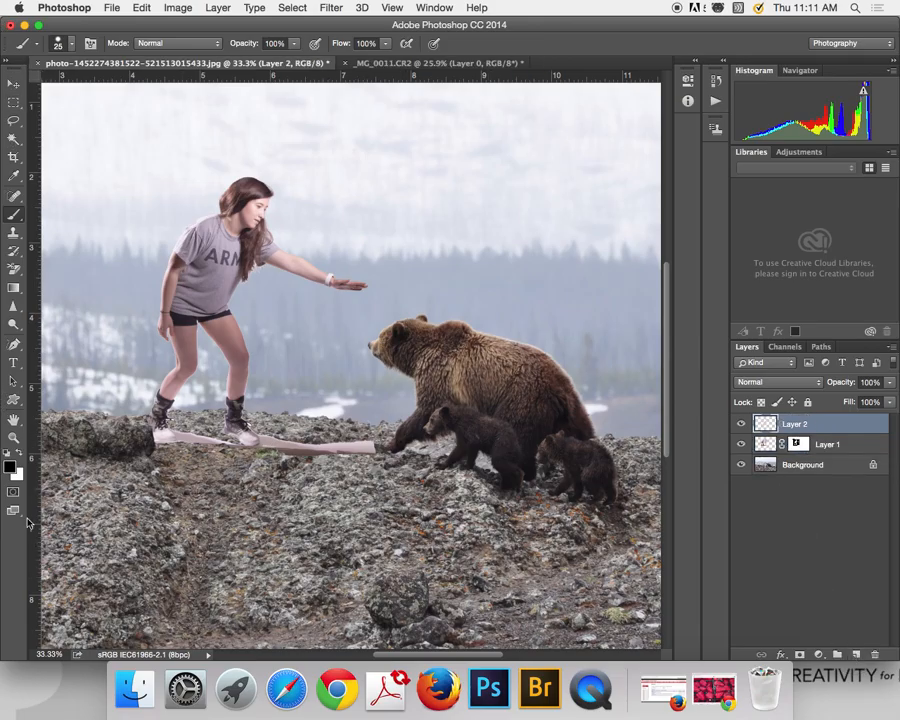
click(10, 466)
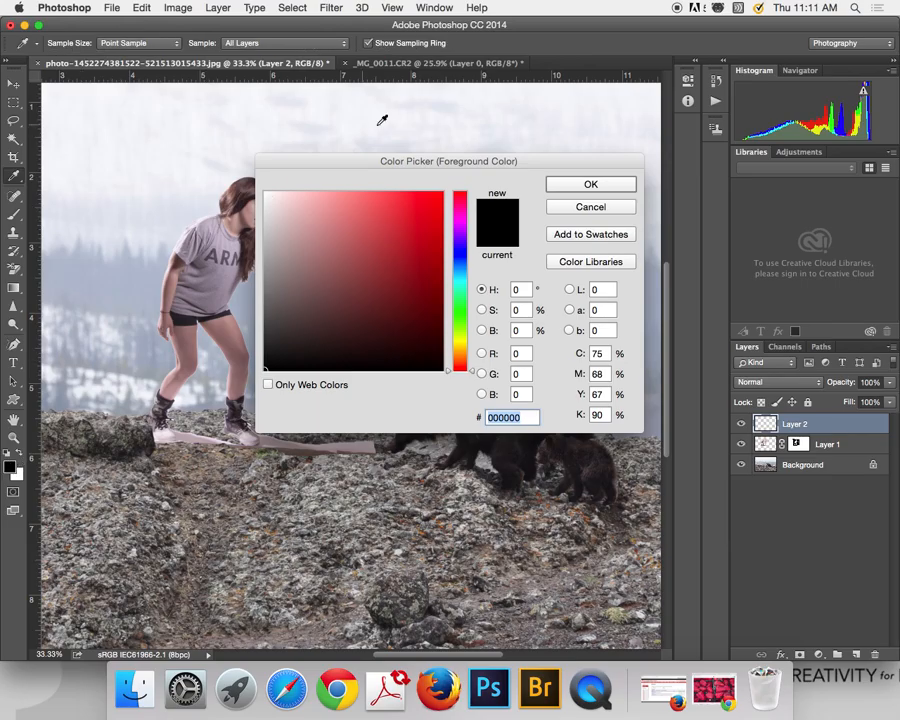
click(457, 318)
click(436, 246)
click(590, 184)
key(b)
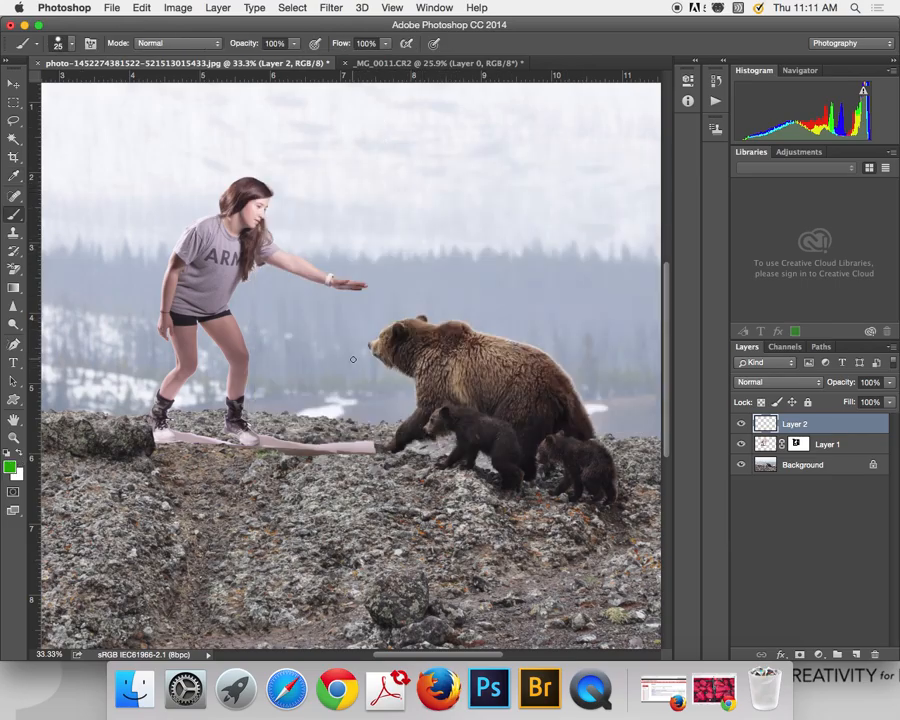
drag(15, 213, 74, 225)
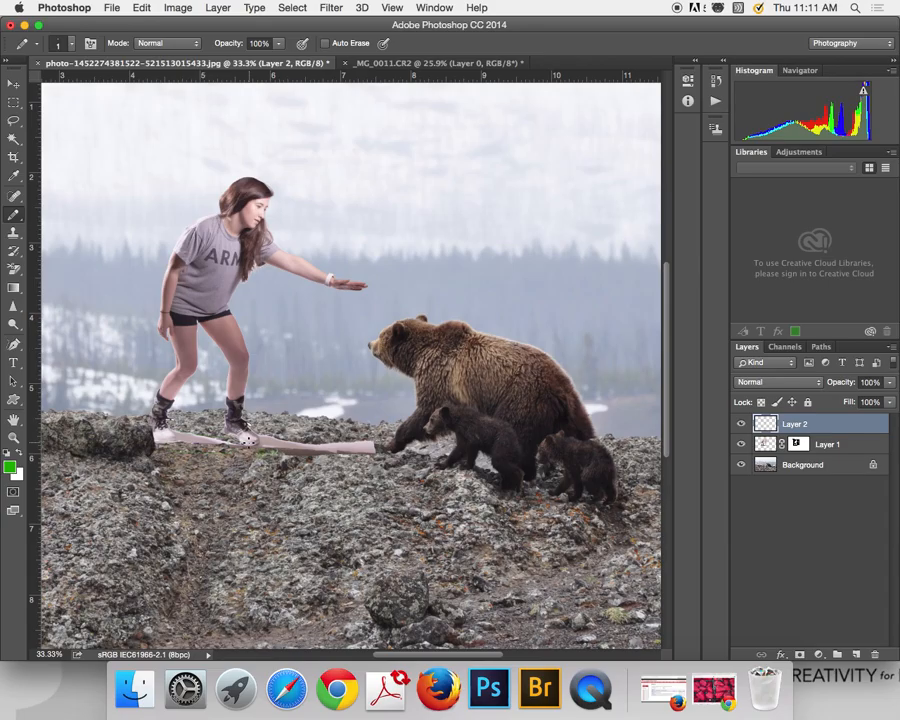
click(55, 43)
double_click(140, 69)
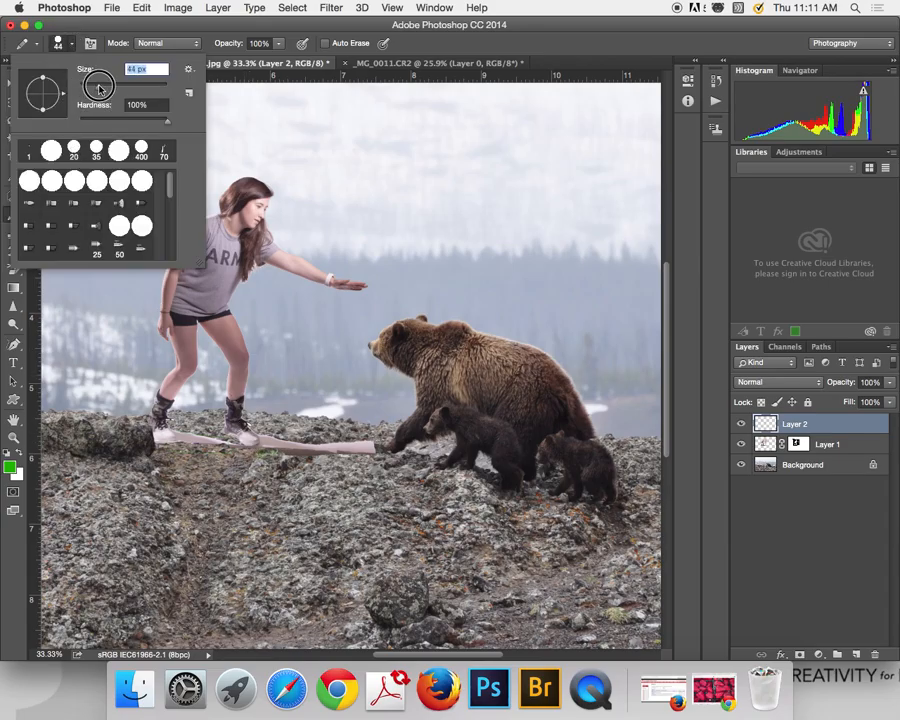
text(44)
key(Return)
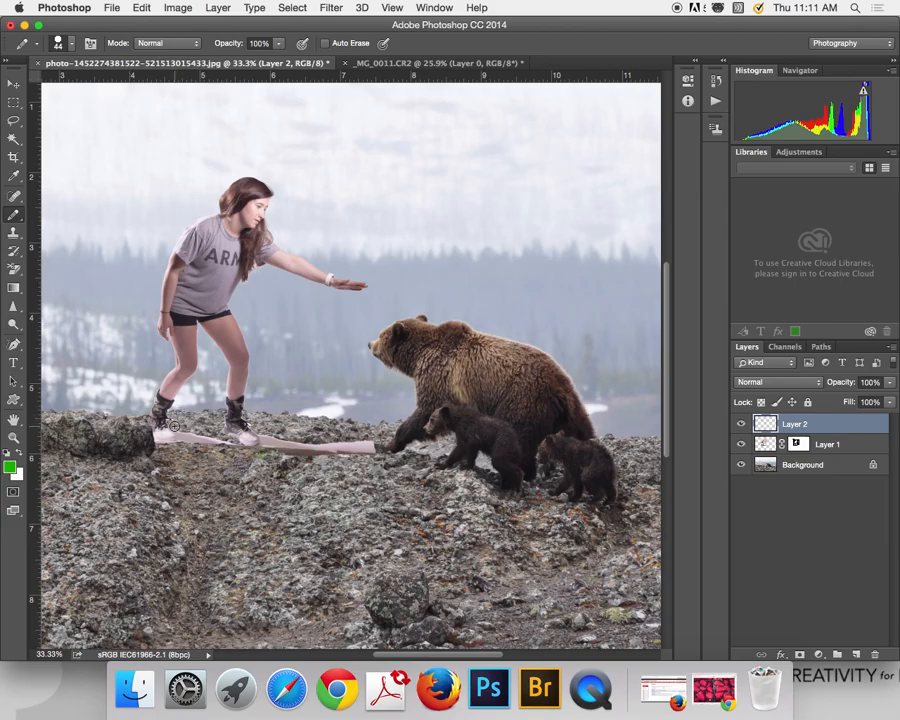
mouse_move(14, 214)
mouse_down()
mouse_move(60, 232)
mouse_move(66, 210)
mouse_up()
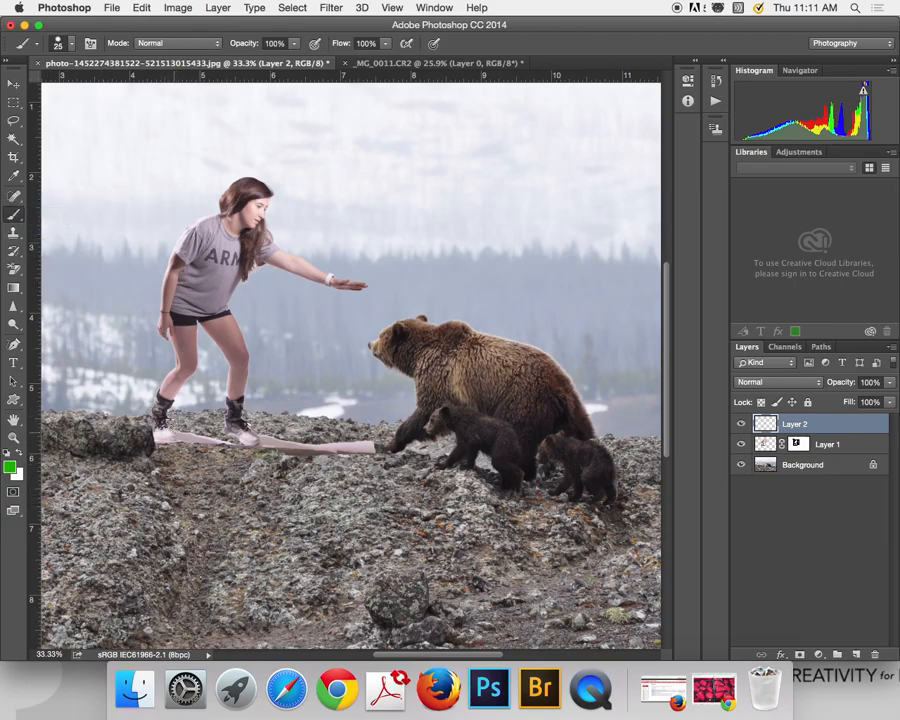
Brush rough green shadow outlines on the ground between the boots and in front of the forward boot, checking _MG_0011.CR2 in Adobe Bridge
mouse_move(173, 432)
mouse_down()
mouse_move(236, 443)
mouse_move(232, 451)
mouse_move(172, 430)
mouse_up()
mouse_move(262, 433)
mouse_down()
mouse_move(321, 441)
mouse_move(297, 458)
mouse_move(266, 452)
mouse_move(262, 440)
mouse_move(331, 446)
mouse_move(279, 444)
mouse_move(277, 471)
mouse_move(366, 478)
mouse_move(311, 430)
mouse_move(257, 440)
mouse_move(344, 505)
mouse_up()
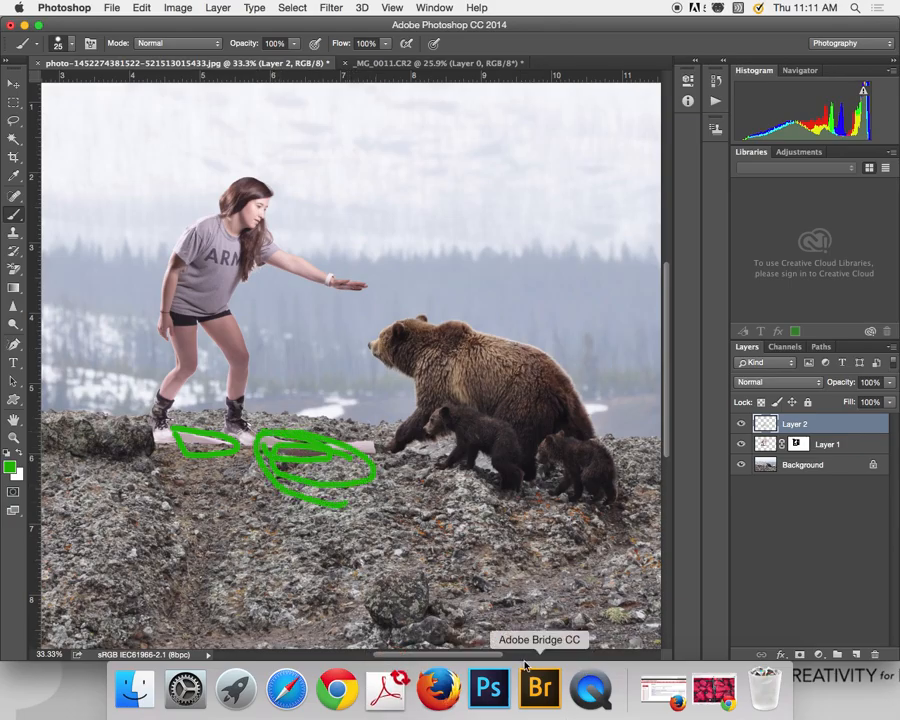
click(540, 688)
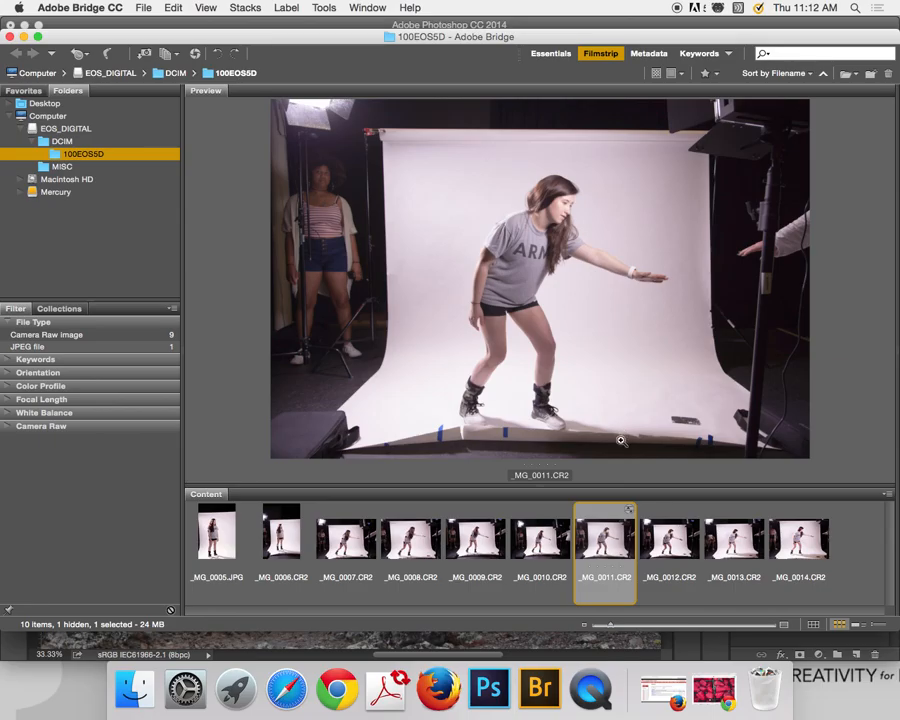
click(489, 688)
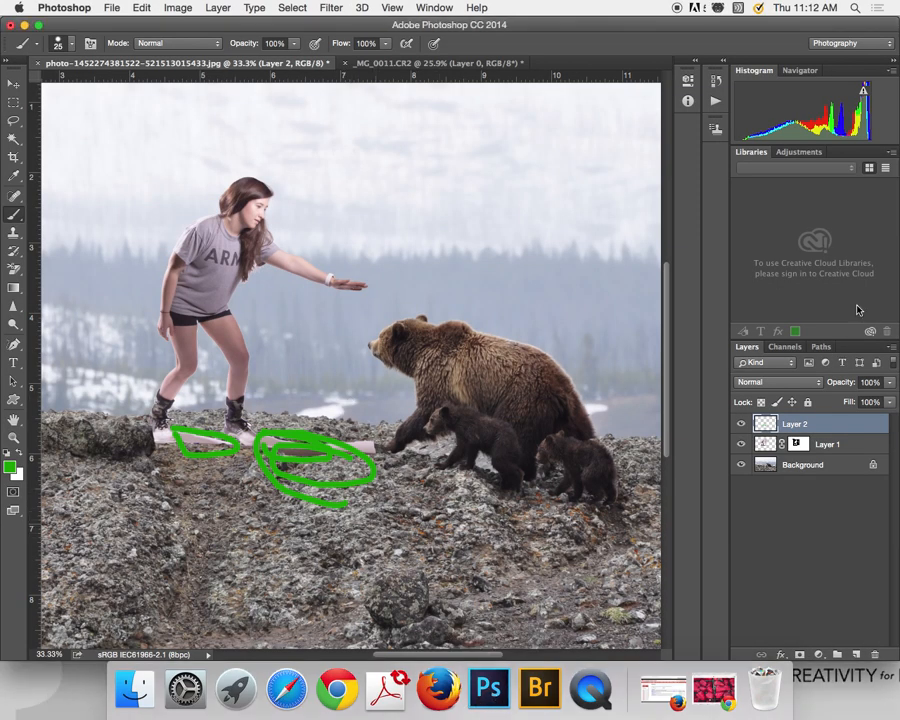
Rename the layer with the green outlines "shadow prep" and hide it
double_click(788, 424)
text(shadow prep)
key(Return)
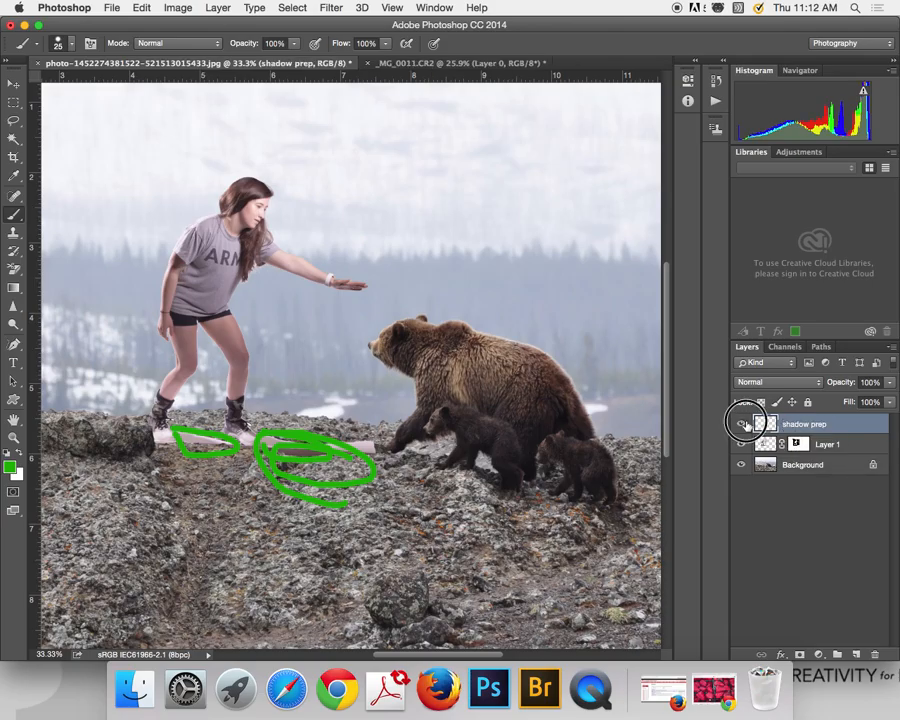
click(741, 424)
Paint black on Layer 1's mask with a 125-pixel brush to hide the leftover backdrop strip between the boots and towards the bear
click(796, 443)
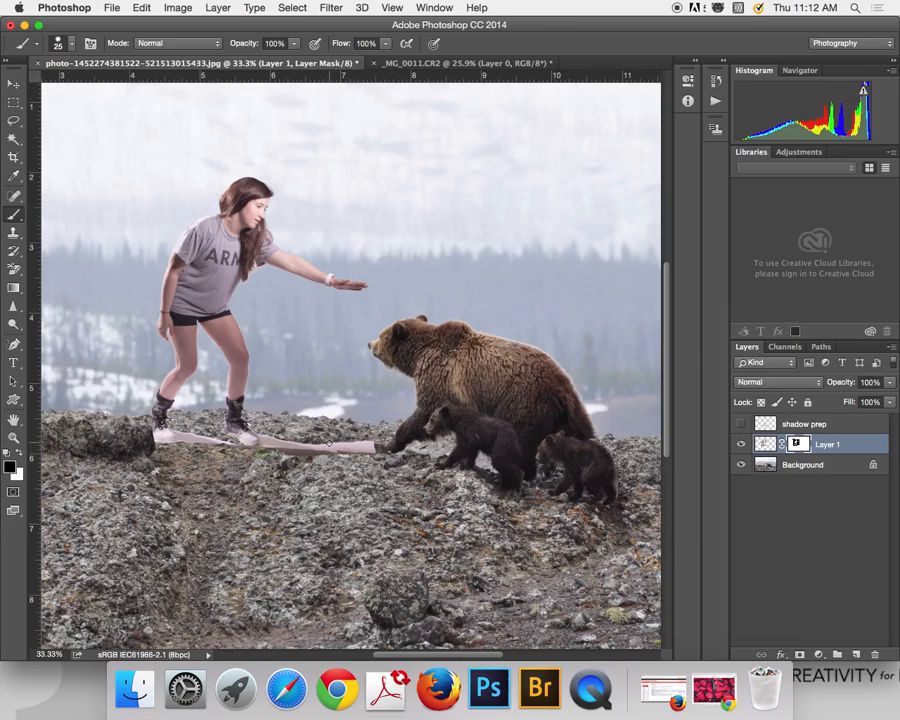
key(super+equal)
key(super+equal)
key(super+equal)
scroll(473, 280, down, 3)
scroll(473, 280, left, 3)
key(bracketright)
key(bracketright)
key(bracketright)
key(bracketright)
key(bracketright)
key(bracketright)
key(bracketright)
key(bracketright)
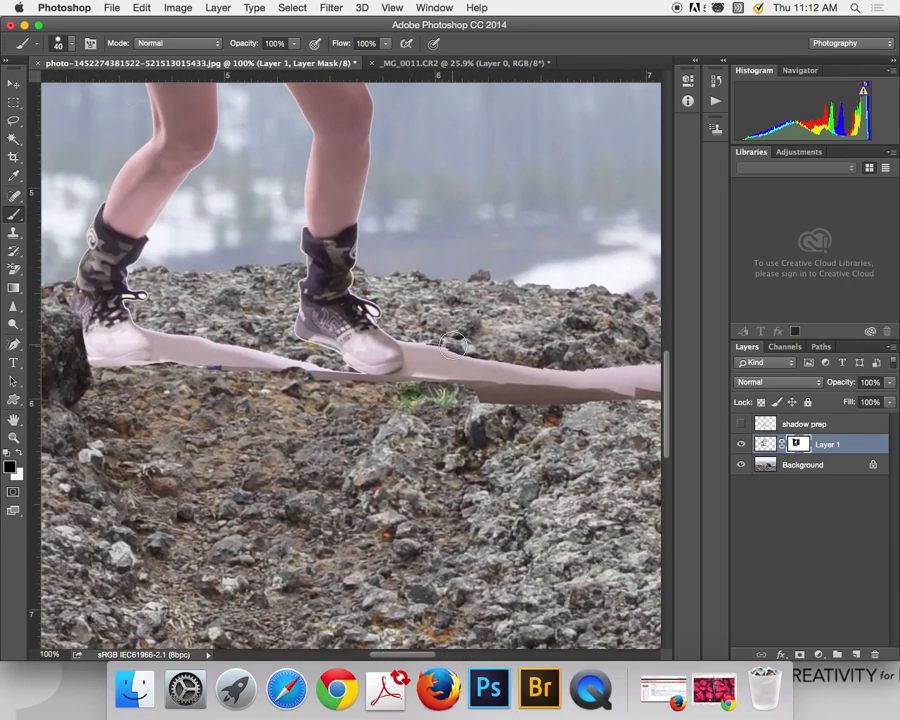
drag(456, 340, 408, 405)
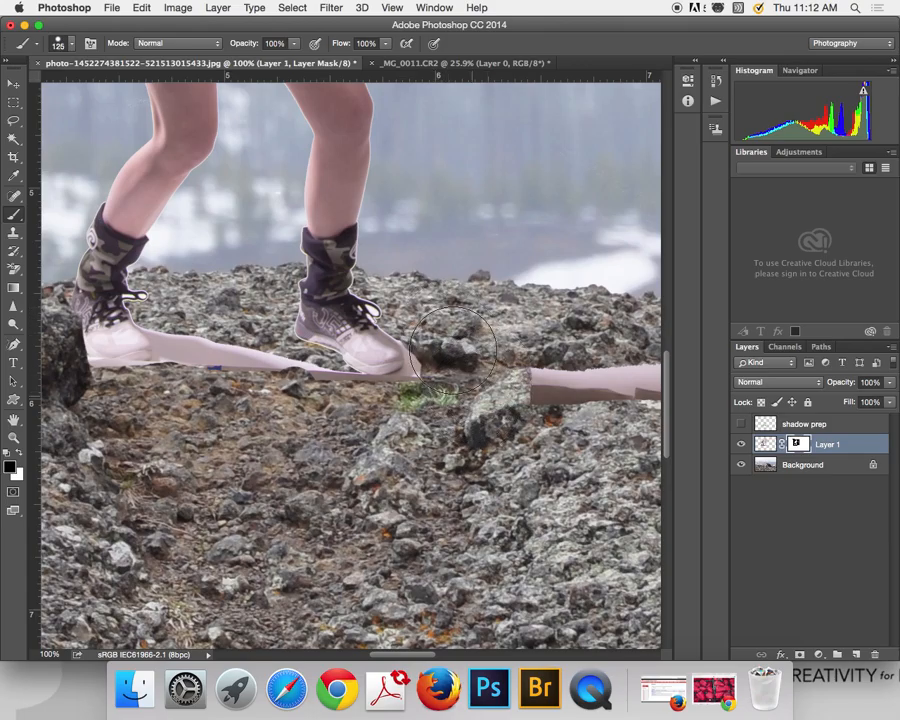
click(195, 325)
drag(250, 358, 322, 368)
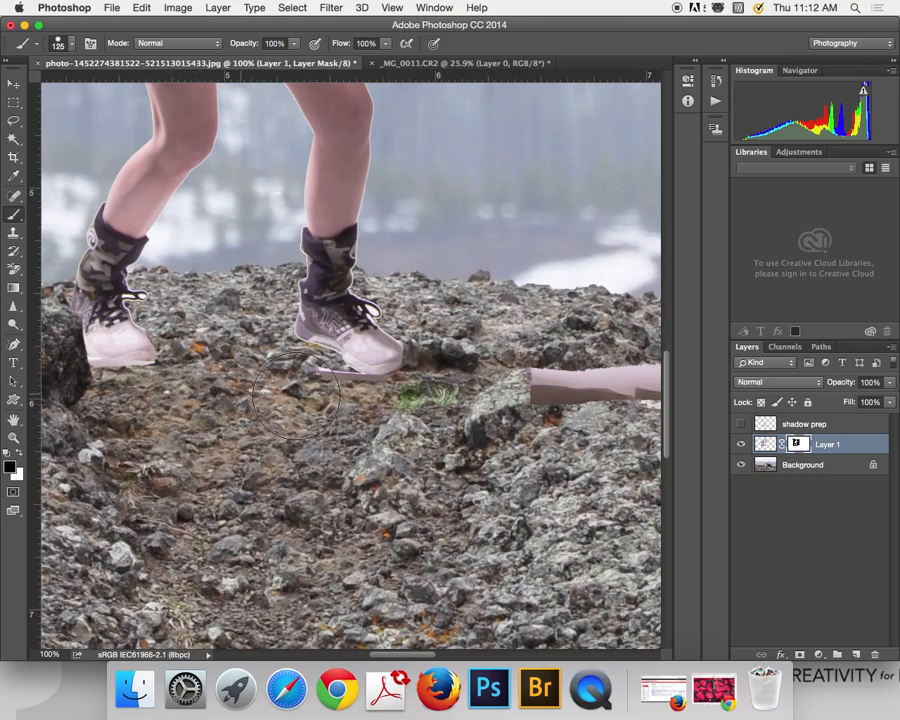
drag(422, 430, 271, 441)
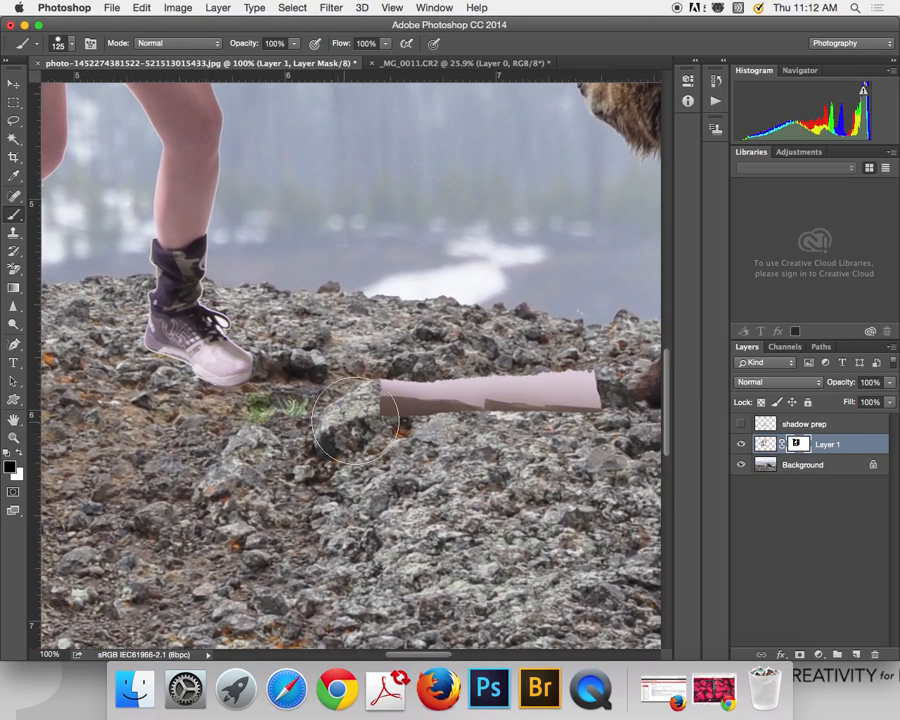
drag(356, 408, 606, 378)
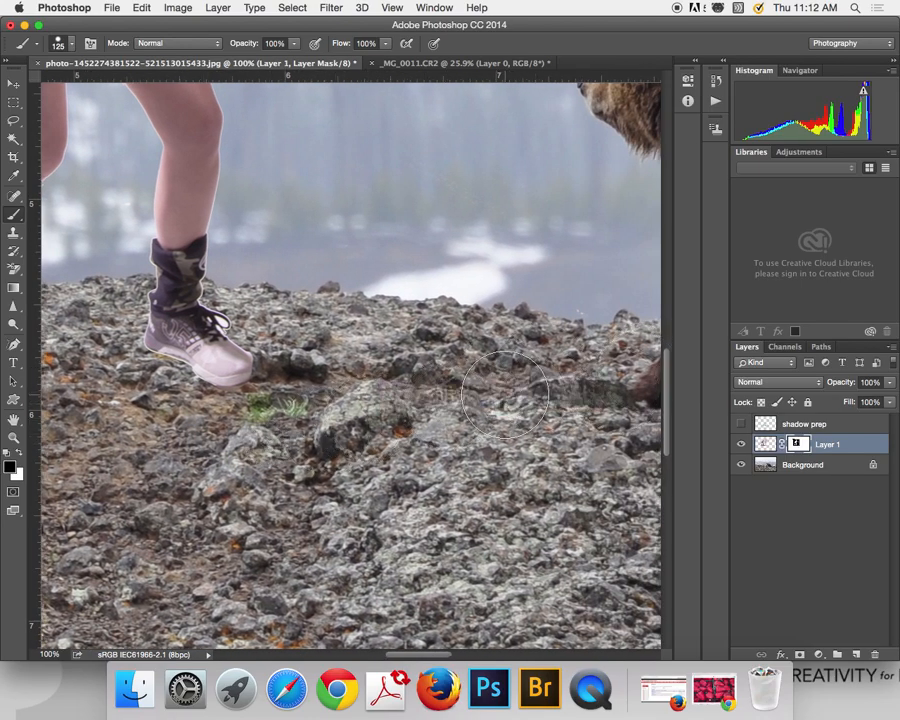
Show the shadow prep layer and examine the ground shadows under the bears against the green outlines by the woman's boots
click(740, 428)
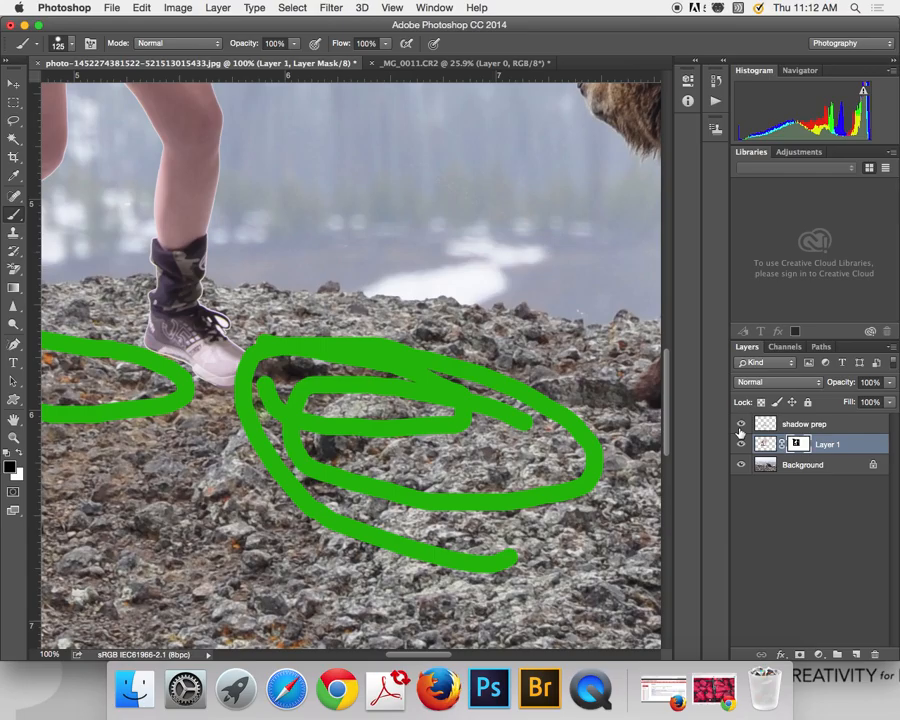
key(super+minus)
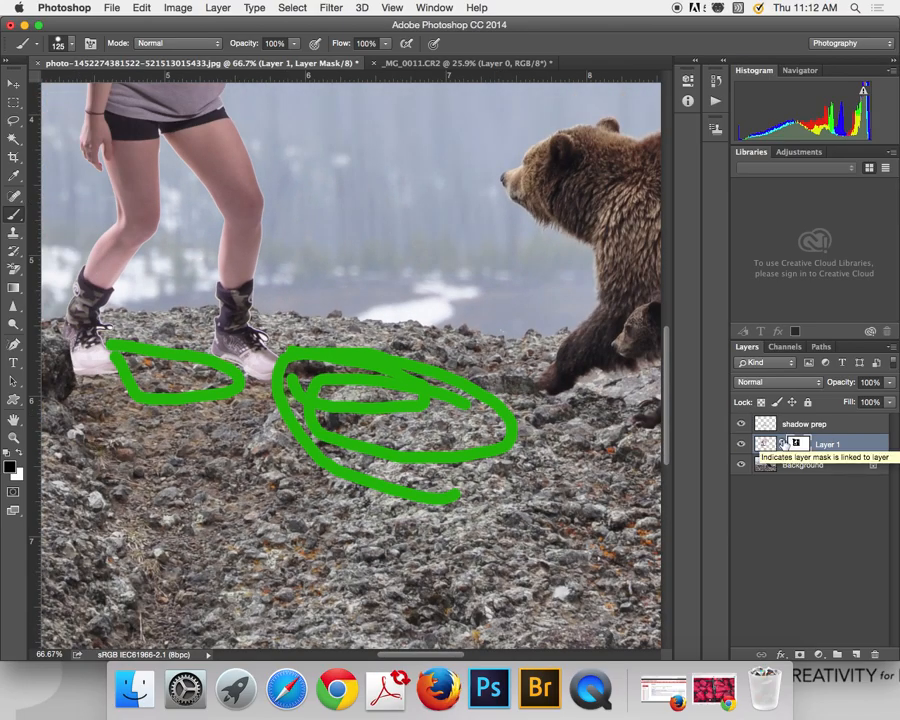
key(super+0)
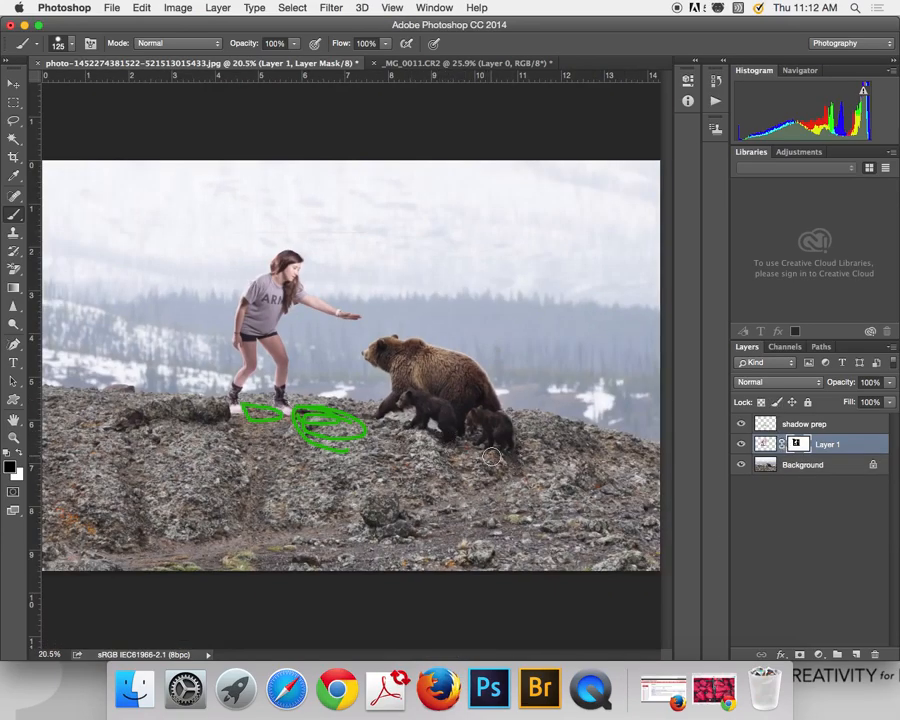
key(super+plus)
key(super+plus)
key(super+plus)
drag(520, 536, 392, 454)
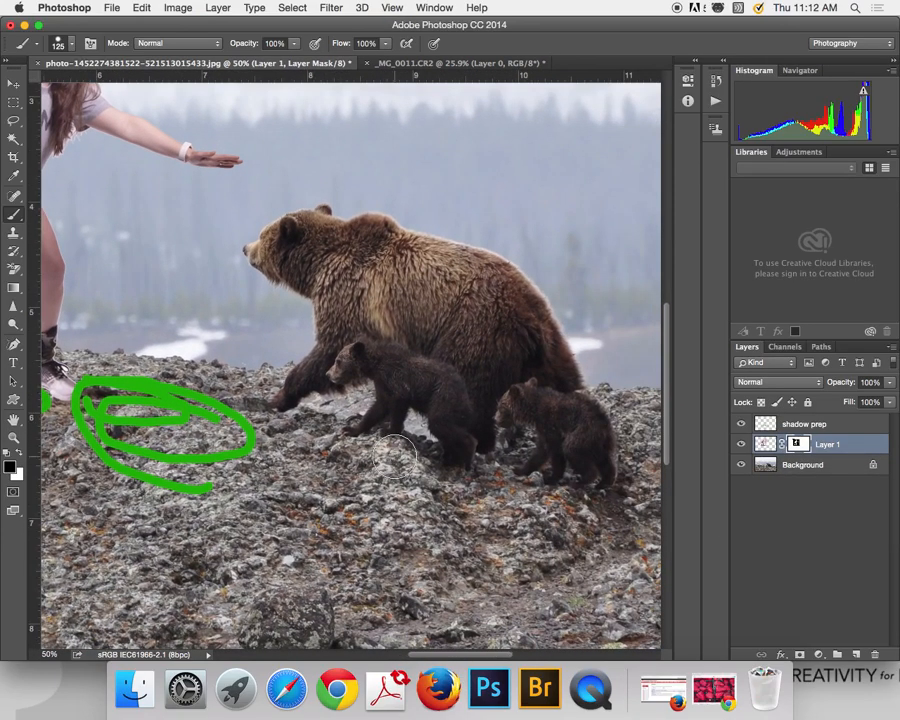
key(super+plus)
key(super+plus)
drag(438, 508, 409, 467)
drag(327, 407, 32, 257)
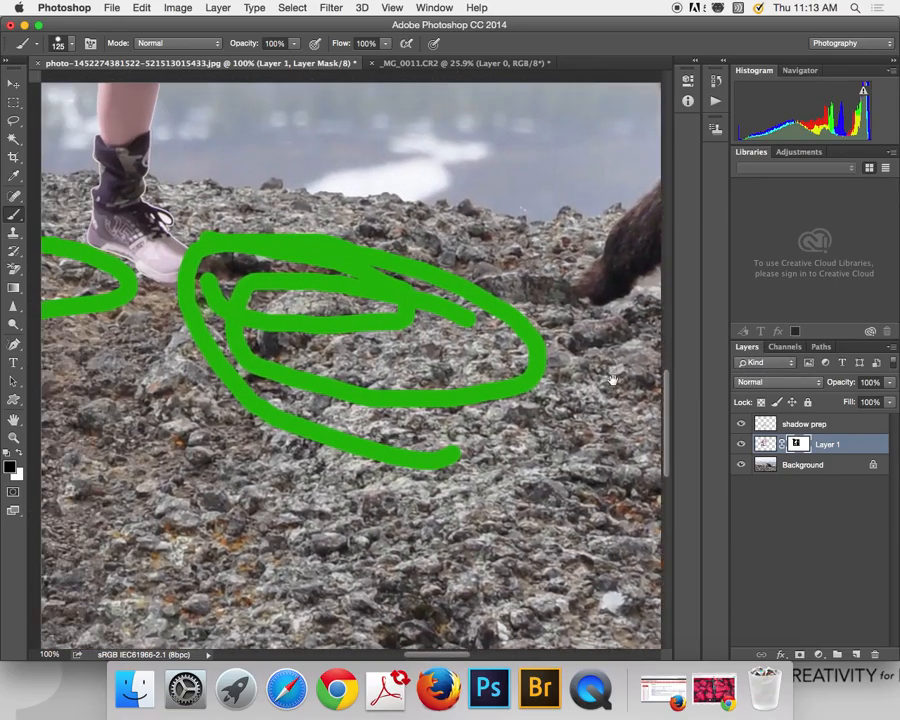
key(super+minus)
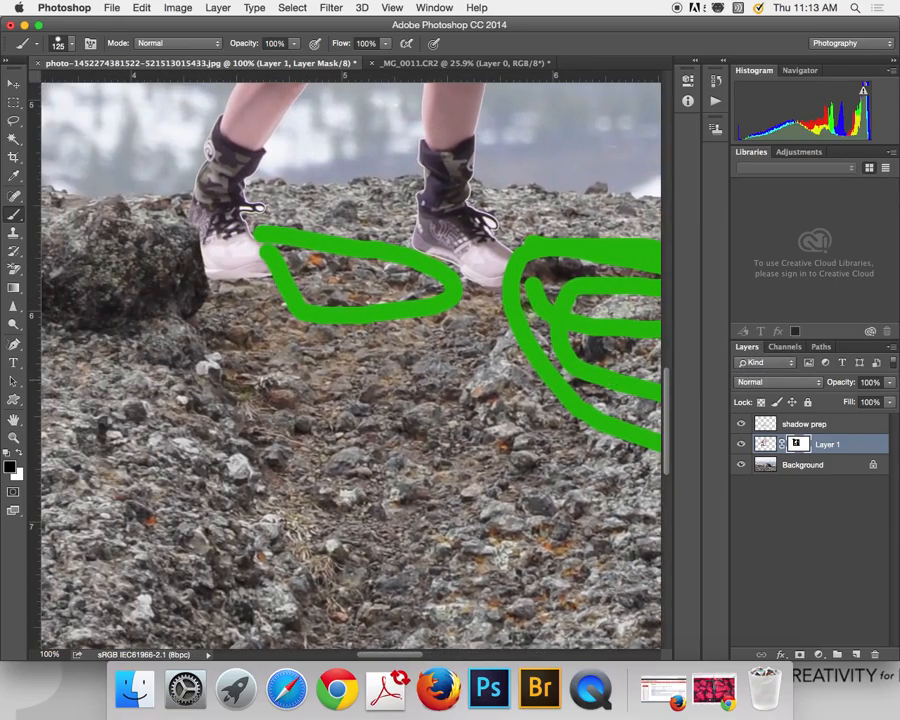
key(super+0)
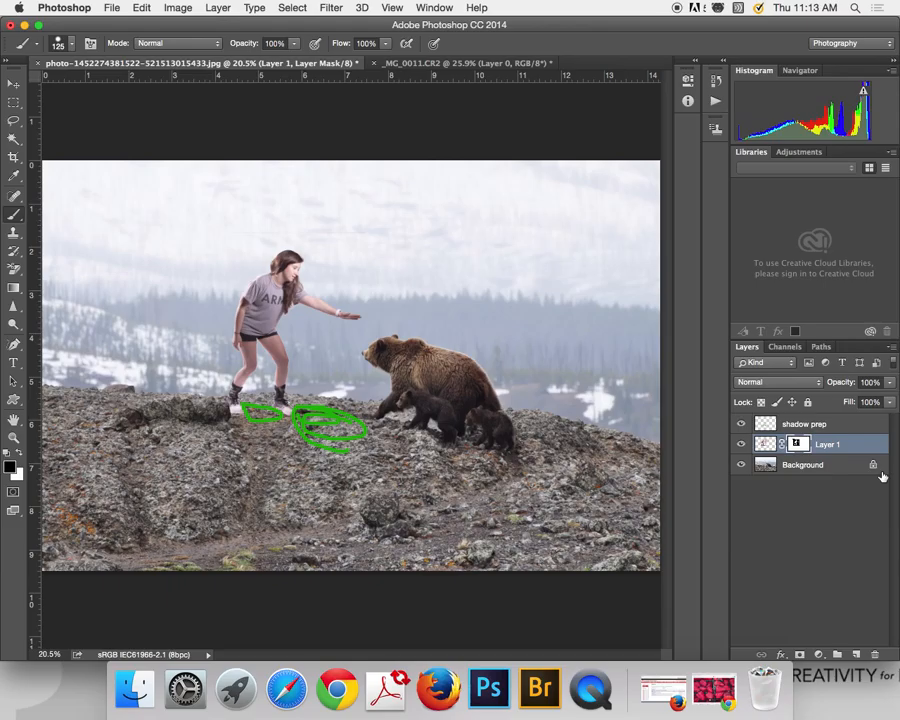
Hide the shadow prep layer and add a new layer named "shadow" directly above Layer 1
click(741, 424)
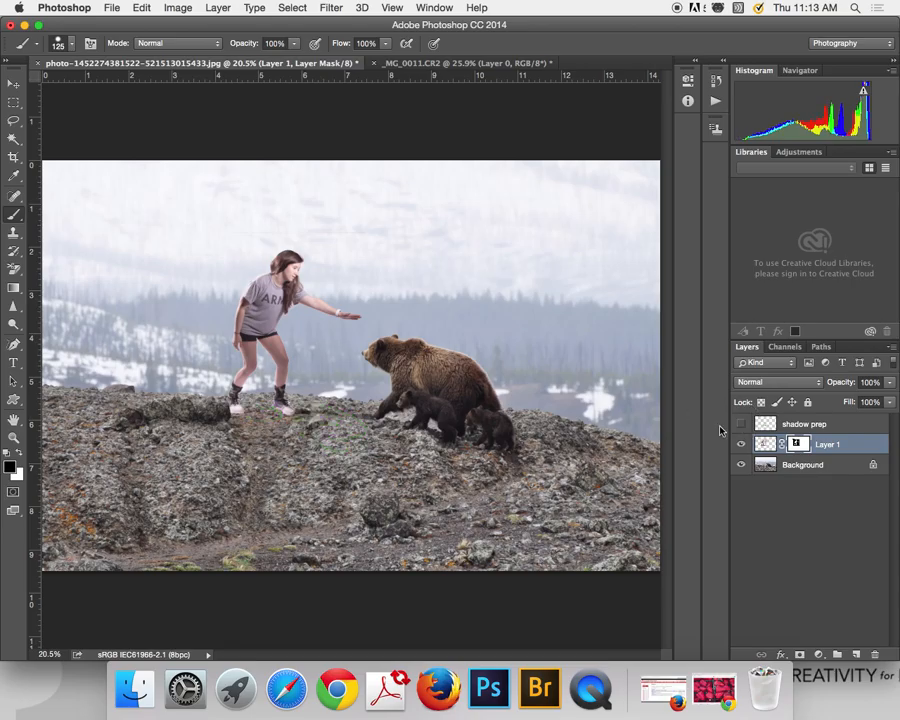
click(855, 654)
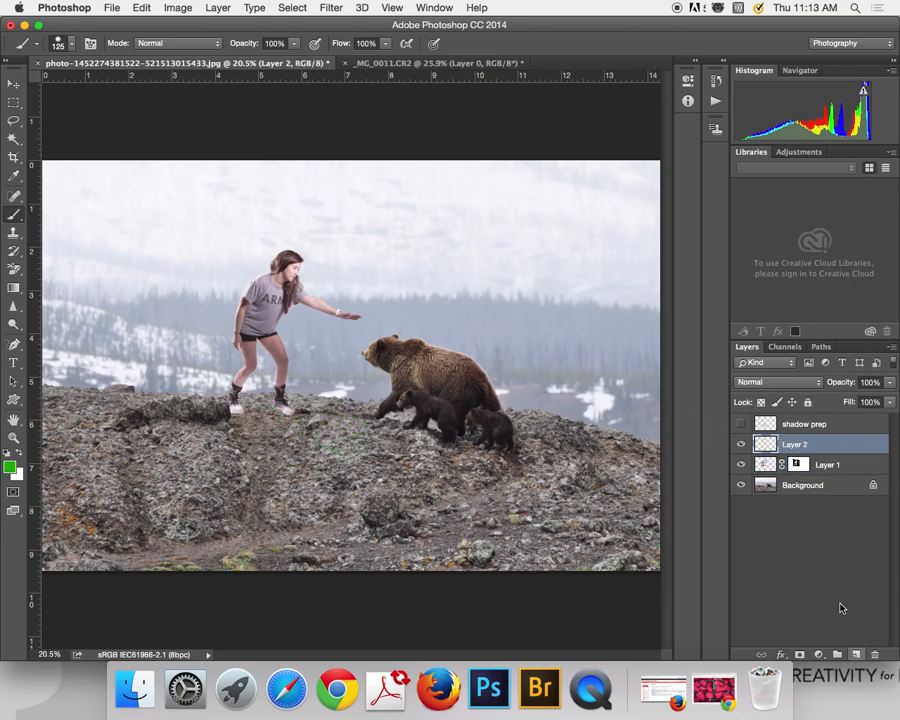
double_click(797, 444)
text(sha)
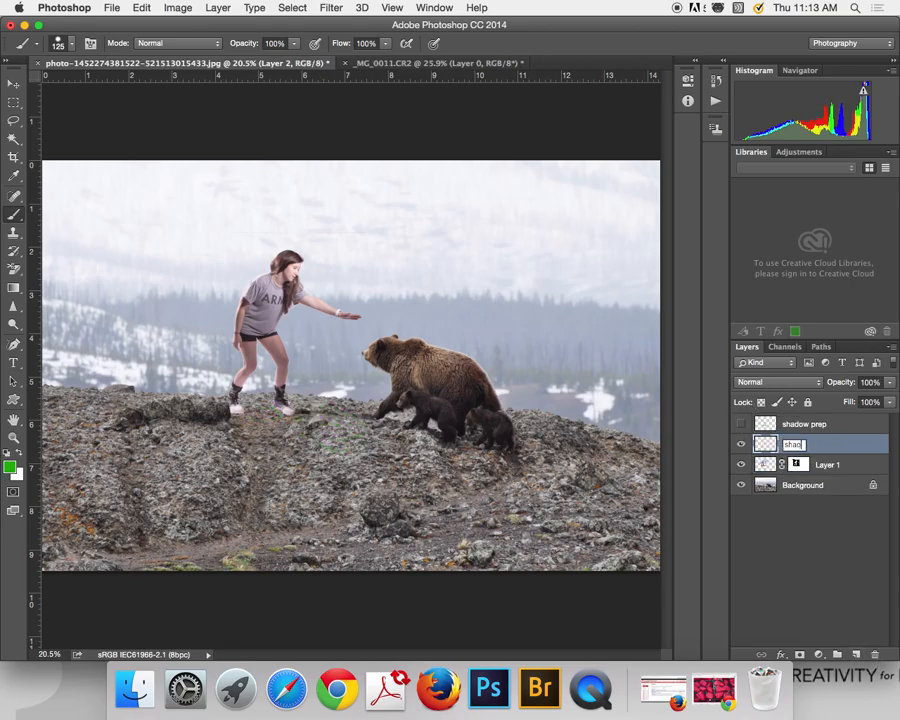
text(dow)
key(Return)
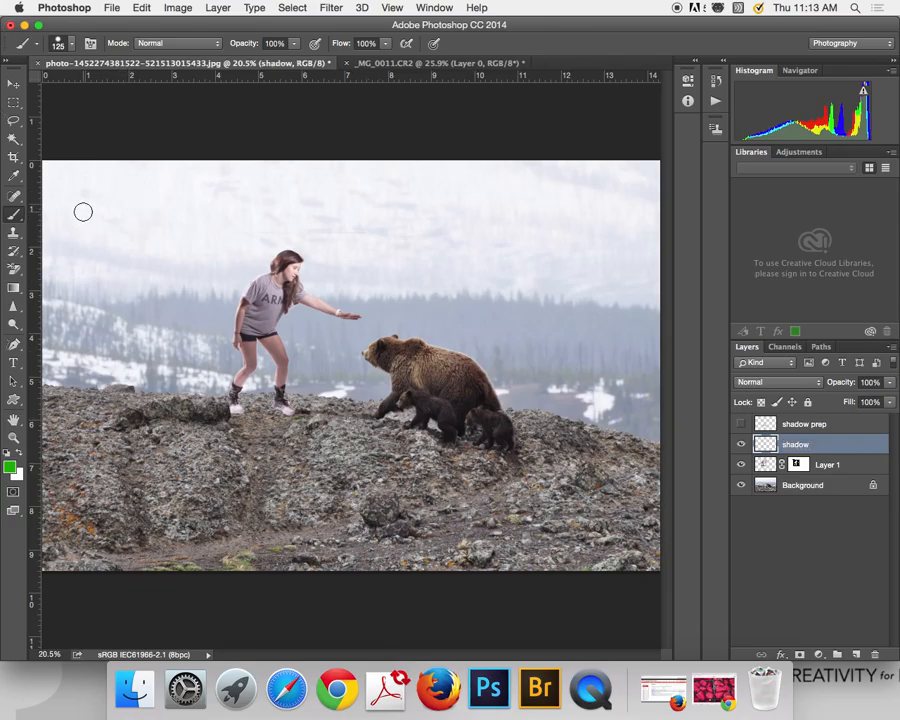
Sample a dark shadow tone from the rocks beneath the front bear cub as the foreground colour
key(super+equal)
key(super+equal)
key(super+equal)
key(super+equal)
key(super+equal)
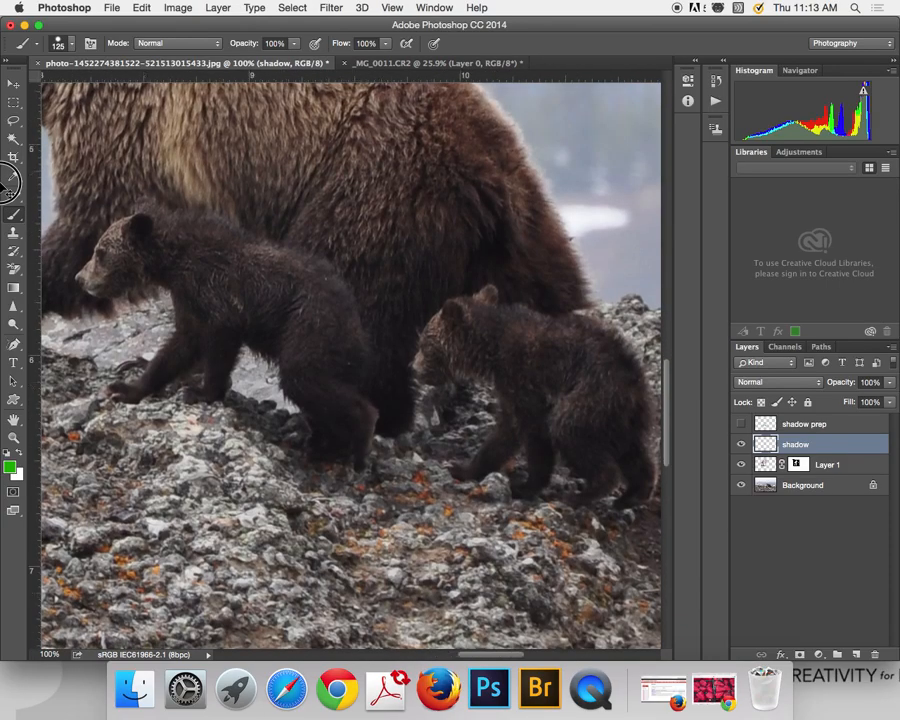
drag(195, 299, 150, 288)
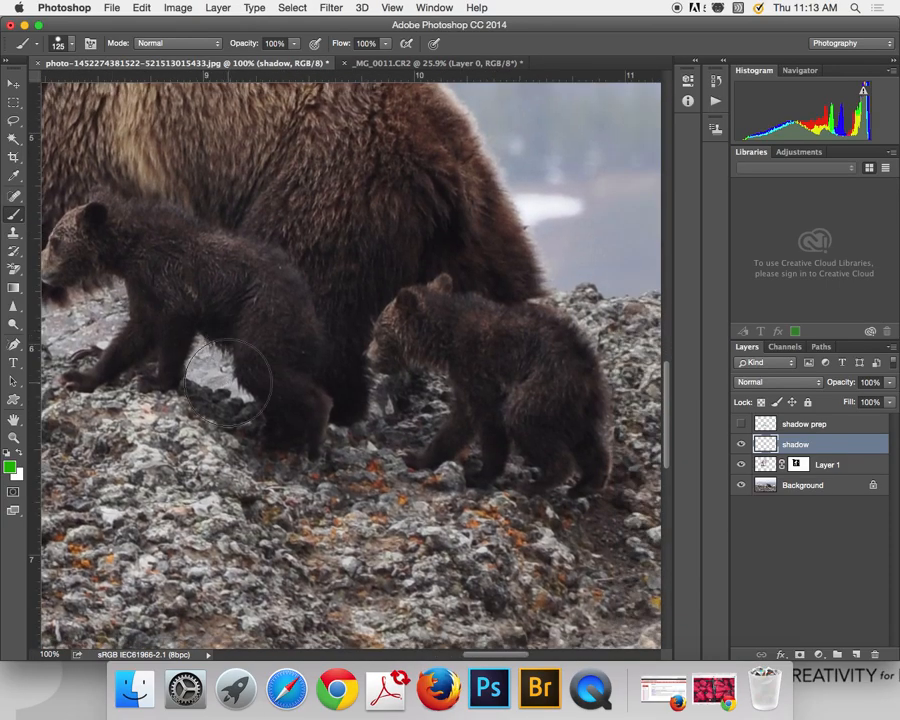
key(i)
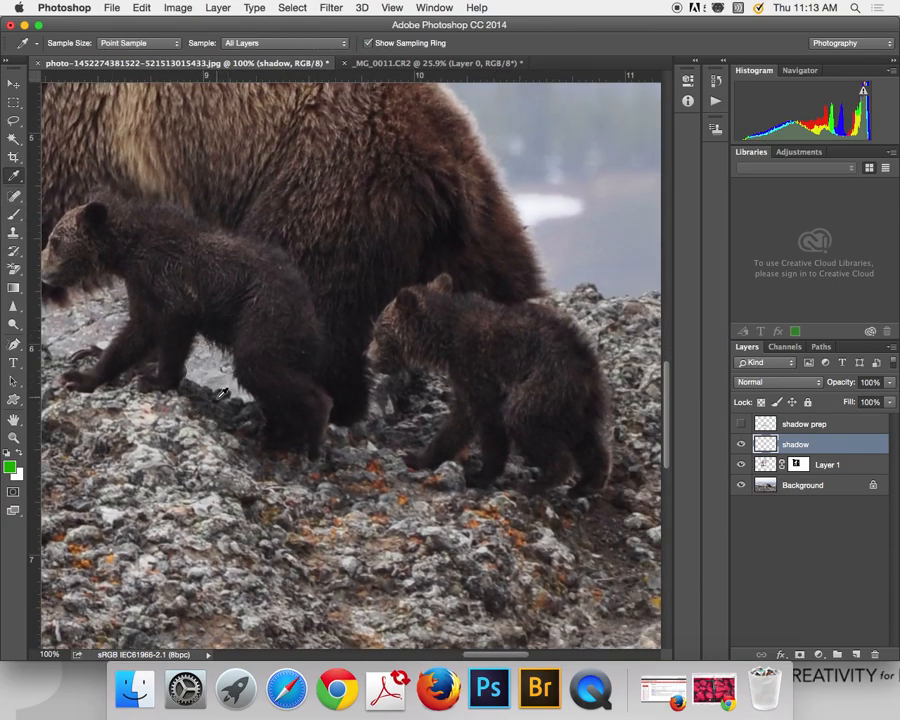
click(202, 403)
Return to the woman's boots and show the shadow prep layer as a painting guide
drag(213, 370, 678, 421)
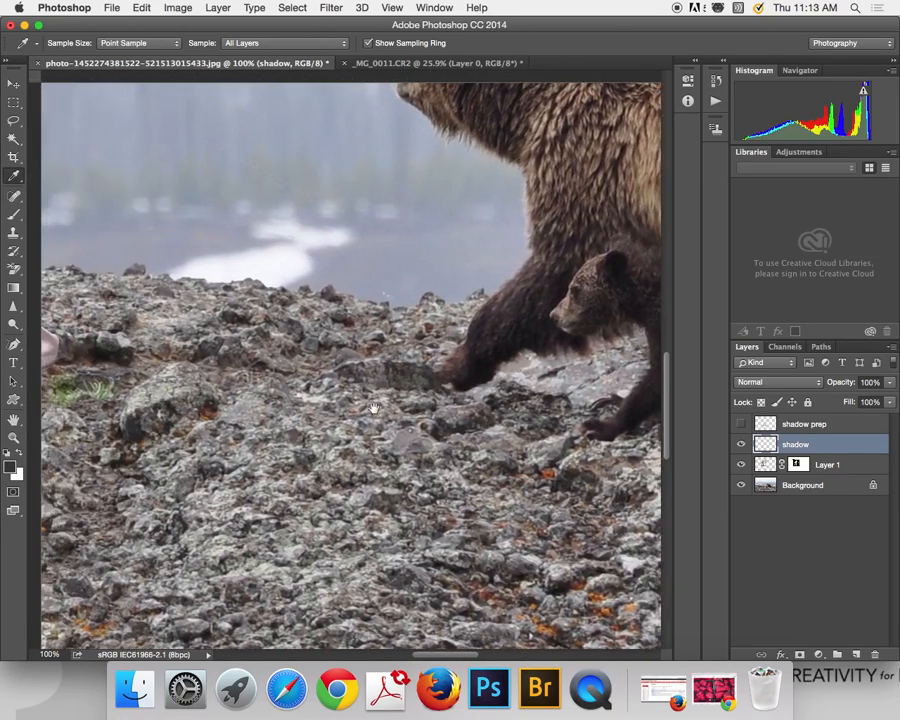
drag(420, 414, 697, 404)
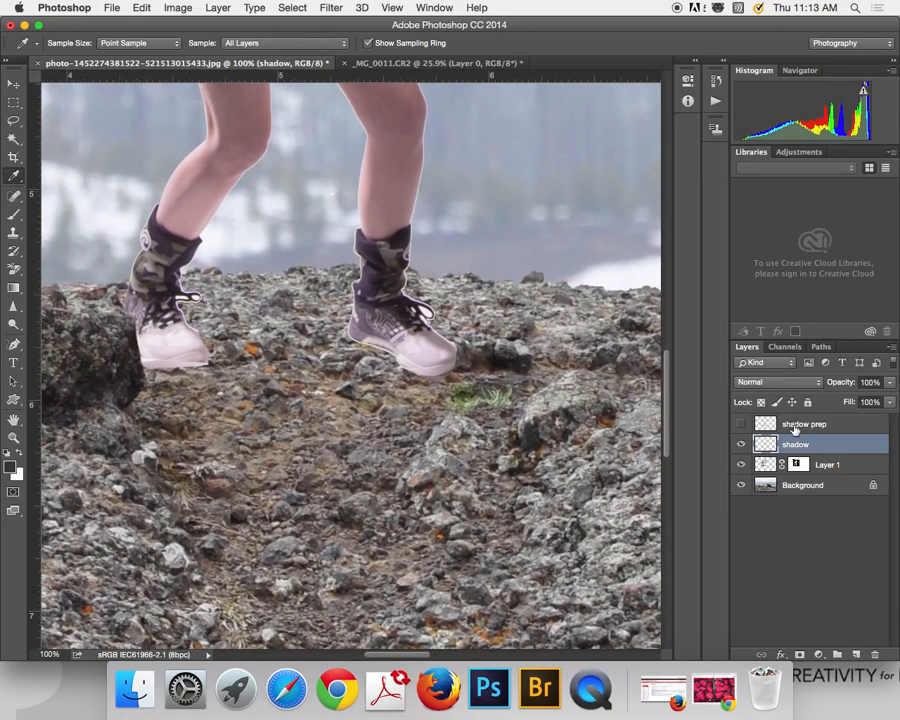
key(super+minus)
click(741, 424)
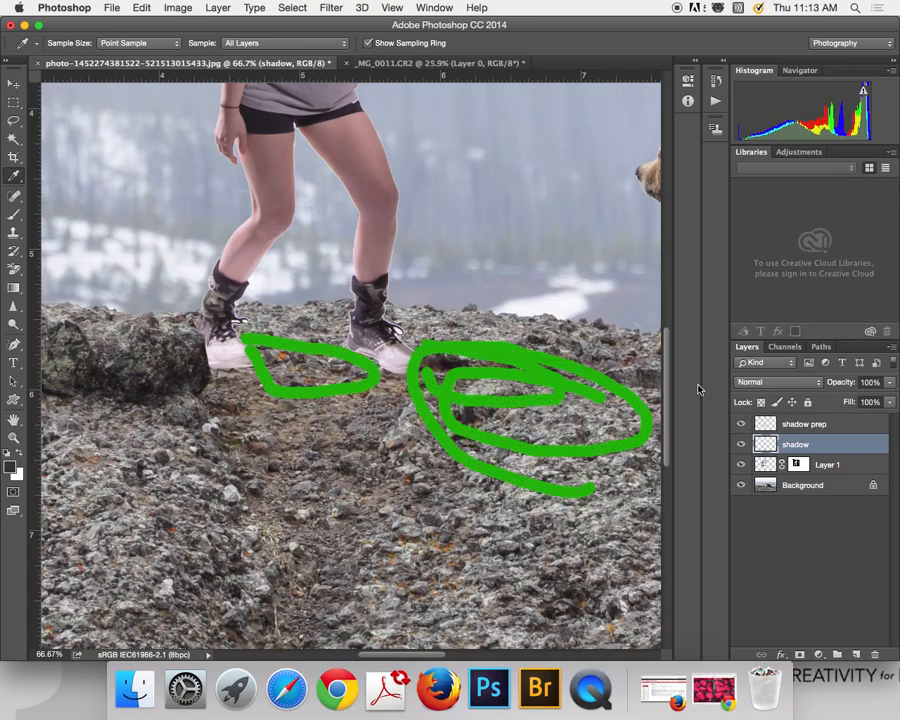
Paint the dark tone inside the green outlines beside the woman's boots with a 125 px brush at 27% hardness
key(b)
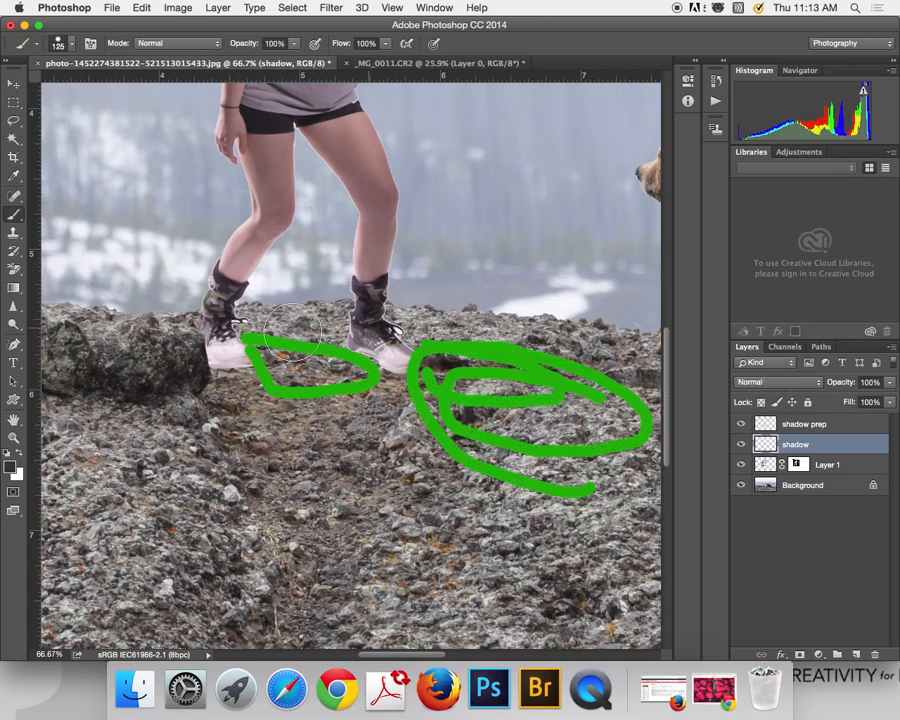
click(60, 43)
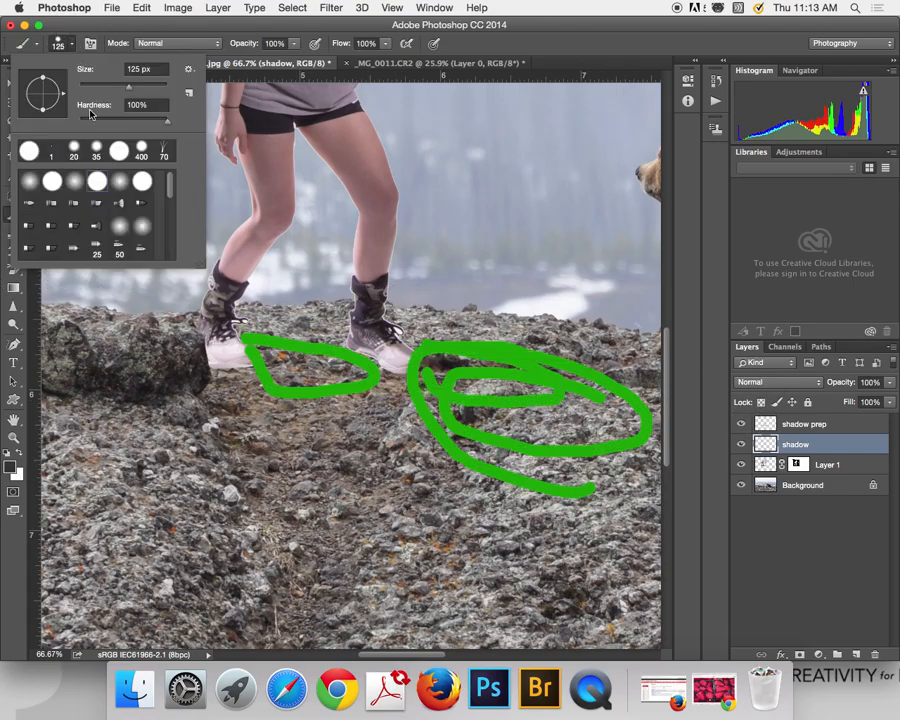
drag(155, 121, 104, 121)
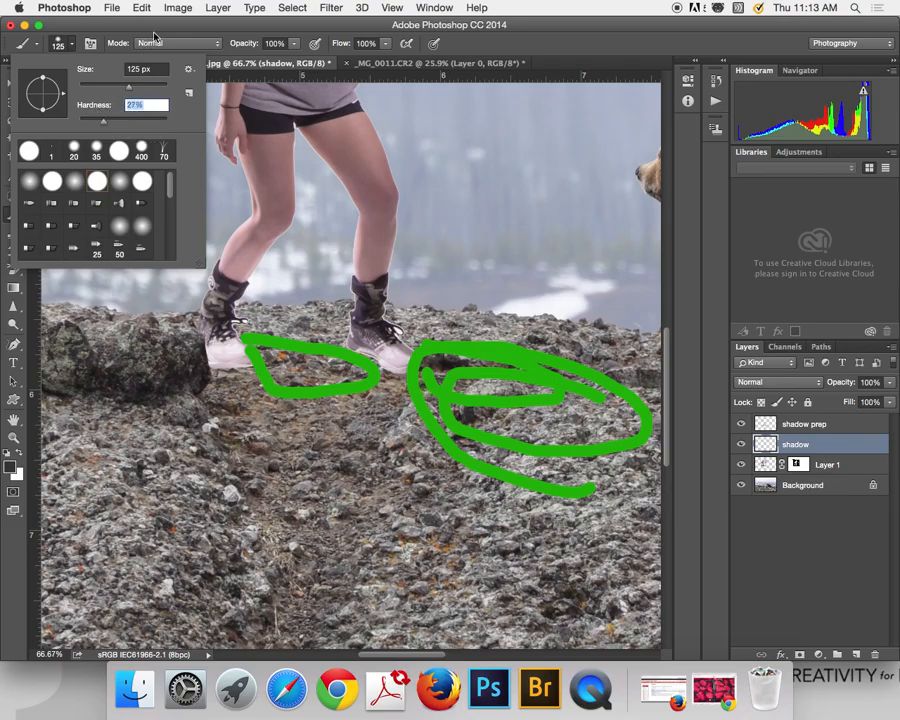
click(154, 30)
drag(280, 360, 350, 372)
mouse_move(464, 393)
mouse_down()
mouse_move(553, 449)
mouse_move(475, 374)
mouse_move(516, 388)
mouse_up()
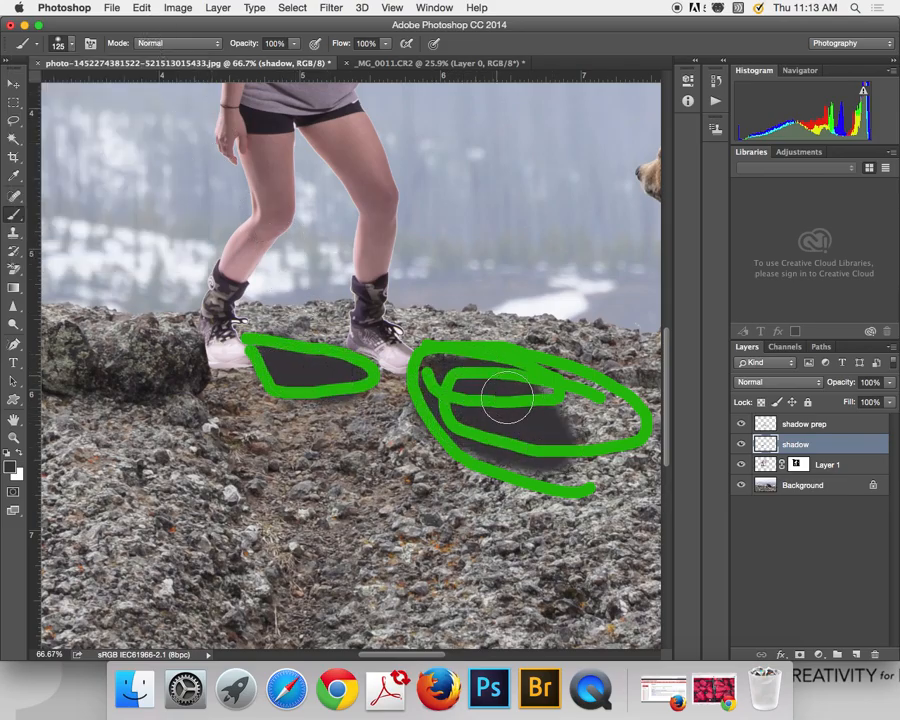
mouse_move(345, 396)
mouse_down()
mouse_move(318, 362)
mouse_move(328, 365)
mouse_move(305, 355)
mouse_move(416, 412)
mouse_move(456, 415)
mouse_move(433, 385)
mouse_move(480, 380)
mouse_move(578, 412)
mouse_up()
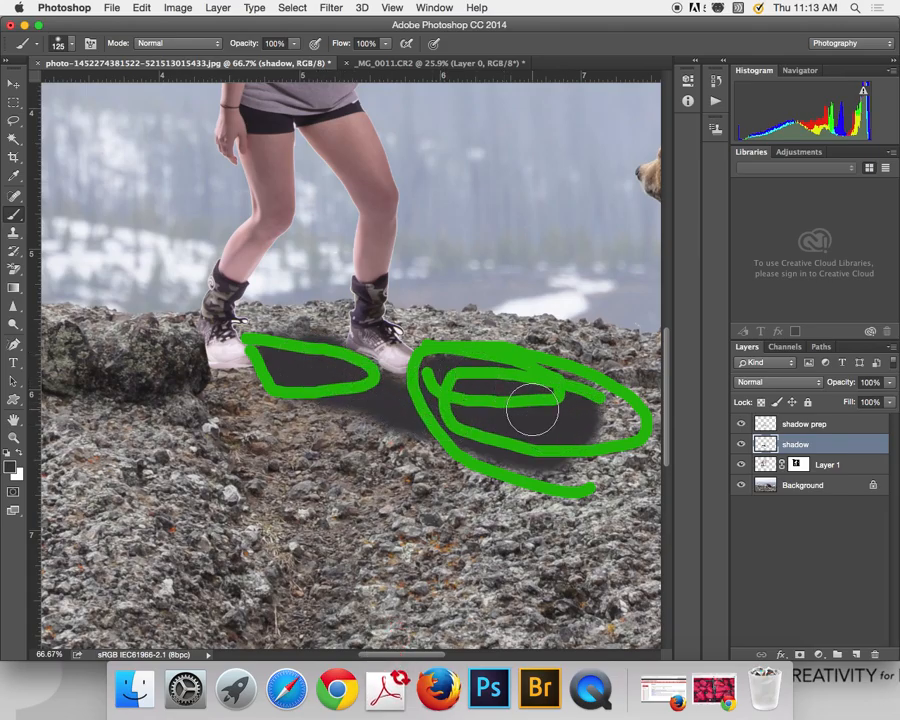
Hide the shadow prep layer and blend the shadow layer in Overlay mode at 67% opacity
click(742, 423)
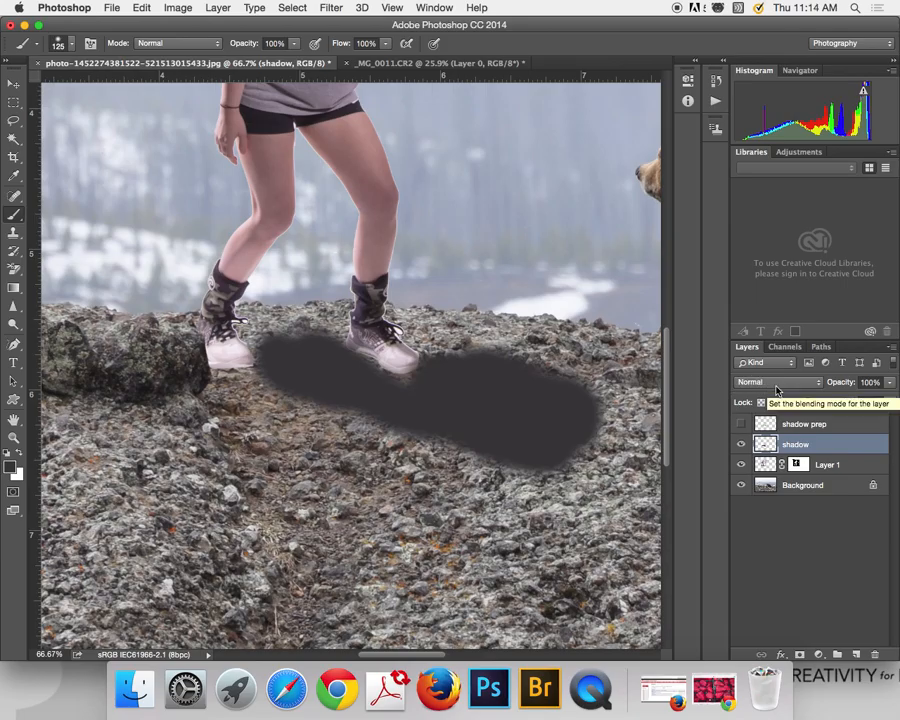
click(776, 385)
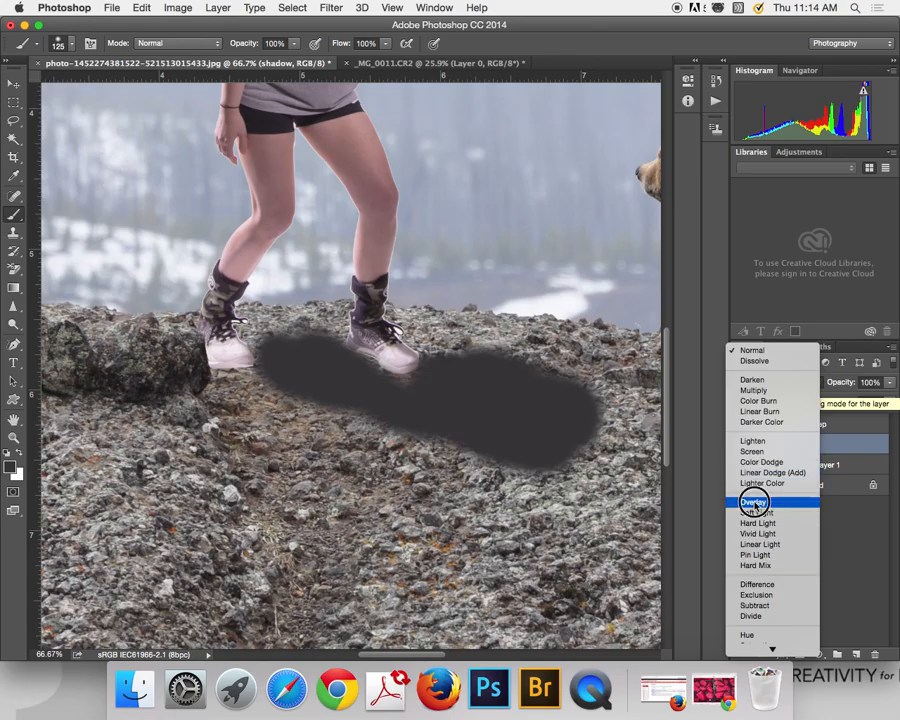
click(757, 504)
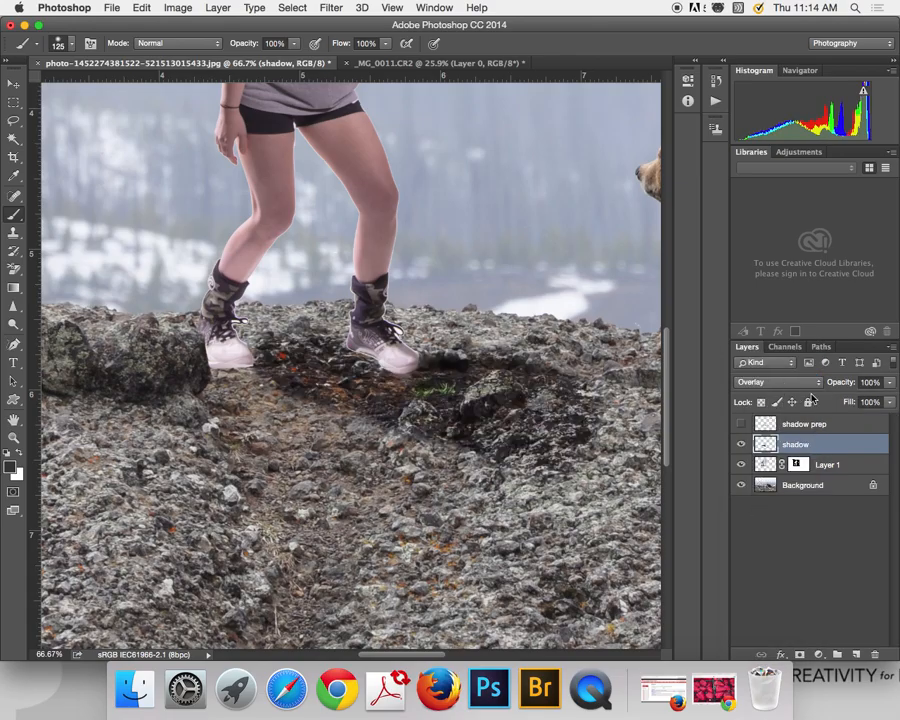
click(890, 383)
drag(889, 396, 870, 398)
Duplicate the shadow layer and set the copy to Multiply at 27% opacity
drag(850, 442, 857, 654)
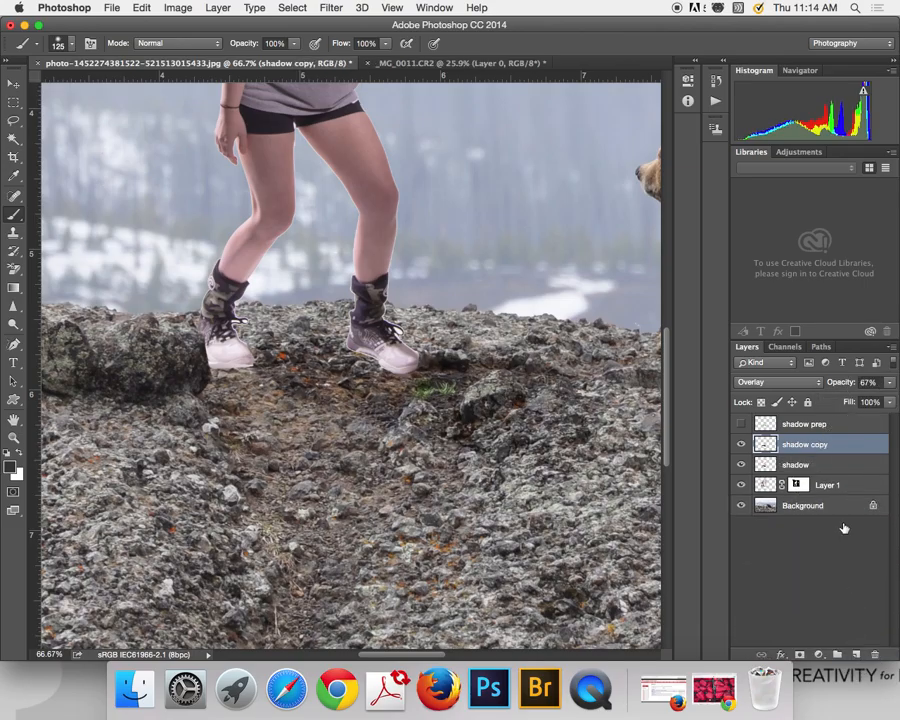
click(748, 382)
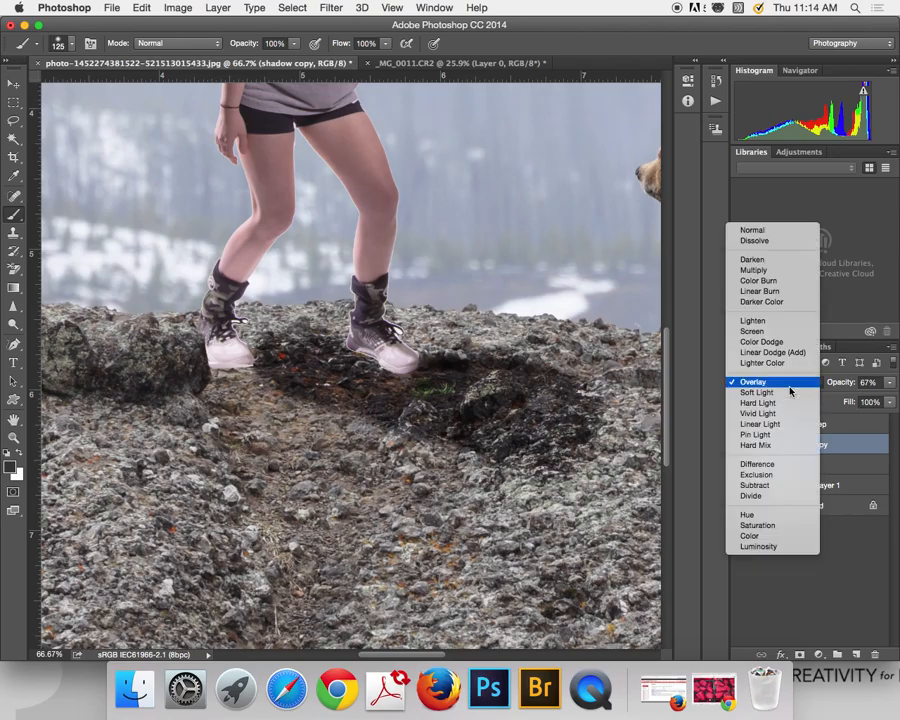
click(758, 270)
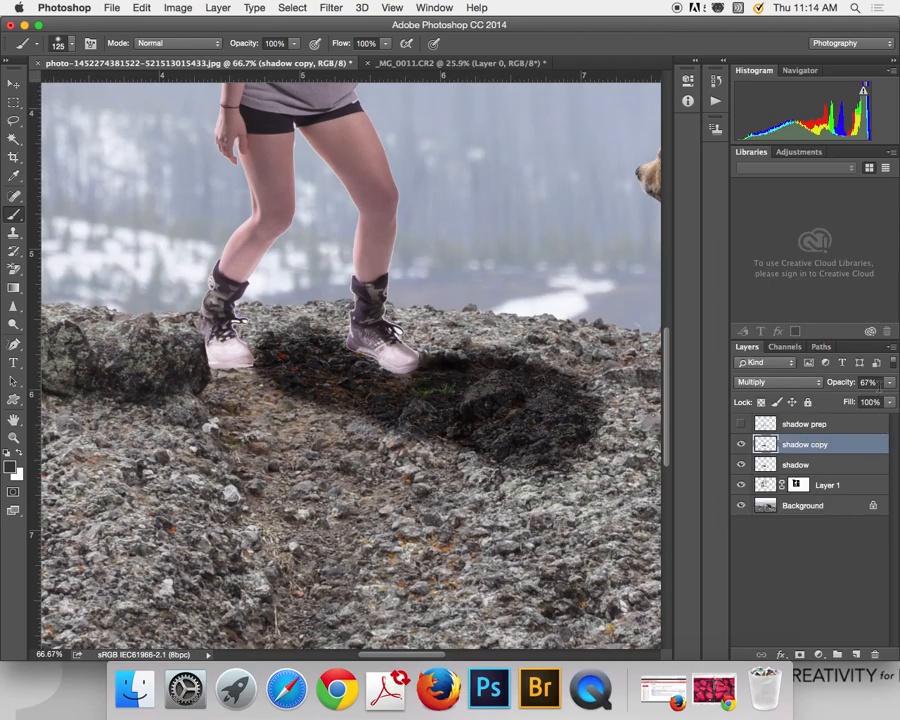
drag(890, 387, 841, 399)
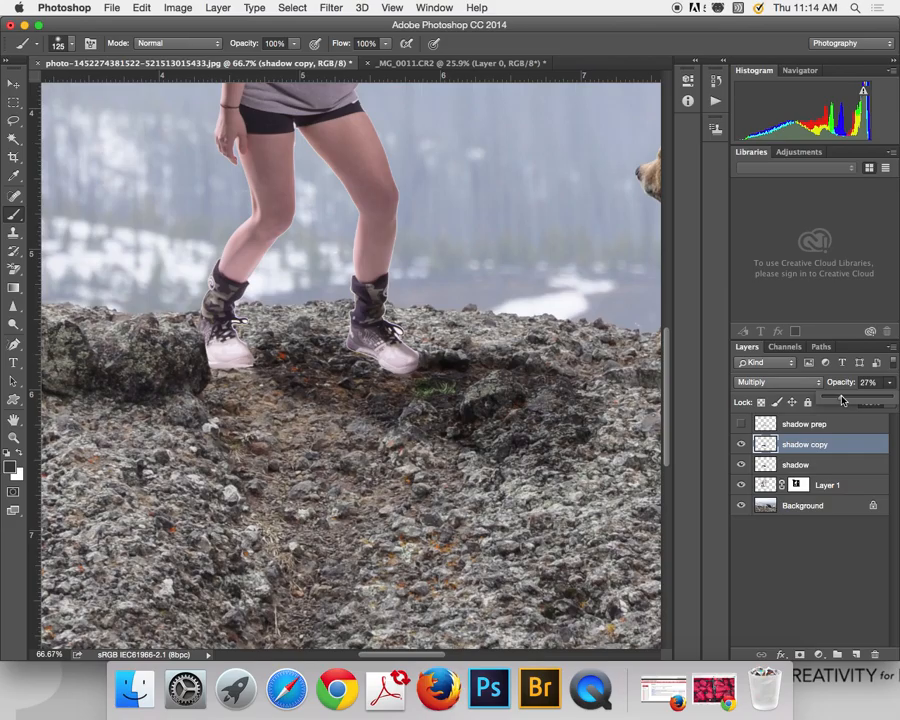
Select both shadow layers and shift them together slightly to fit under the woman's boots
key(super+0)
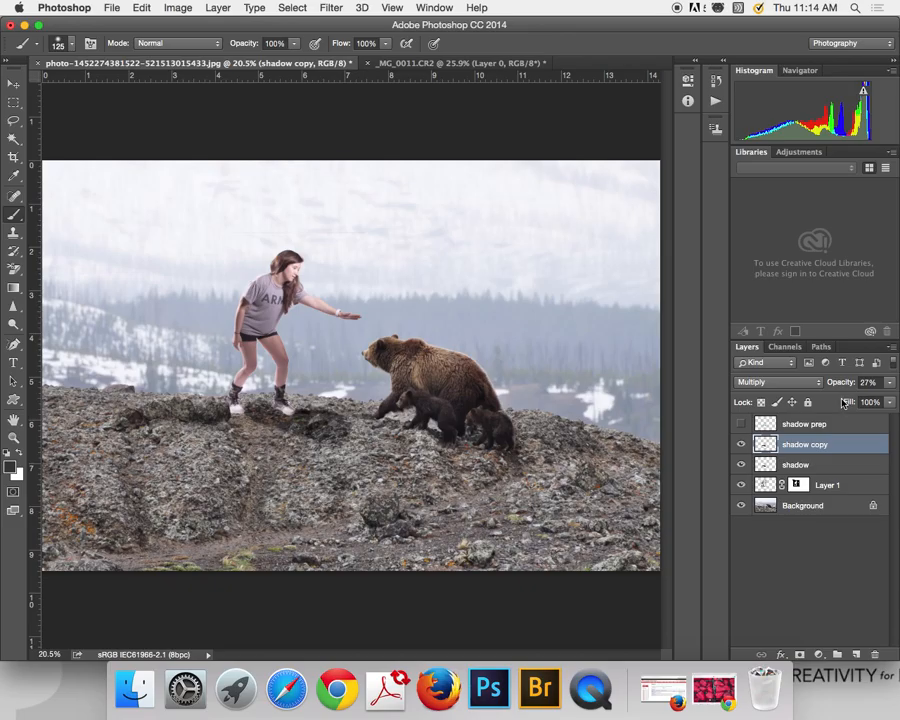
shift+click(832, 465)
key(v)
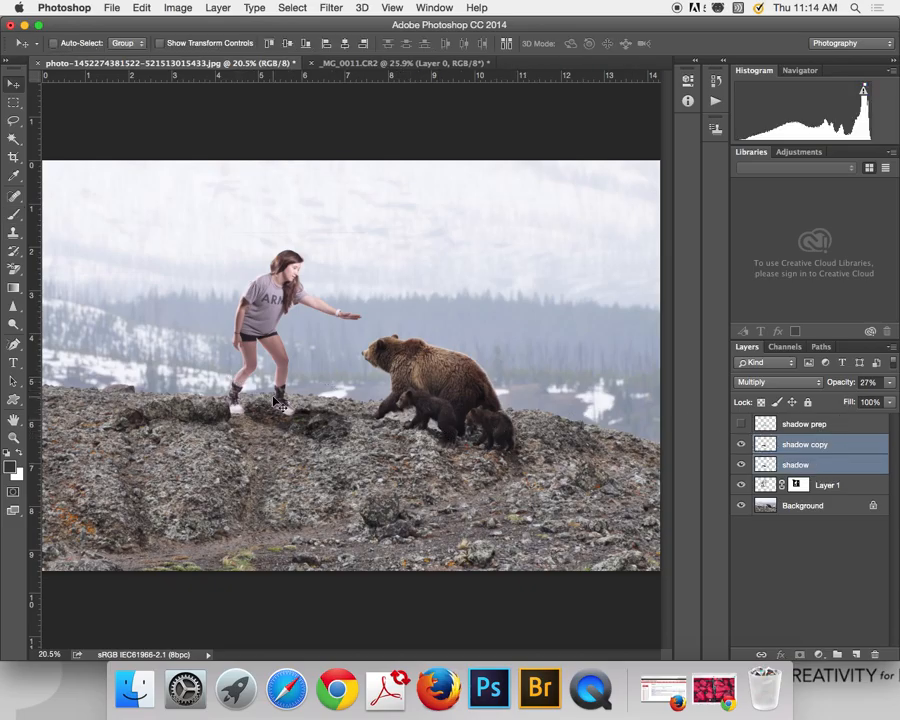
drag(290, 424, 320, 421)
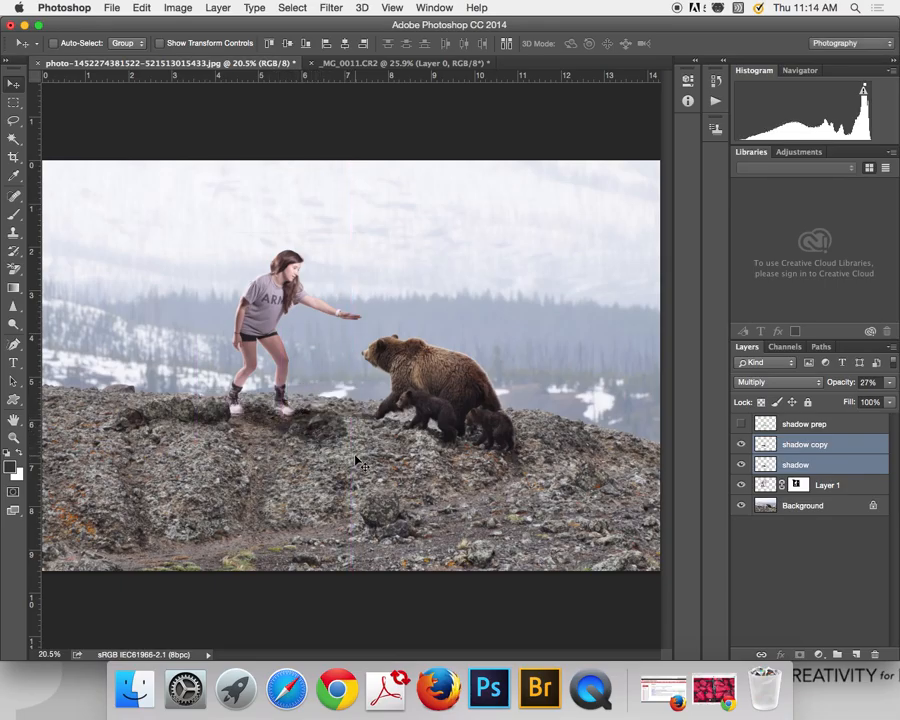
Try merging the shadow and shadow copy layers into a single layer
click(824, 465)
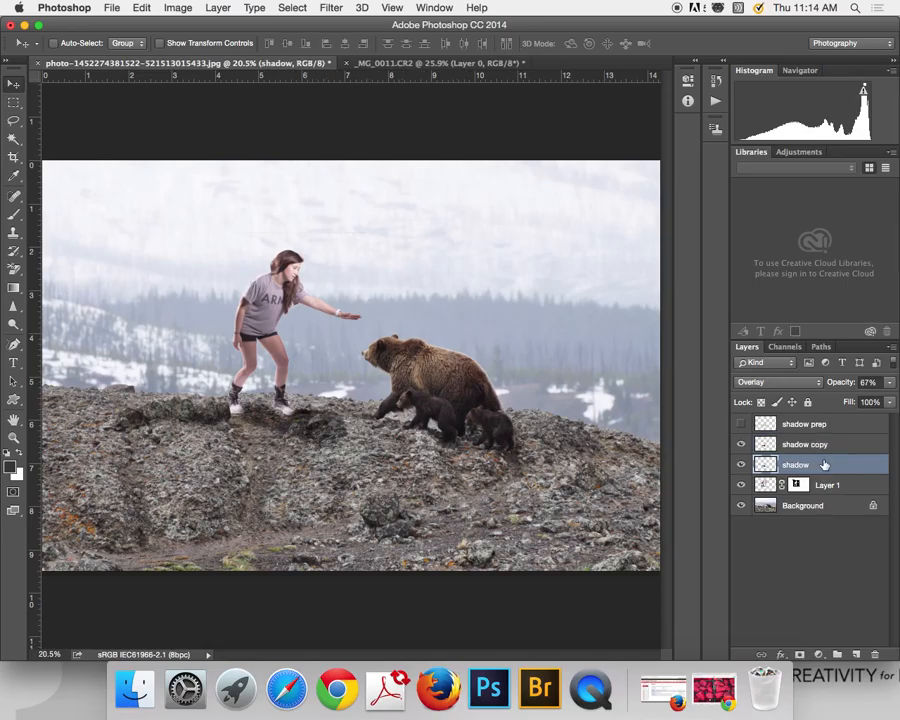
shift+click(824, 455)
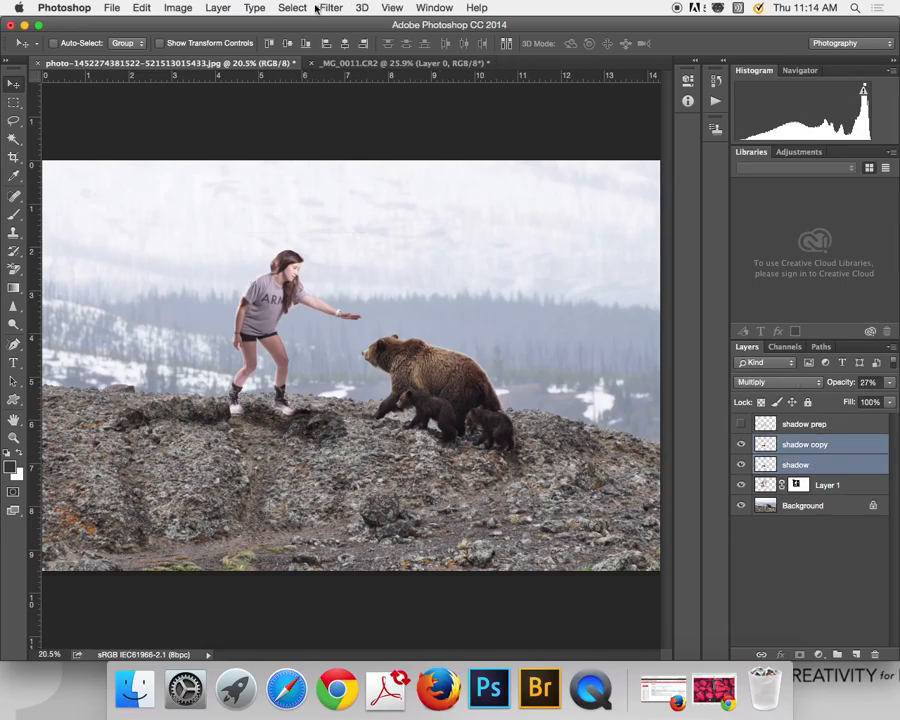
click(329, 8)
click(340, 8)
right_click(828, 446)
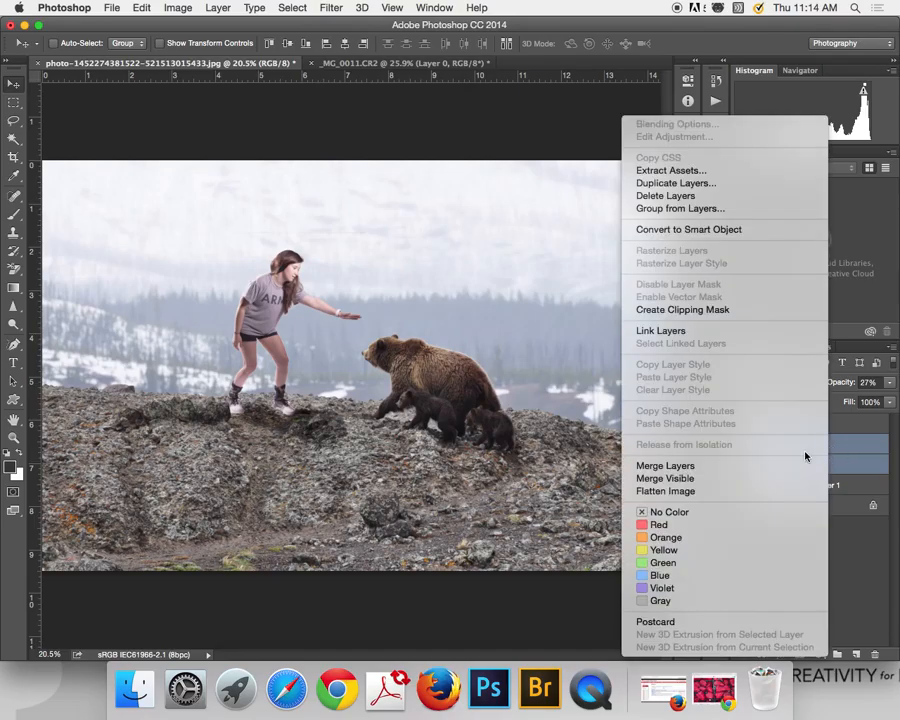
click(701, 467)
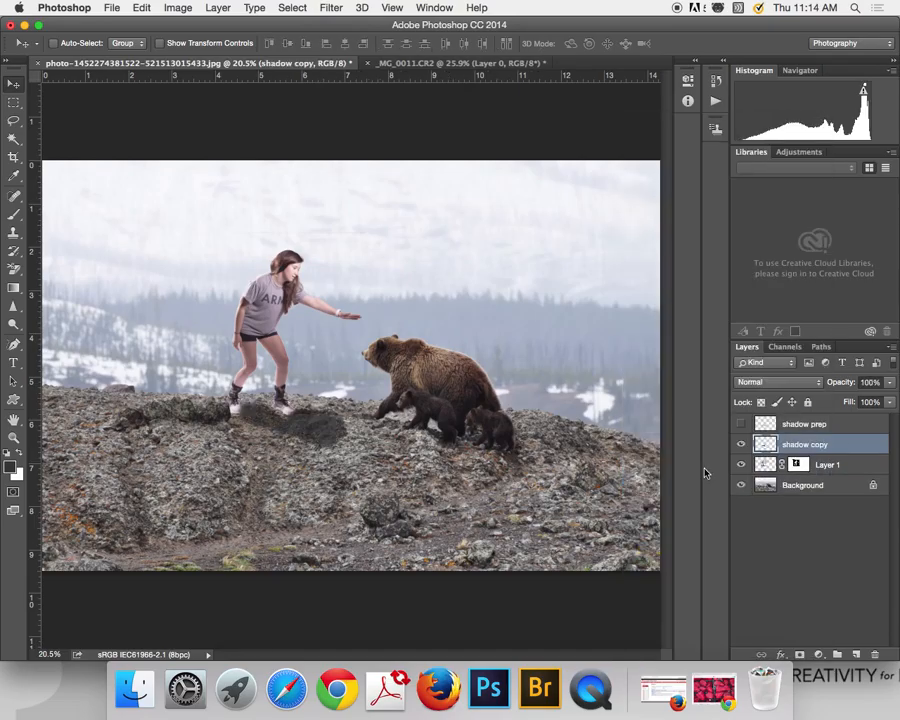
Try softening the merged shadow with a Gaussian Blur, and undo both the blur and the layer merge
click(292, 8)
mouse_move(331, 8)
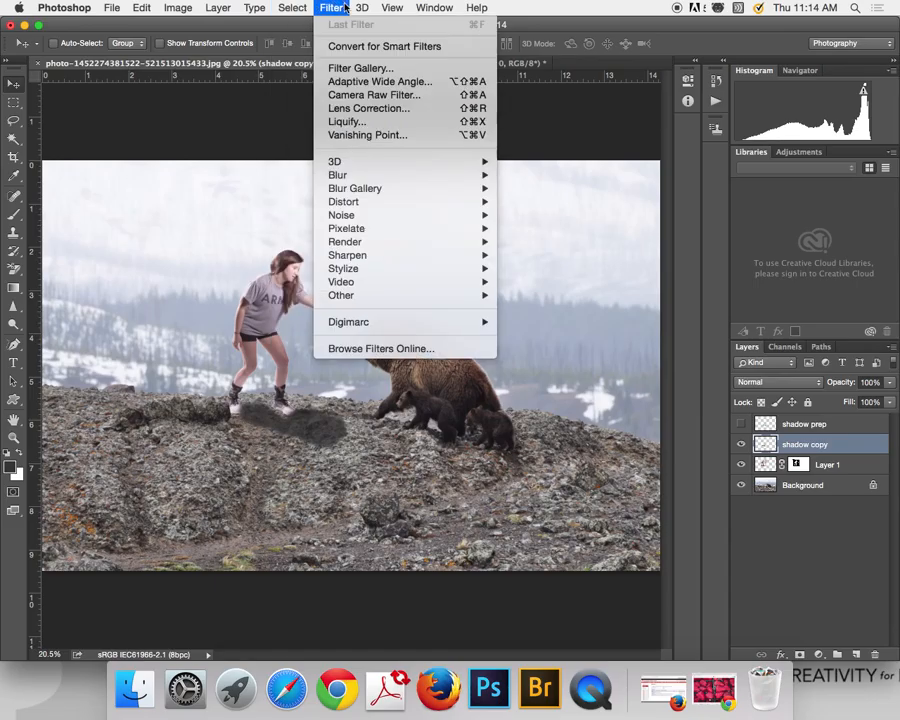
mouse_move(372, 176)
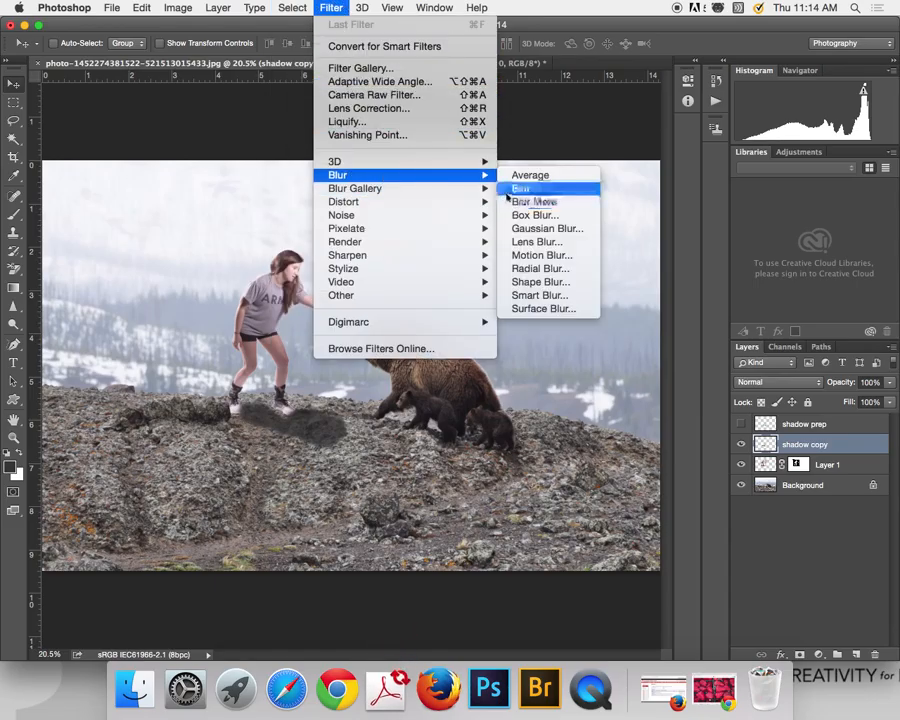
click(541, 229)
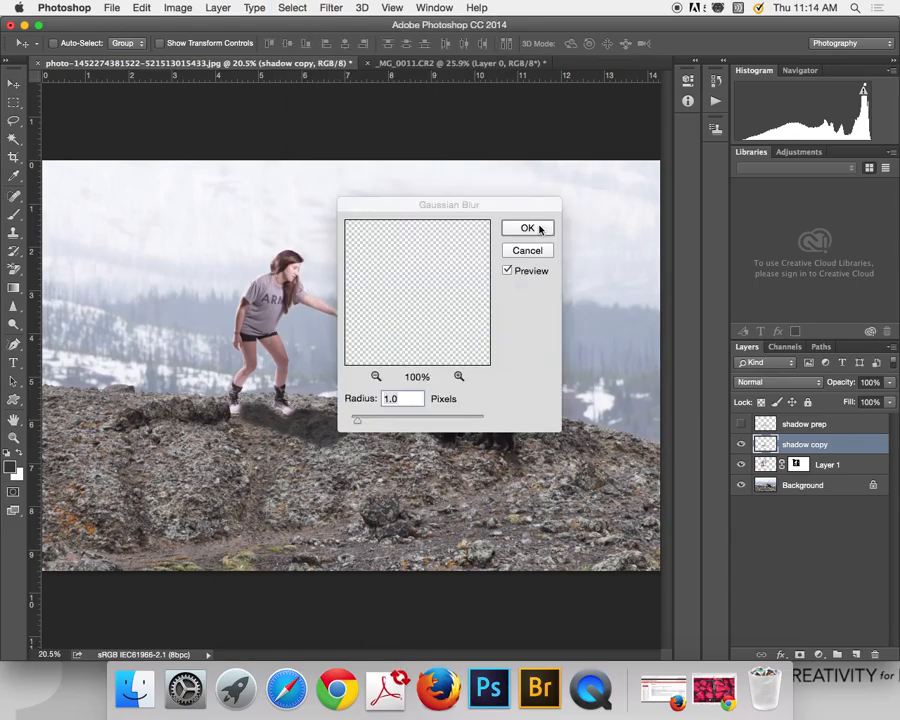
key(super+plus)
key(super+plus)
key(super+plus)
key(super+plus)
key(super+plus)
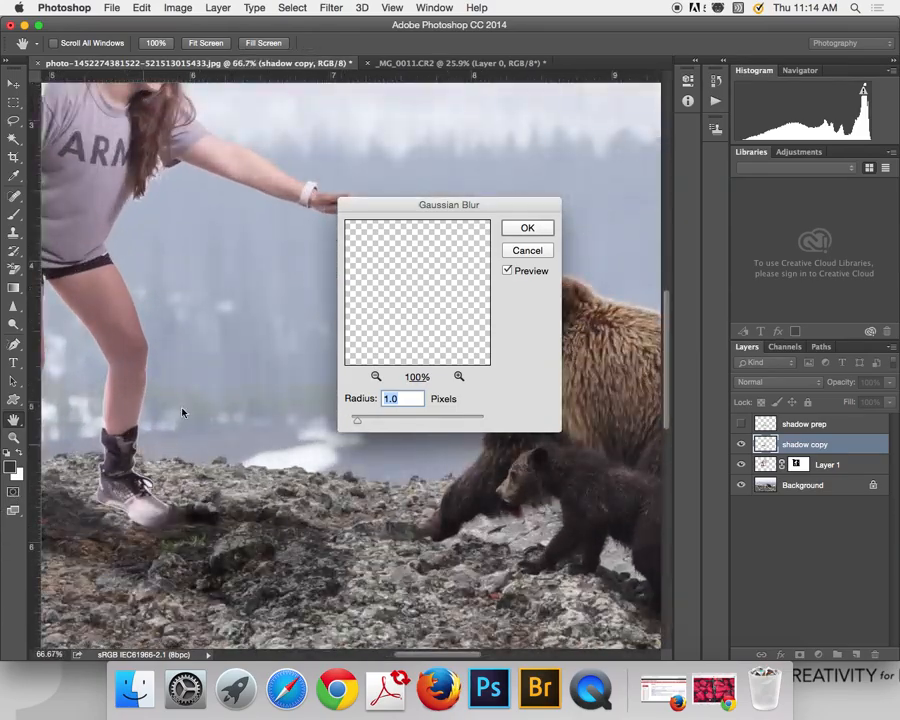
drag(267, 440, 329, 256)
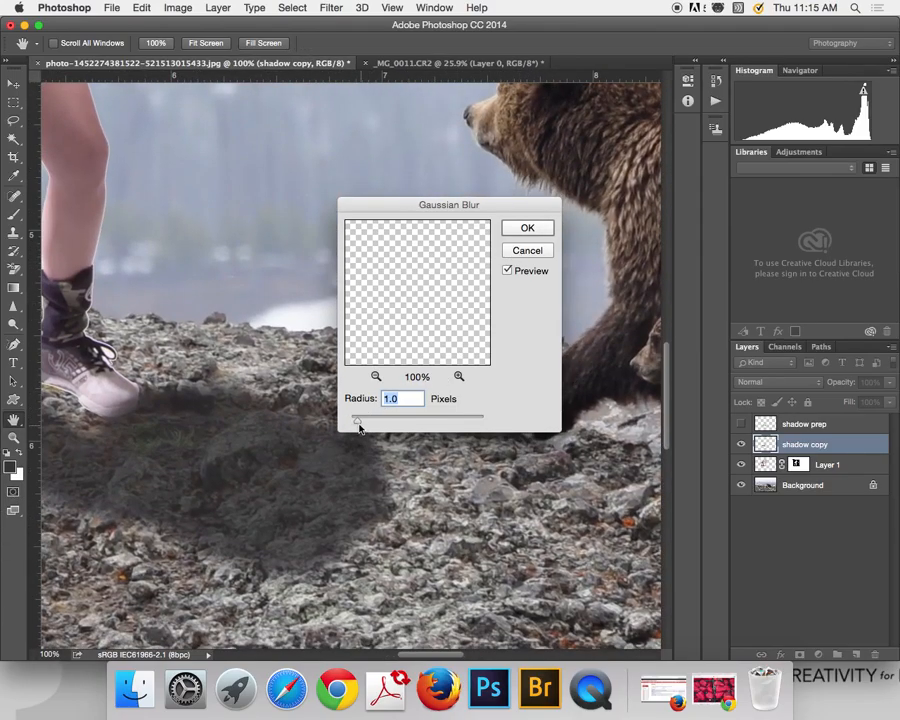
drag(357, 420, 394, 424)
key(Return)
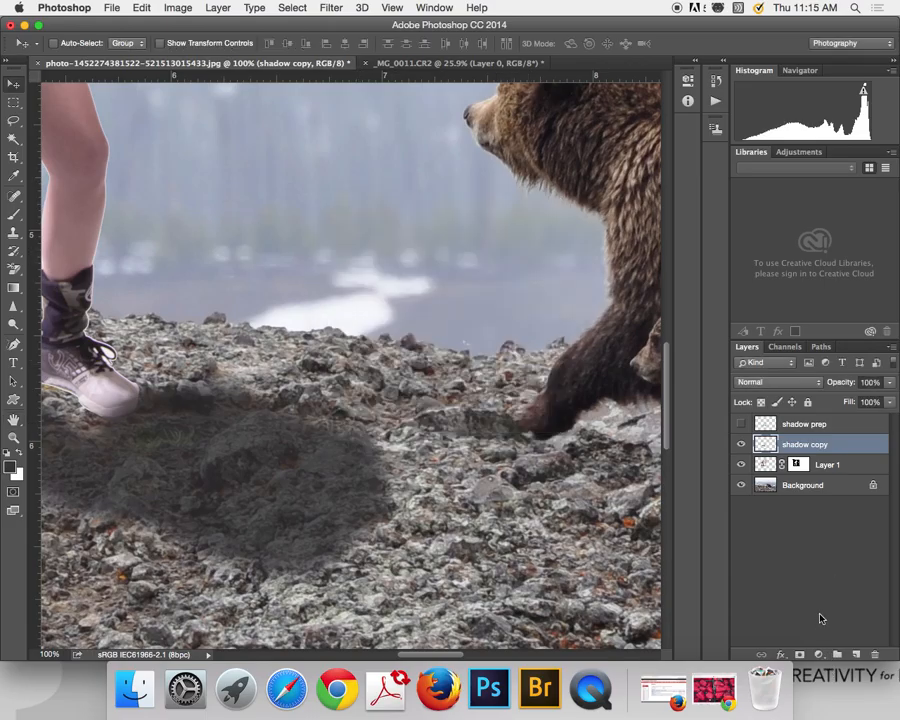
key(super+z)
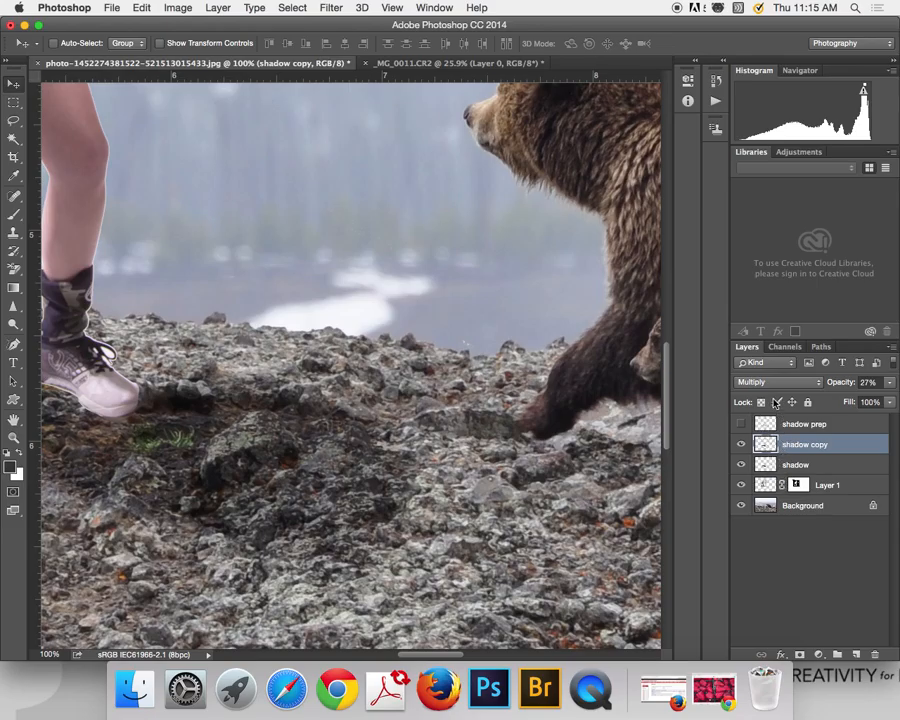
Hide the shadow copy layer to examine the Overlay shadow alone in the full image, and show it again
click(741, 445)
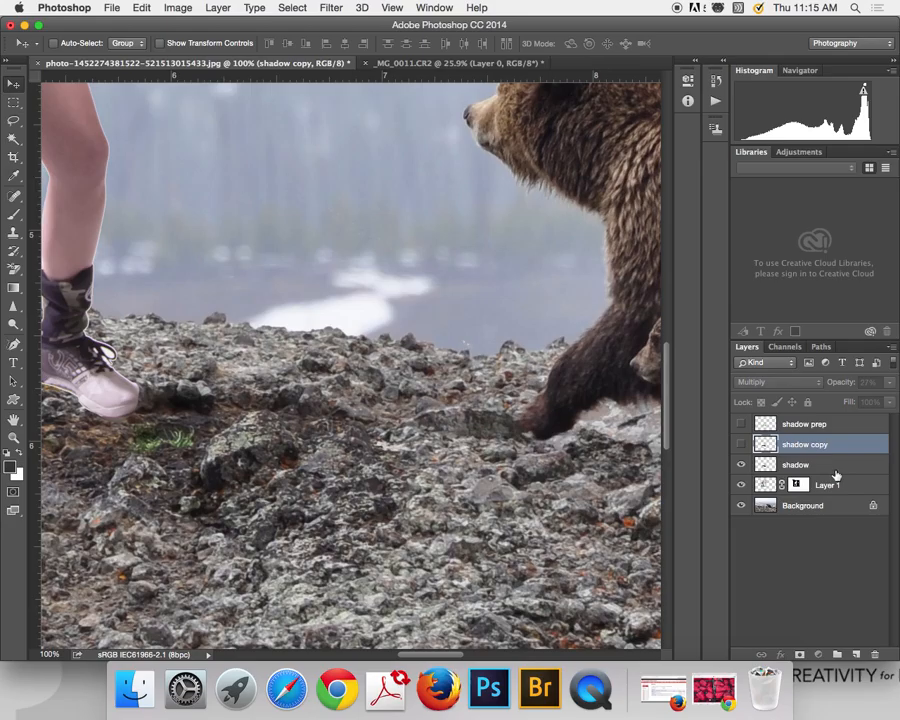
click(830, 464)
key(super+0)
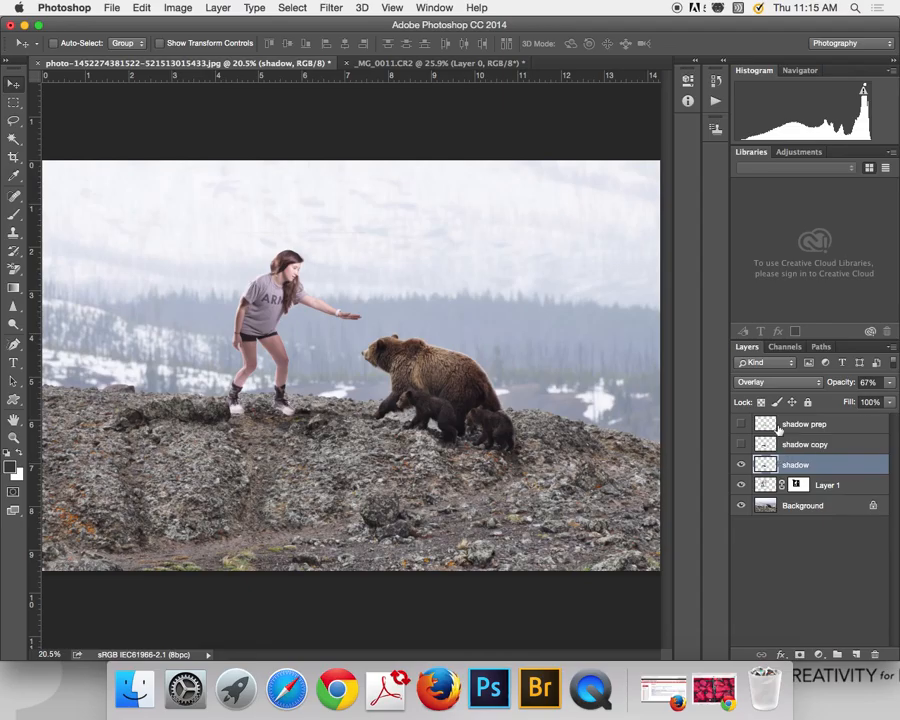
click(741, 444)
Soften the shadow copy layer with a Gaussian Blur of 4.0 pixels radius
click(798, 447)
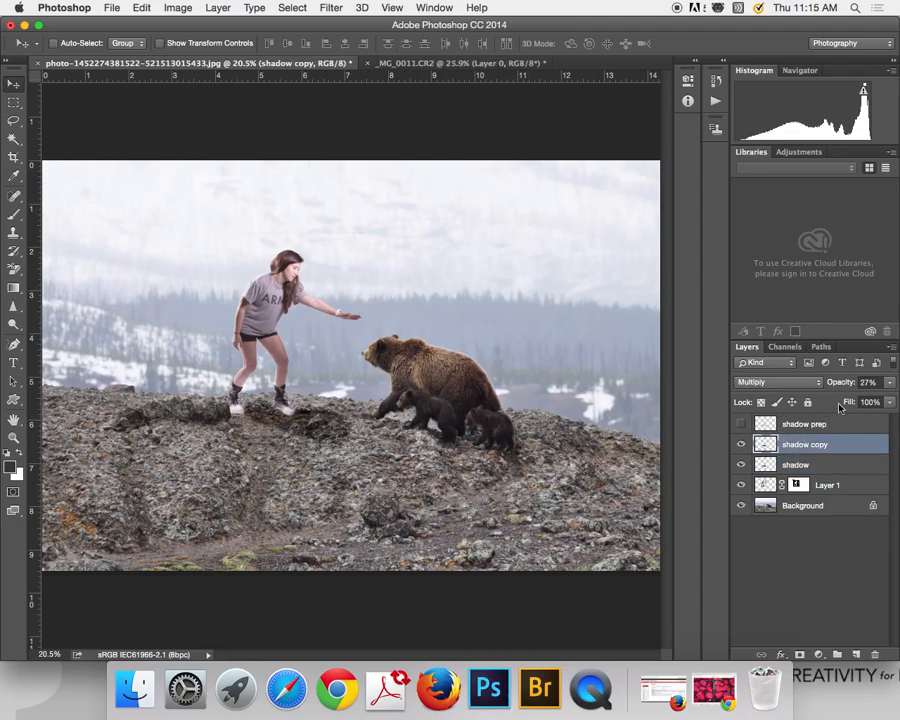
click(889, 383)
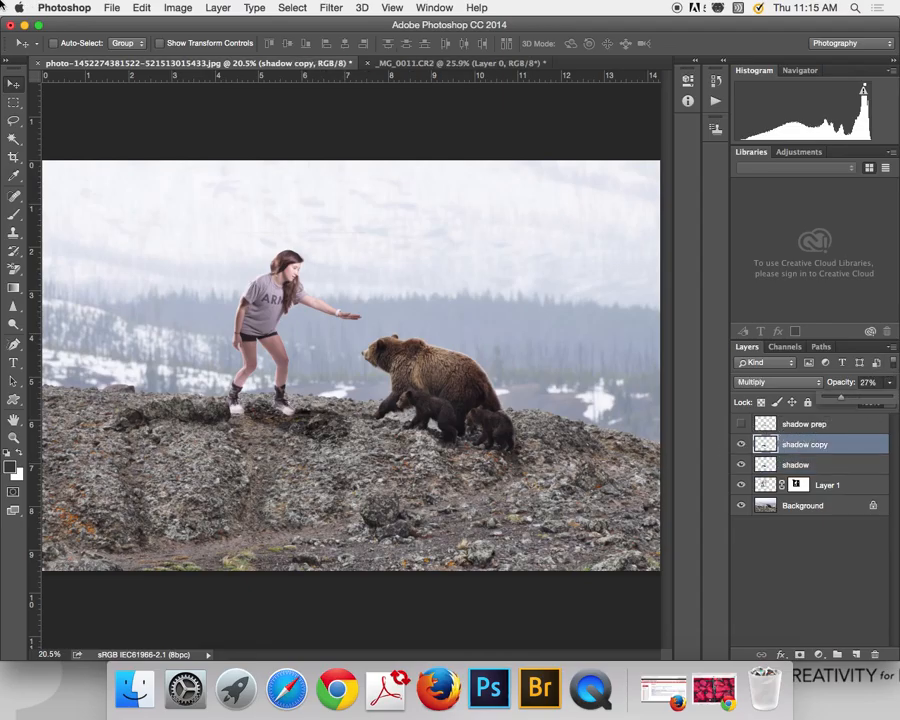
click(333, 8)
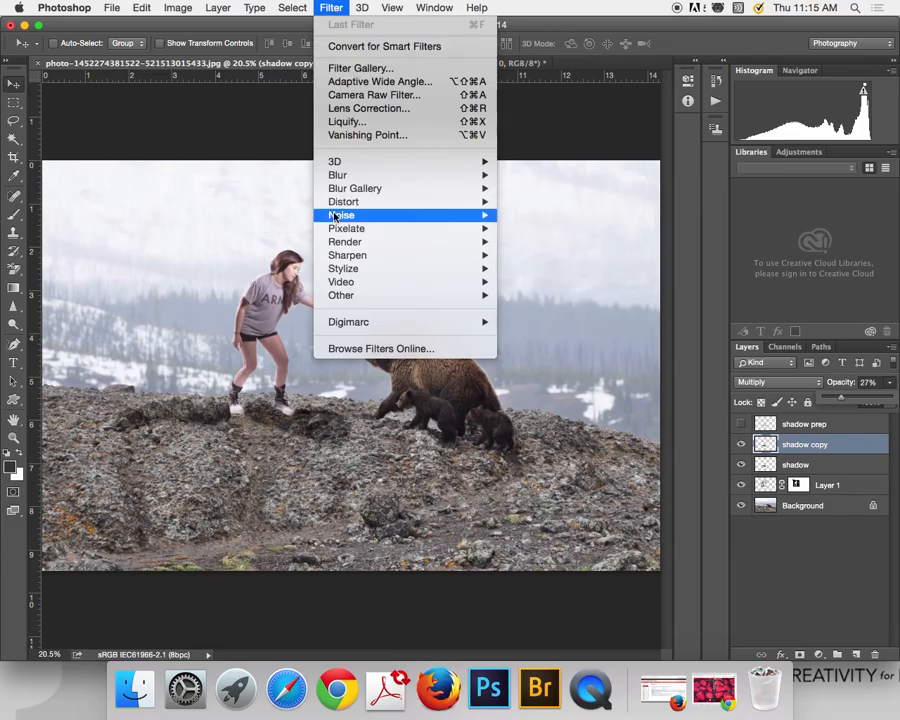
mouse_move(358, 256)
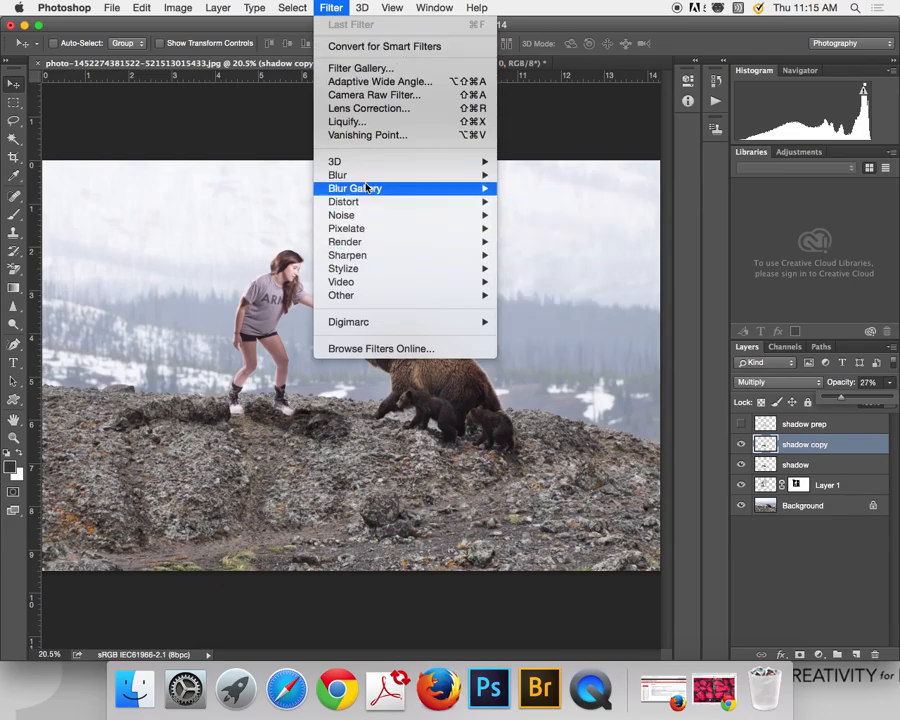
mouse_move(404, 181)
click(538, 228)
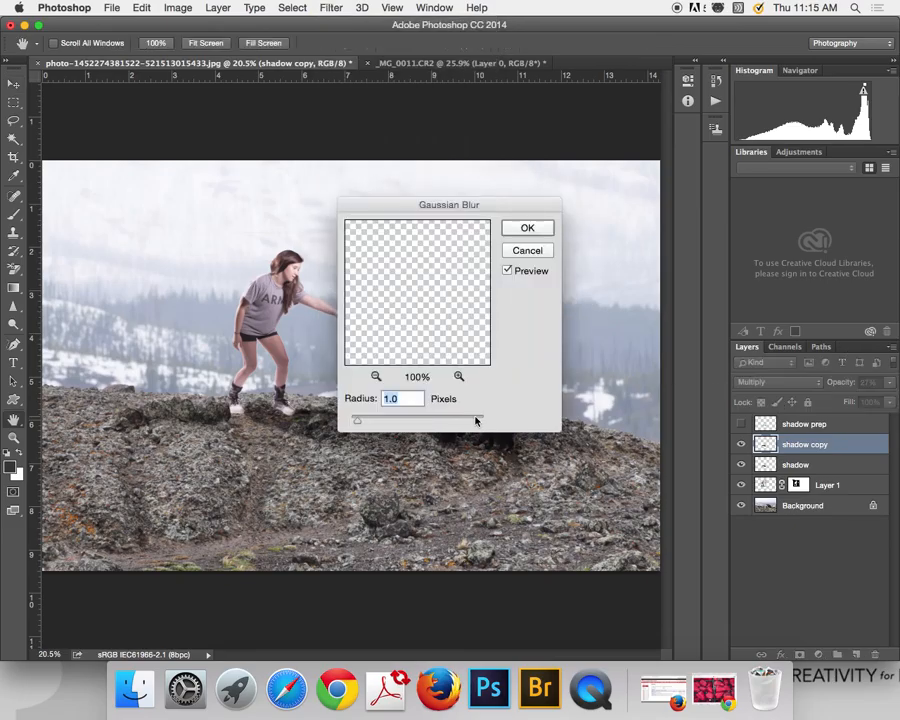
drag(464, 201, 564, 204)
drag(459, 424, 480, 426)
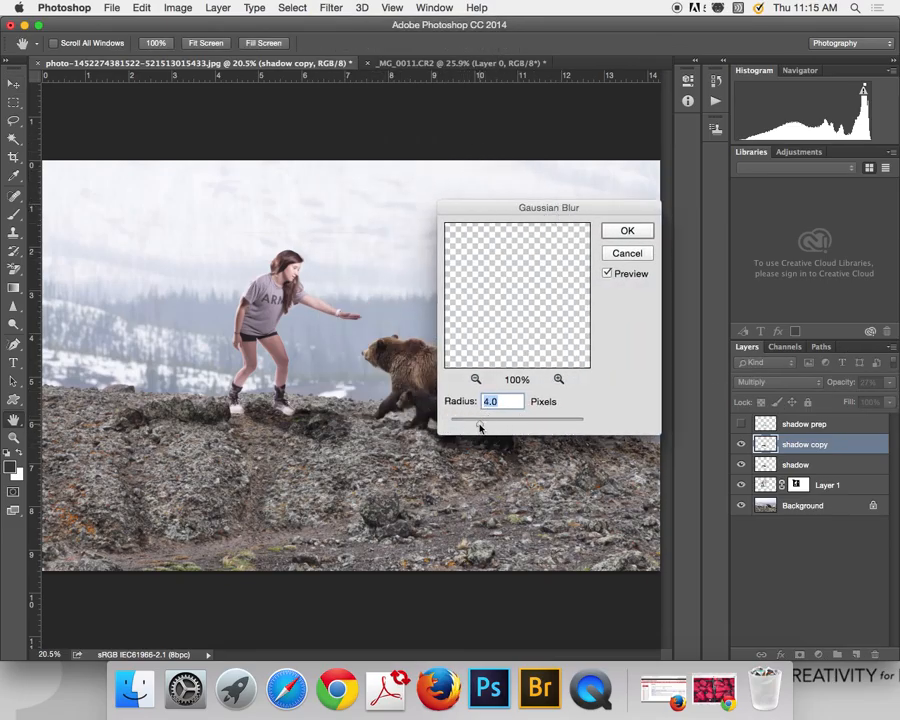
click(628, 238)
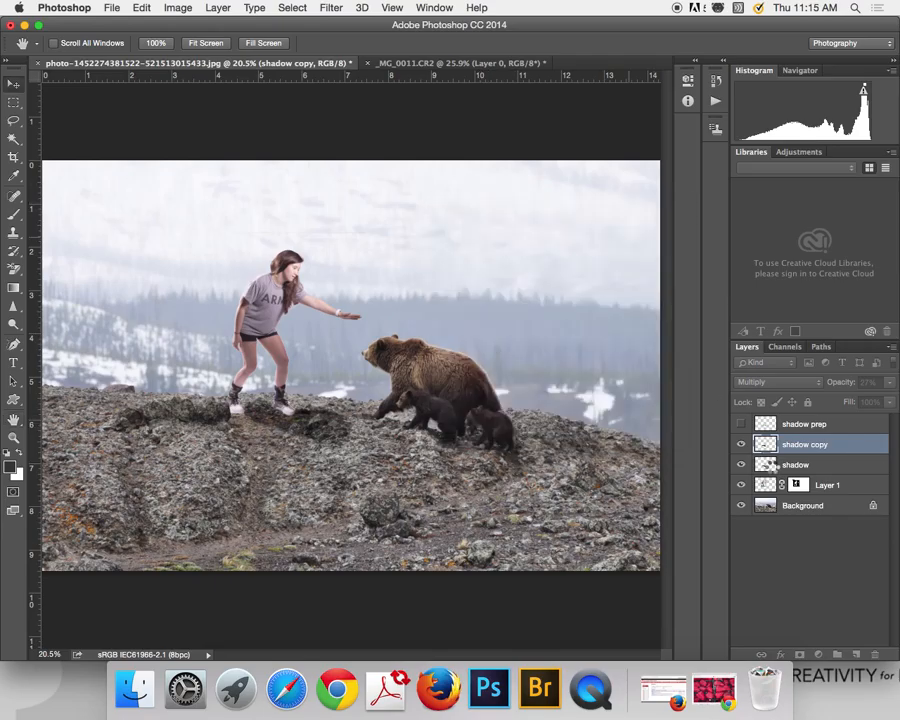
Repeat the last Gaussian Blur on the shadow layer below shadow copy
key(v)
key(alt+bracketleft)
click(325, 7)
click(333, 22)
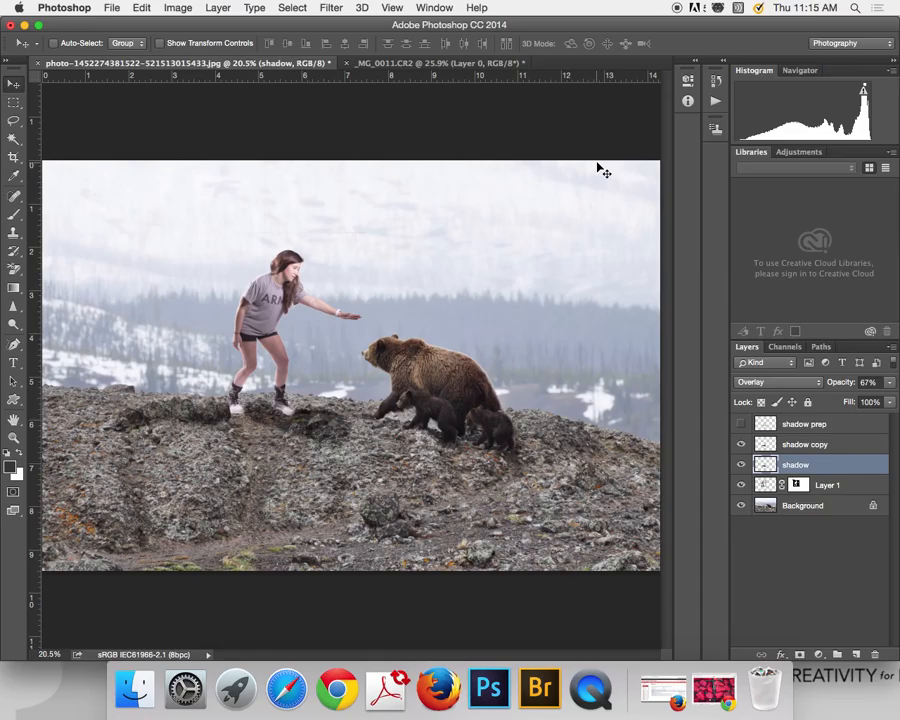
Hide both the shadow copy and shadow layers
shift+click(834, 444)
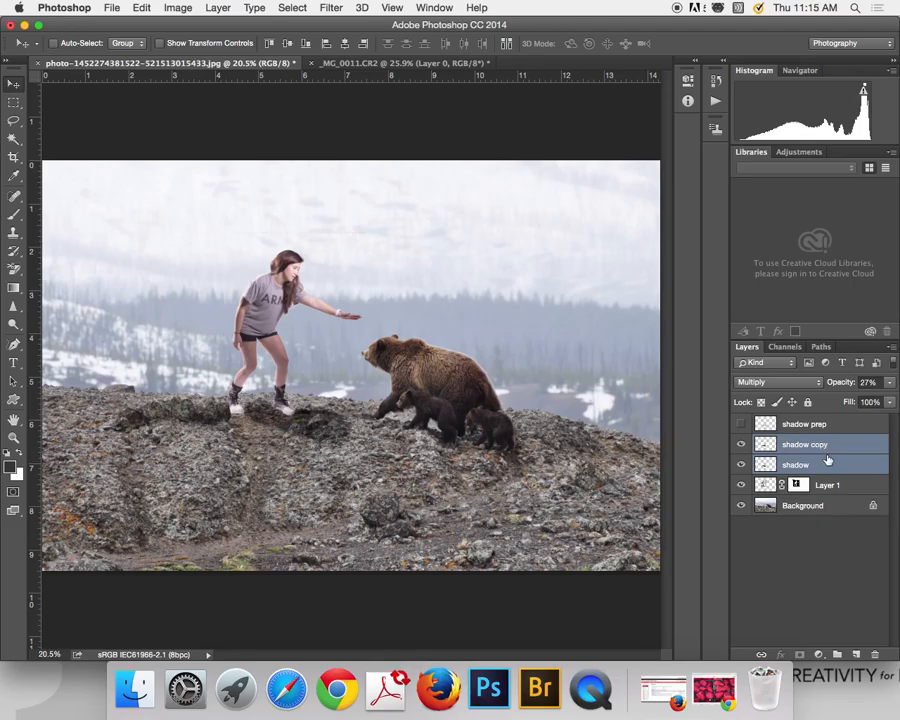
right_click(742, 444)
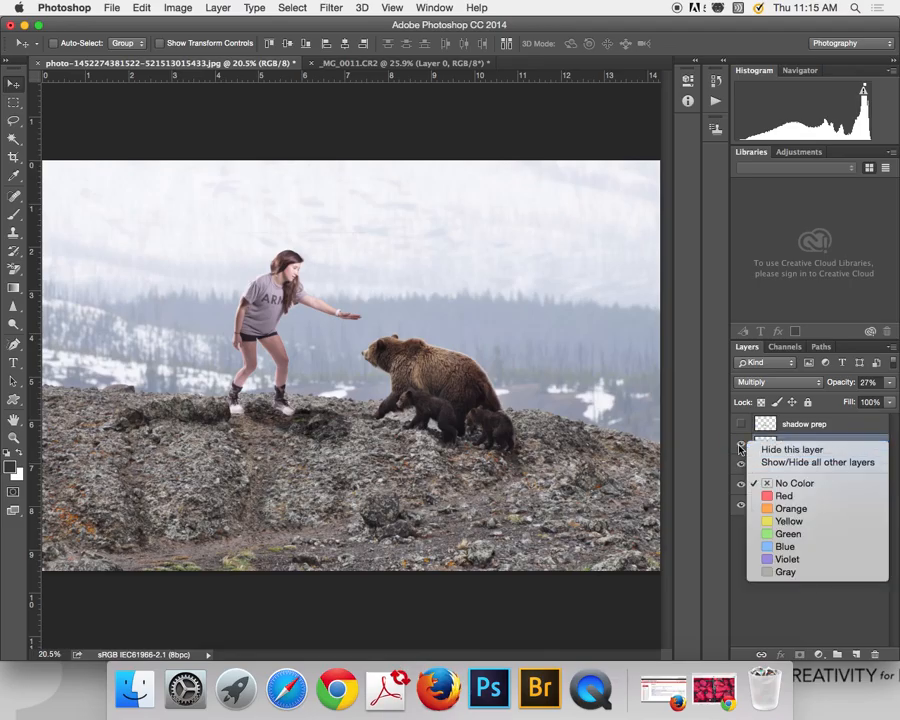
click(741, 464)
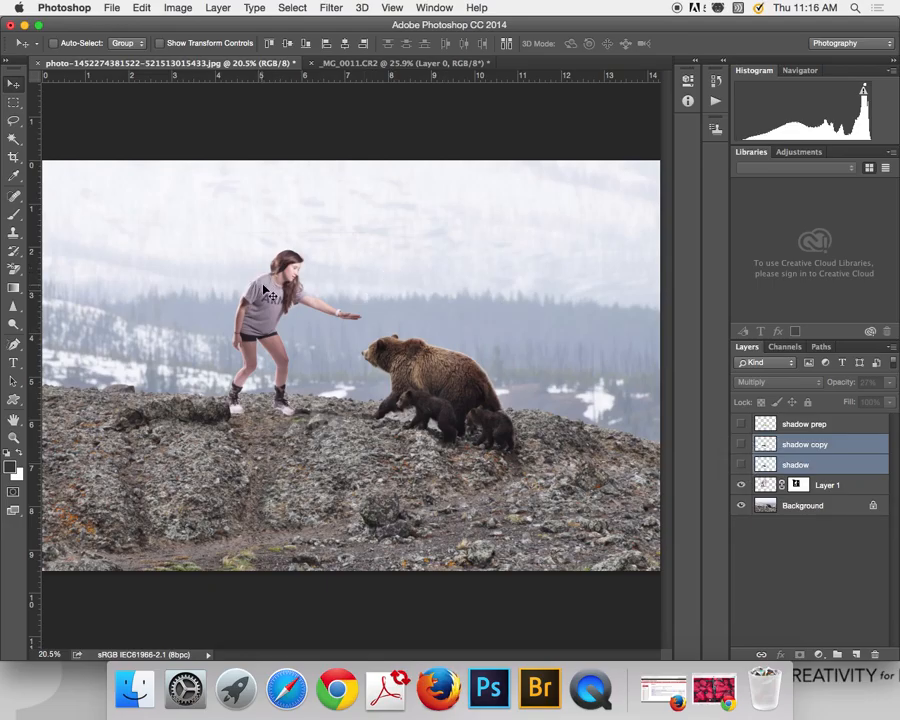
Duplicate Layer 1 and apply the copy's layer mask, checking the cut-out with the Background briefly hidden
drag(852, 488, 857, 653)
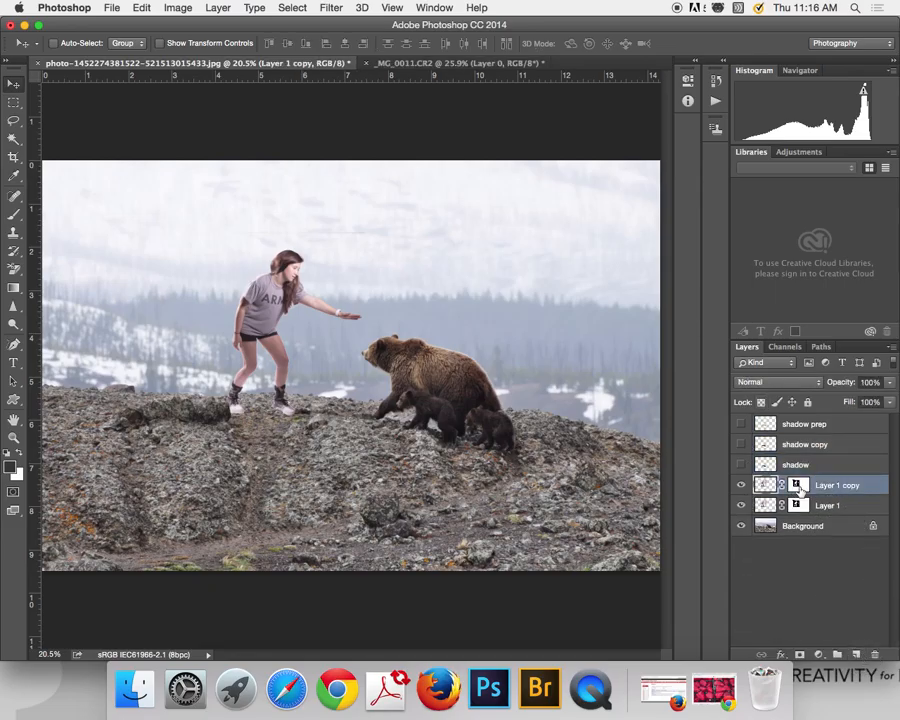
right_click(800, 489)
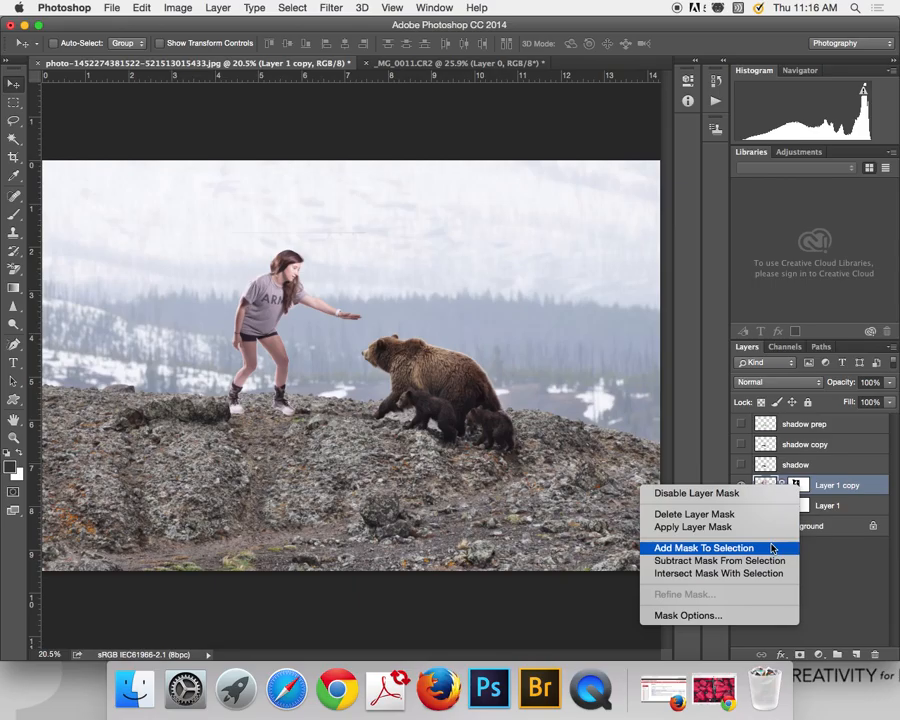
click(750, 526)
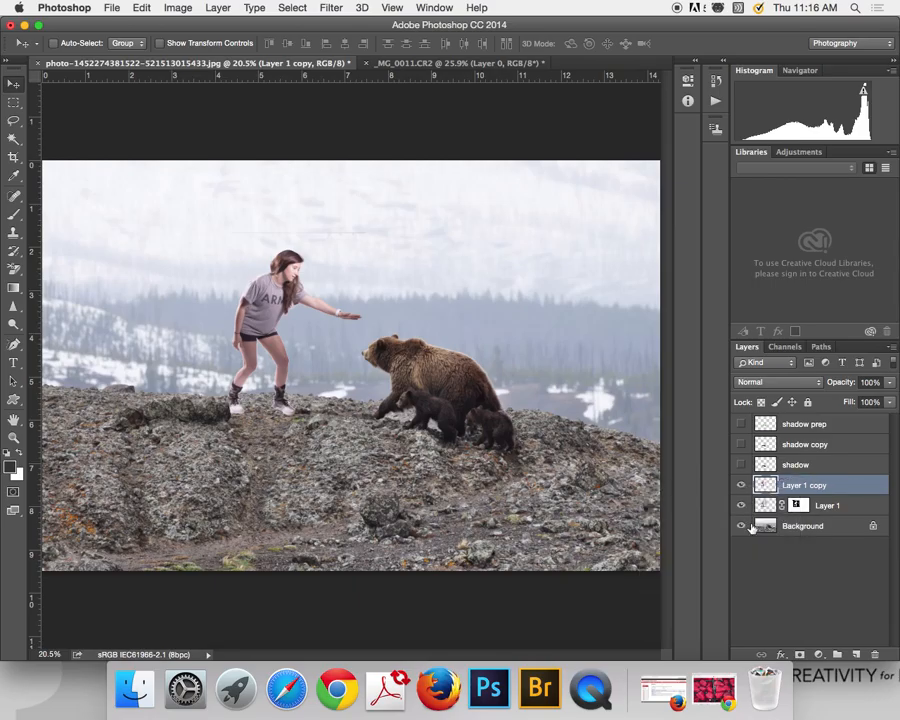
drag(741, 526, 741, 505)
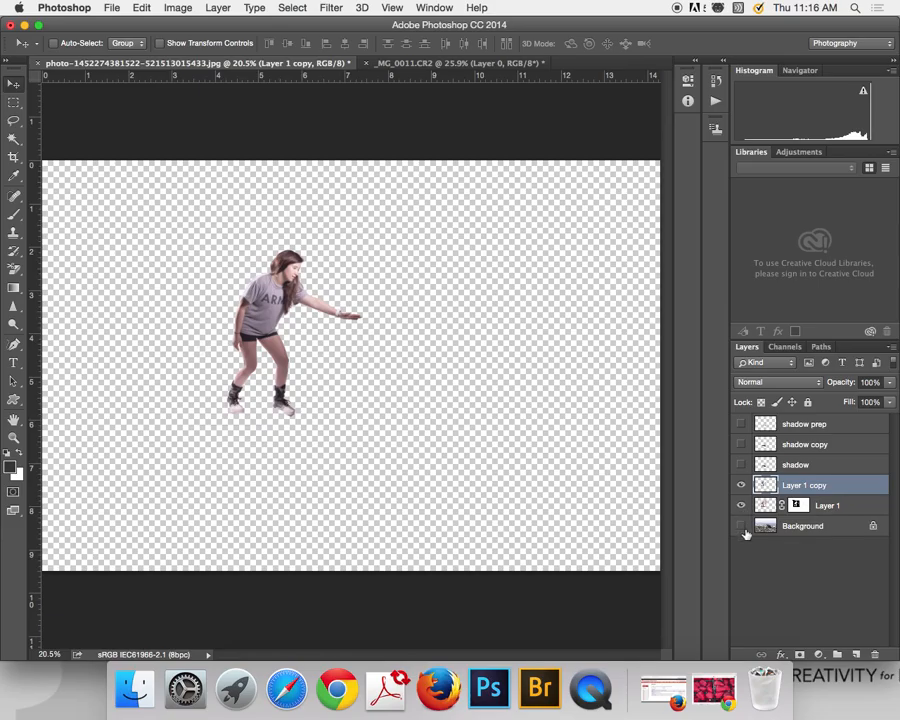
click(741, 526)
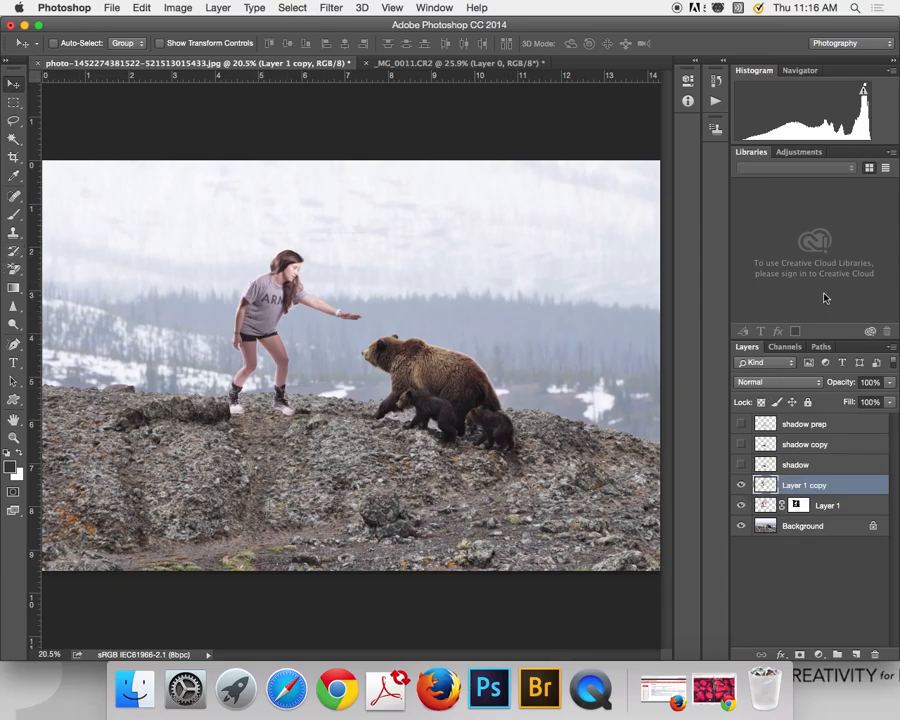
Show the shadow prep sketch as a guide and open Layer 1 copy for Free Transform
click(741, 424)
click(790, 484)
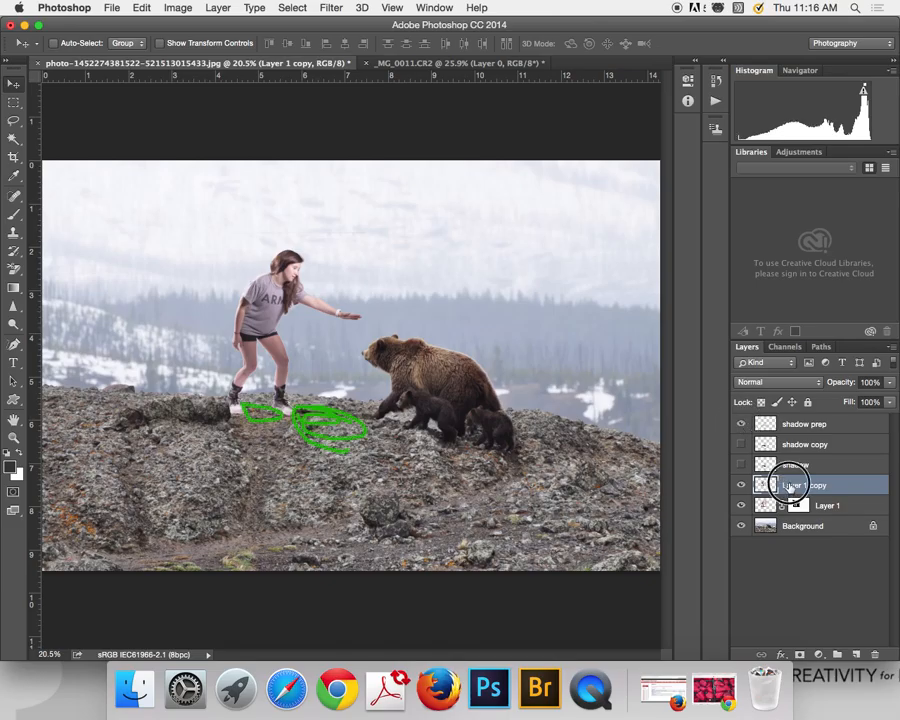
click(180, 7)
mouse_move(142, 7)
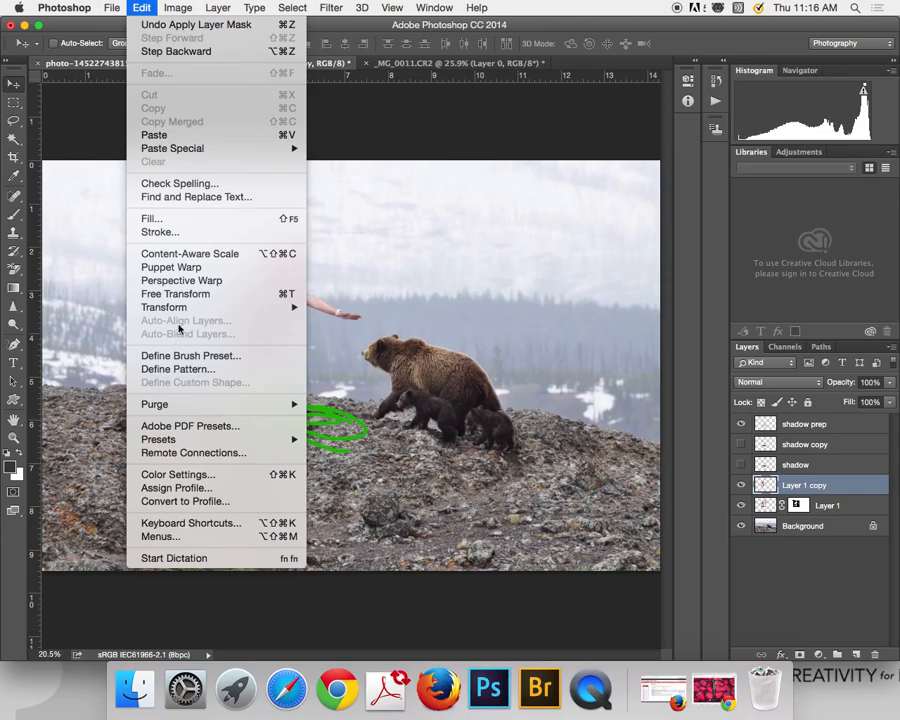
mouse_move(188, 306)
click(188, 293)
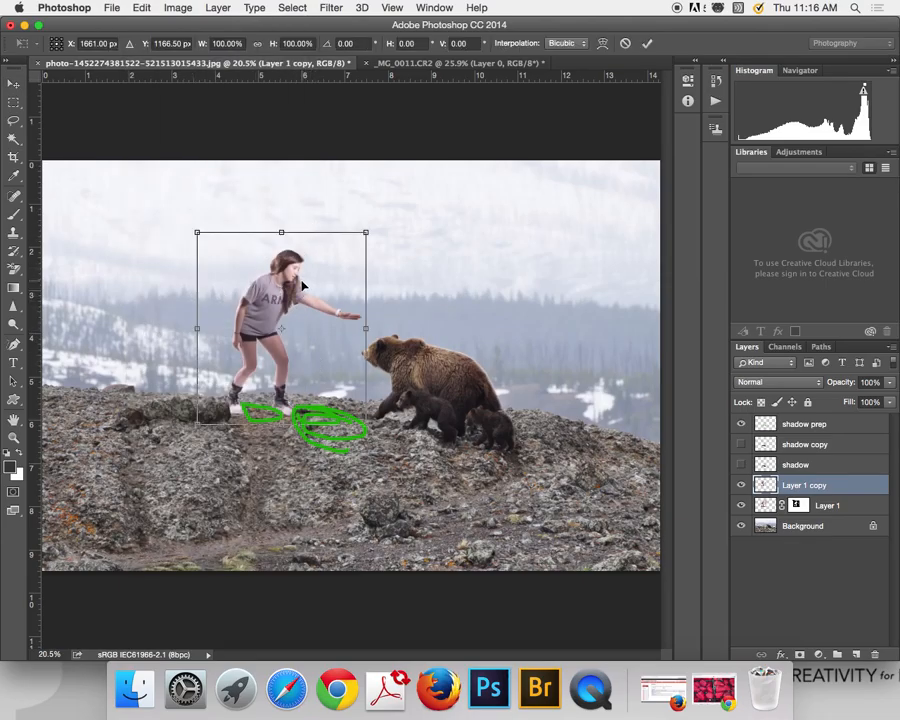
Try rotating the copied woman counter-clockwise about her centre, and undo the rotation
key(super+equal)
key(super+equal)
key(super+equal)
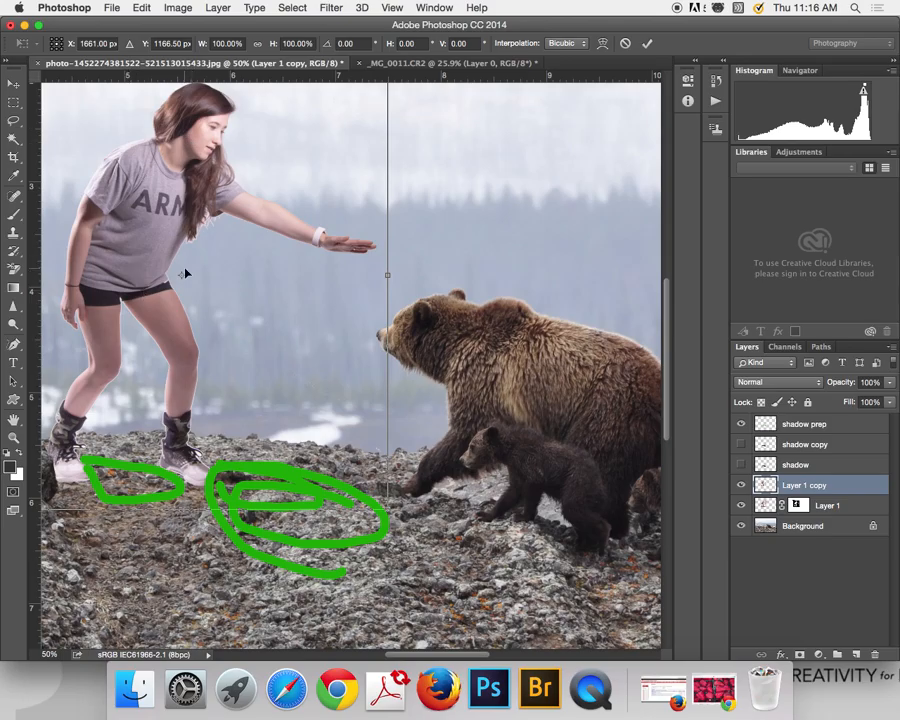
mouse_move(438, 263)
mouse_down()
mouse_move(438, 279)
mouse_move(433, 224)
mouse_move(444, 283)
mouse_move(430, 209)
mouse_move(438, 240)
mouse_up()
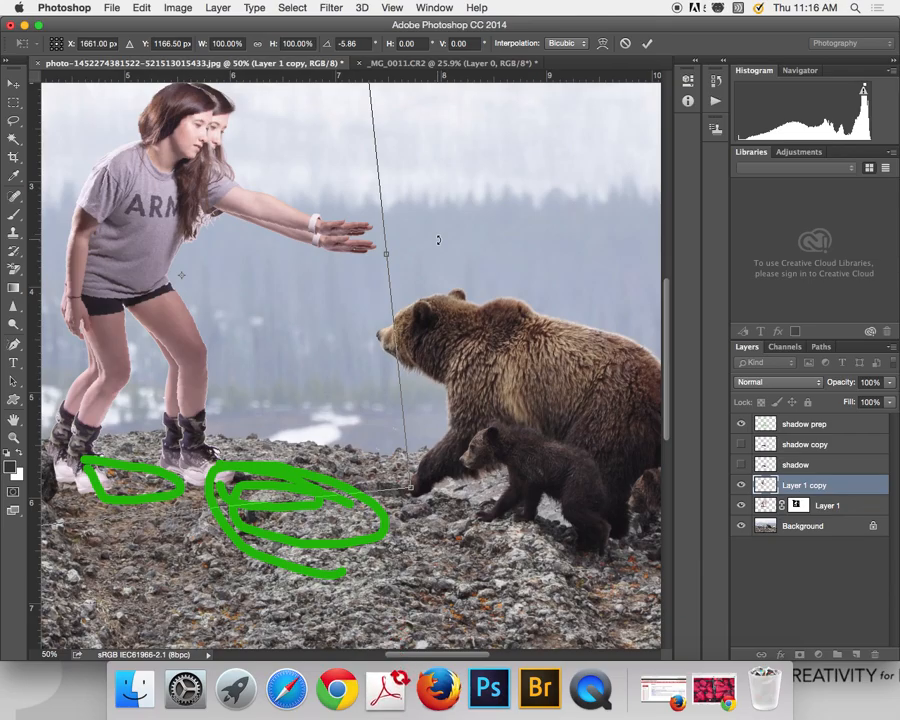
key(ctrl+z)
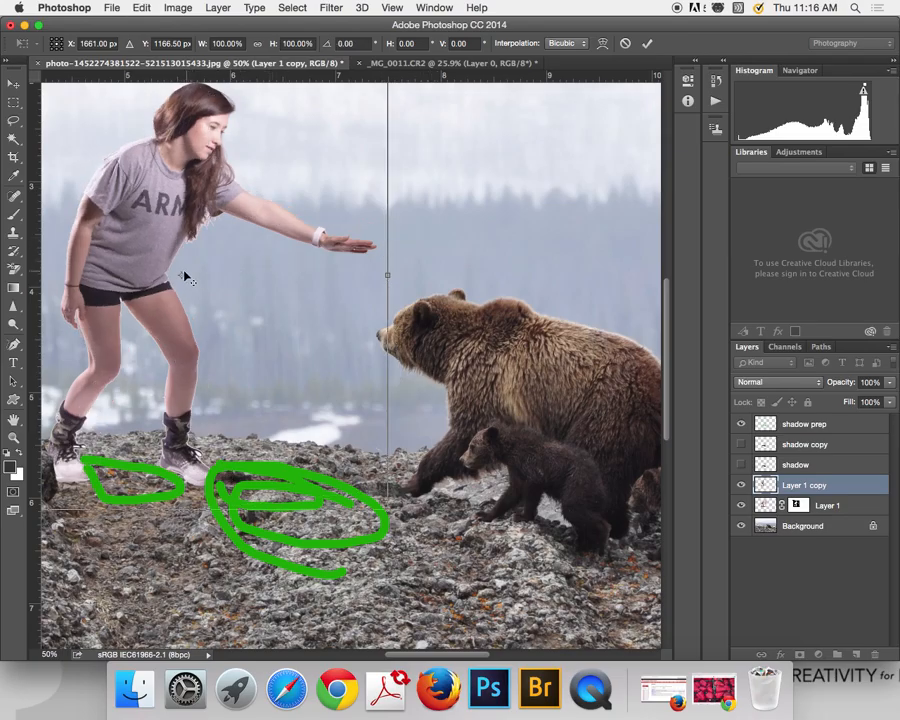
Move the transform's reference point to the woman's feet and flip the copy upside down below them, to about -125.73% height
drag(182, 277, 130, 472)
key(super+minus)
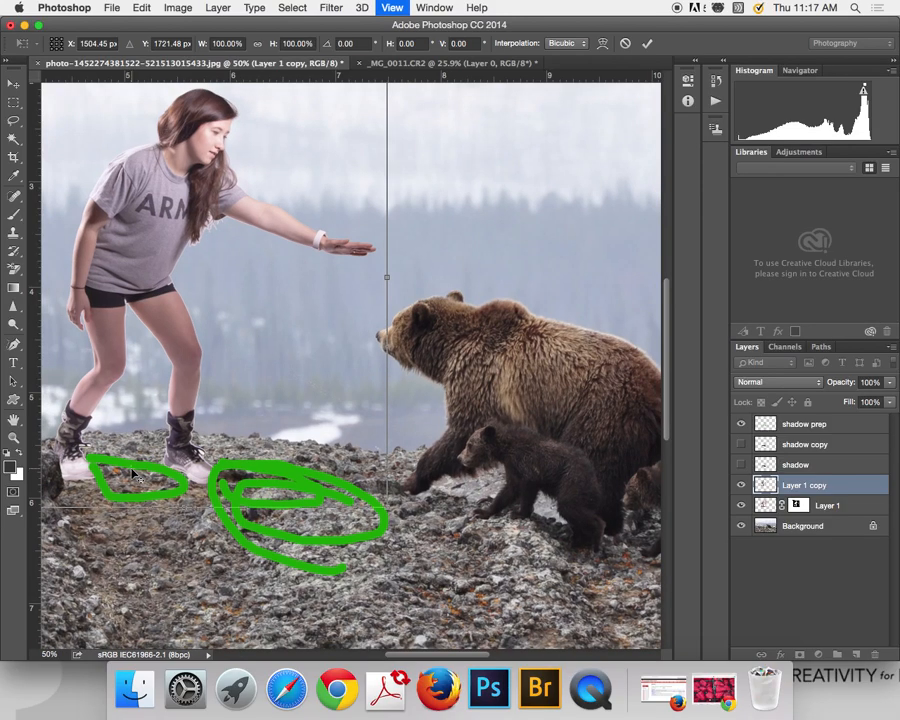
drag(240, 143, 212, 436)
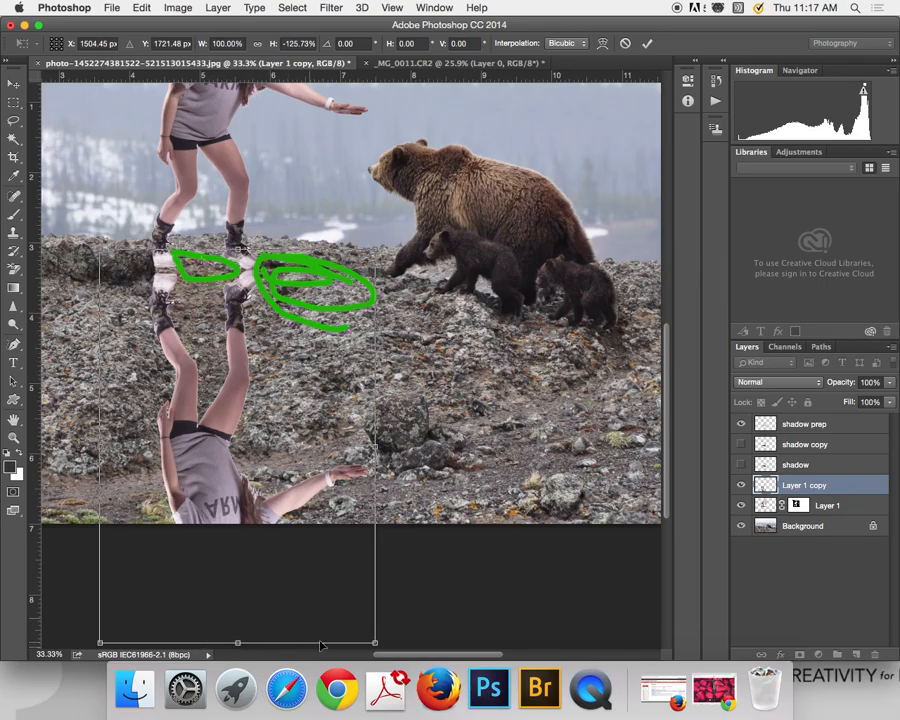
scroll(420, 463, down, 3)
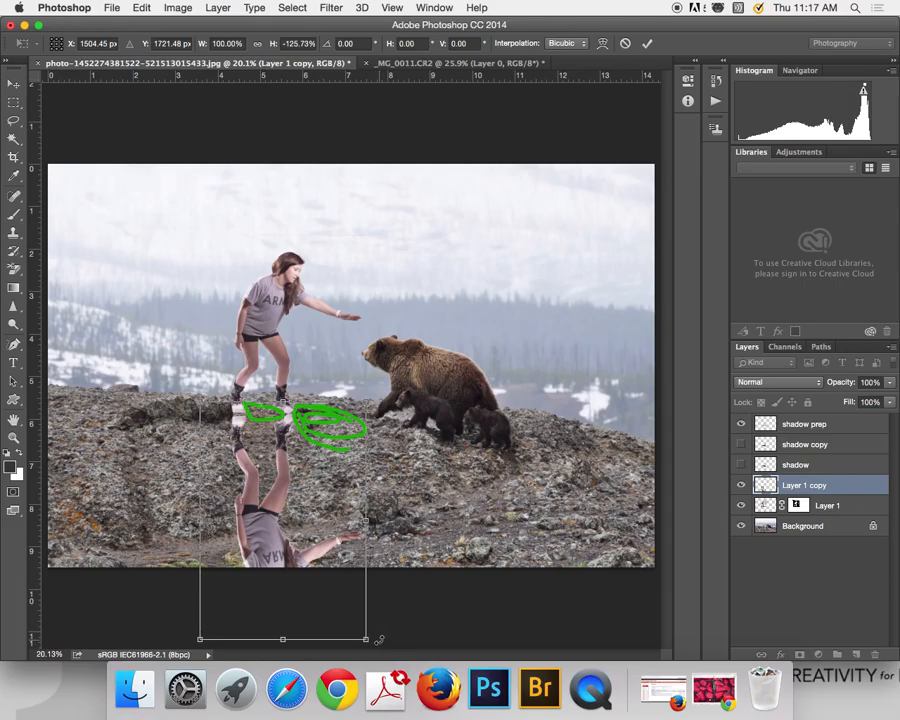
Try distorting, rotating and squashing the flipped copy towards the green shadow sketch, and turn it back straight below her feet
drag(200, 638, 291, 629)
key(super+z)
drag(393, 637, 441, 430)
drag(464, 518, 385, 458)
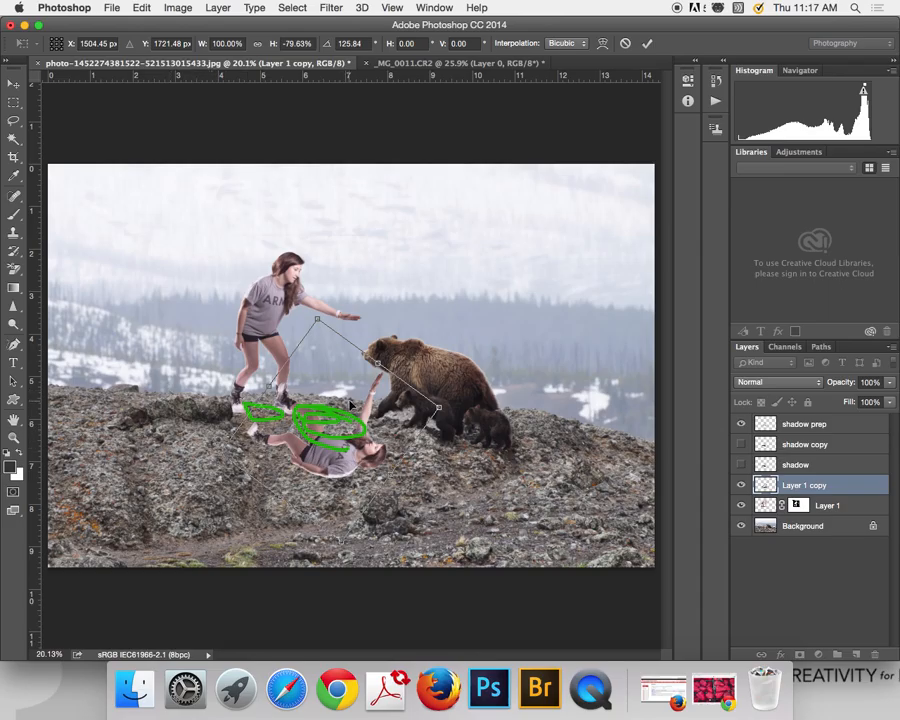
key(super+plus)
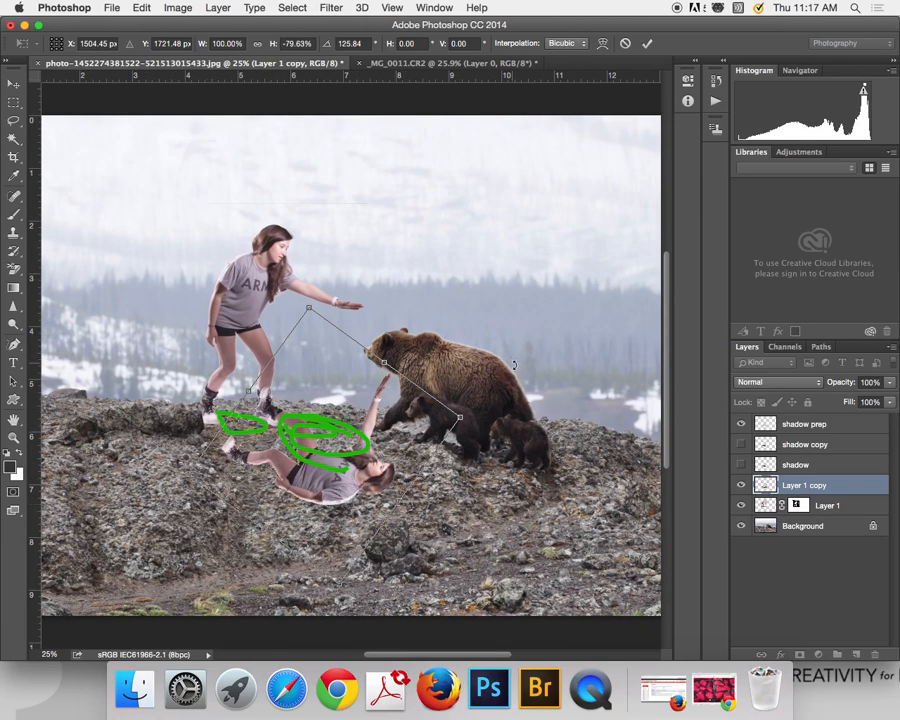
key(super+z)
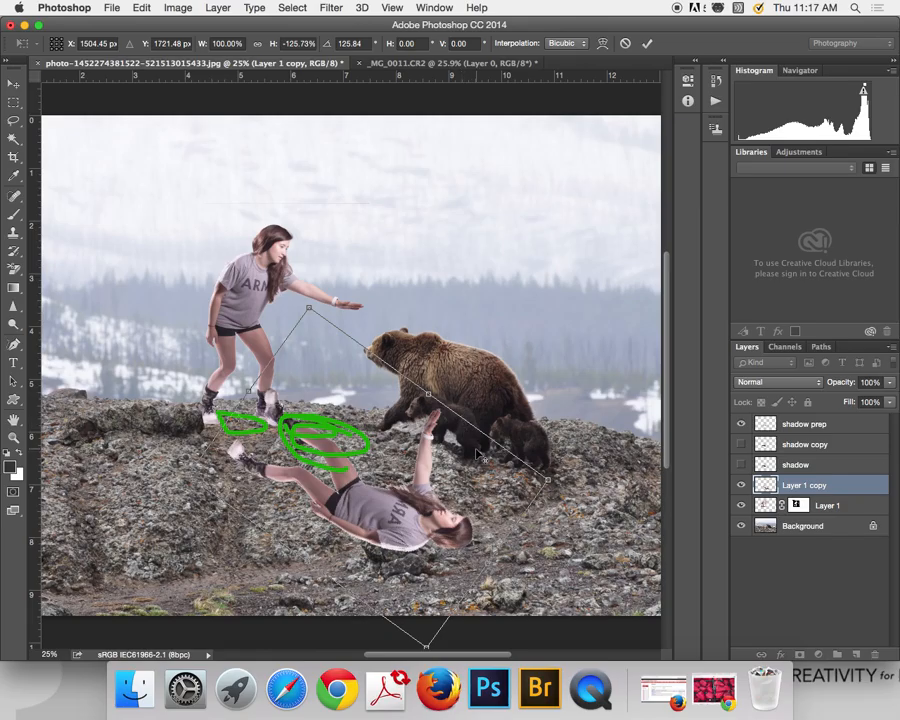
drag(403, 640, 160, 640)
drag(257, 584, 255, 576)
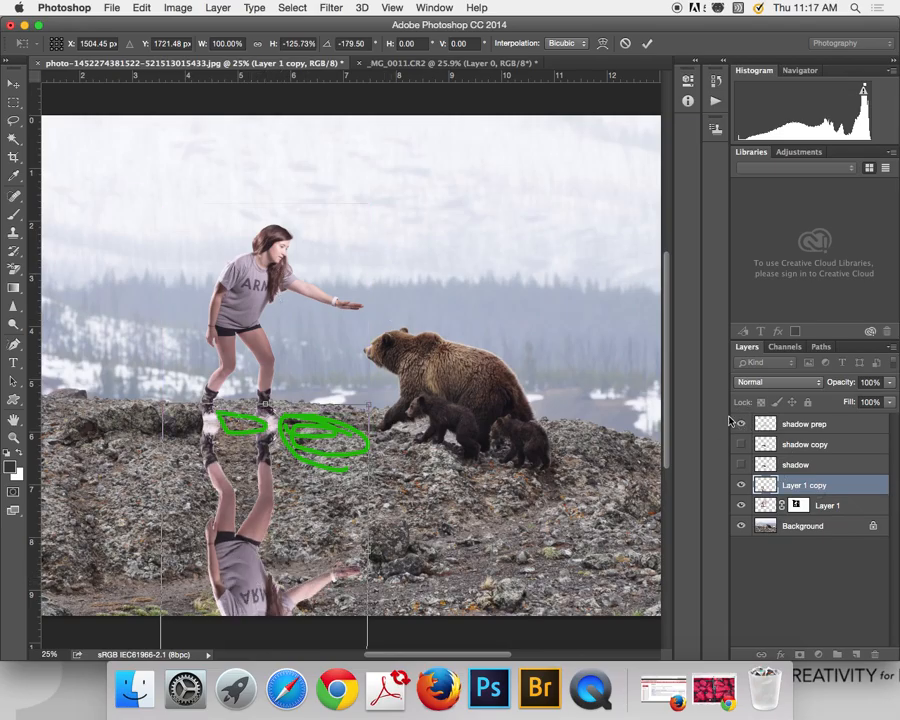
Apply the transform to the flipped copy and hide the shadow prep layer
click(647, 43)
click(740, 424)
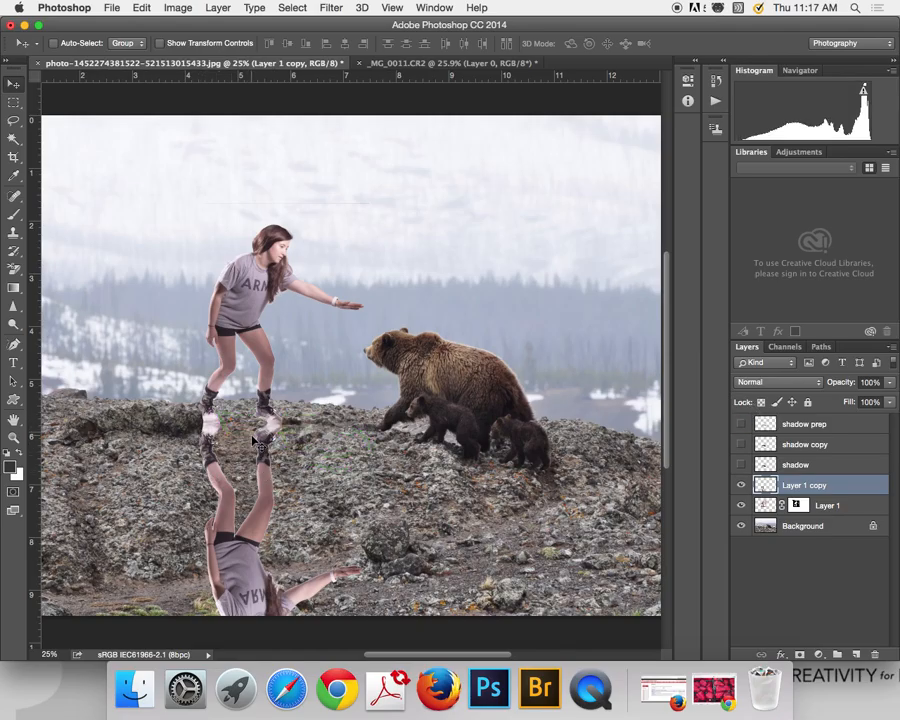
key(super+0)
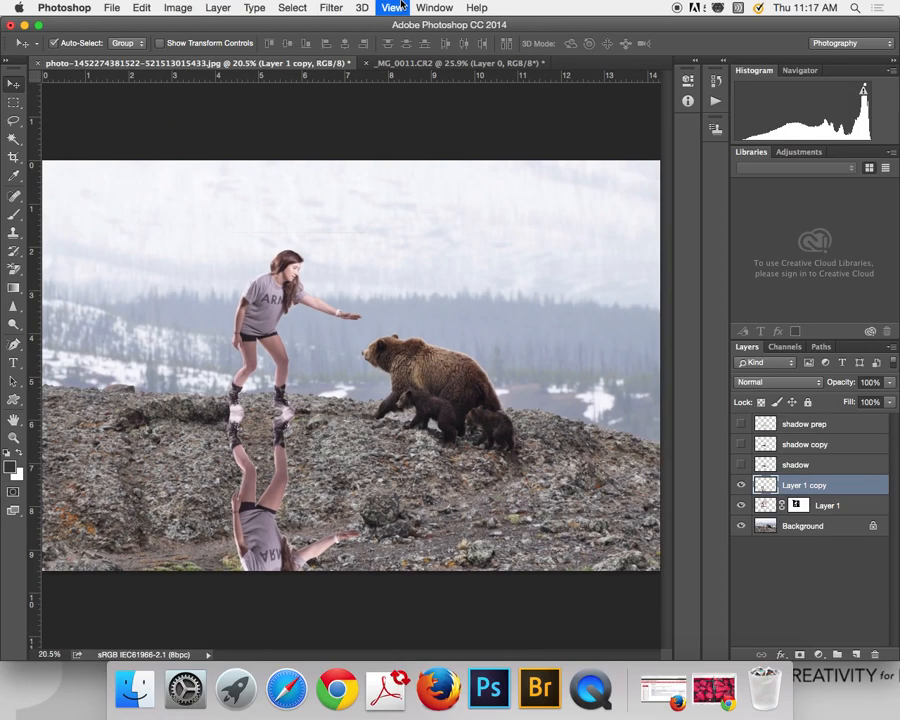
Skew the flipped copy horizontally by about 26.58° so it slants towards the bears
click(142, 7)
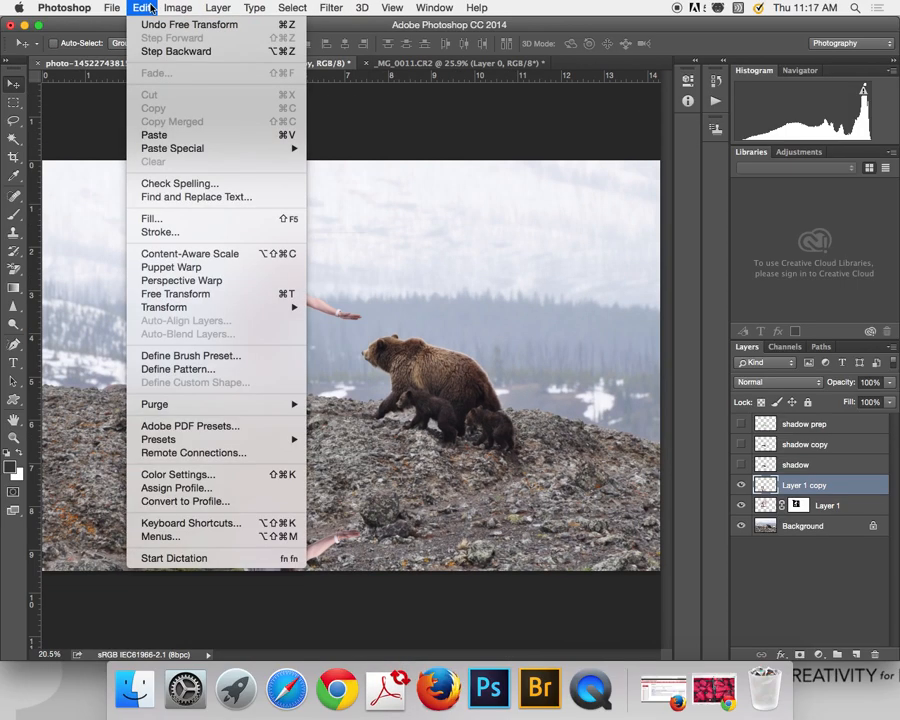
mouse_move(168, 7)
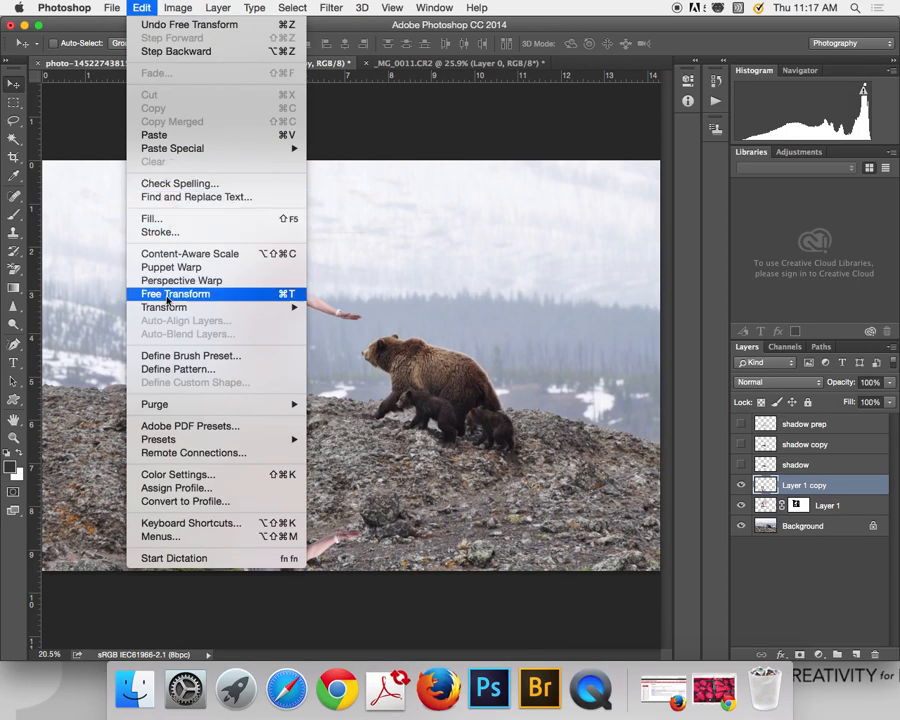
mouse_move(168, 308)
click(412, 355)
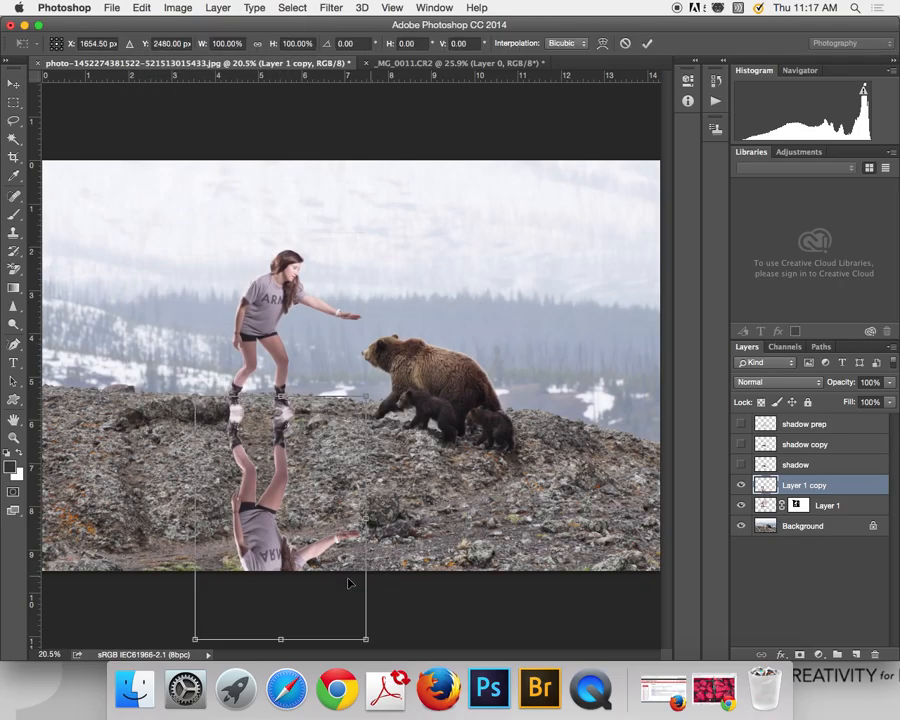
drag(306, 637, 385, 540)
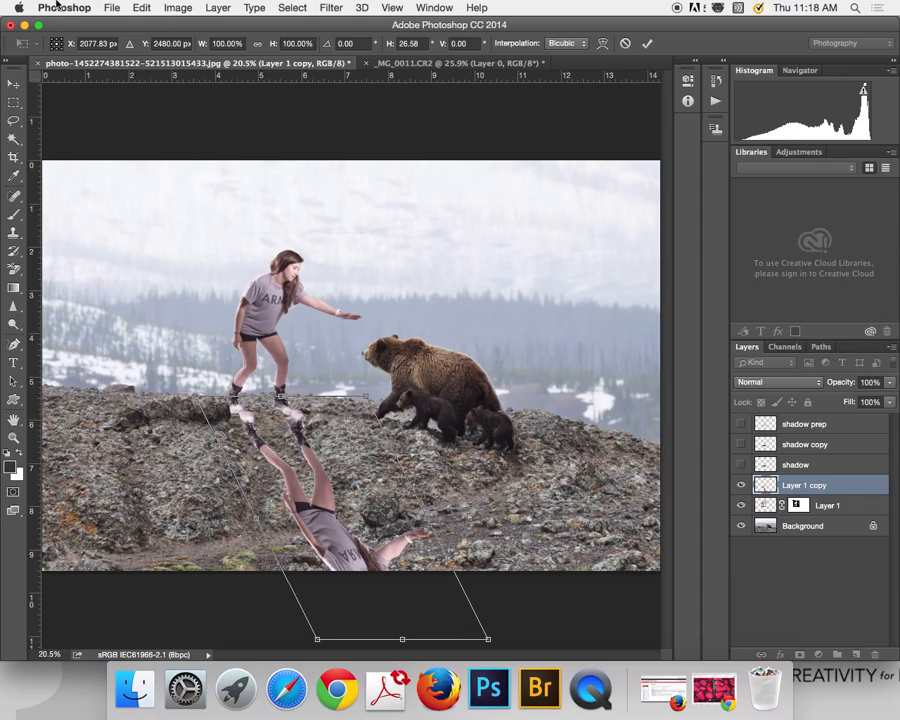
Distort the flipped copy to about 45.76% height with a horizontal skew of about 37.86°
click(142, 7)
mouse_move(200, 307)
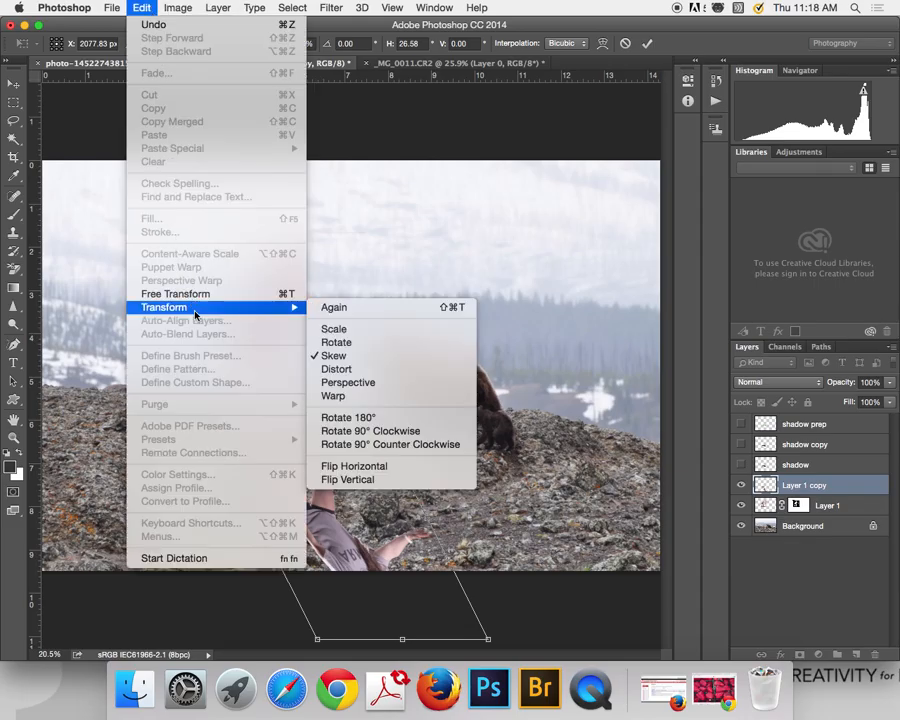
click(336, 369)
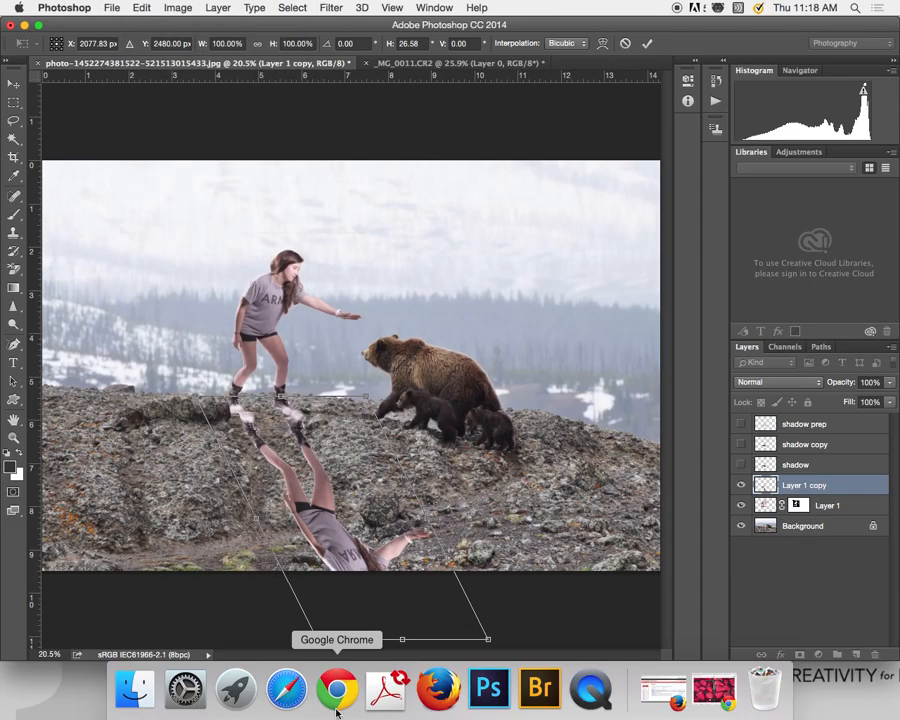
drag(404, 641, 370, 511)
Align the flipped copy's feet with the woman's boots and flatten it to about 11.87% height with a 64.58° horizontal skew
key(super+equal)
key(super+equal)
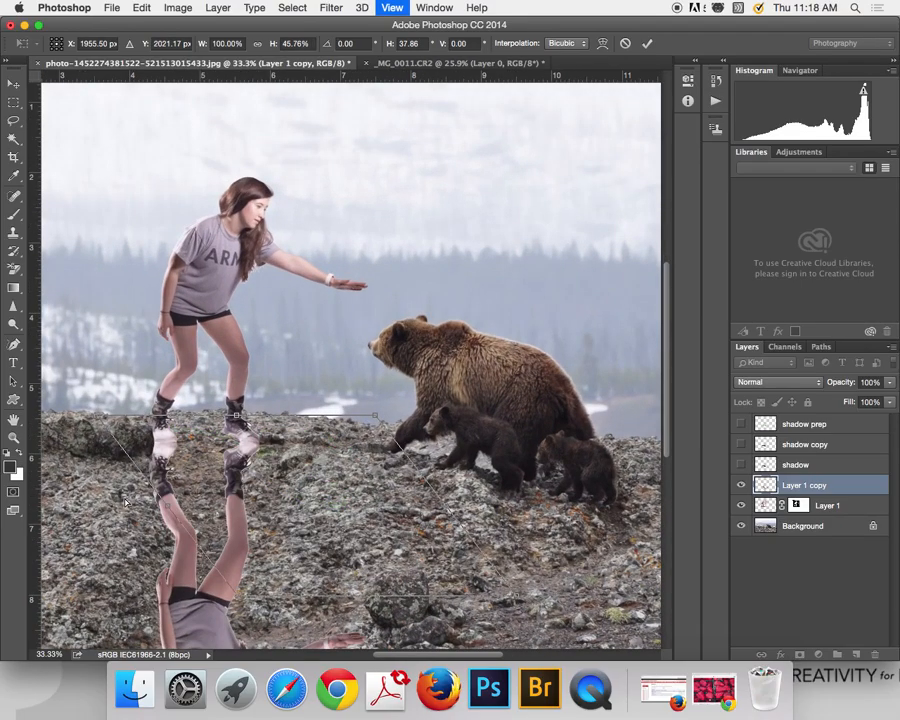
drag(227, 466, 219, 481)
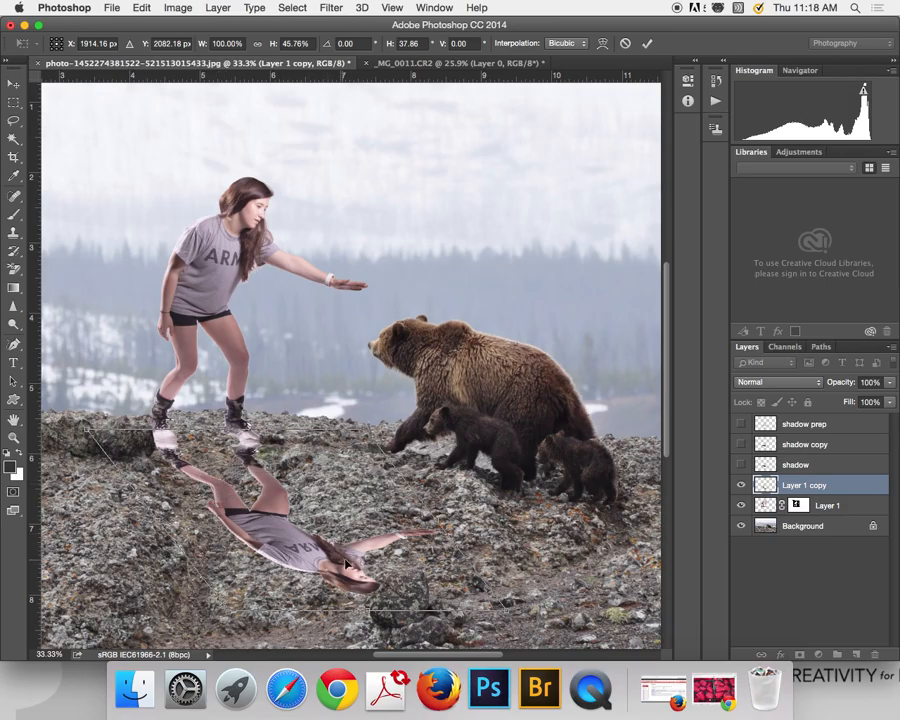
drag(369, 612, 325, 481)
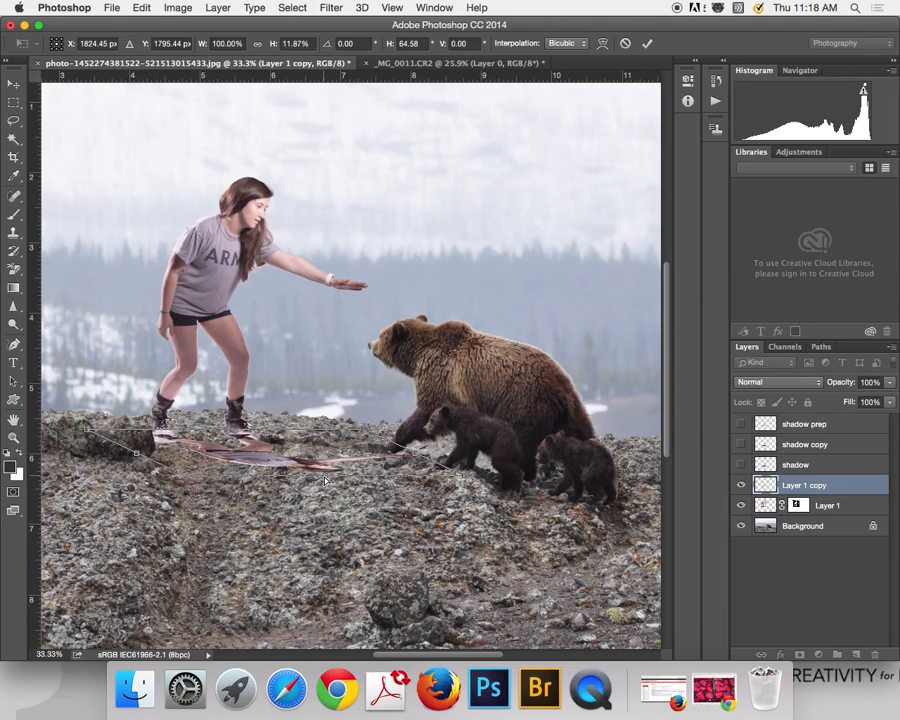
drag(781, 29, 792, 233)
drag(546, 38, 546, 200)
click(484, 88)
click(410, 147)
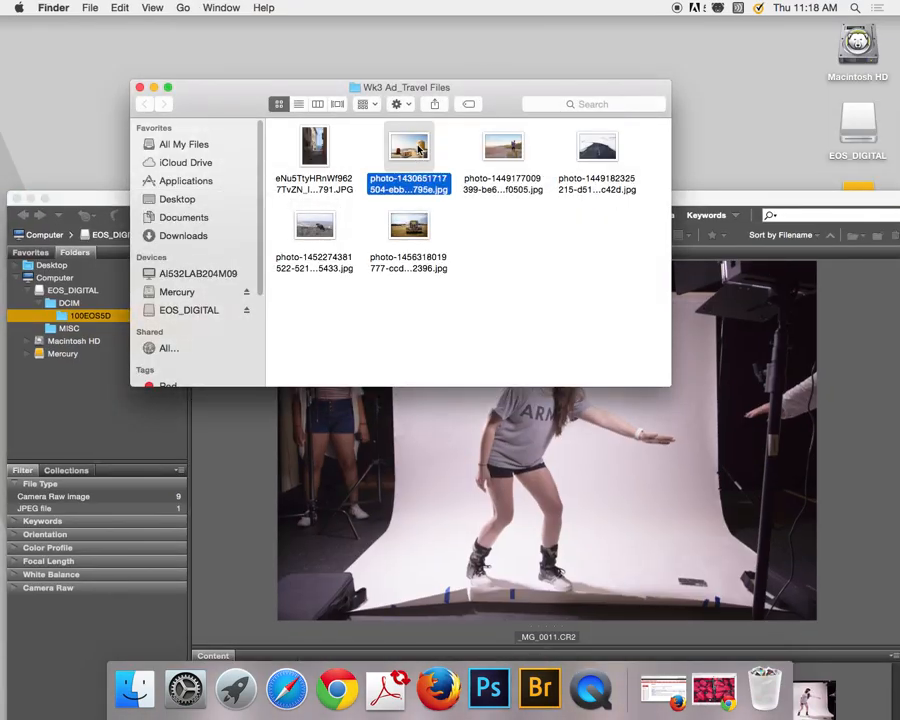
key(space)
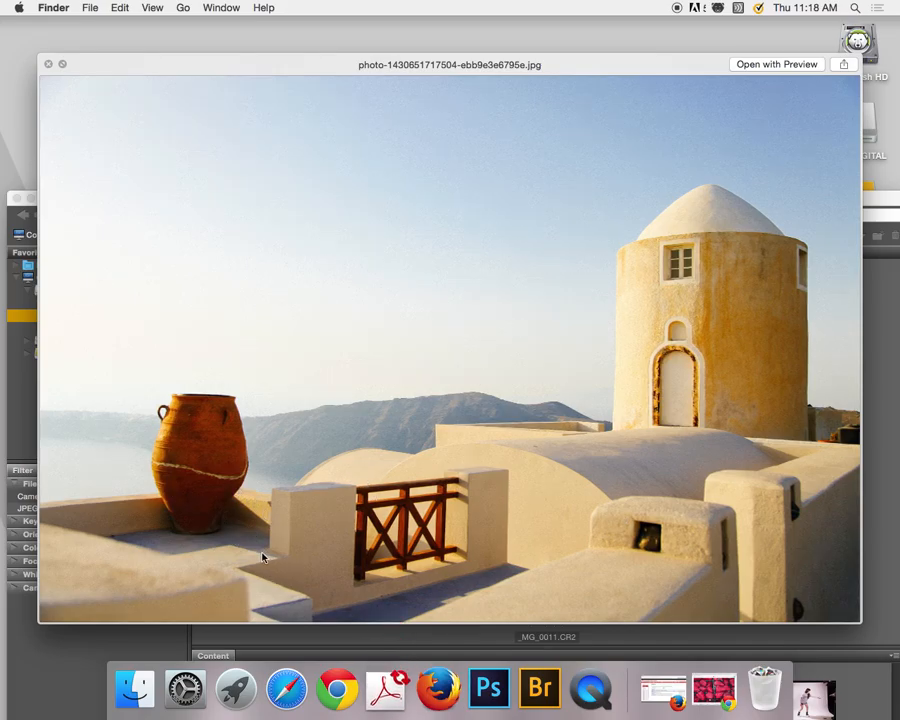
Return to Photoshop and readjust the flipped copy to about 13.96% height with a 56.28° horizontal skew, committing the transform
key(space)
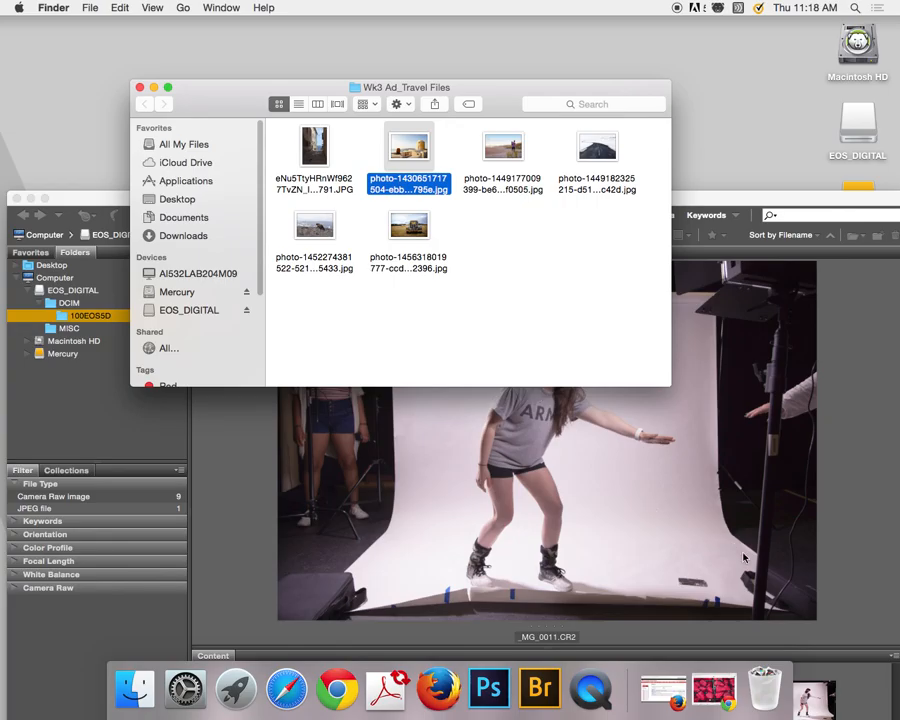
click(489, 692)
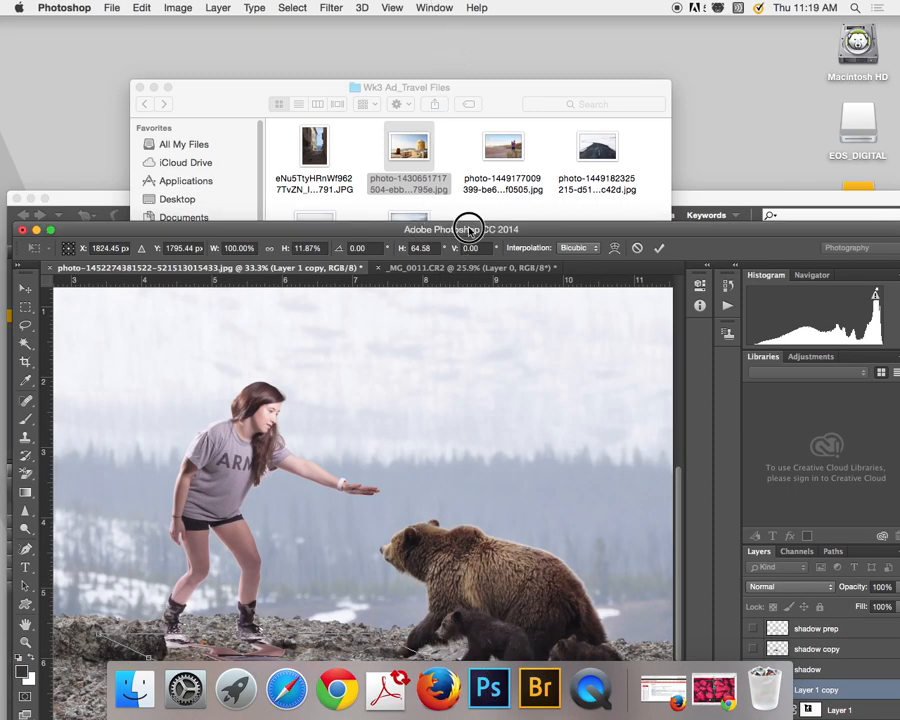
drag(466, 226, 486, 5)
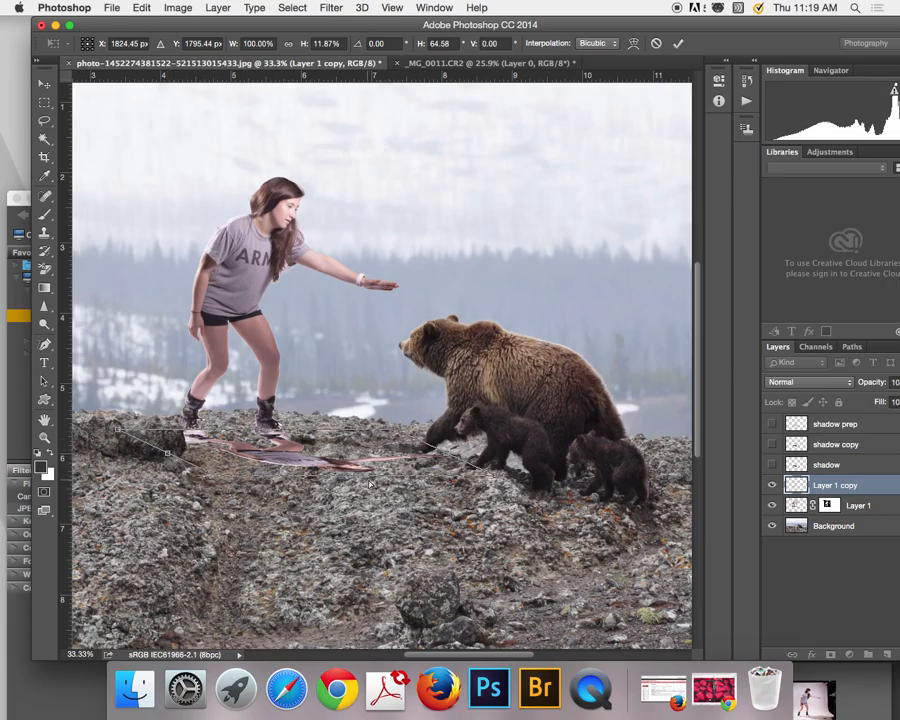
drag(357, 476, 438, 458)
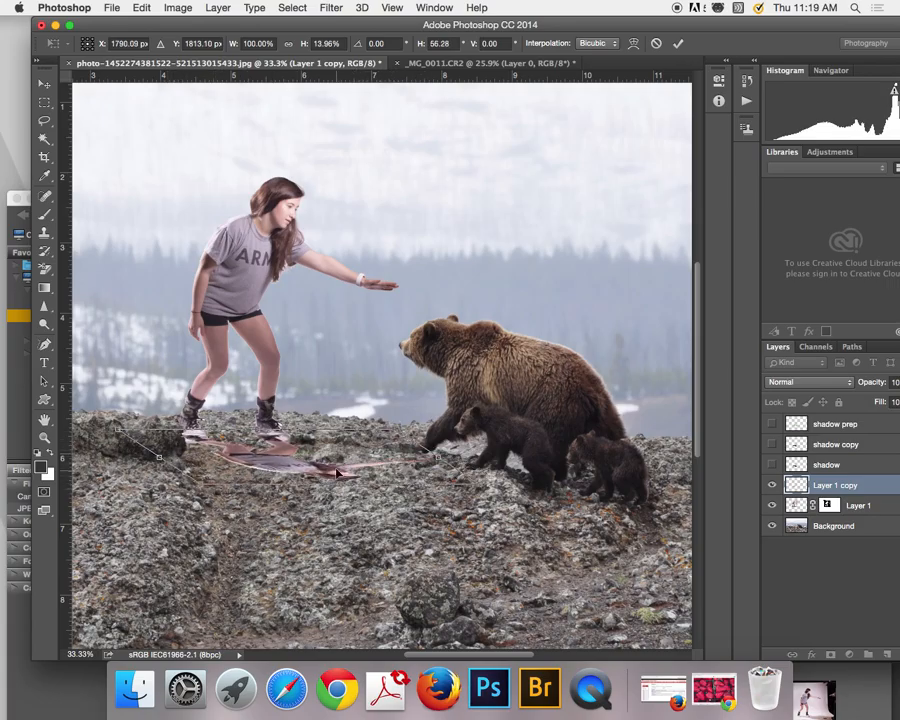
click(675, 44)
Hide Layer 1 and Background, and select the flattened figure on Layer 1 copy by inverting a Magic Wand selection of its surroundings
drag(772, 505, 771, 536)
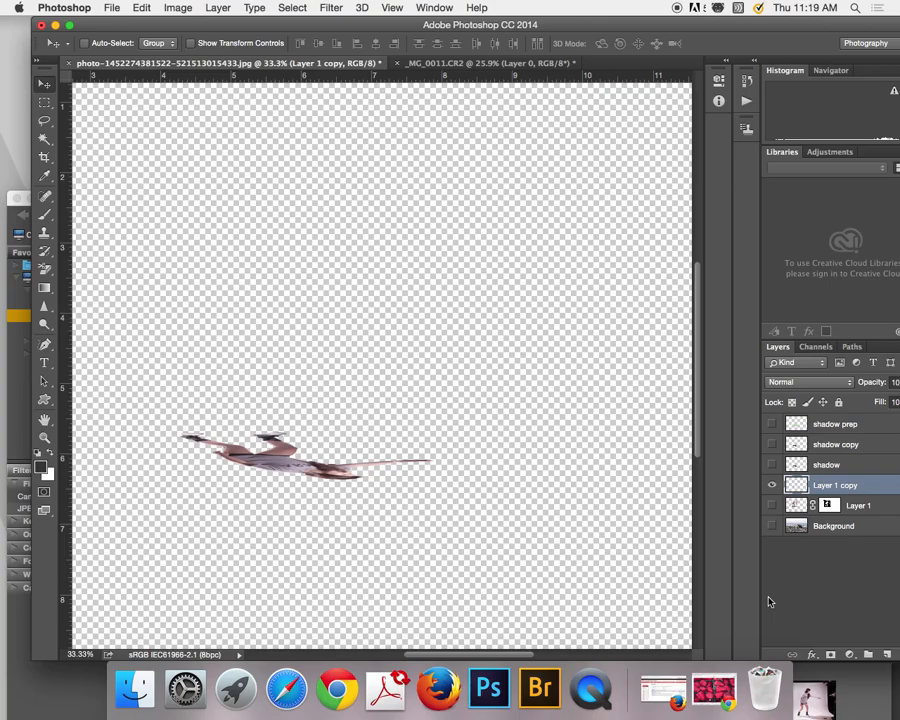
click(47, 139)
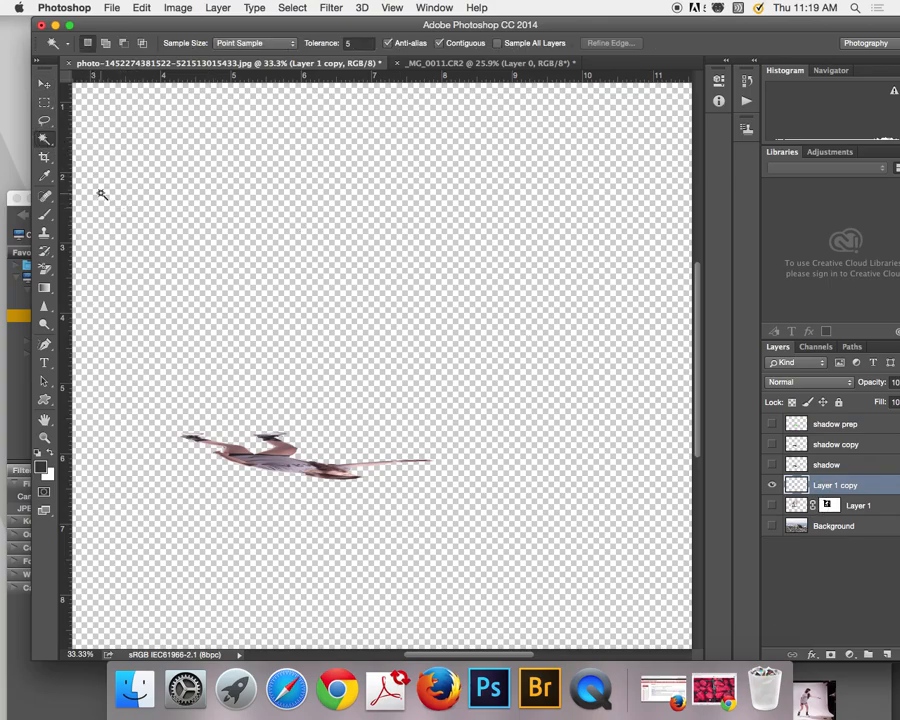
click(213, 278)
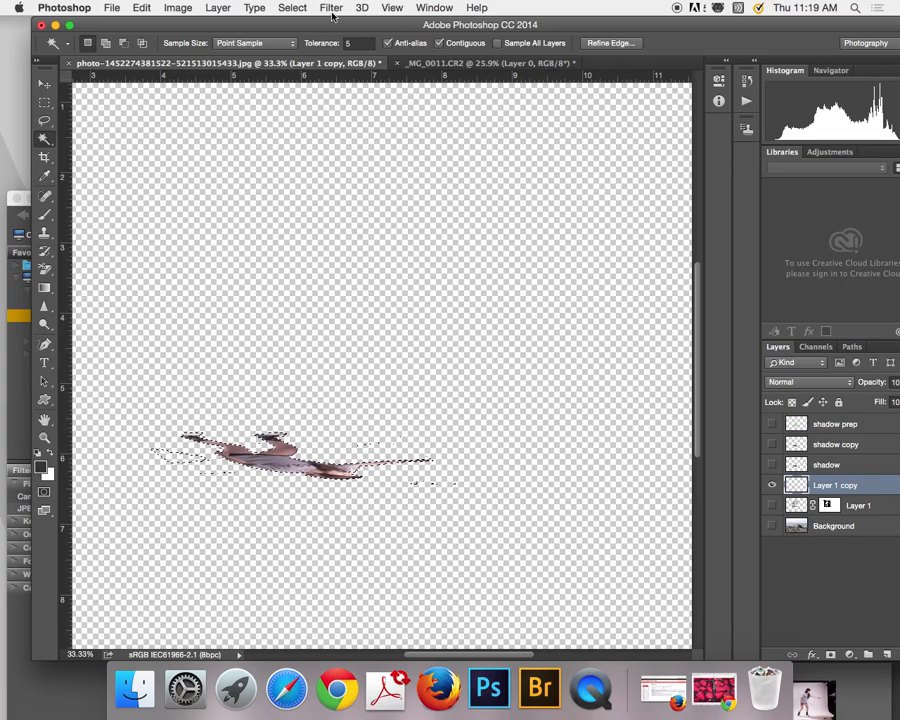
key(e)
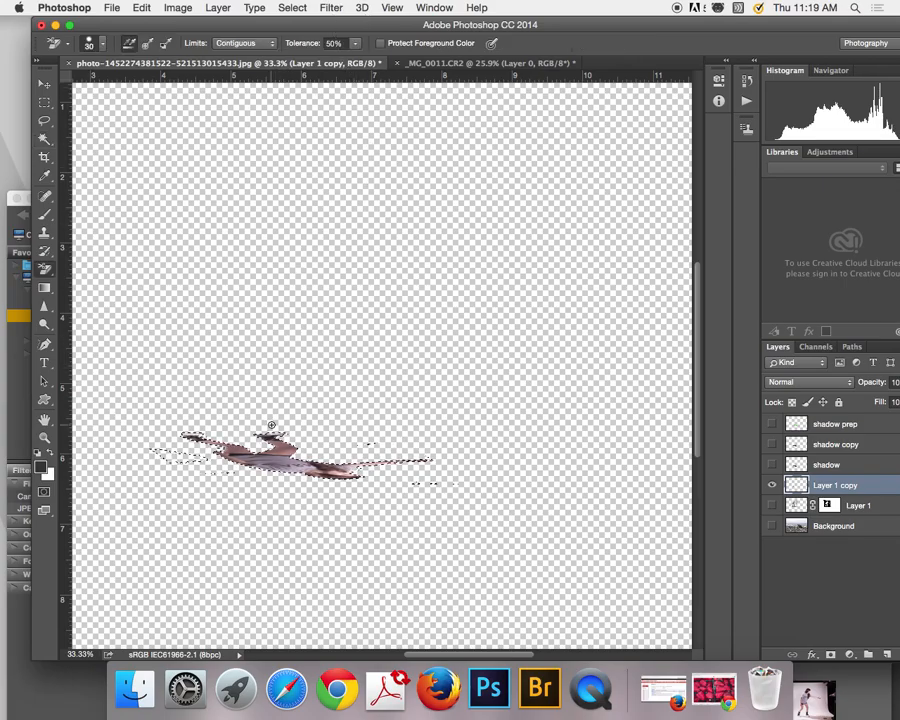
drag(45, 267, 92, 261)
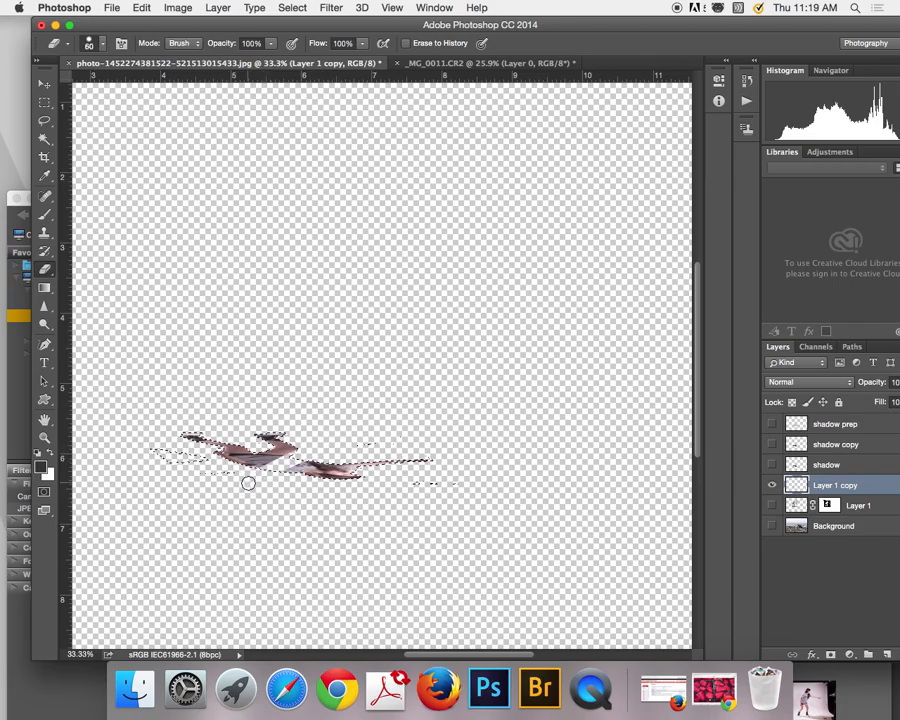
key(super+z)
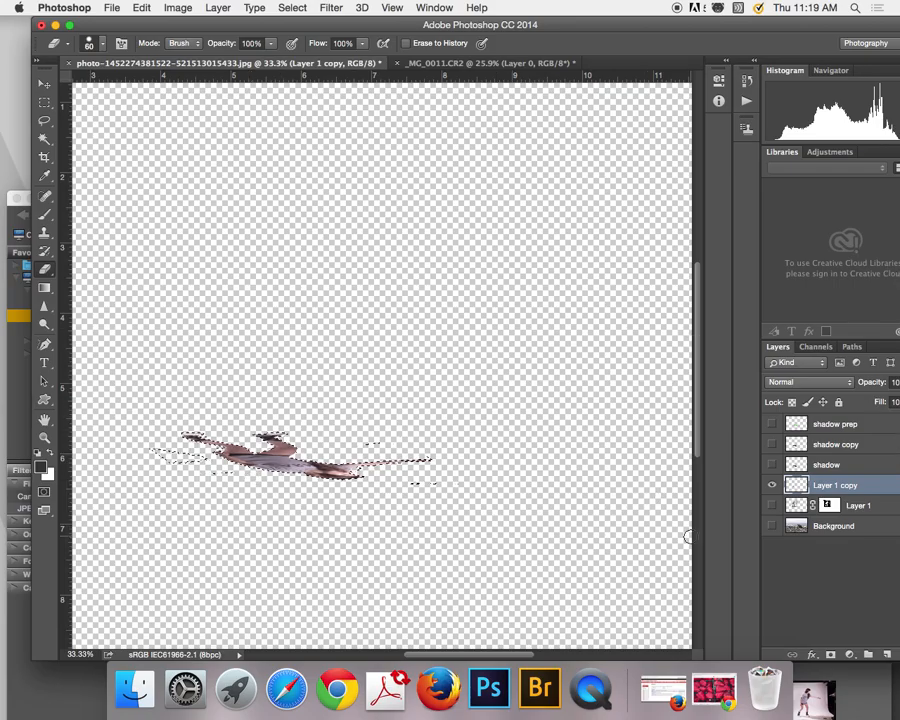
Add a new layer above Layer 1 copy and fill the selected silhouette with the dark grey foreground colour #363437
click(886, 654)
drag(842, 24, 810, 22)
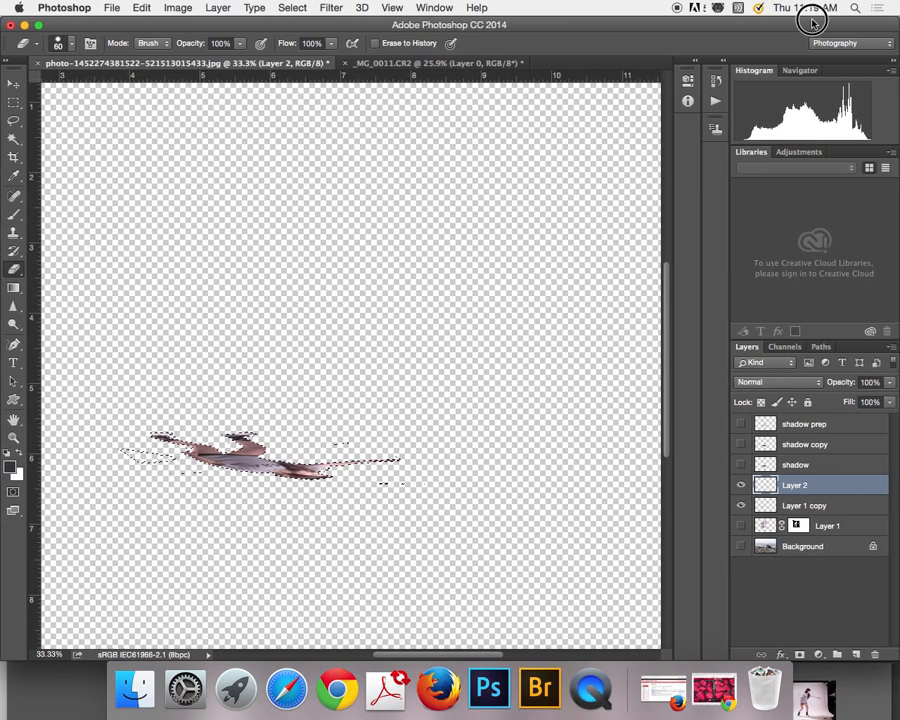
click(9, 467)
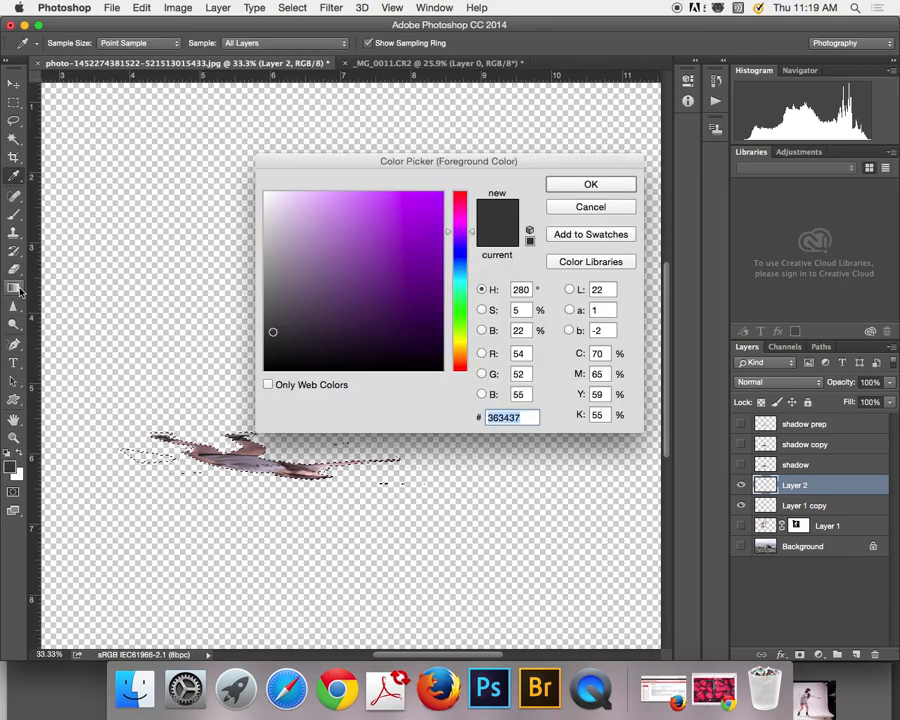
click(620, 205)
mouse_move(18, 291)
mouse_down()
mouse_move(72, 285)
mouse_move(74, 294)
mouse_up()
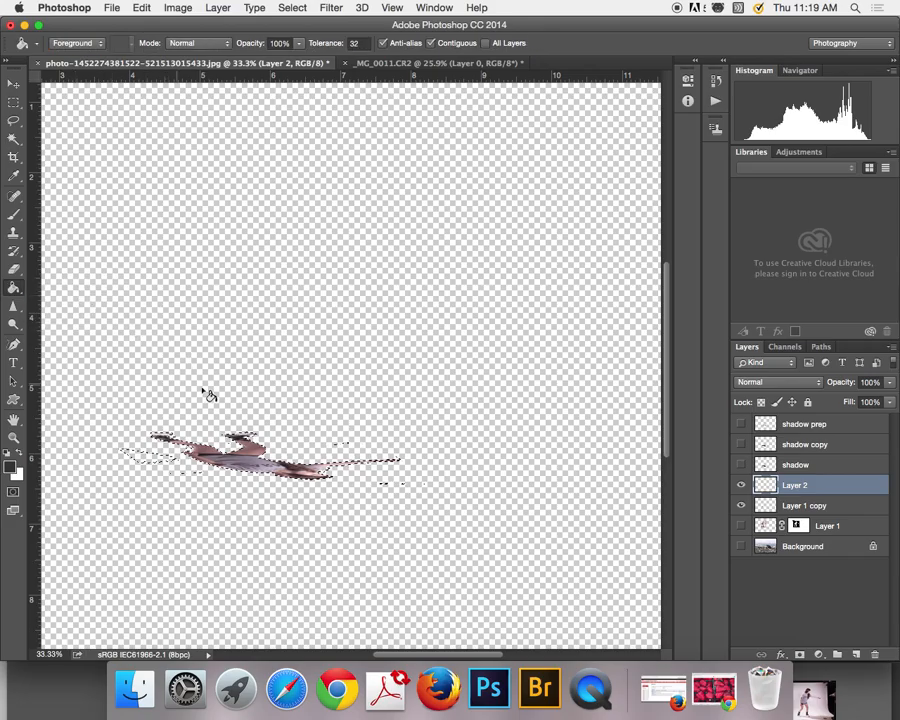
click(241, 457)
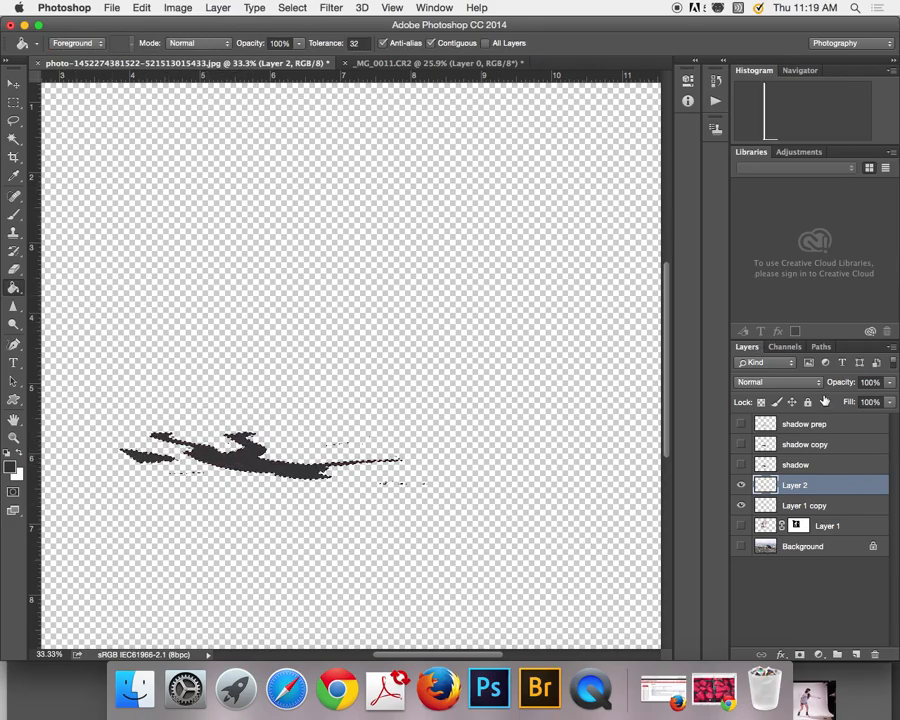
Make all layers visible except shadow prep
drag(741, 526, 741, 543)
drag(741, 424, 739, 456)
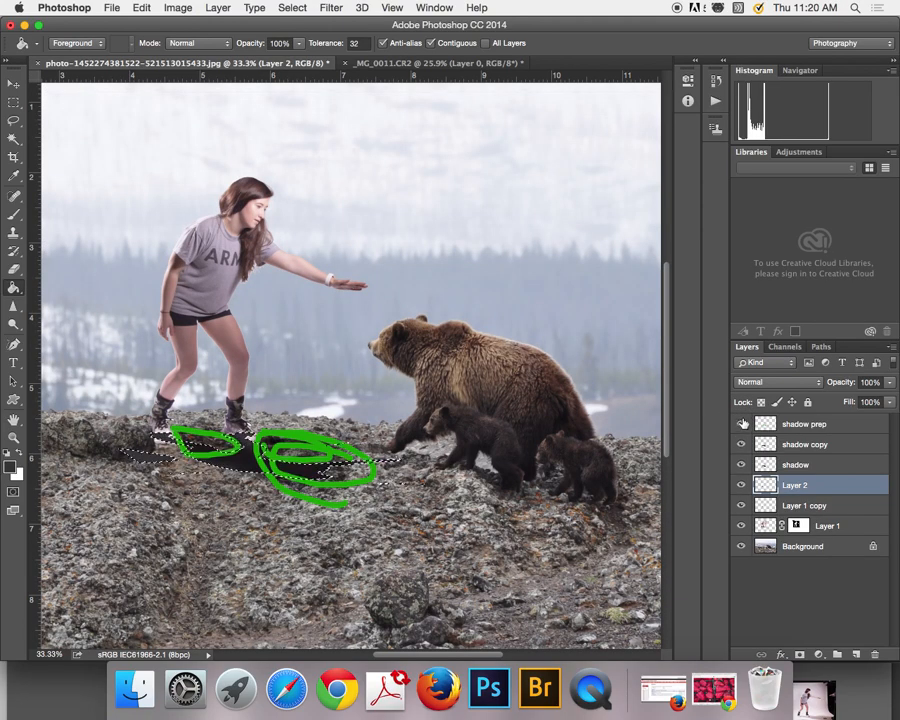
click(742, 424)
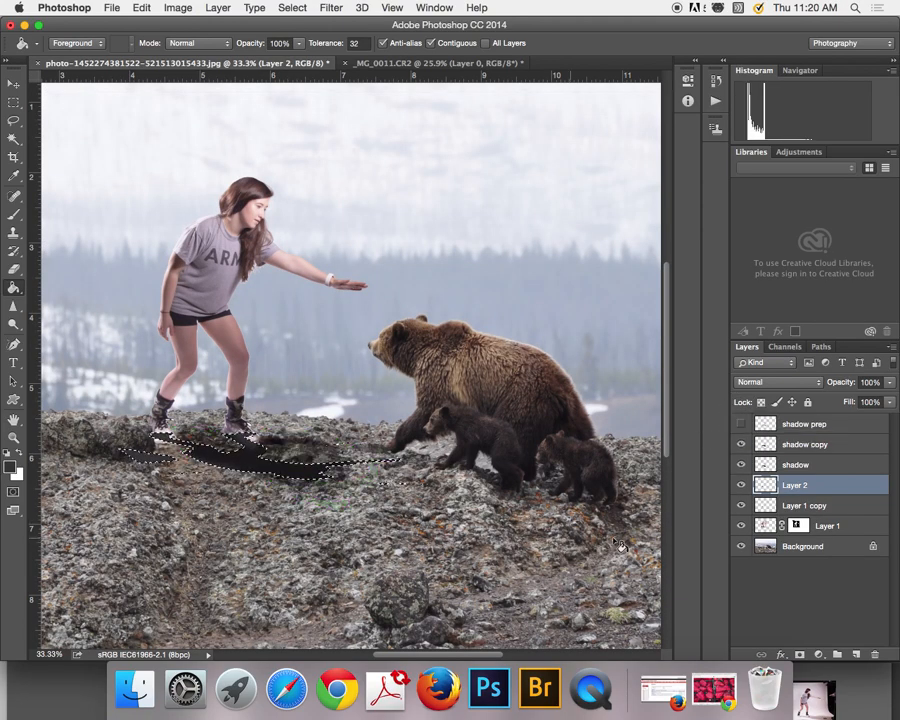
Rename the filled silhouette layer, Layer 2, as "shadow drop"
double_click(795, 485)
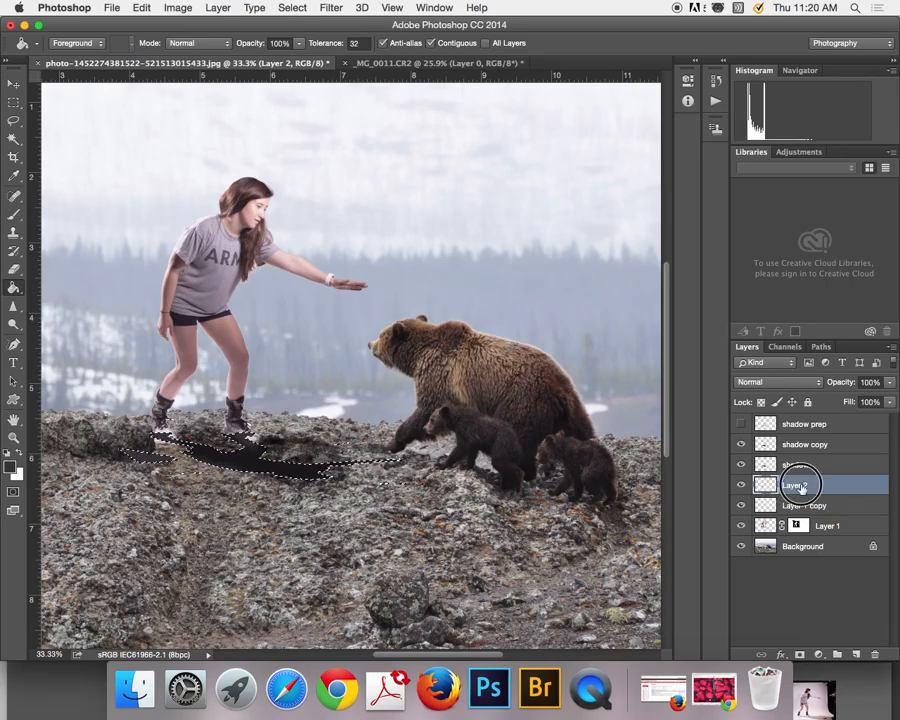
text(sha)
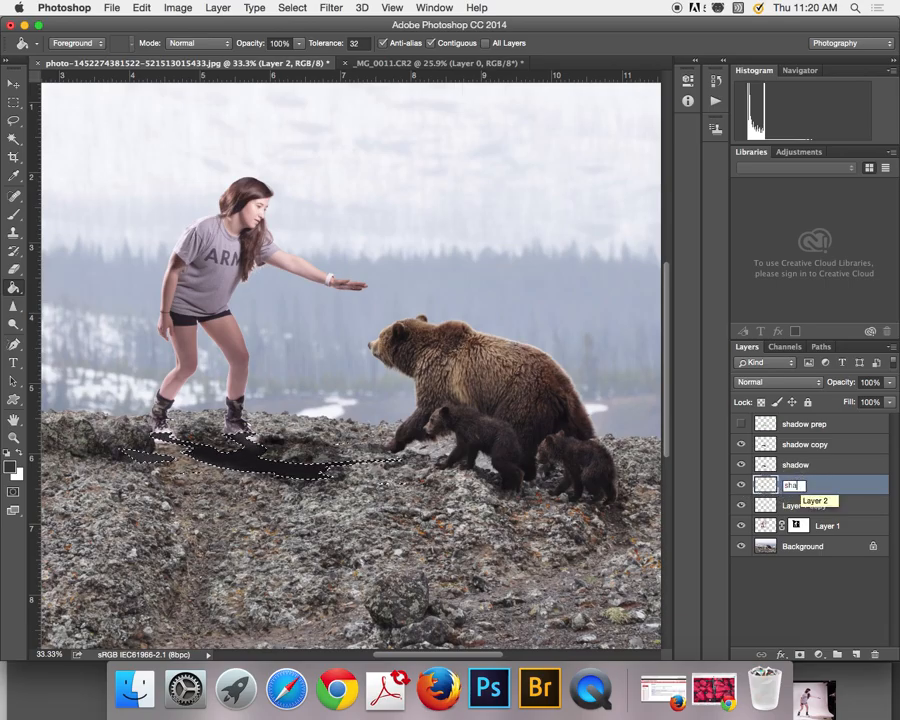
text(dow drop)
key(Return)
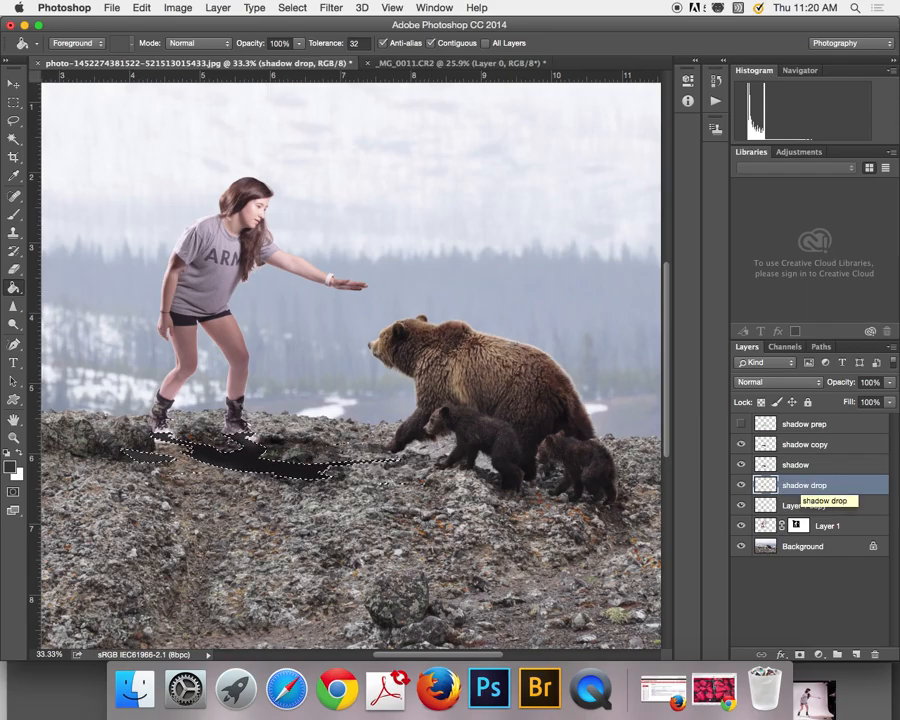
Hide the shadow drop layer and toggle Layer 1 copy to compare, leaving both layers hidden
click(738, 484)
click(740, 506)
click(740, 506)
click(741, 507)
click(741, 507)
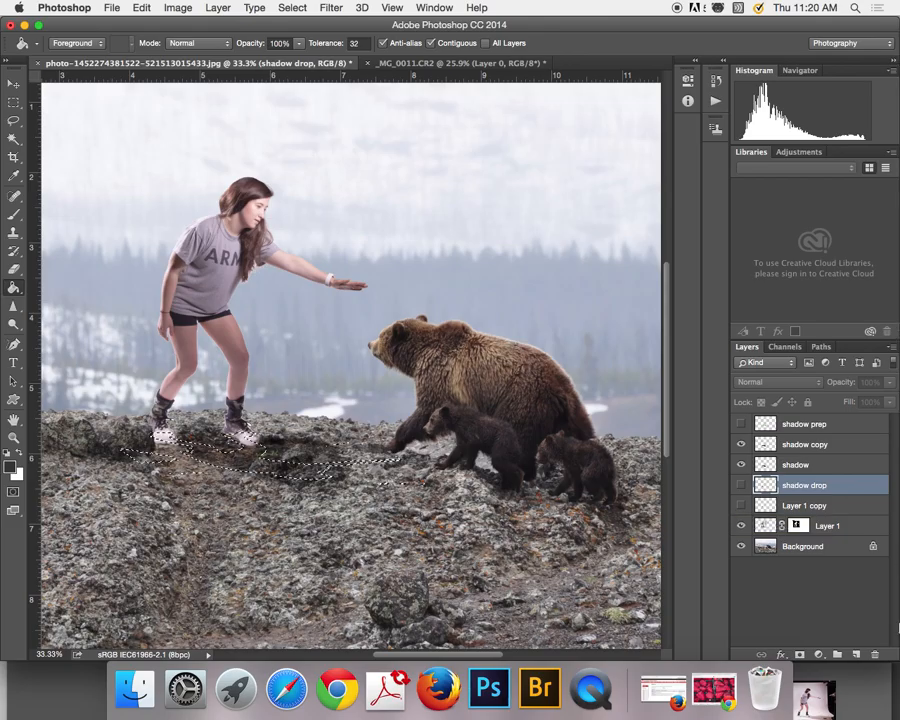
Rename Layer 1 copy as "girl flip"
click(795, 506)
double_click(795, 506)
text(gr)
key(BackSpace)
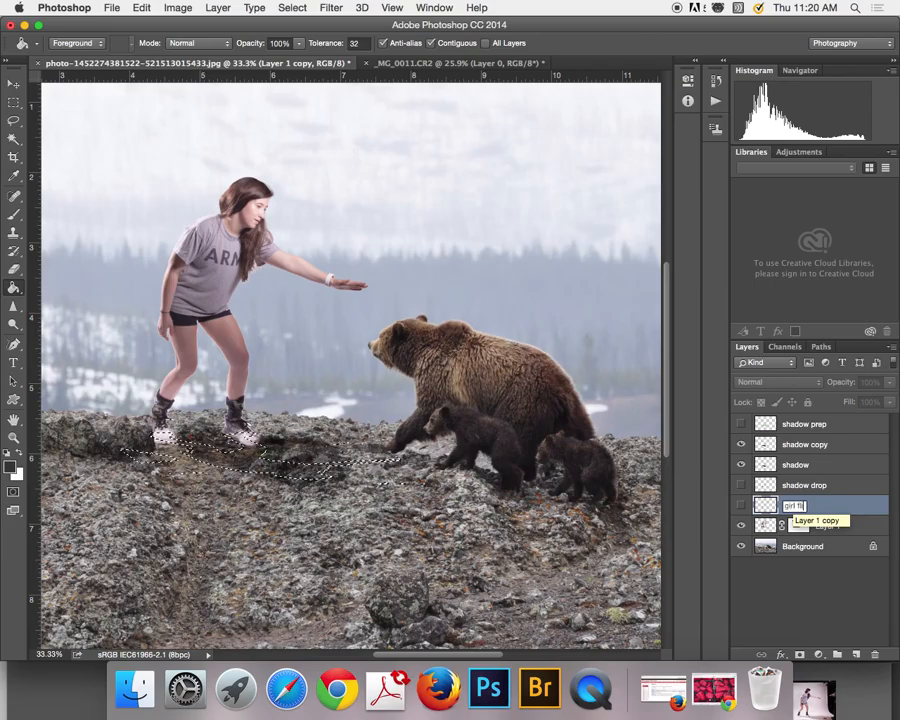
text(irl flip)
key(Return)
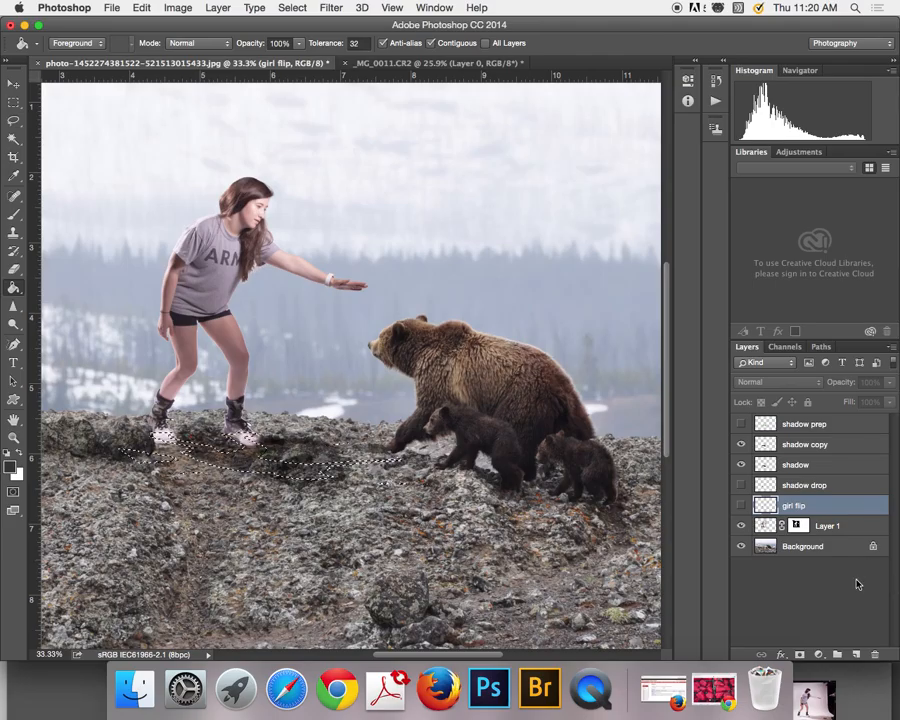
Show only the girl flip layer and clear the selection
click(741, 506)
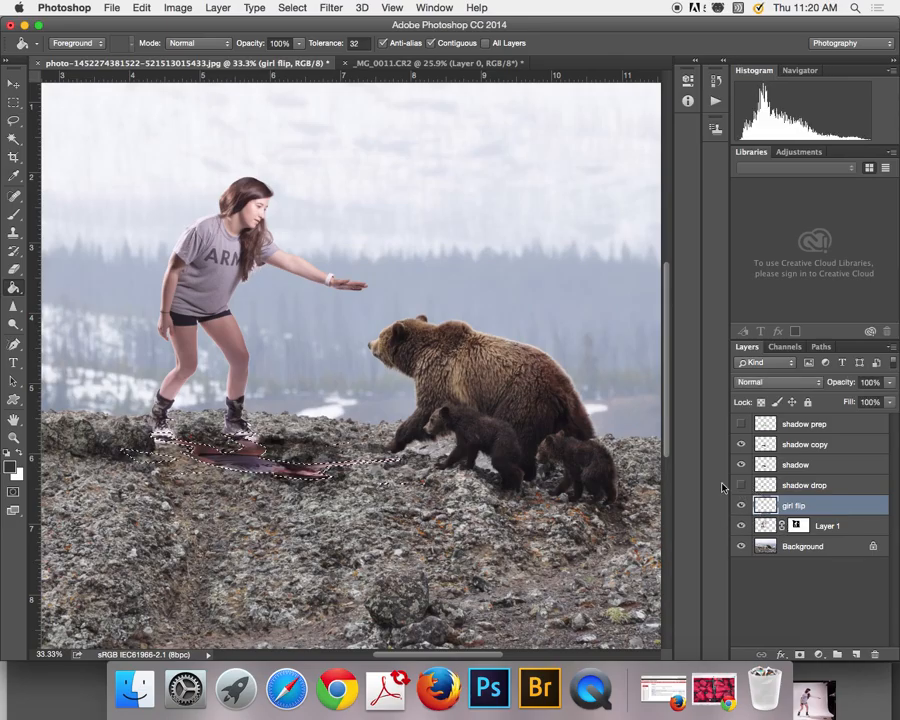
drag(741, 527, 743, 560)
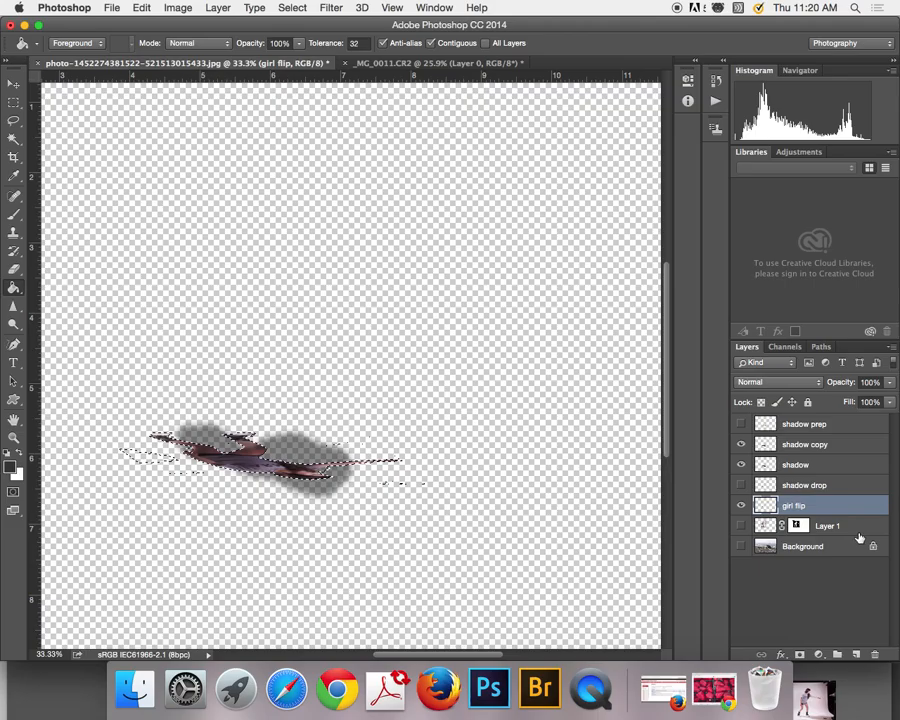
click(741, 444)
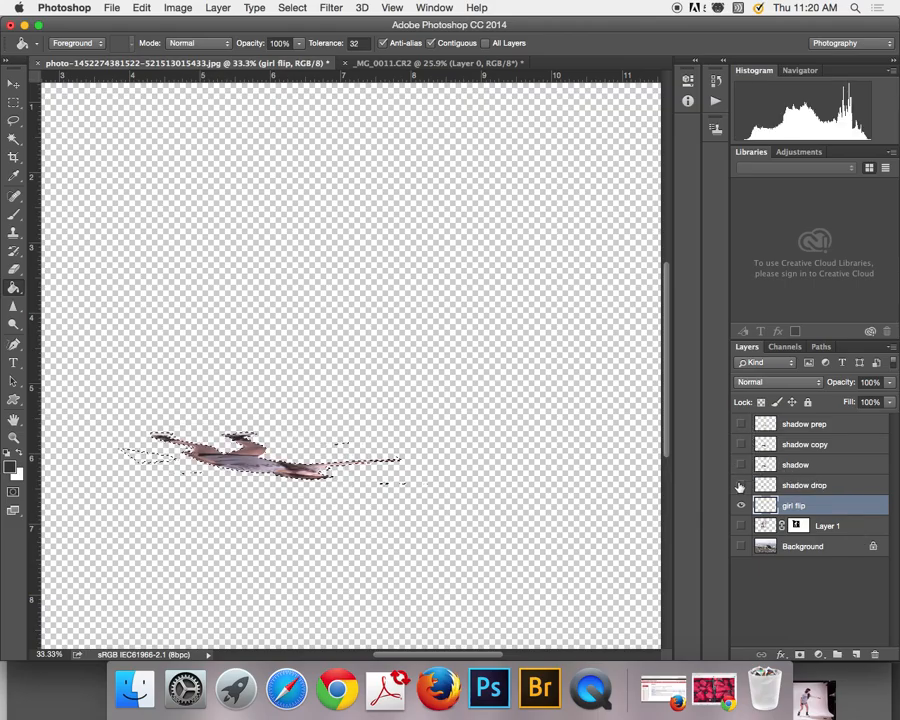
key(super+d)
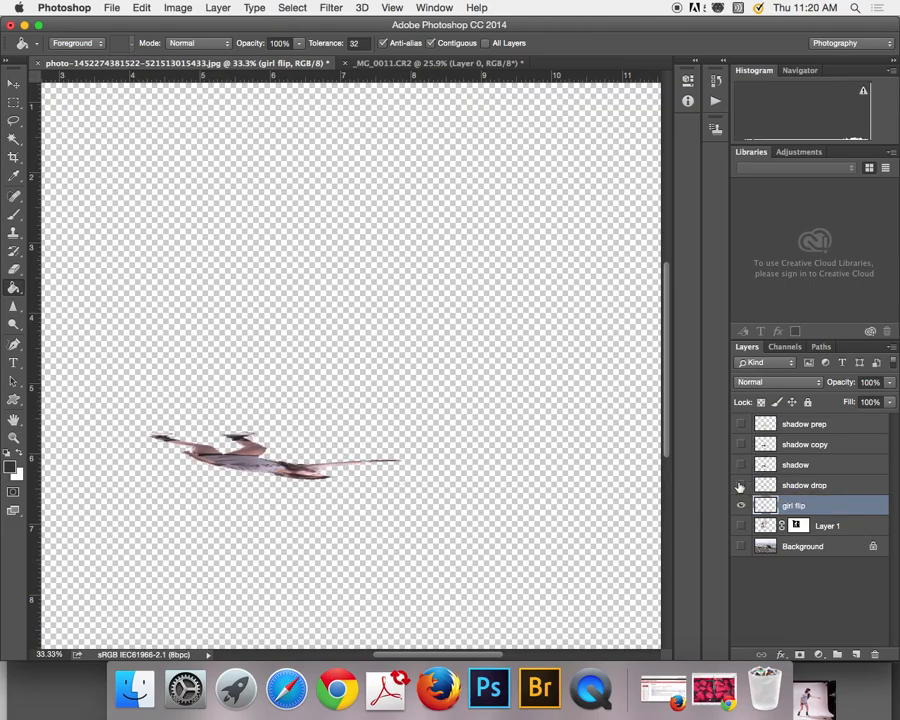
key(super+0)
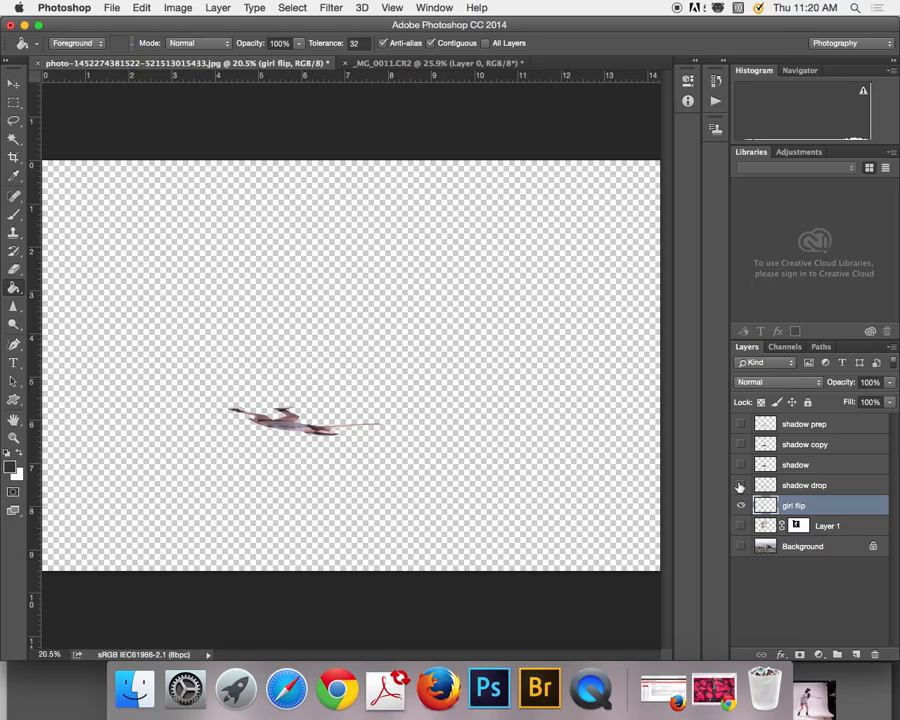
click(13, 137)
click(116, 247)
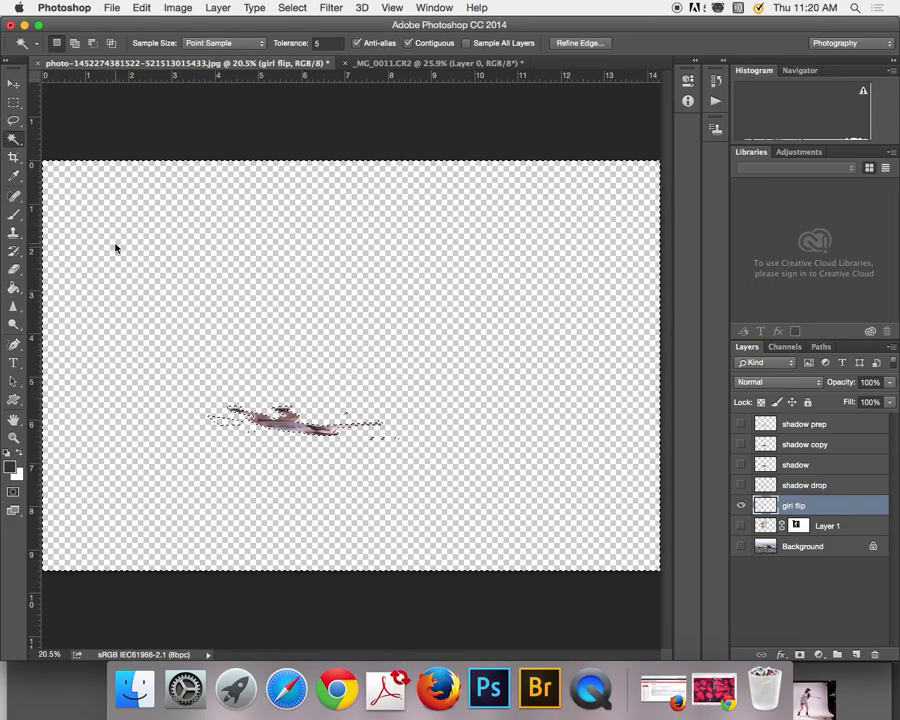
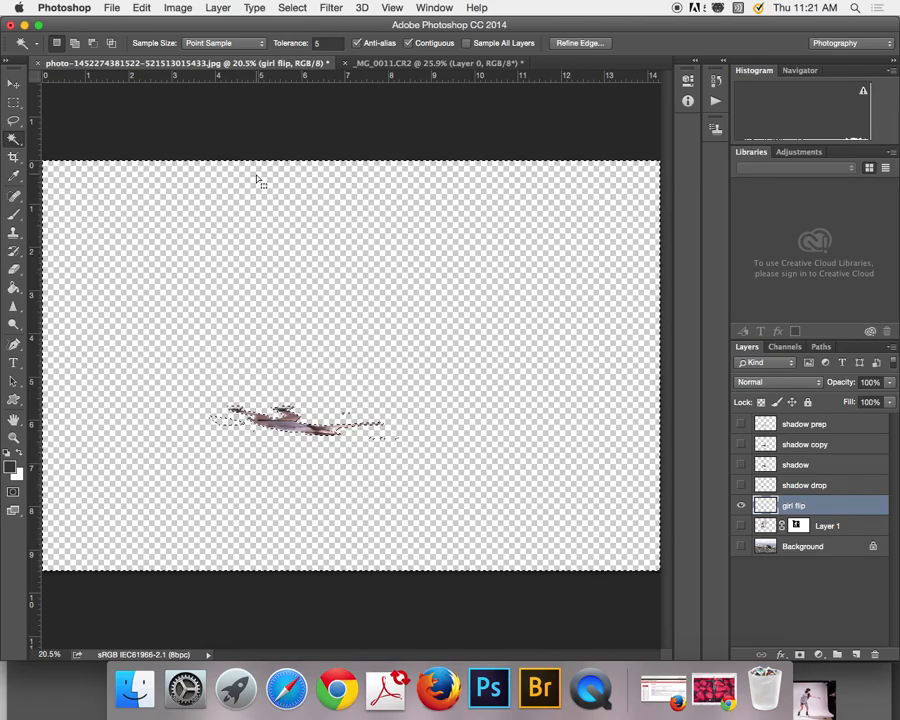
alt+click(257, 180)
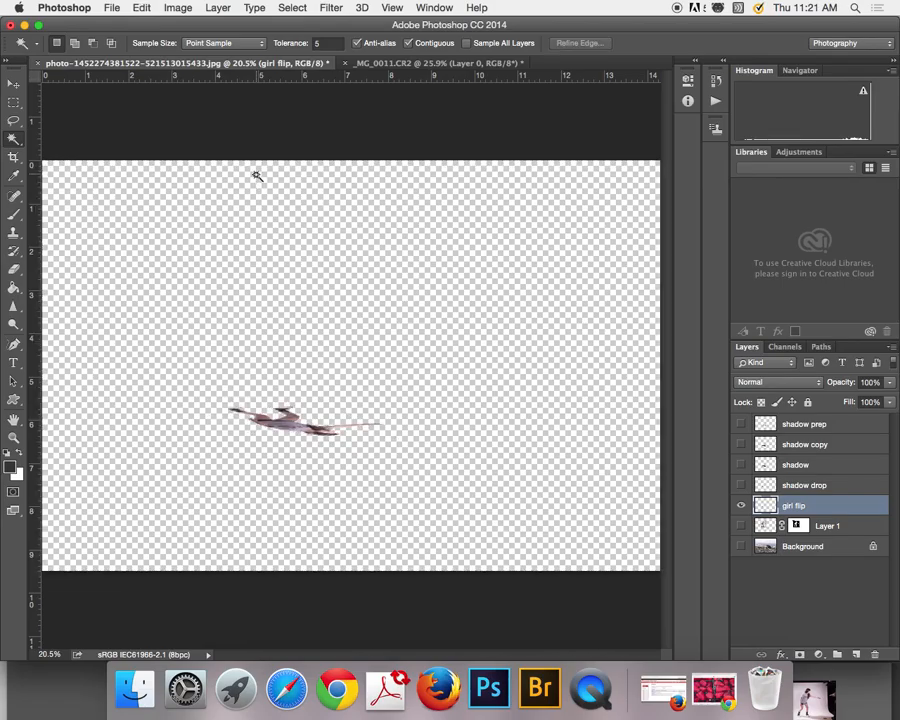
Try selecting the flipped figure's grey shirt with the Magic Wand at tolerance 5
click(288, 423)
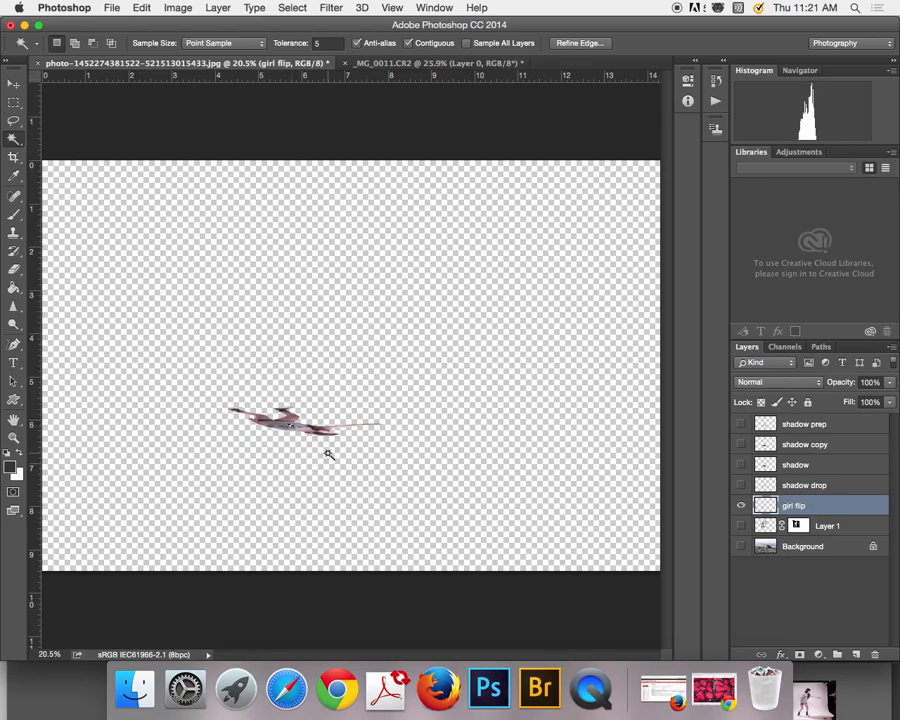
key(super+plus)
key(super+plus)
key(super+plus)
key(super+plus)
key(super+plus)
key(super+plus)
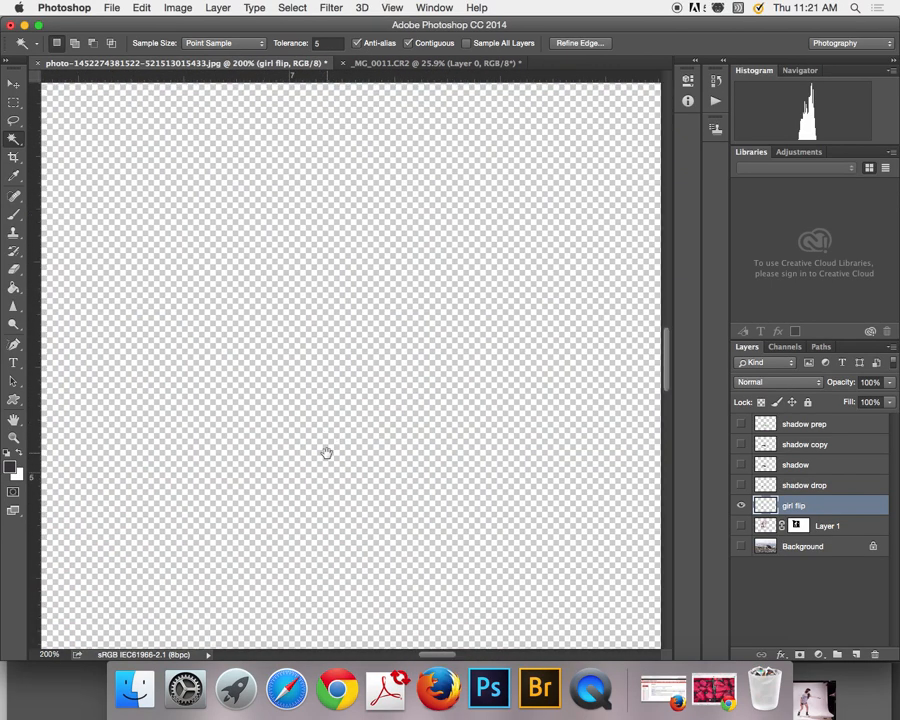
click(235, 508)
scroll(235, 508, down, 5)
click(317, 450)
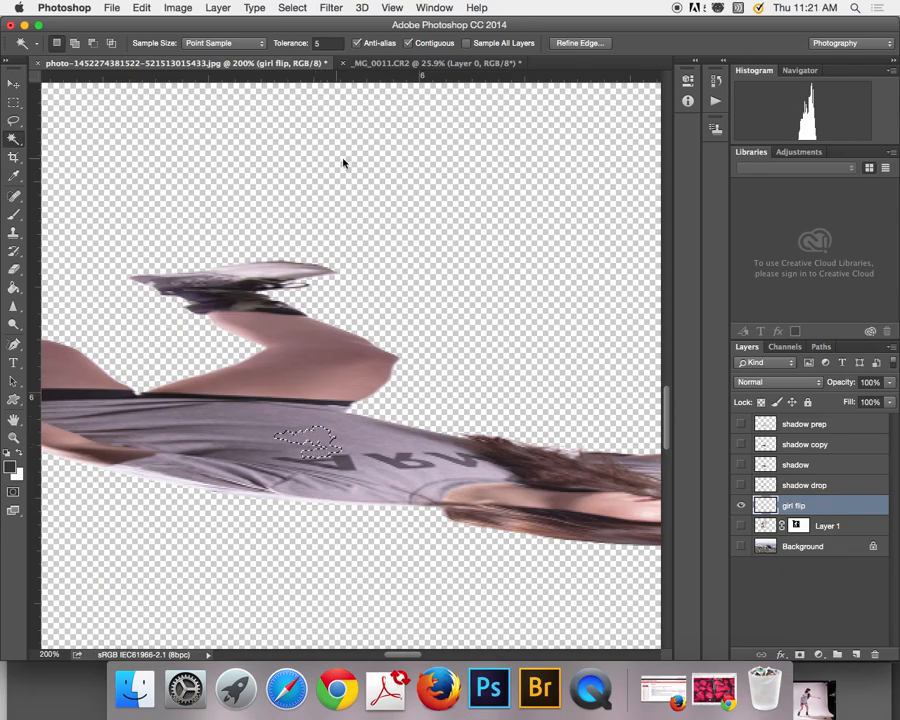
Set the Magic Wand tolerance to 50 and select the flipped figure's bent bare leg
click(328, 43)
text(50)
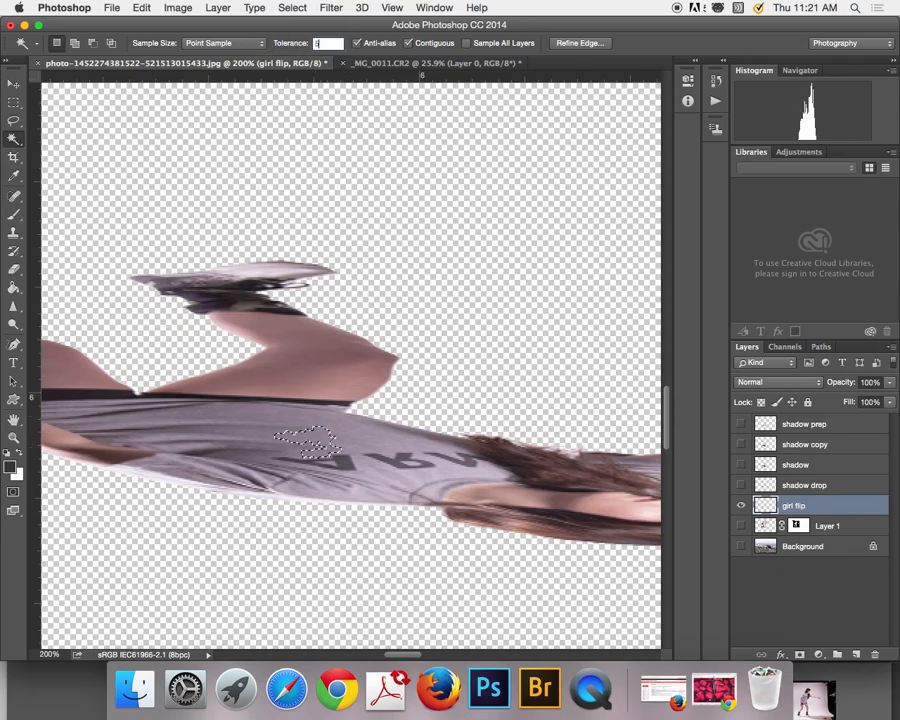
click(225, 396)
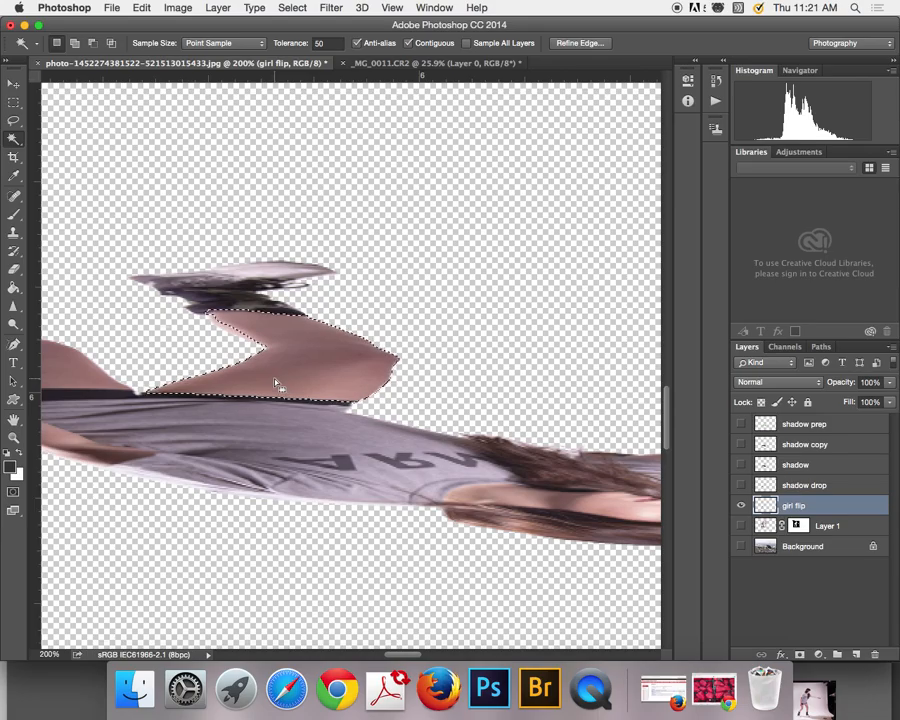
Select the whole flipped figure by picking the transparent surroundings with the Magic Wand and inverting the selection
key(super+z)
click(648, 209)
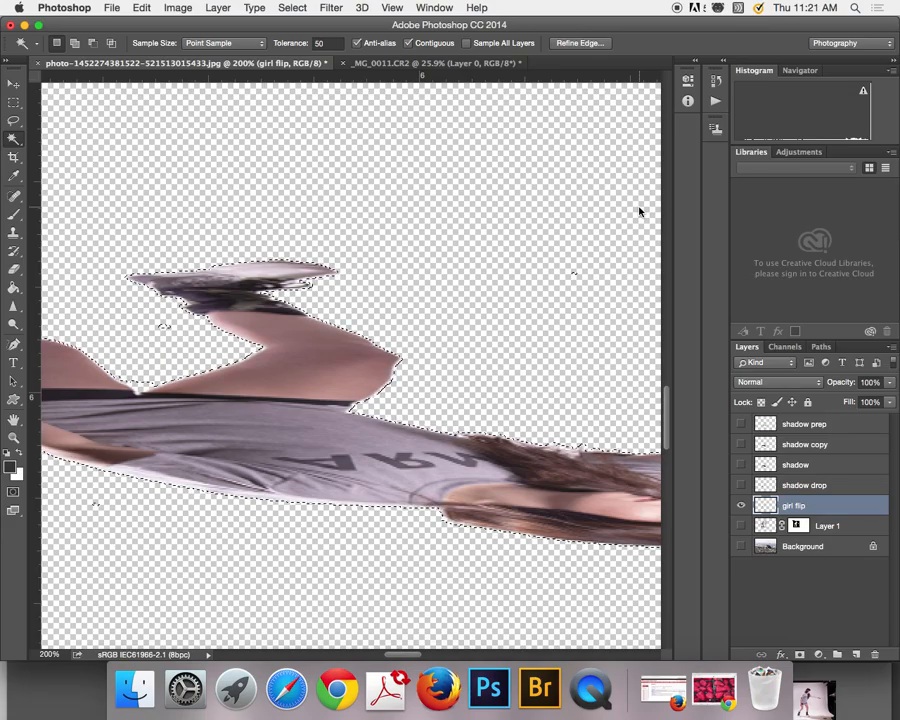
key(shift+super+i)
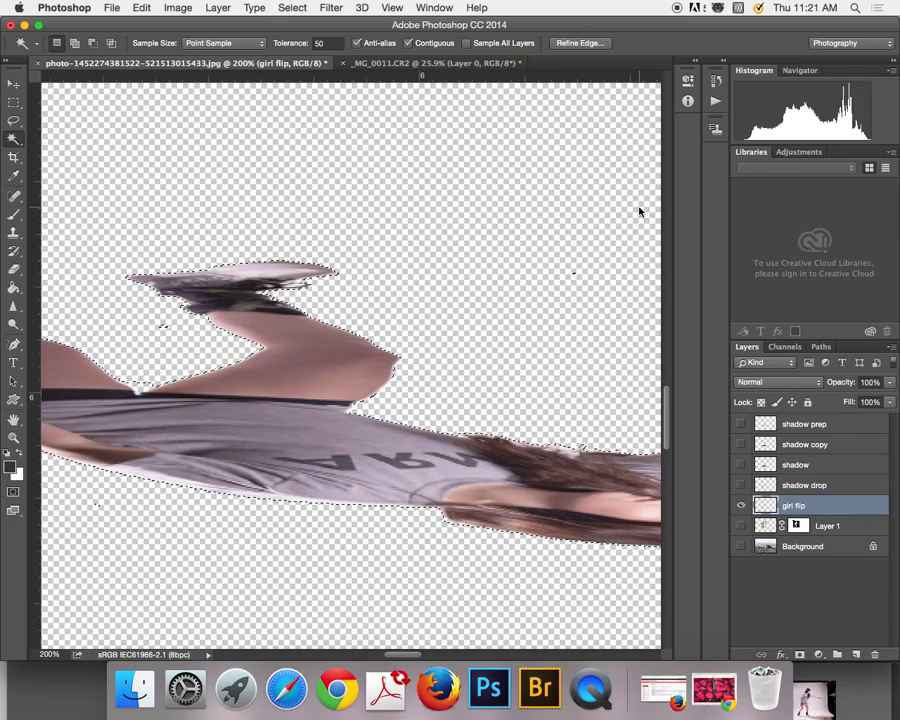
key(super+0)
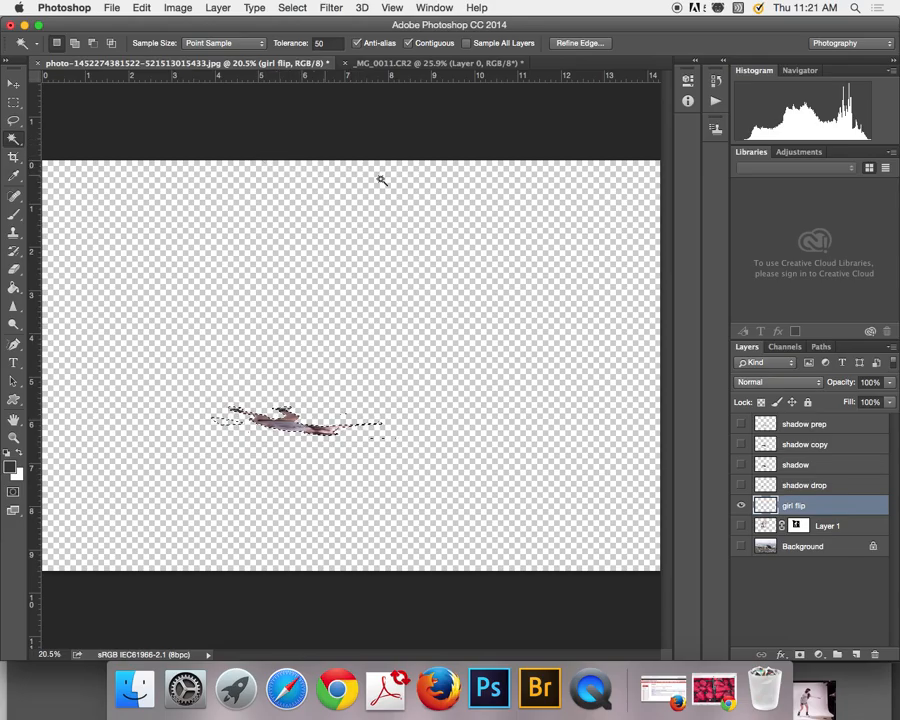
Show the Background, Layer 1 and shadow drop layers, hide girl flip, and clear the selection
drag(741, 526, 741, 546)
click(741, 485)
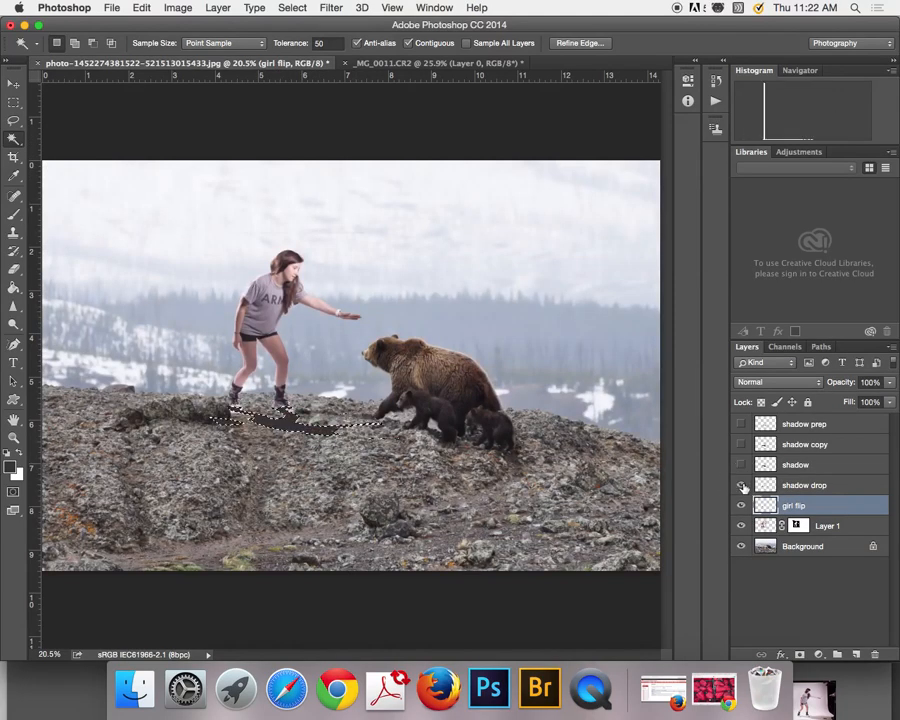
click(741, 505)
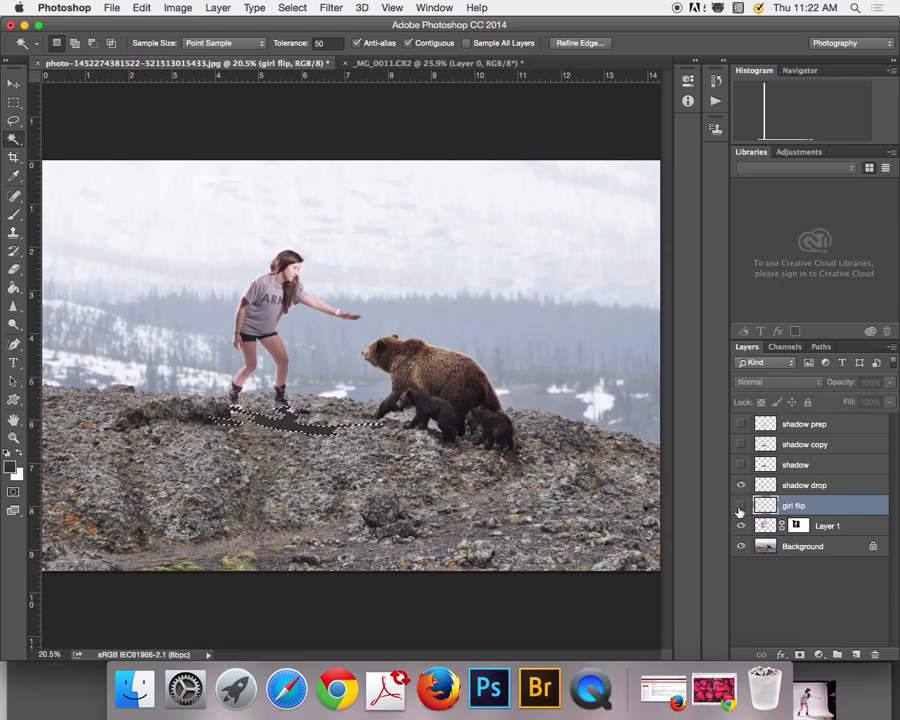
key(super+equal)
key(super+equal)
key(super+equal)
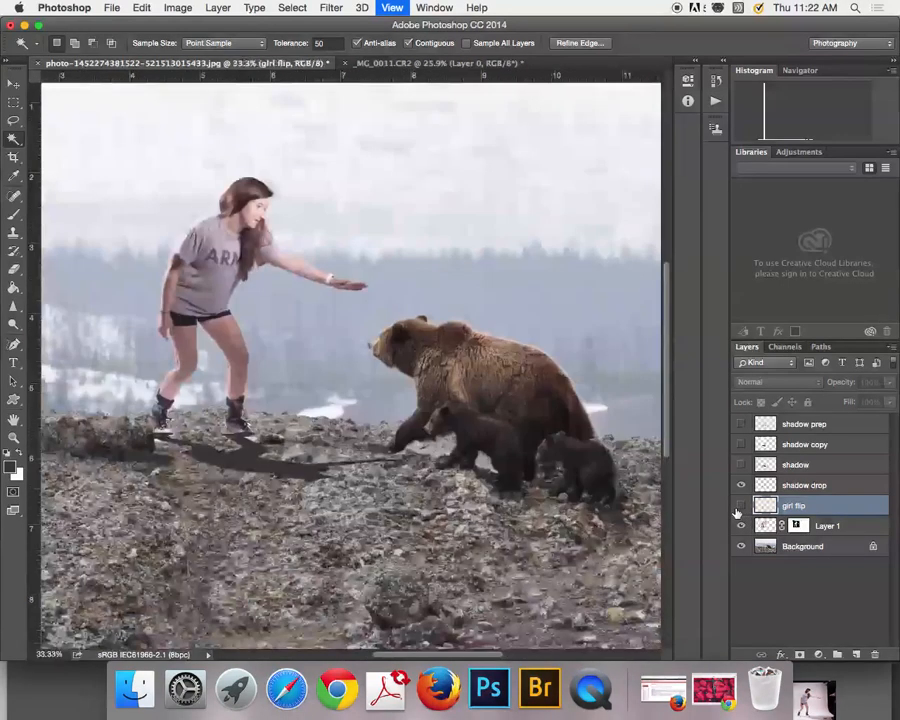
drag(220, 510, 345, 470)
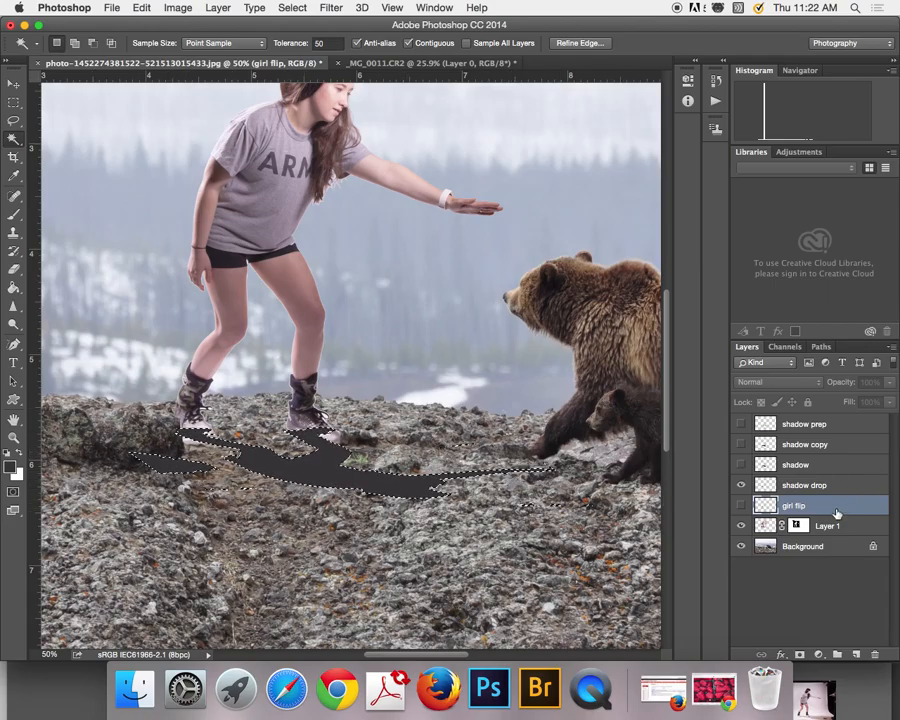
key(super+d)
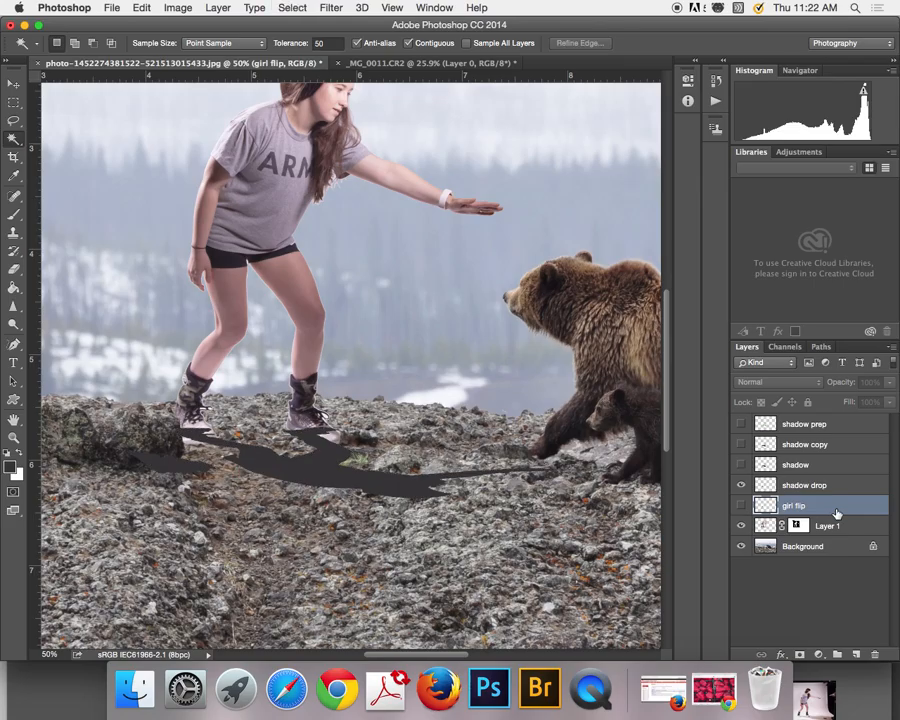
Move the shadow drop layer slightly down and right below the boots and erase its detached fragment beside the woman's back foot
key(v)
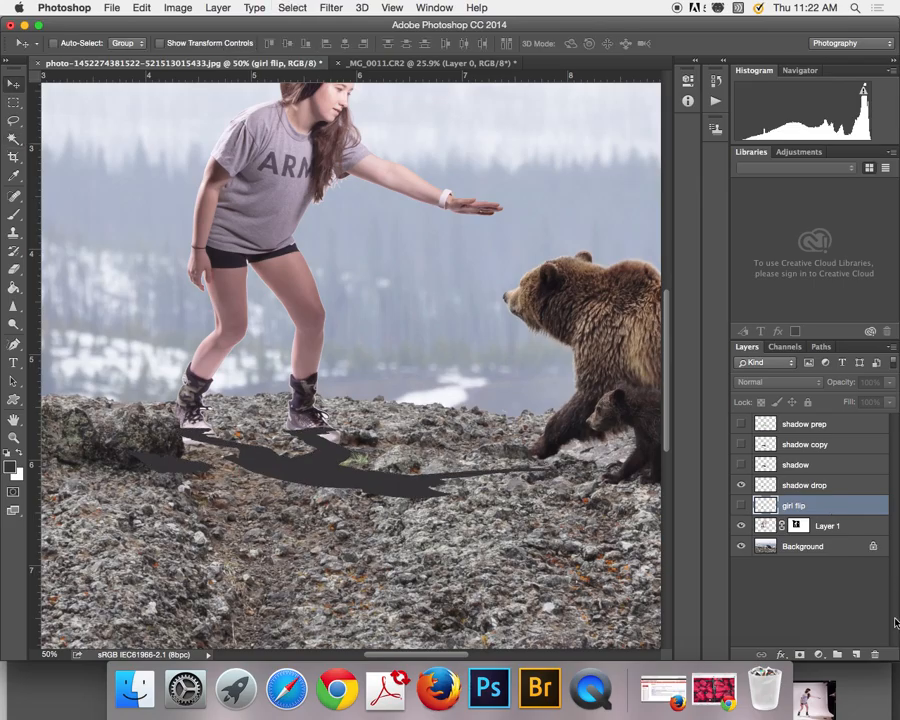
drag(322, 468, 347, 474)
click(803, 489)
drag(290, 464, 300, 480)
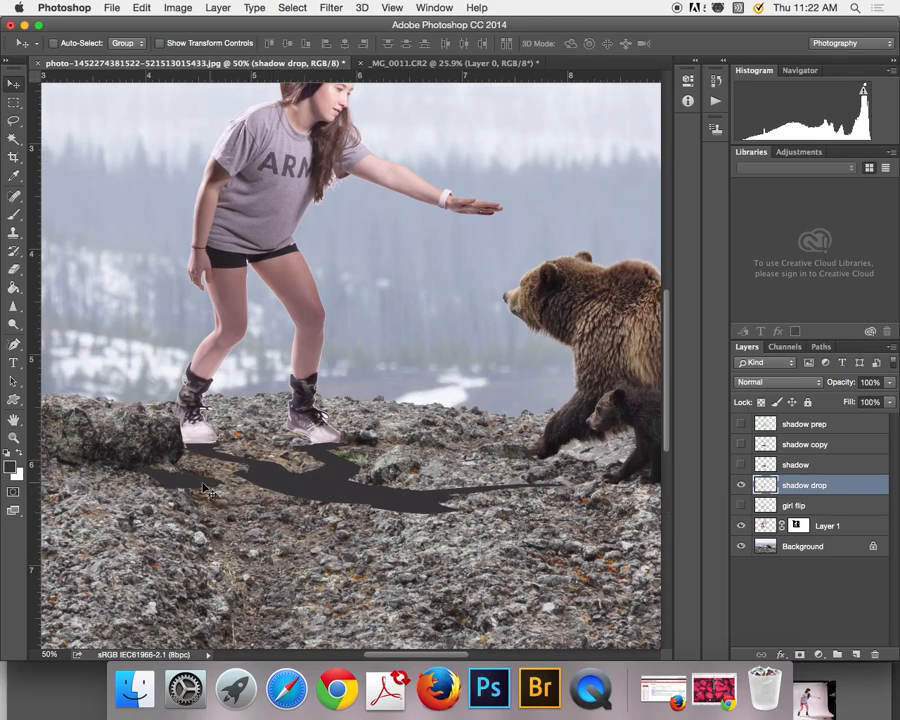
key(e)
mouse_move(139, 470)
mouse_down()
mouse_move(174, 471)
mouse_move(187, 484)
mouse_move(210, 484)
mouse_move(158, 496)
mouse_up()
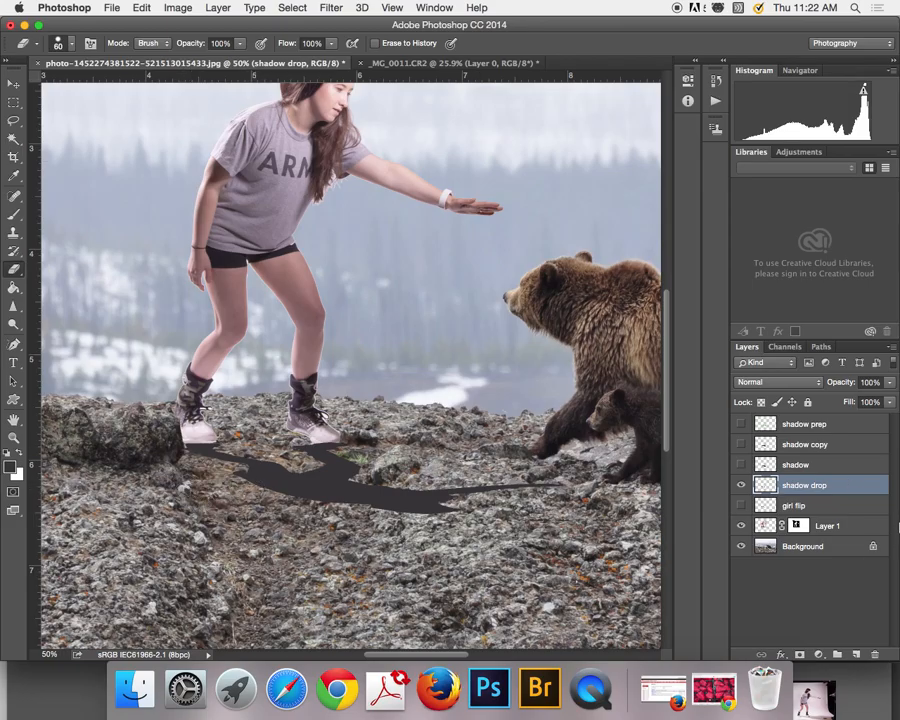
Set the shadow drop layer's blend mode to Overlay and soften it with an 8.5-pixel Gaussian Blur
click(770, 382)
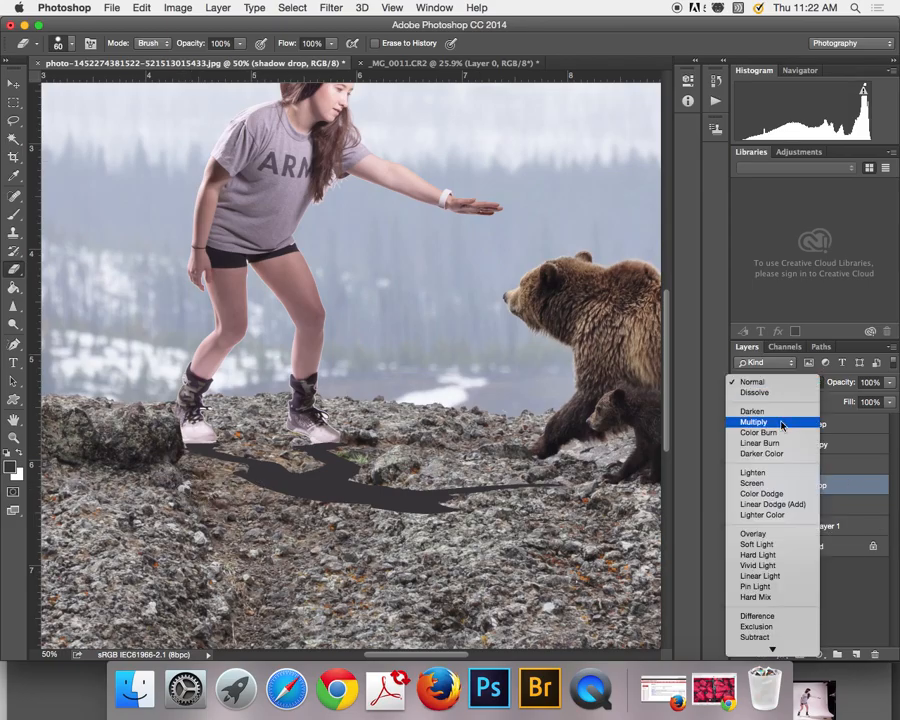
click(754, 533)
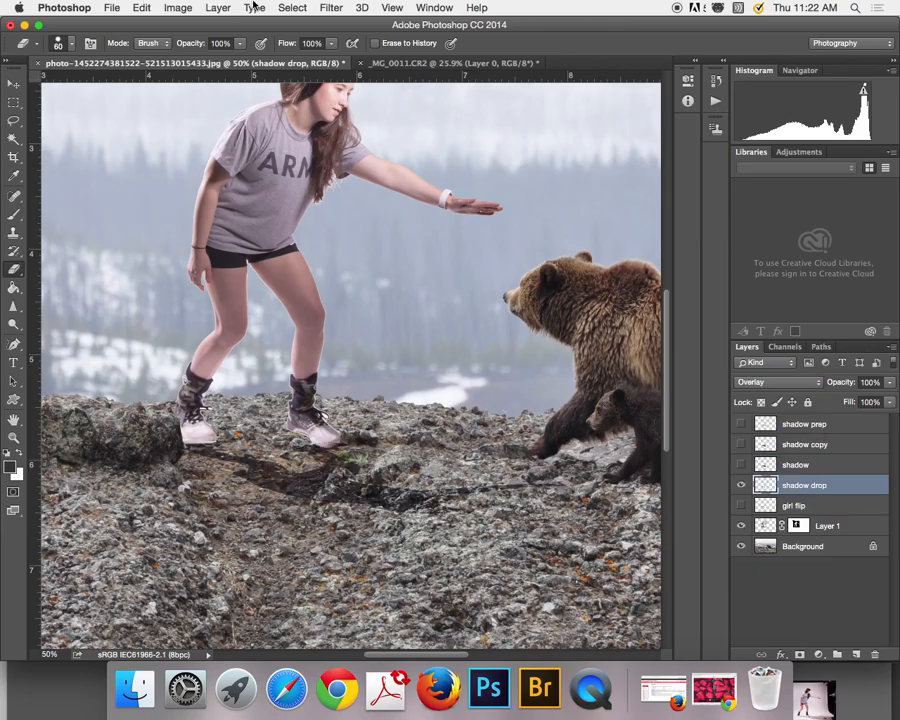
click(290, 8)
click(330, 24)
click(331, 7)
mouse_move(381, 204)
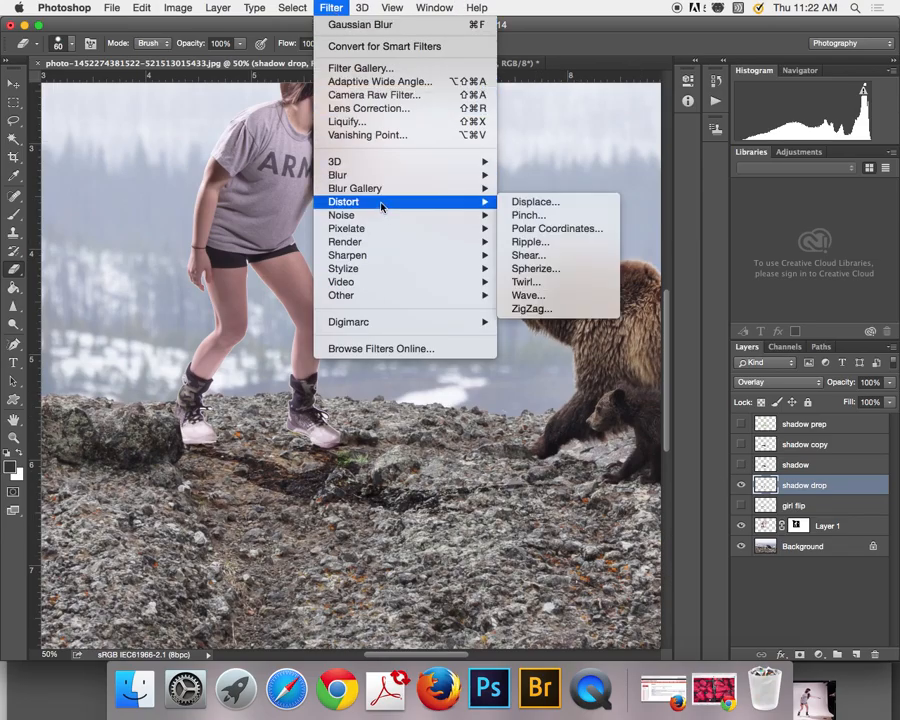
mouse_move(345, 175)
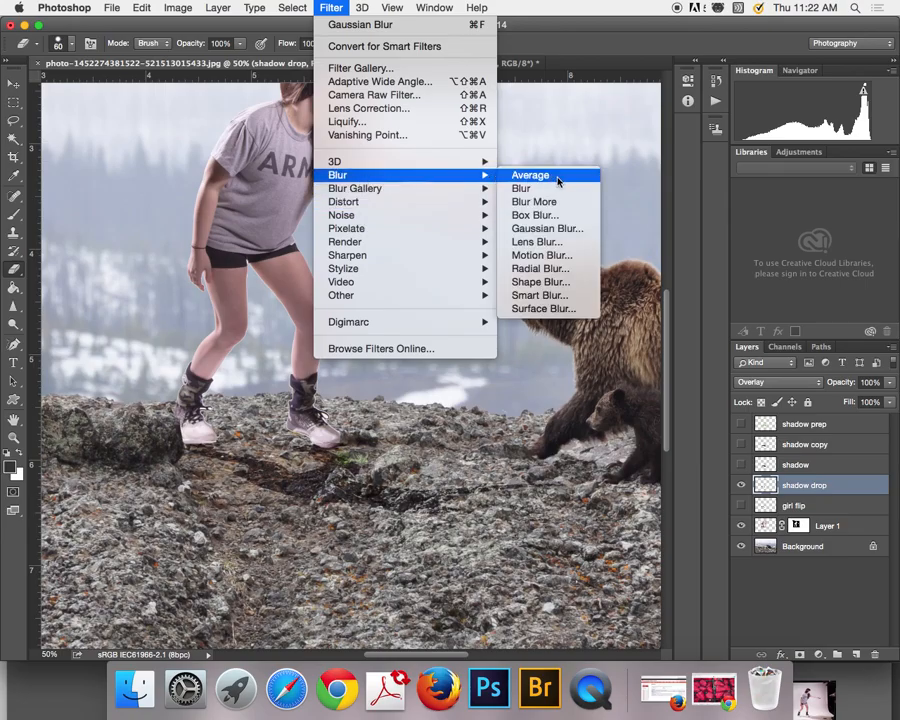
click(540, 228)
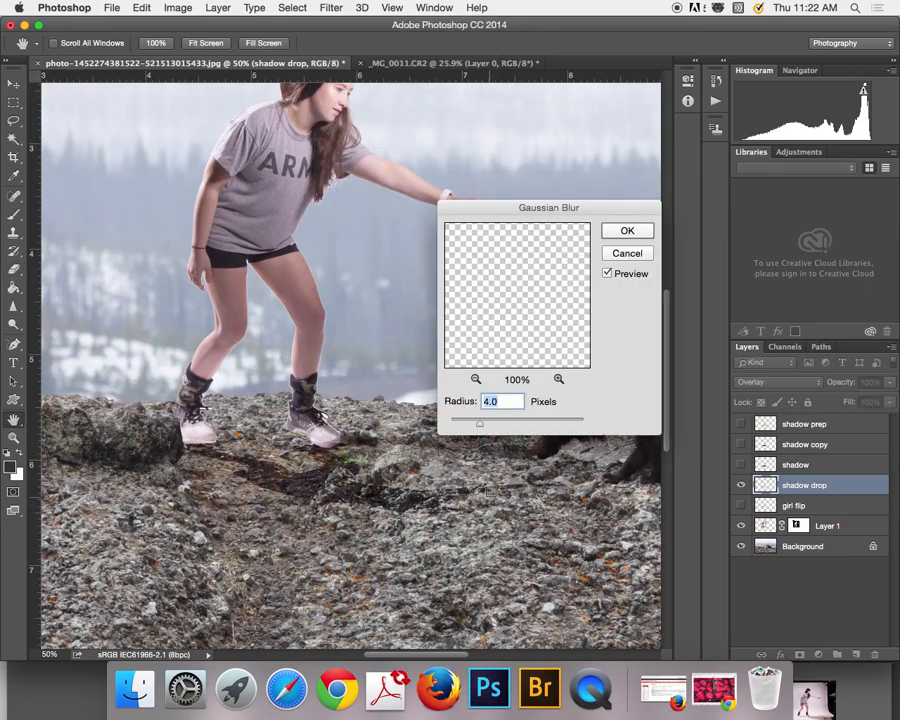
drag(480, 421, 503, 426)
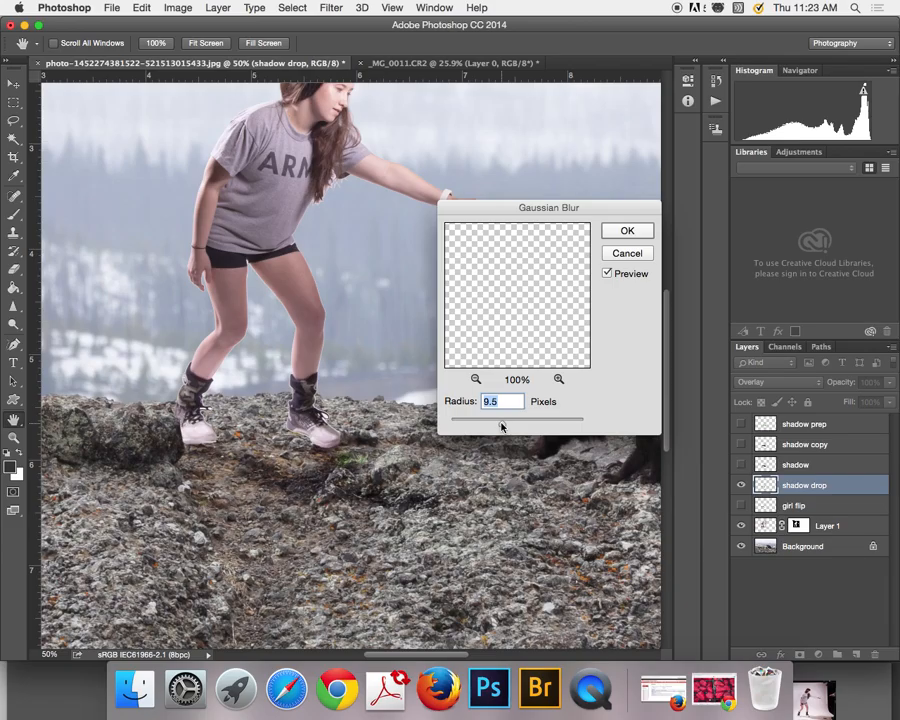
drag(503, 421, 438, 423)
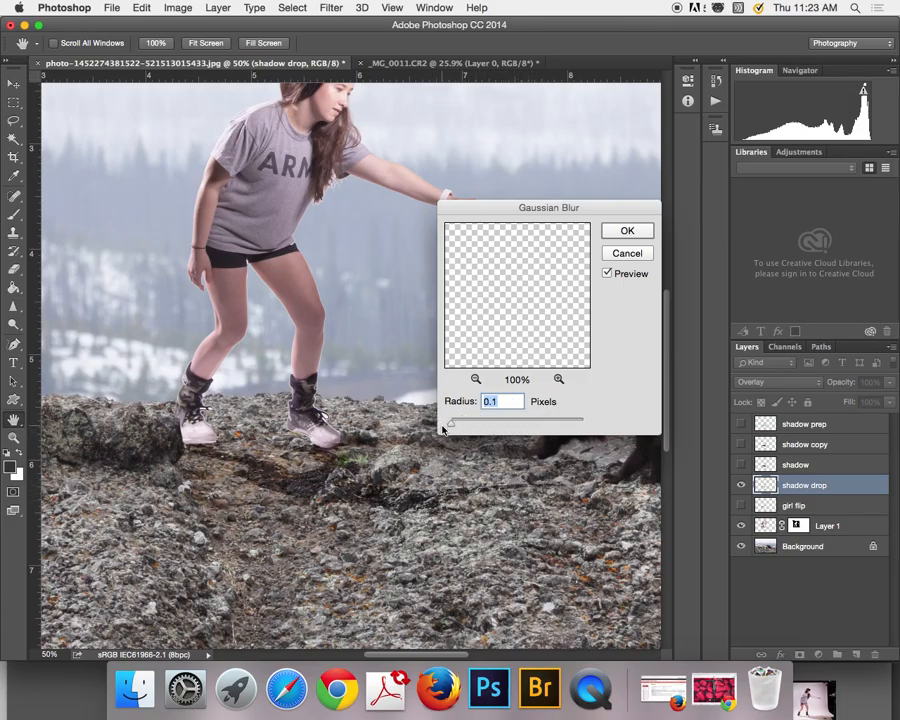
drag(453, 427, 498, 425)
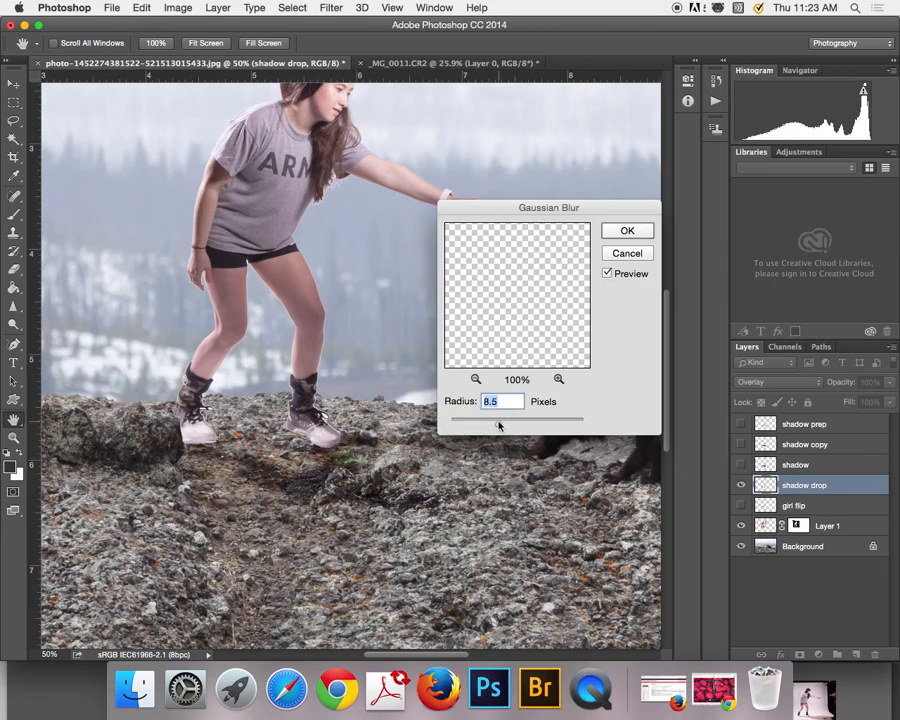
click(626, 231)
Duplicate the shadow drop layer, set the copy to Multiply, and lower the copy's opacity
mouse_move(830, 484)
mouse_down()
mouse_move(856, 598)
mouse_move(858, 656)
mouse_up()
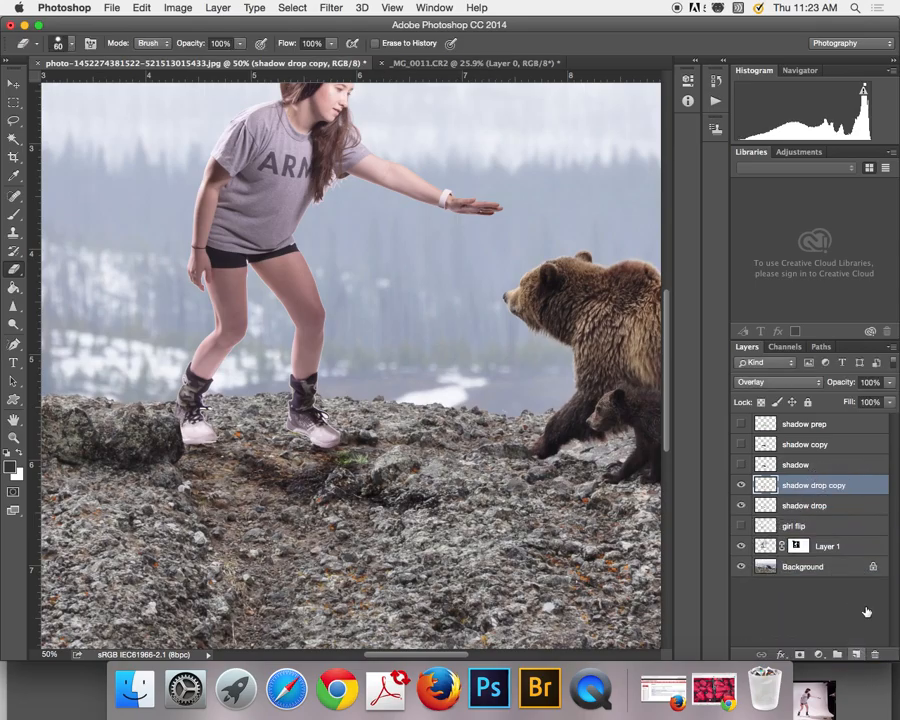
click(800, 382)
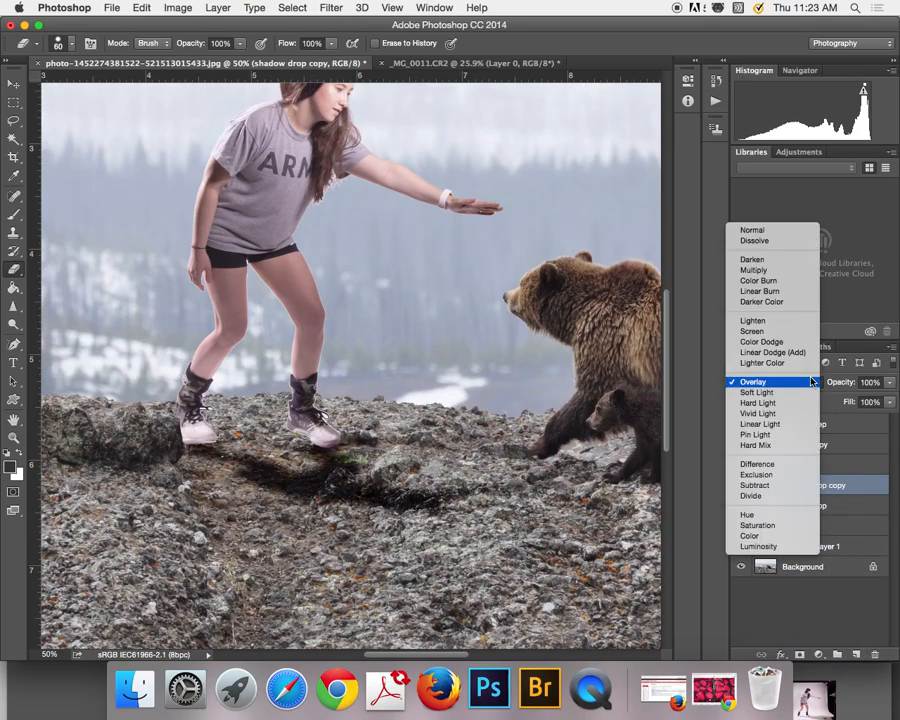
click(765, 270)
click(891, 383)
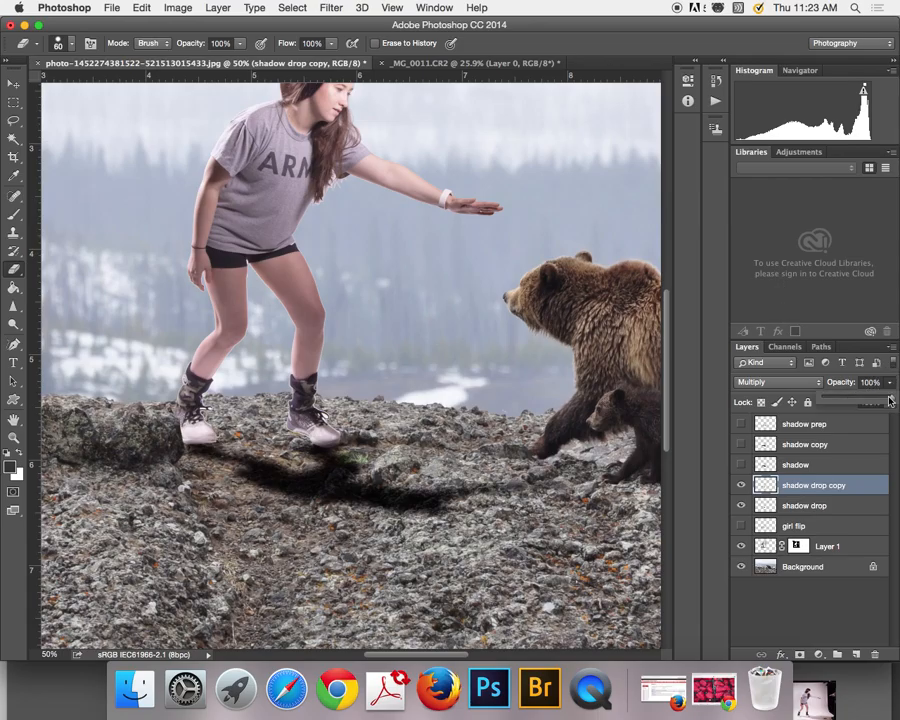
drag(885, 400, 866, 398)
Reduce the original shadow drop layer's opacity to 61%
click(818, 507)
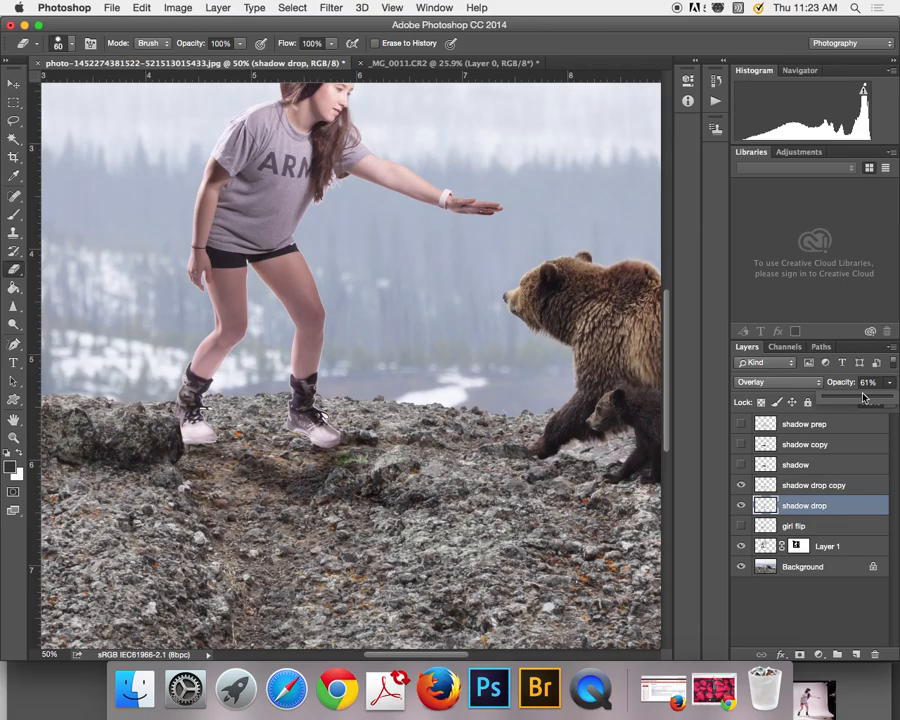
click(571, 29)
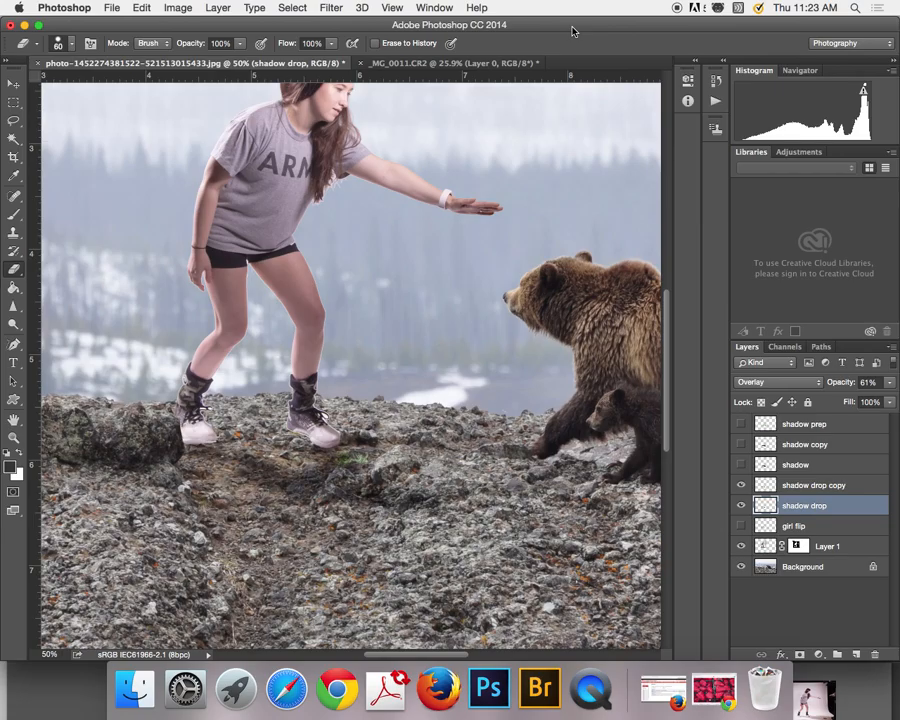
key(super+0)
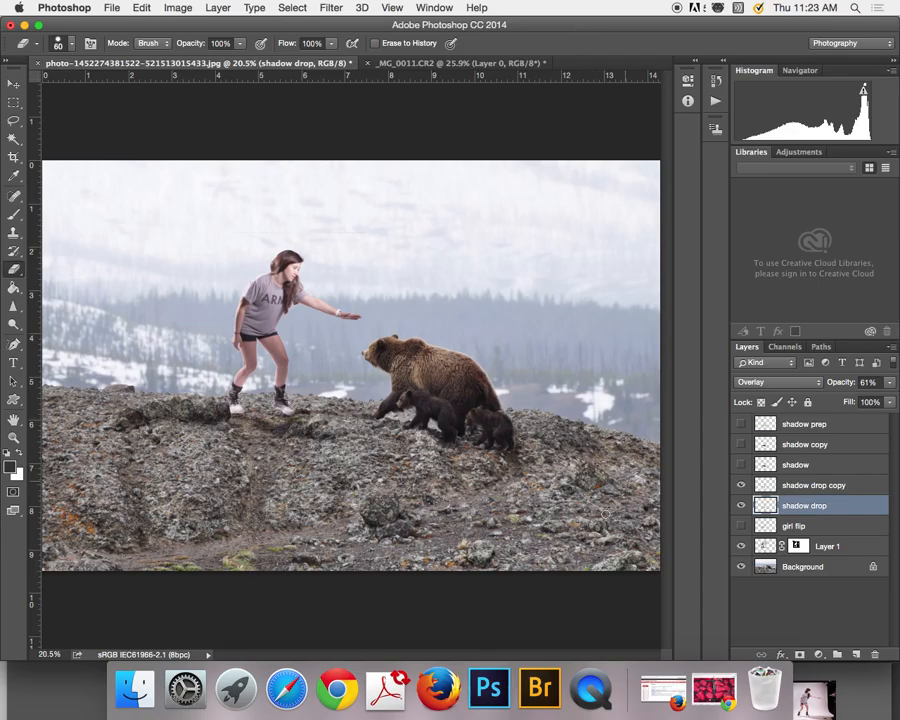
drag(526, 22, 535, 166)
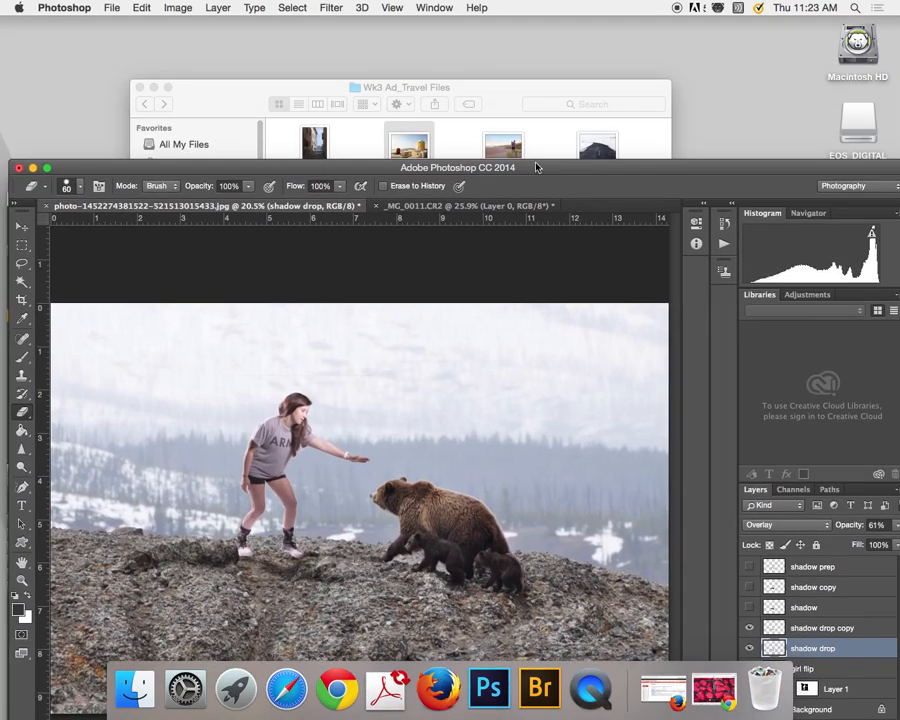
click(515, 122)
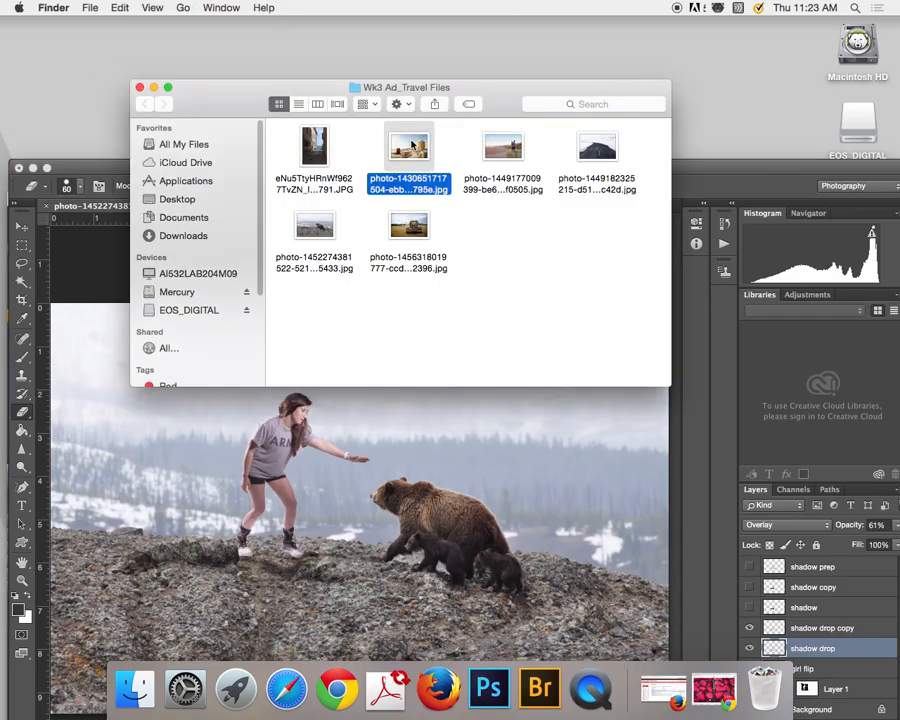
key(space)
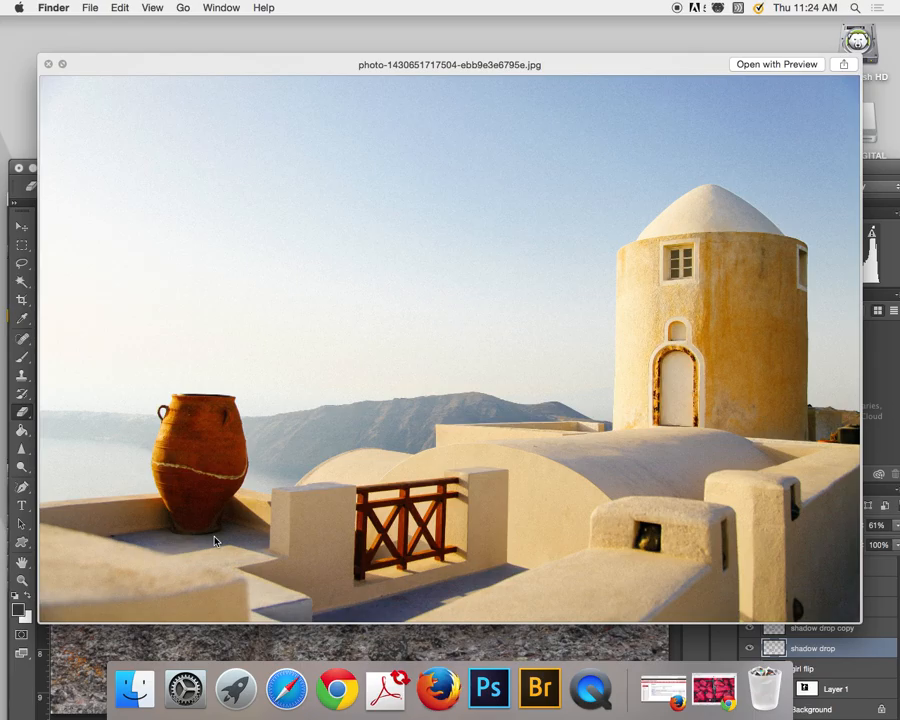
click(30, 176)
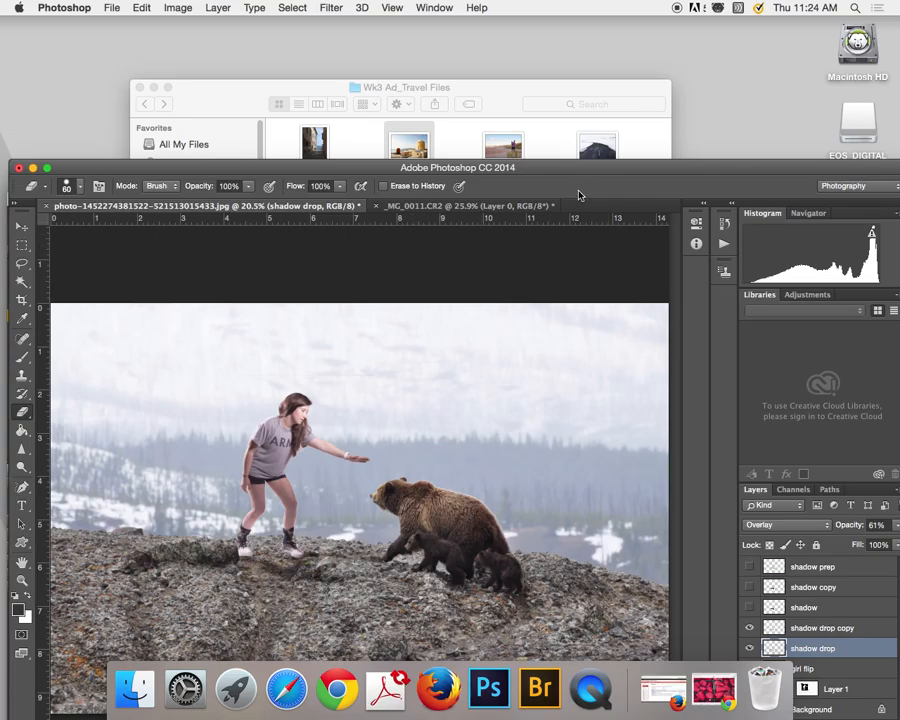
drag(580, 175, 568, 32)
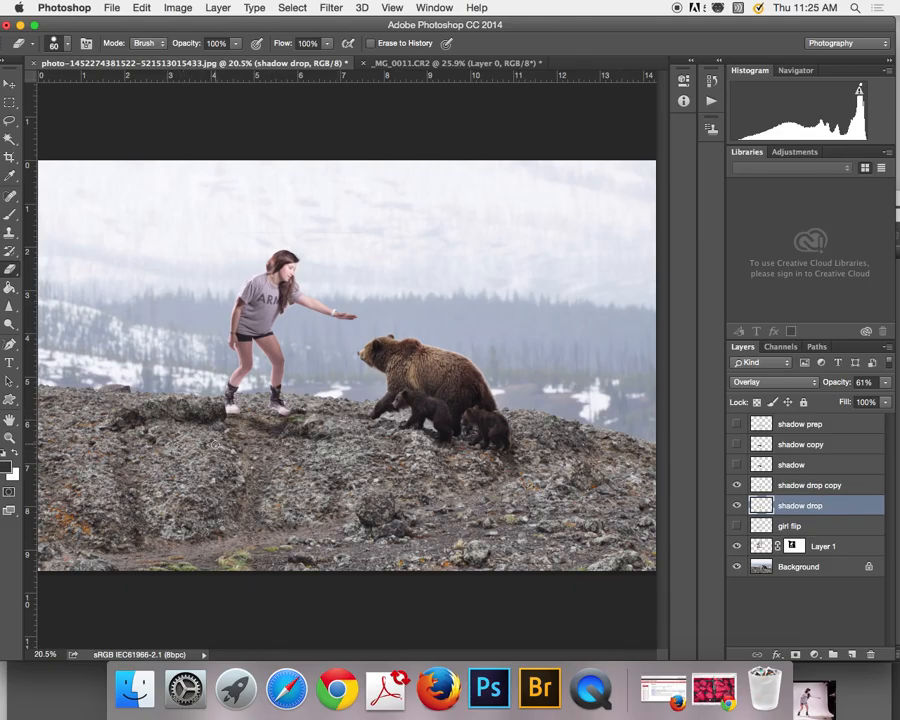
Open Refine Mask for Layer 1's mask and brush edge detection over the lowest hair tips beside the shirt
key(super+1)
drag(200, 329, 240, 245)
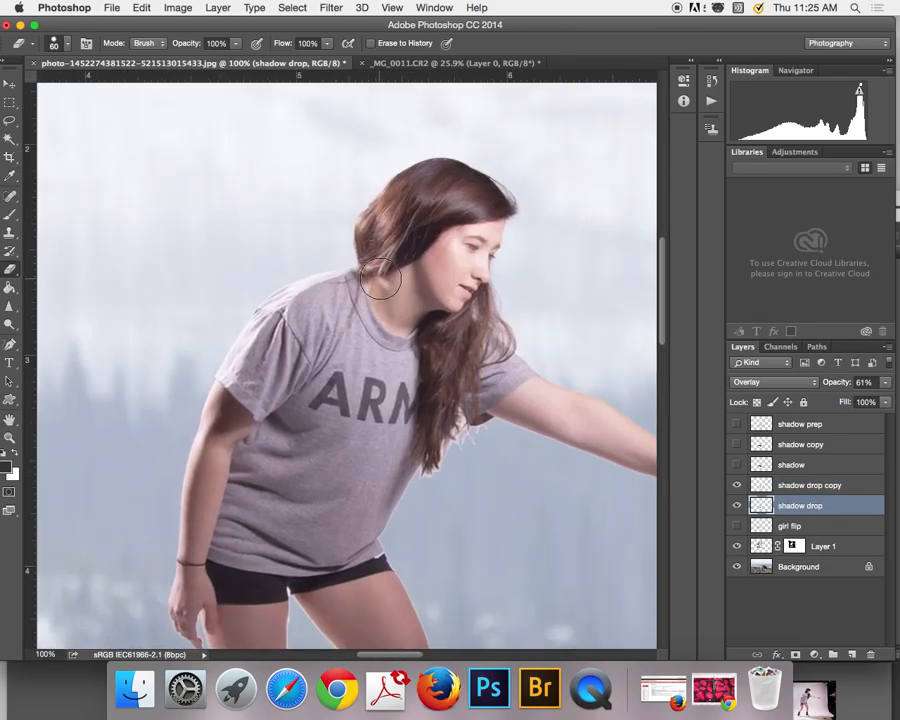
click(471, 282)
right_click(793, 545)
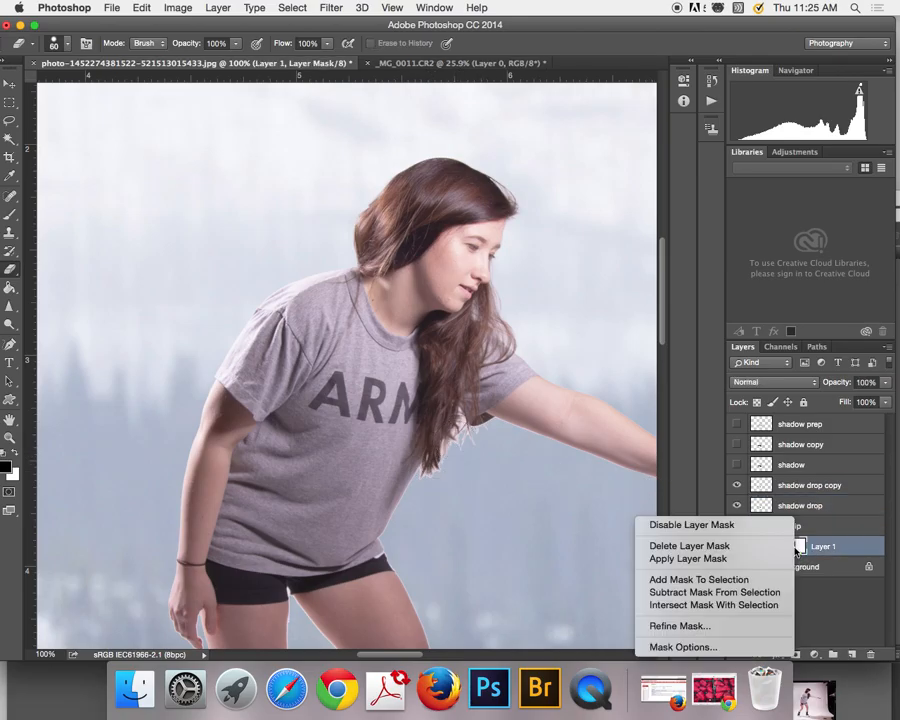
click(708, 626)
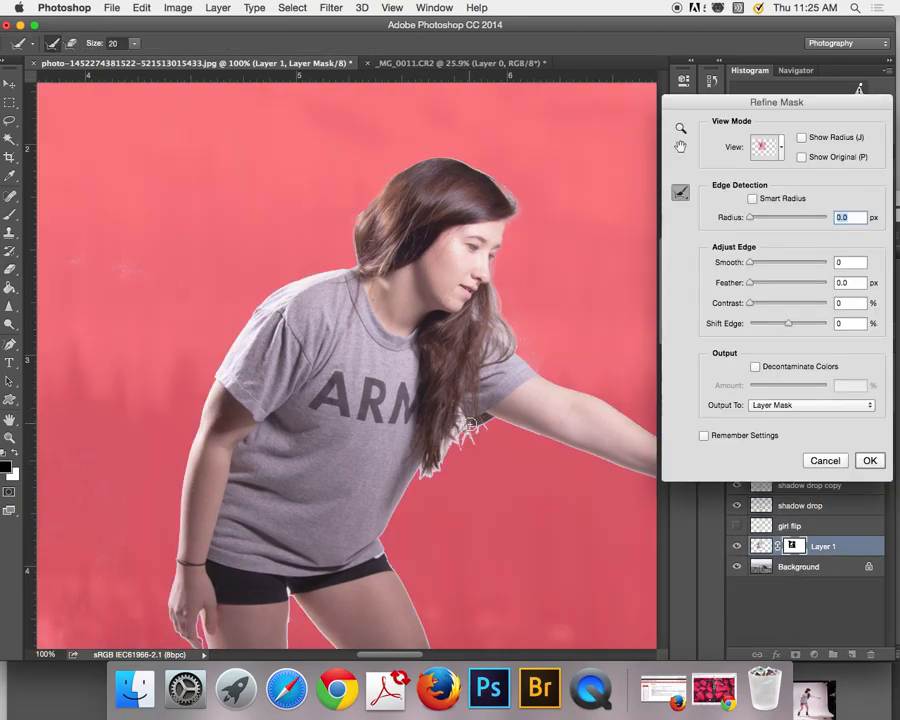
key(super+equal)
key(super+equal)
drag(403, 368, 174, 104)
mouse_move(222, 173)
mouse_down()
mouse_move(288, 350)
mouse_move(185, 402)
mouse_up()
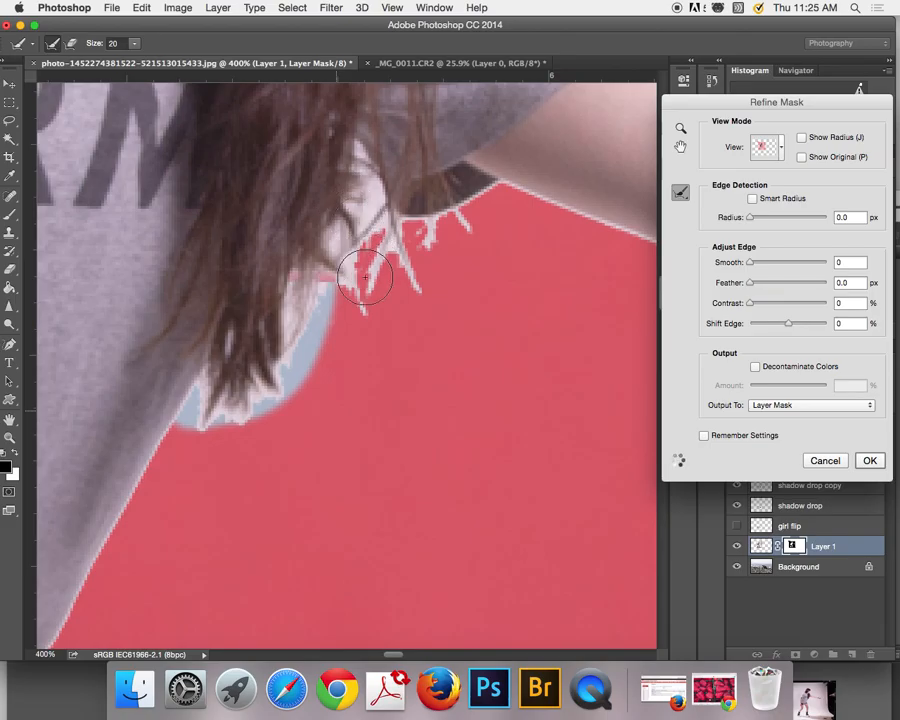
drag(360, 225, 362, 264)
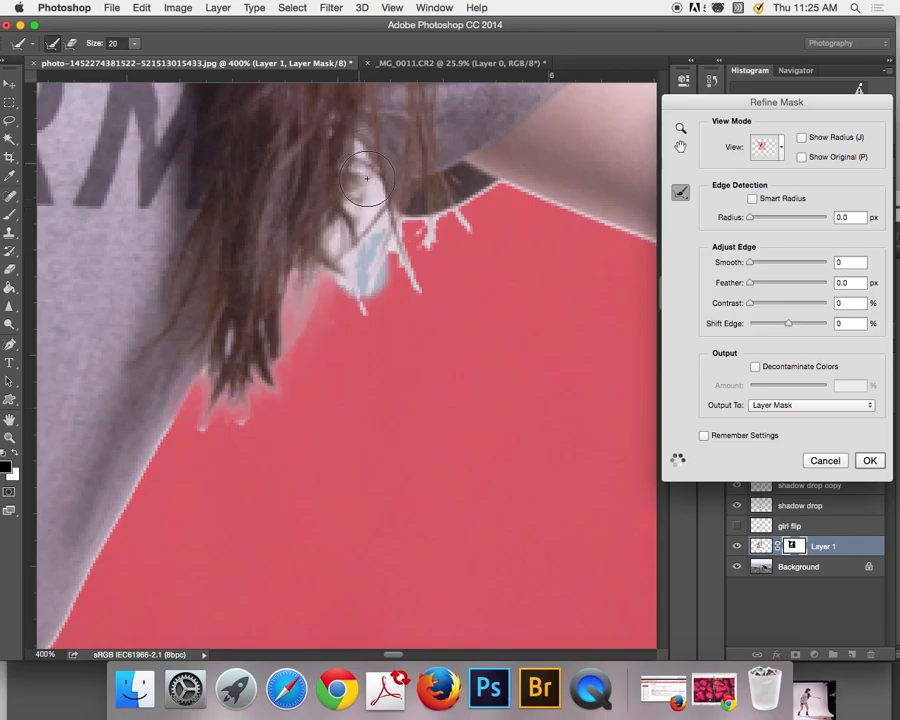
Refine the mask edge between the hair strands, under the sleeve and arm, and over the remaining stray strands, and apply it
mouse_move(366, 181)
mouse_down()
mouse_move(384, 206)
mouse_move(411, 220)
mouse_move(461, 225)
mouse_move(420, 236)
mouse_move(404, 280)
mouse_move(354, 283)
mouse_move(364, 322)
mouse_move(453, 220)
mouse_move(449, 209)
mouse_move(510, 187)
mouse_move(566, 217)
mouse_move(630, 235)
mouse_up()
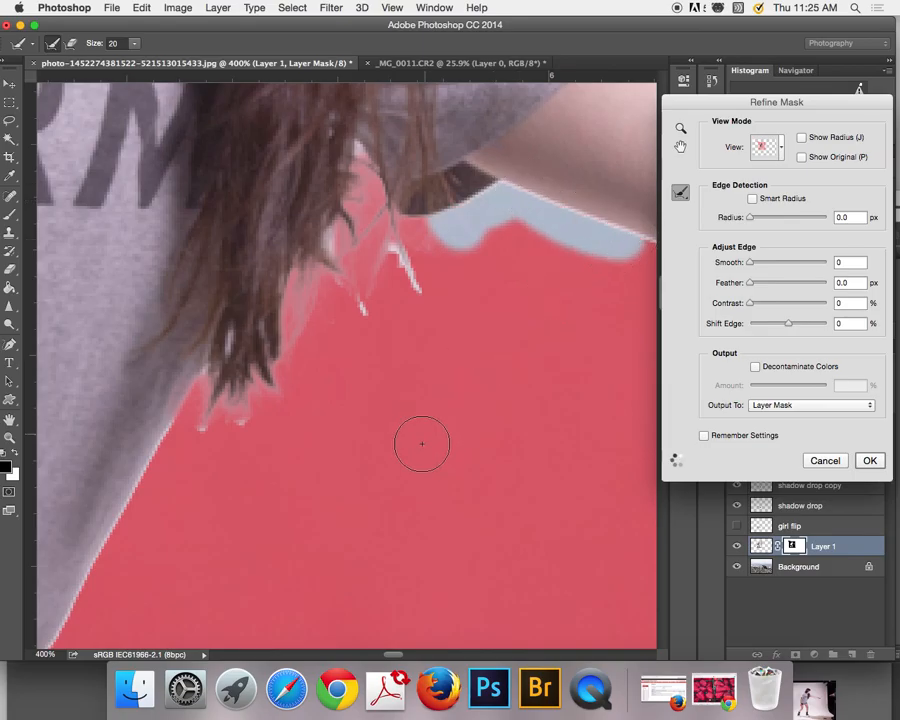
drag(287, 345, 198, 458)
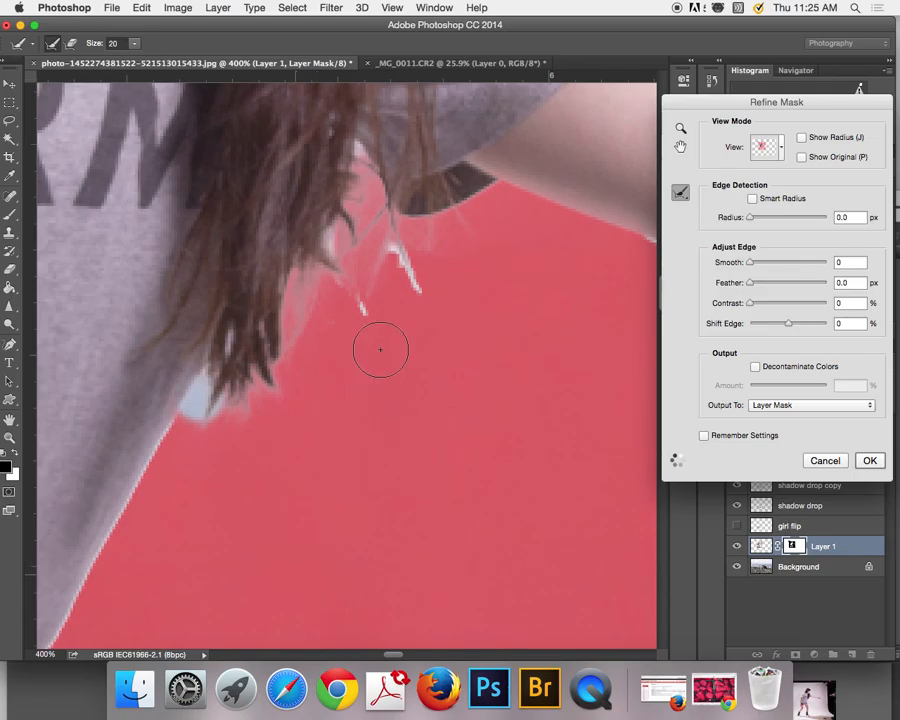
drag(396, 237, 460, 346)
click(520, 348)
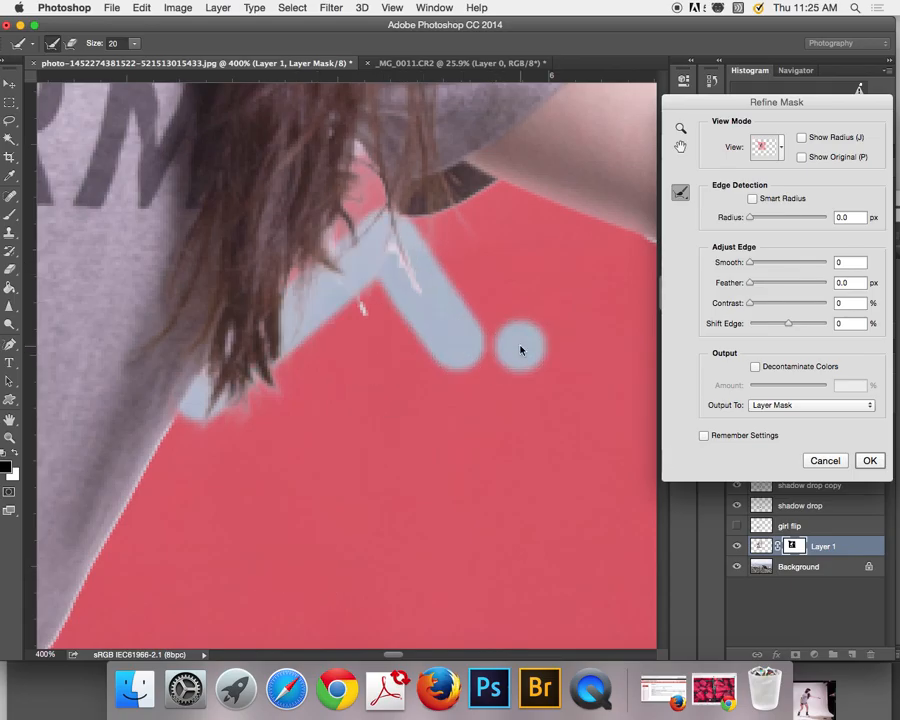
click(369, 307)
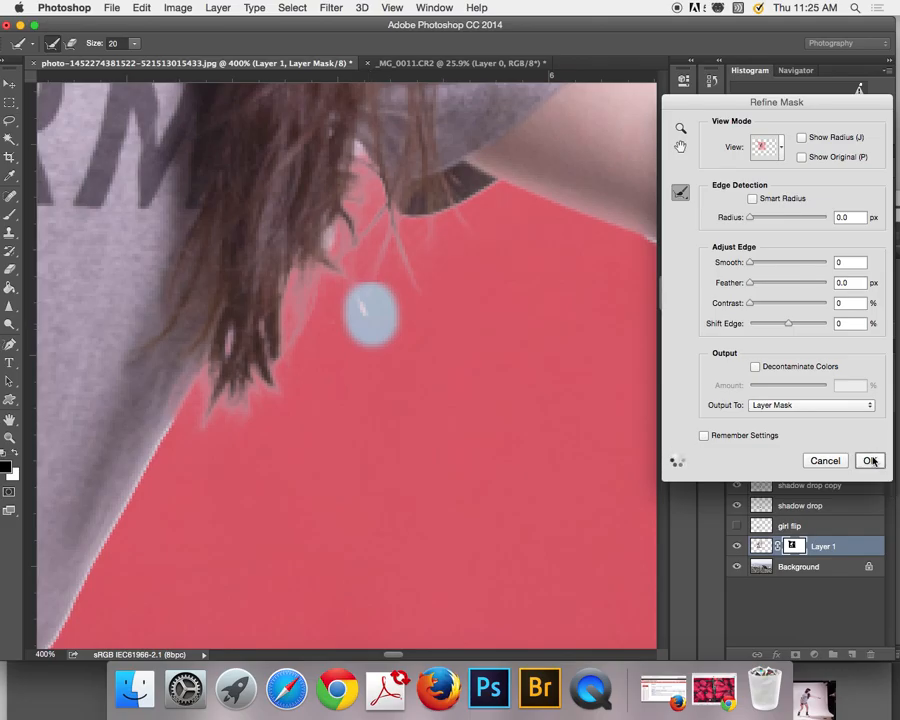
click(870, 460)
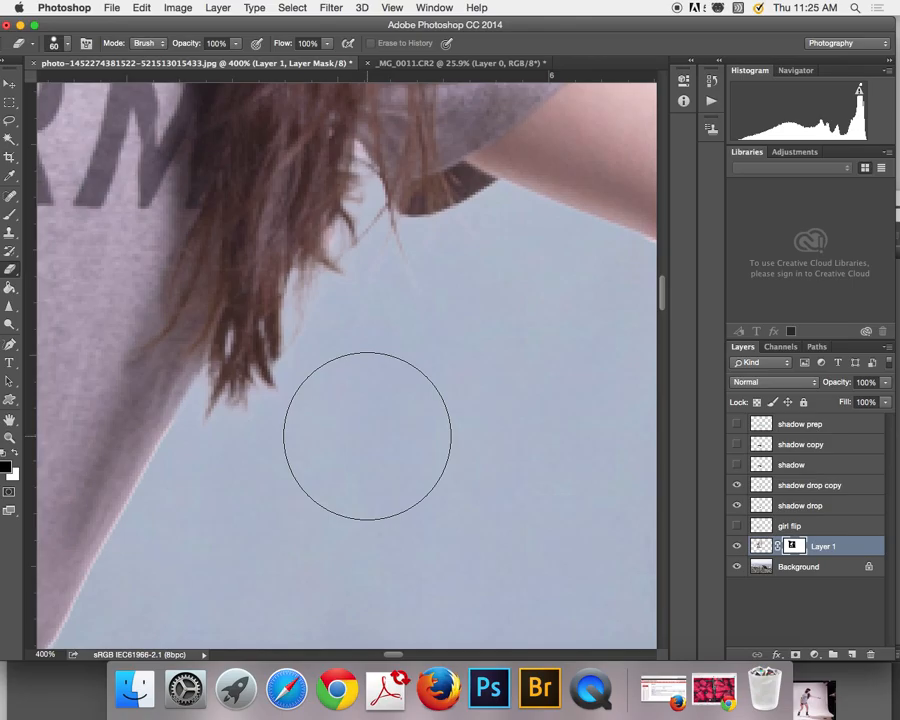
Examine the refined hair edges and how the woman sits in the whole composite
key(super+z)
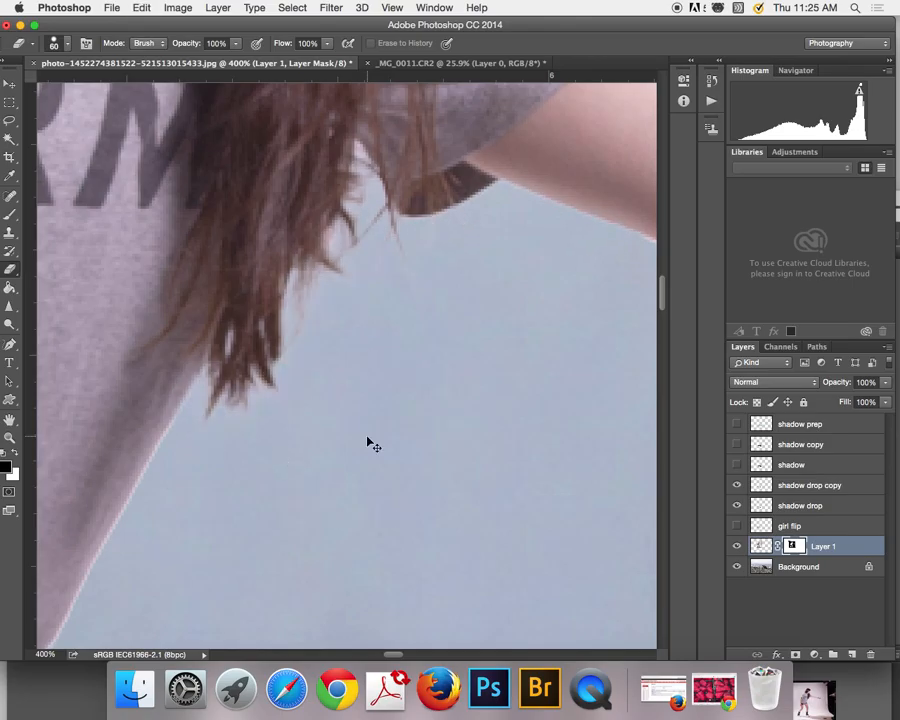
key(super+minus)
key(super+minus)
key(super+minus)
key(super+minus)
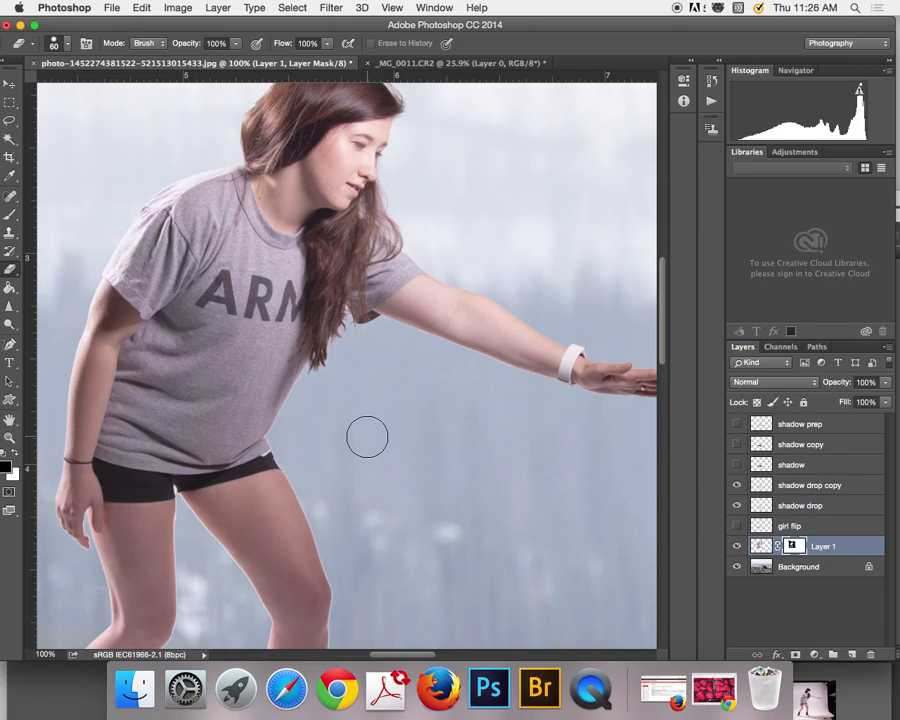
key(super+0)
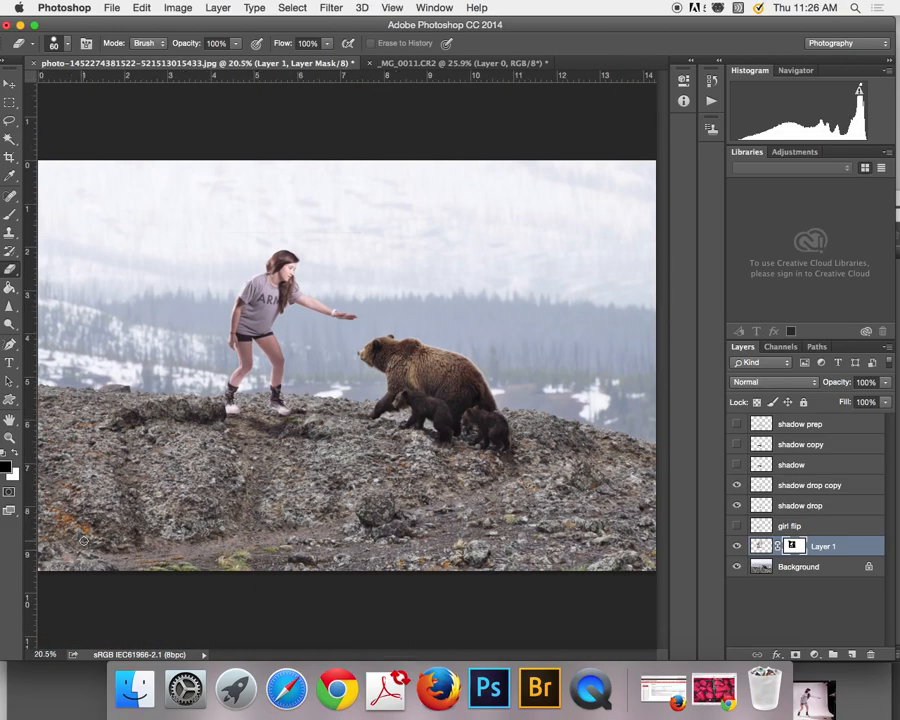
key(super+equal)
key(super+equal)
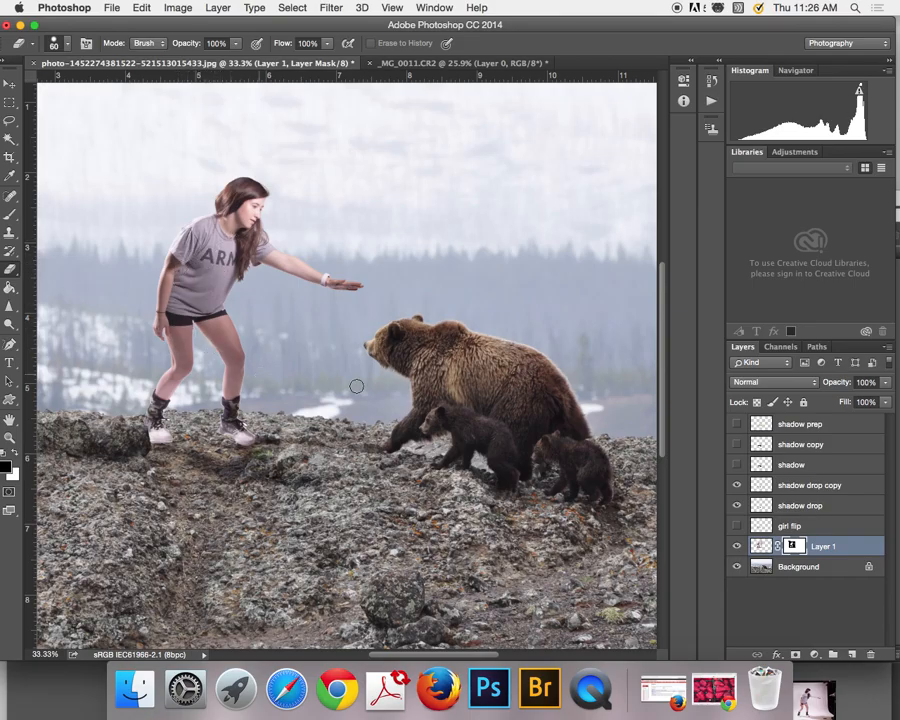
Create a new empty layer and place it directly above Layer 1
click(850, 653)
drag(822, 547, 826, 485)
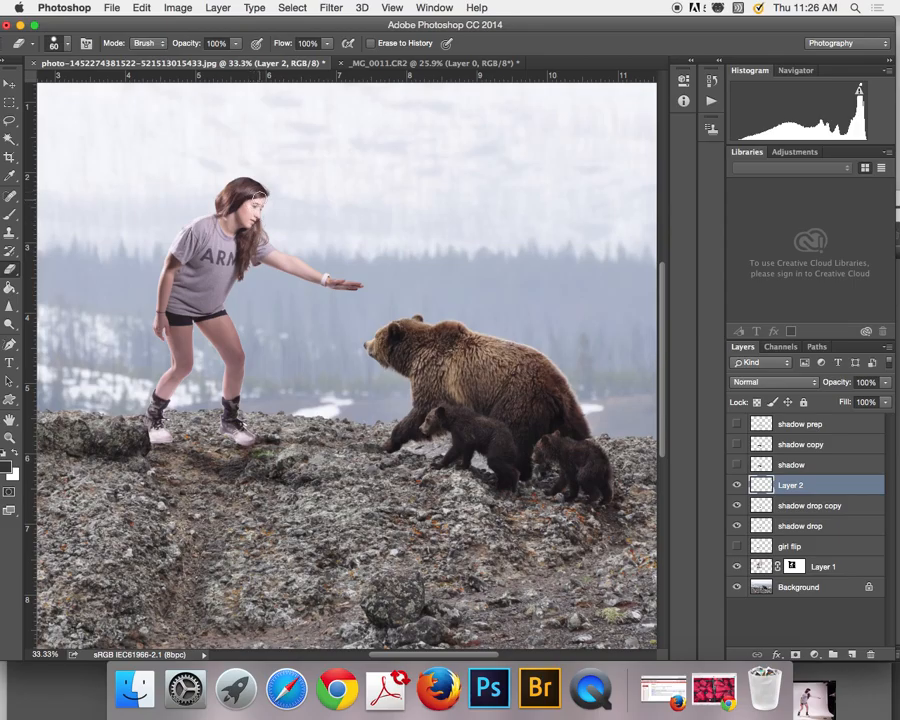
drag(790, 485, 818, 554)
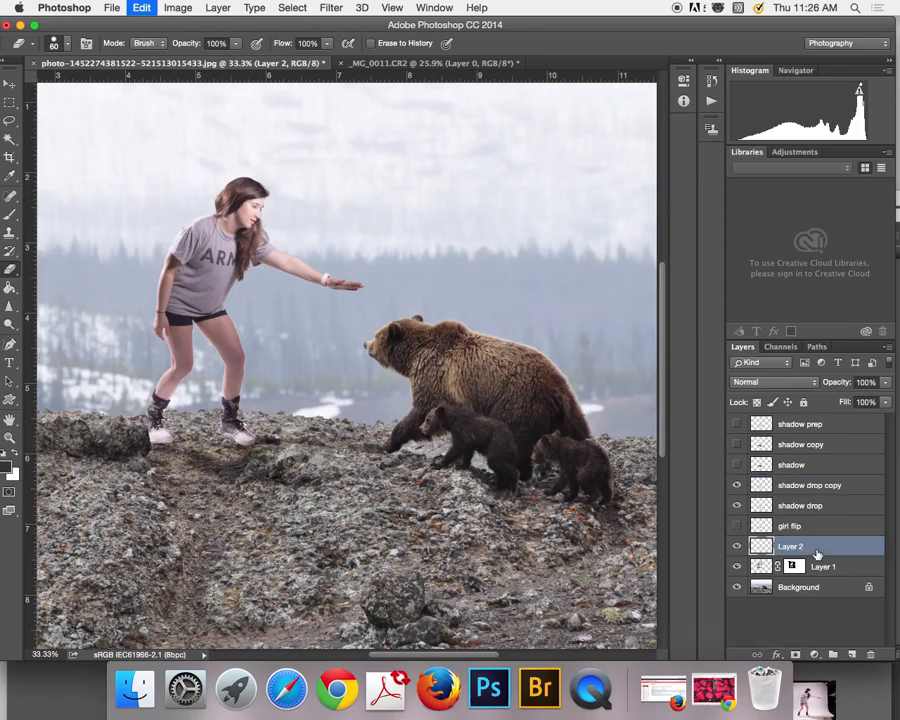
Add a Curves adjustment layer above Layer 2 and set its blend mode to Luminosity
click(814, 654)
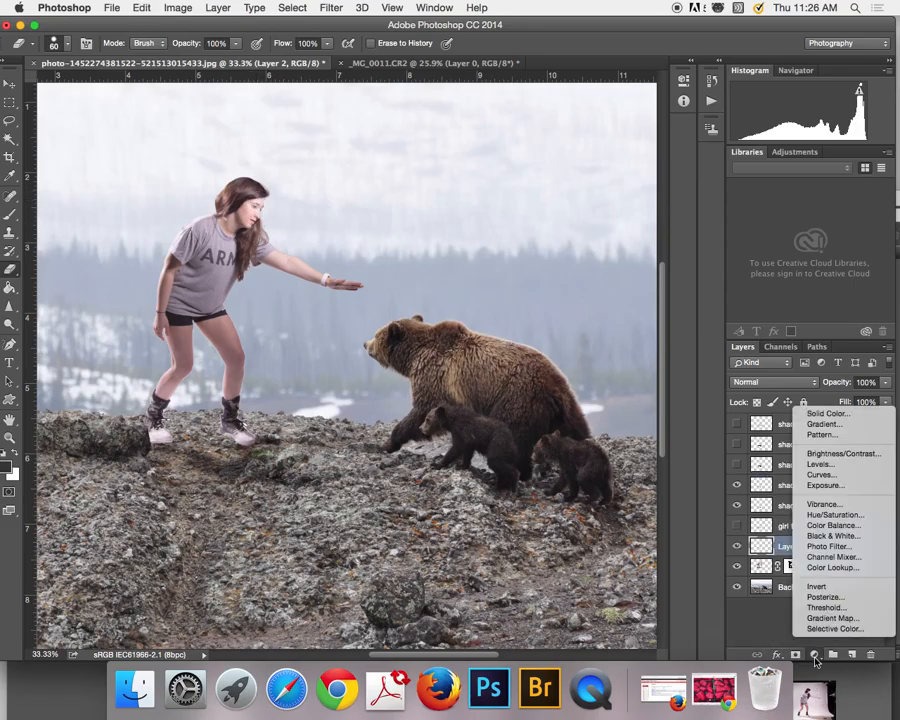
click(840, 475)
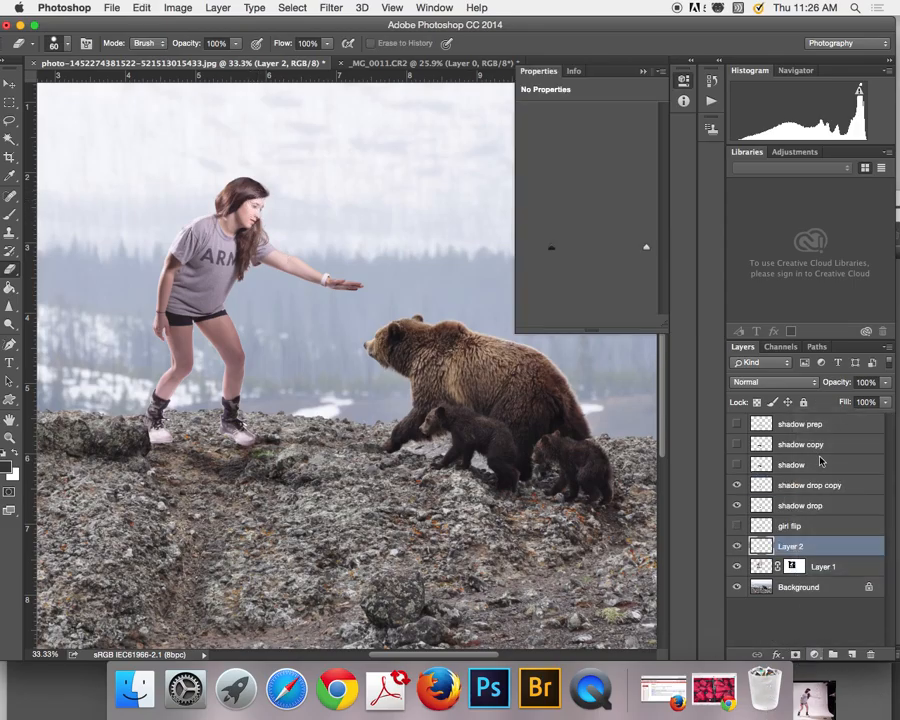
click(795, 382)
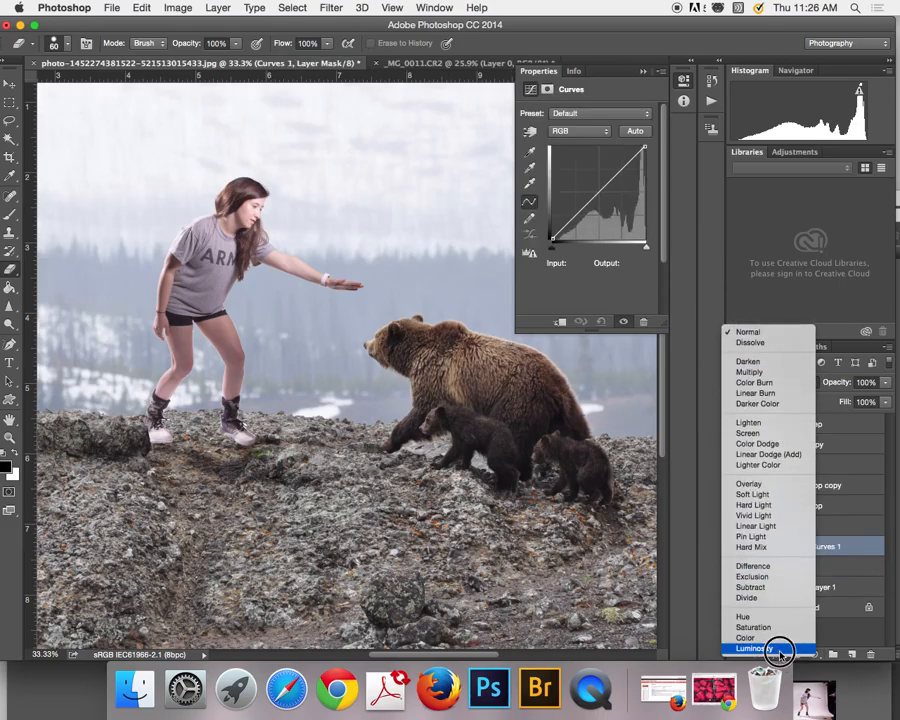
click(770, 645)
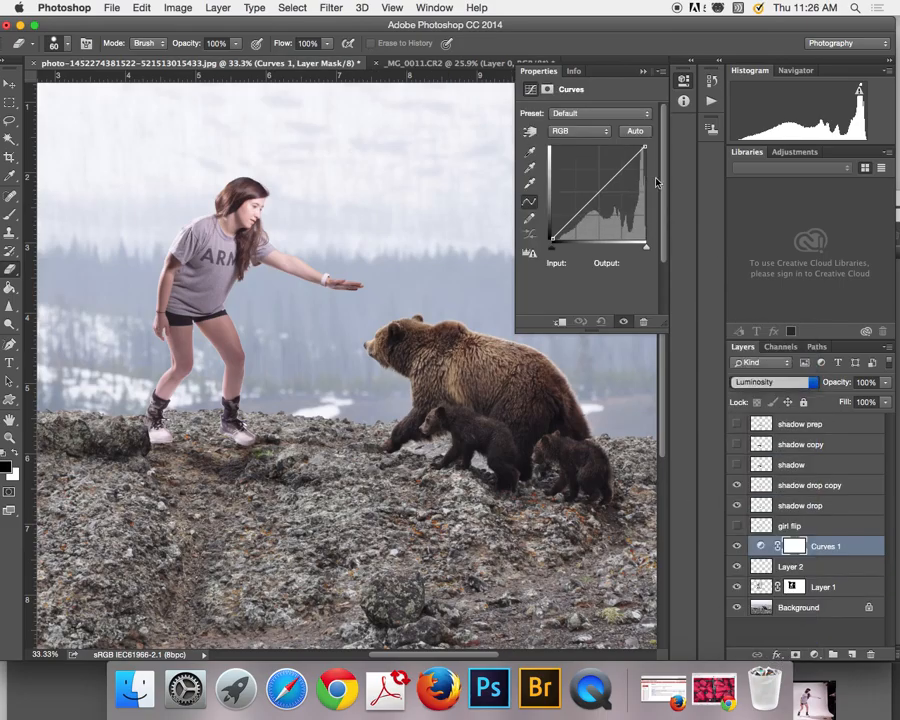
Darken the RGB curve by slightly lowering a highlight point and pulling the midpoint from input 128 to output 103
click(530, 131)
click(245, 201)
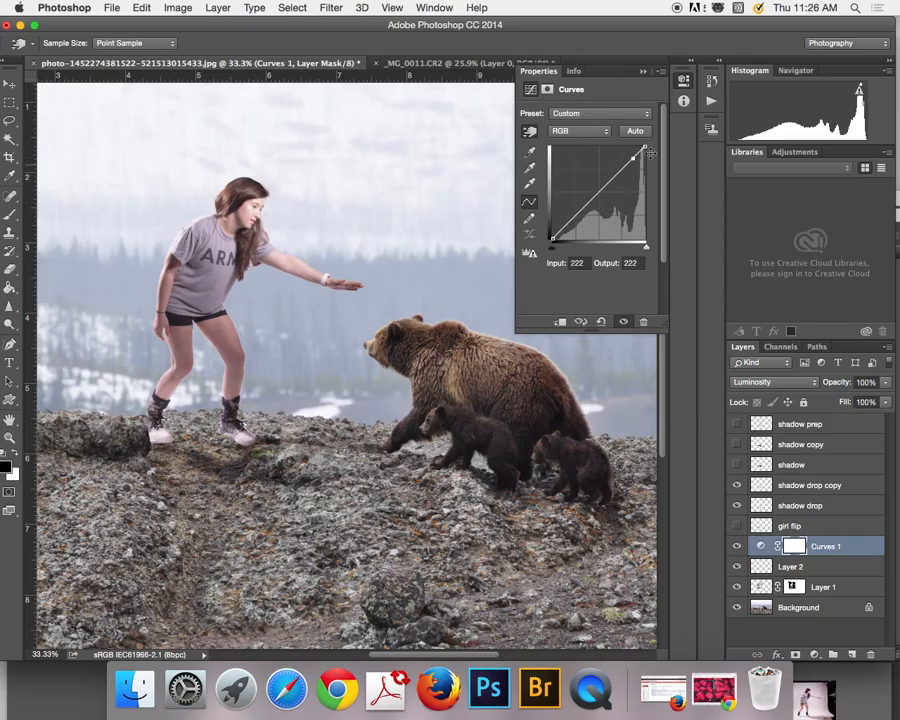
drag(636, 157, 637, 162)
drag(598, 200, 599, 201)
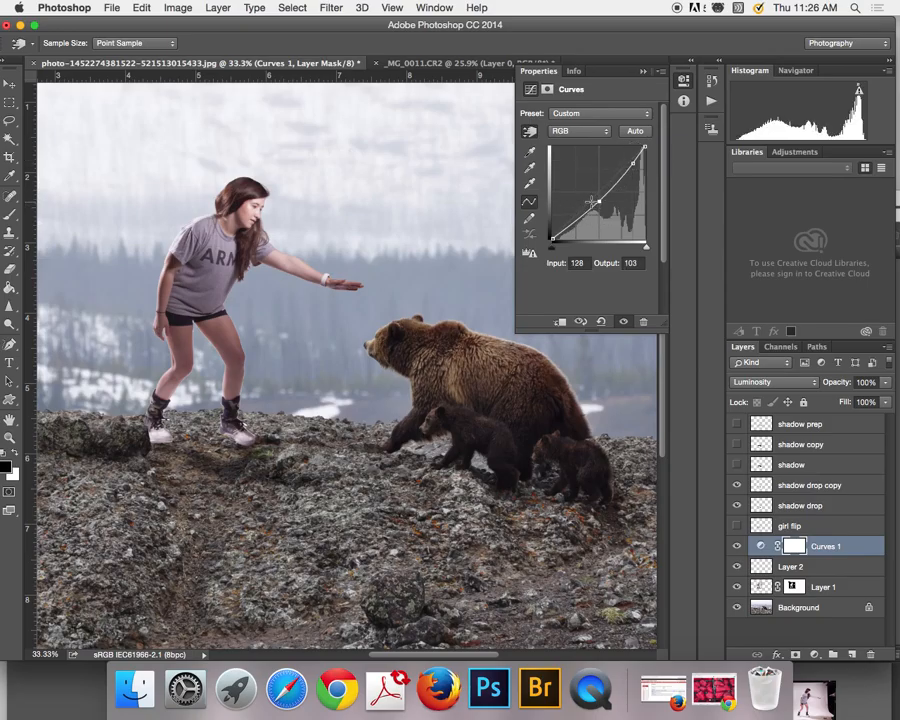
Invert the Curves 1 mask to black and paint white over the woman's upper body and outstretched arm with a 175-pixel brush
key(super+i)
key(b)
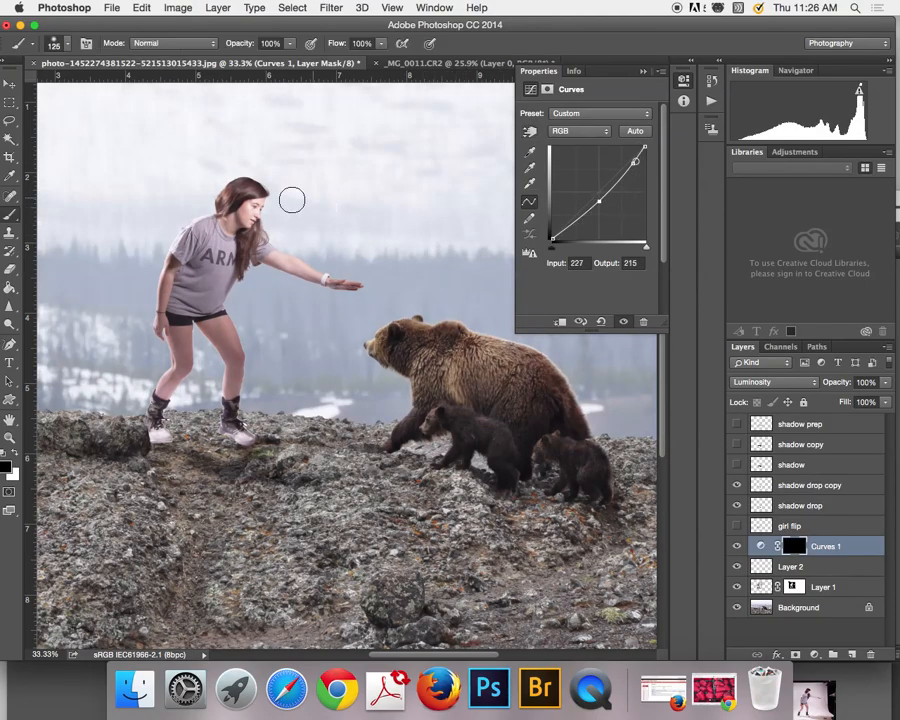
key(bracketright)
key(bracketright)
key(x)
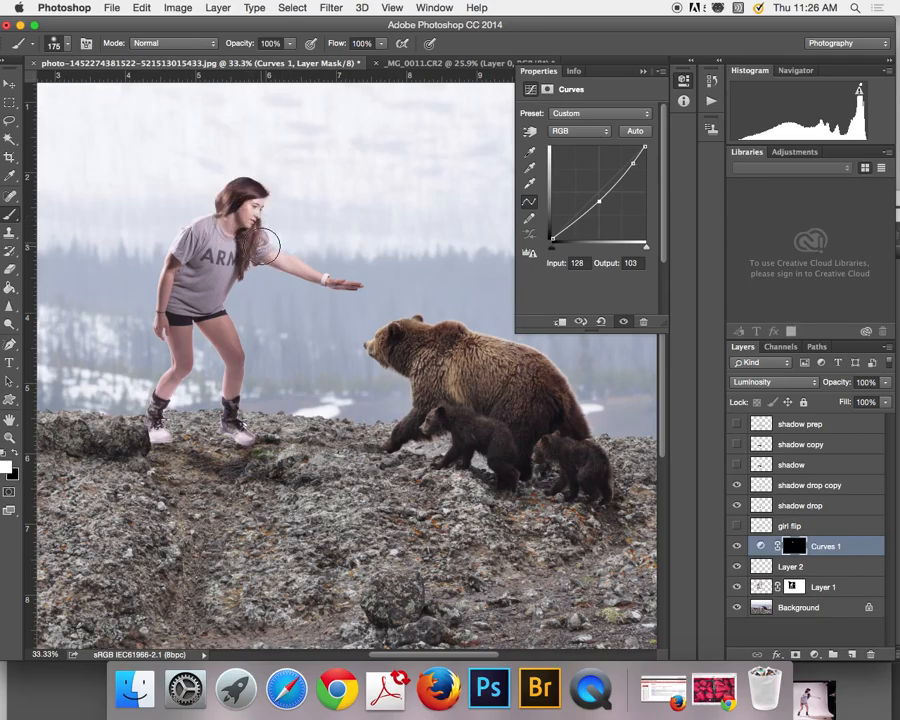
drag(270, 255, 382, 290)
key(super+z)
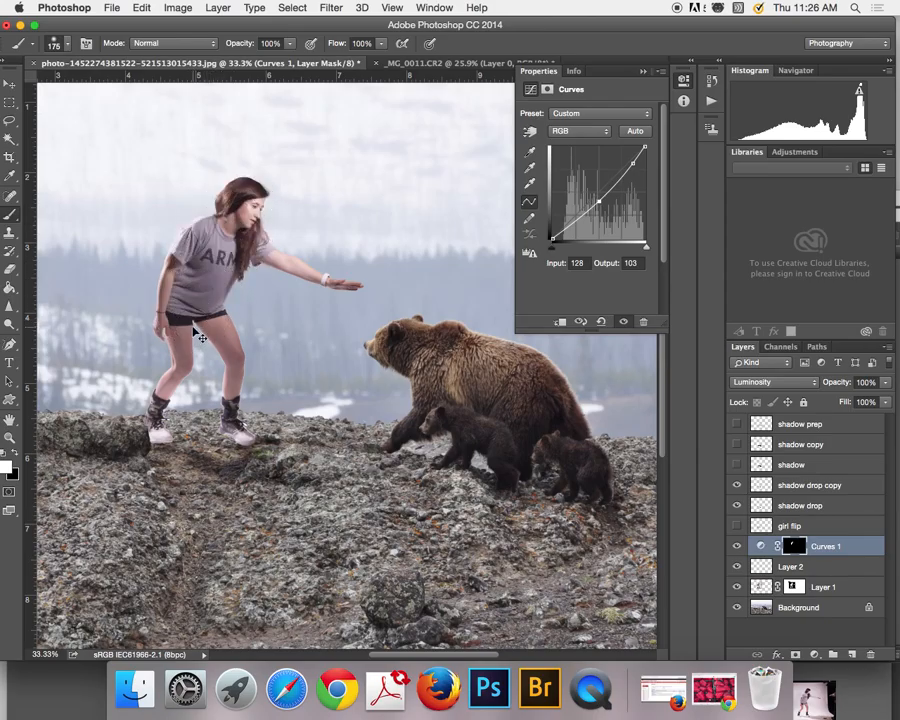
Paint white in the Curves 1 mask over the woman's legs and boots, reducing the brush to 80 pixels
key(super+equal)
drag(84, 324, 148, 312)
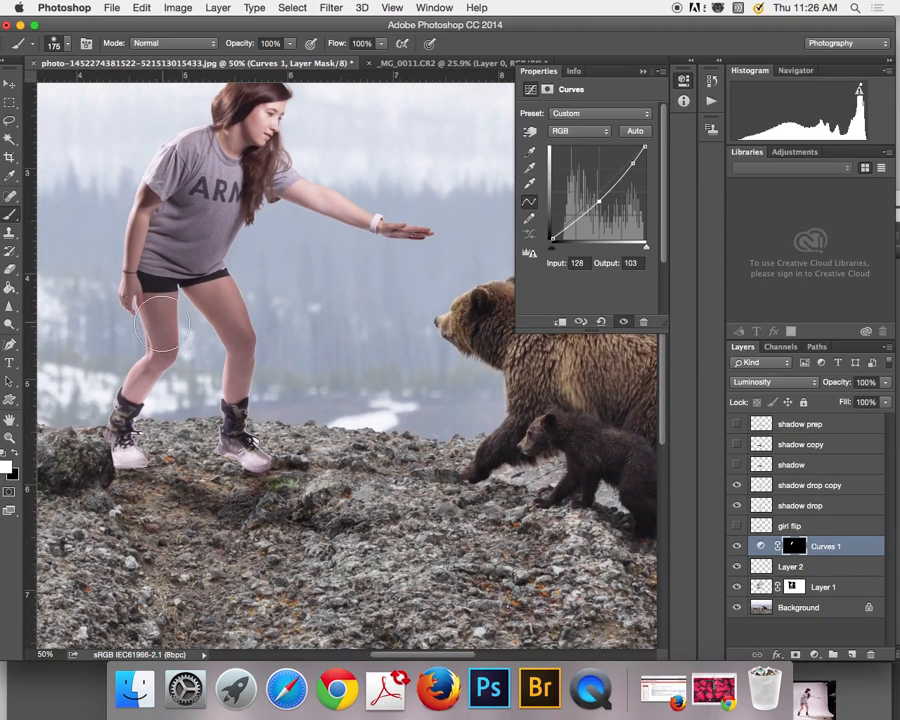
key(bracketleft)
key(bracketleft)
key(bracketleft)
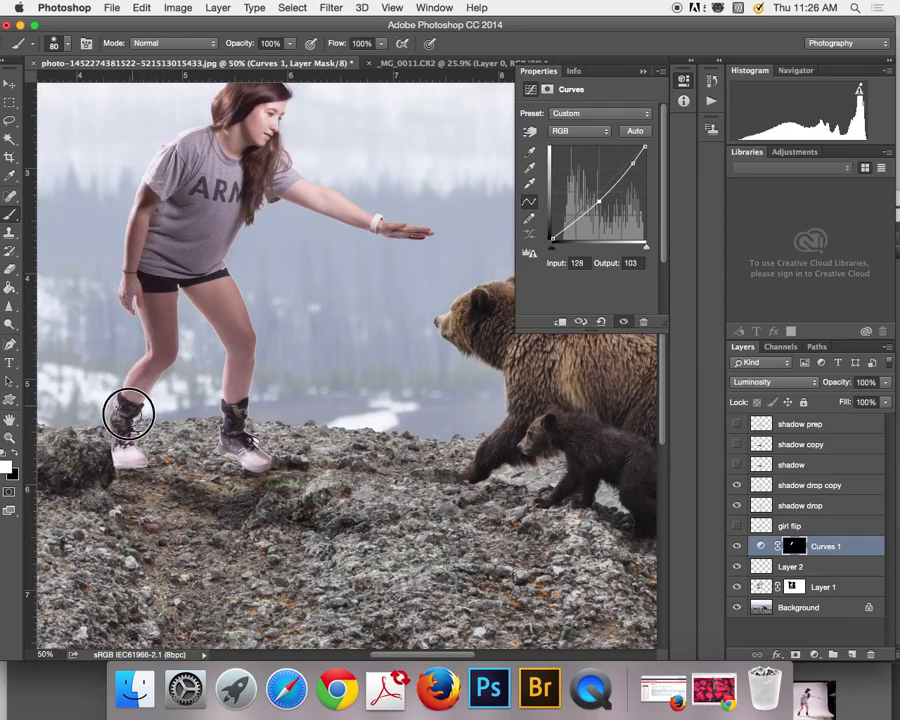
mouse_move(231, 439)
mouse_down()
mouse_move(251, 458)
mouse_move(258, 453)
mouse_up()
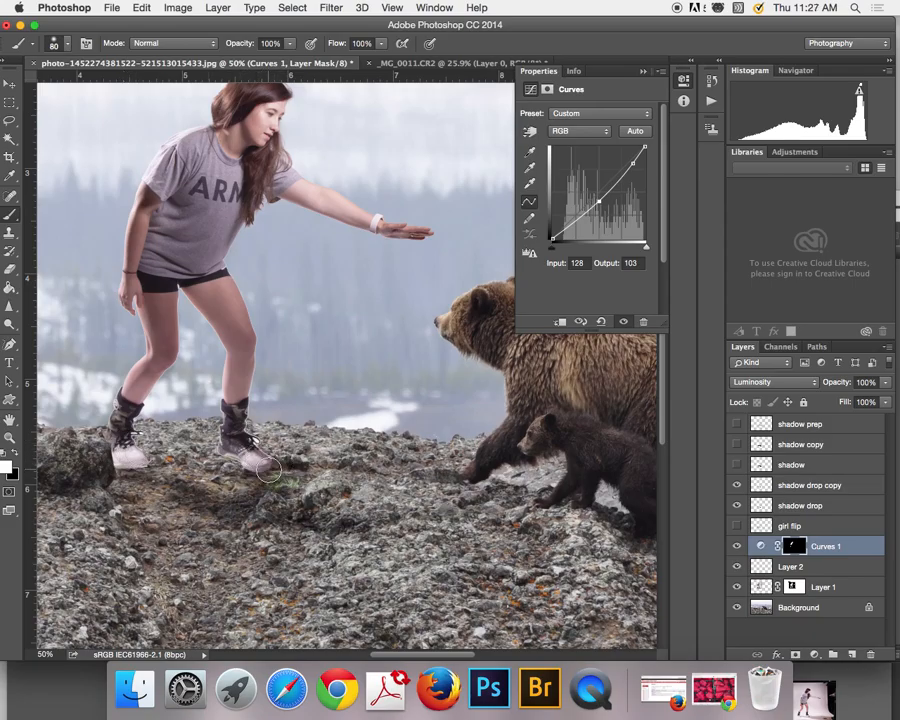
Create a new layer above Curves 1 and sample a pale blue-grey from the hazy background as the foreground colour
key(super+0)
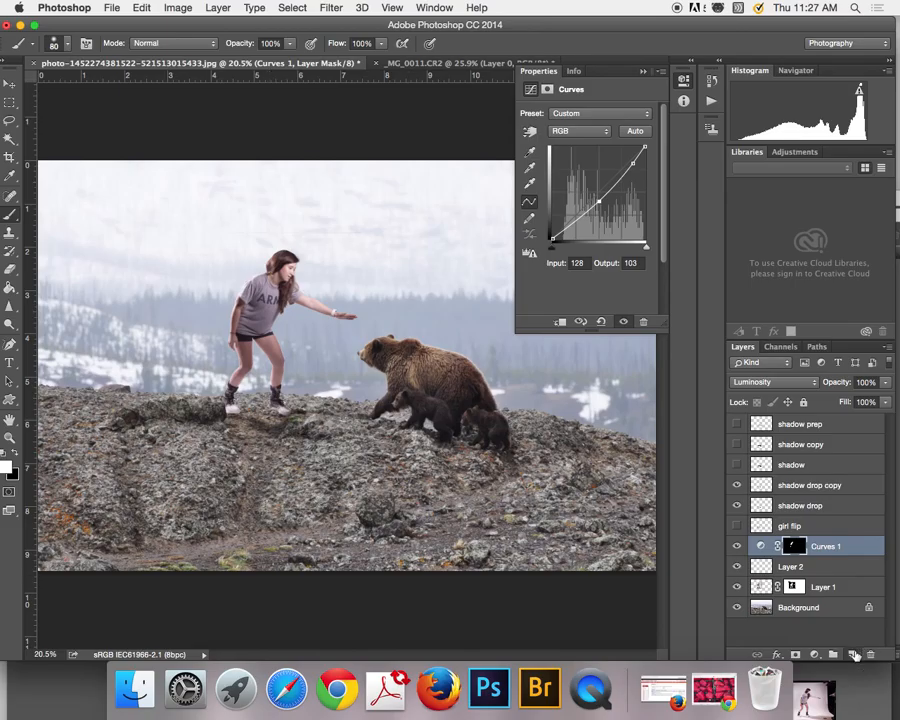
key(super+shift+alt+n)
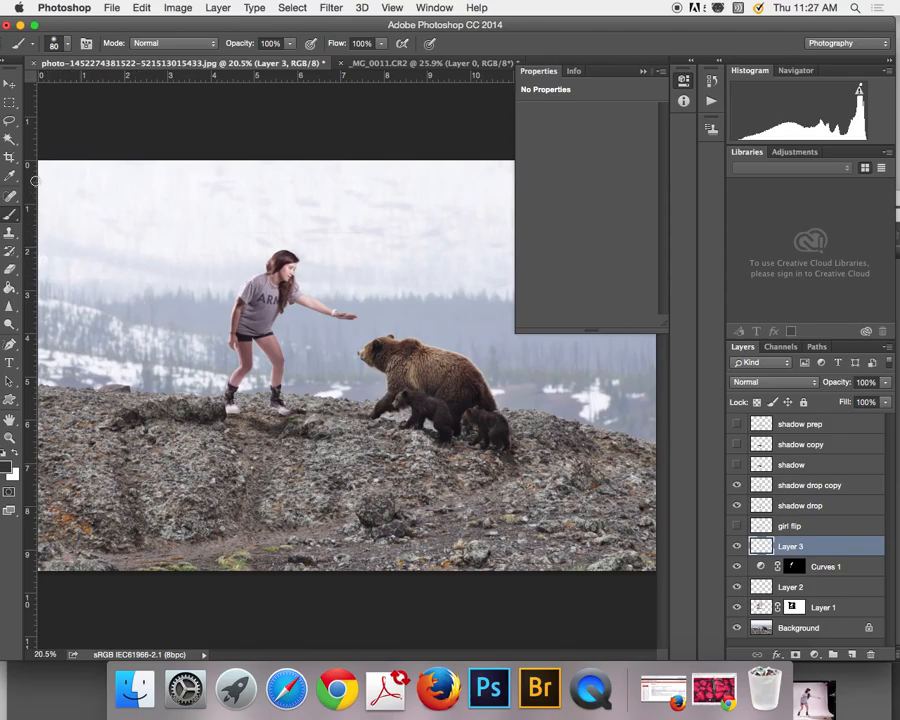
drag(166, 18, 179, 18)
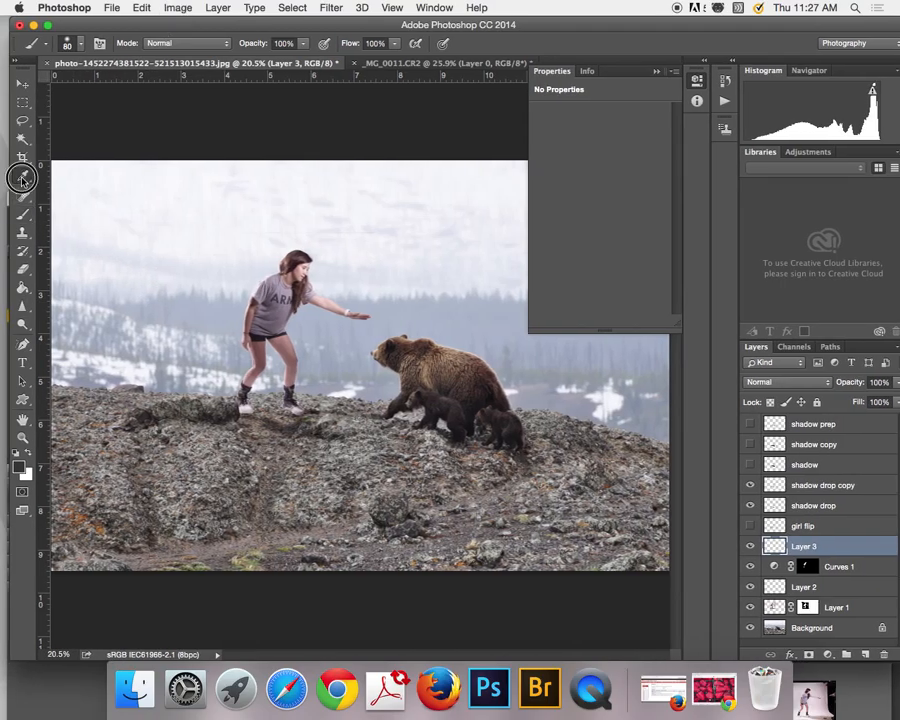
click(21, 175)
click(196, 303)
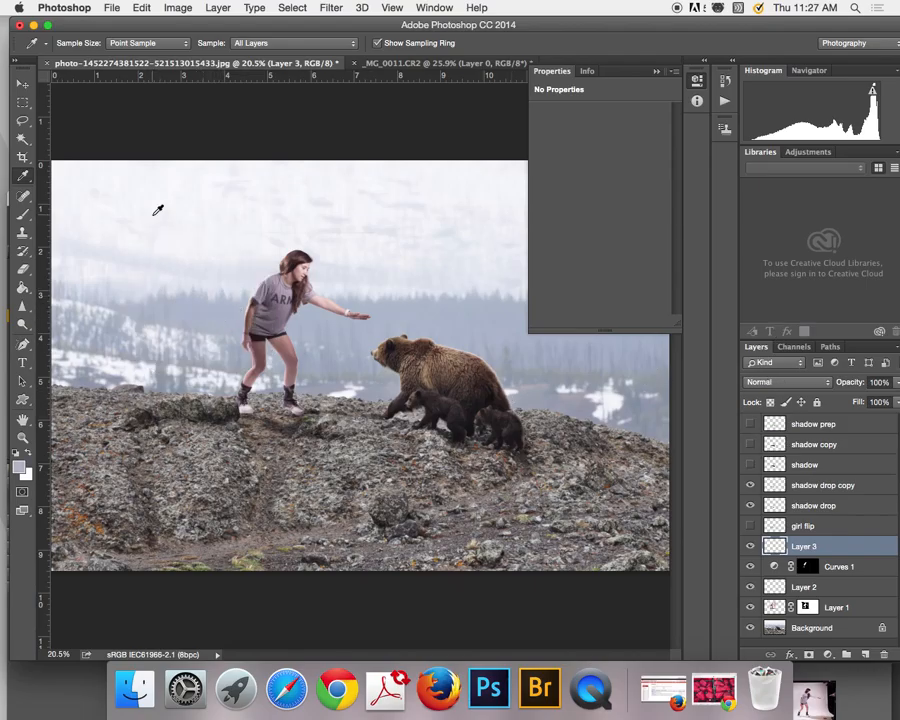
Paint the sampled blue-grey over the woman on Layer 3 with a 600-pixel brush and set the layer's blend mode to Color
key(b)
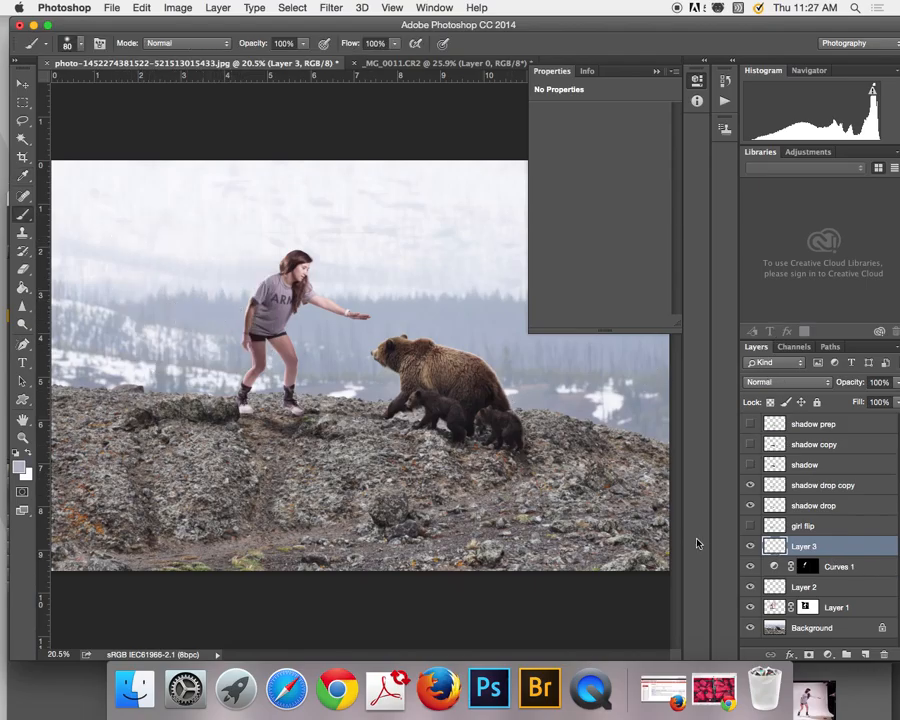
key(bracketright)
key(bracketright)
key(bracketright)
key(bracketright)
key(bracketright)
key(bracketright)
key(bracketright)
key(bracketright)
key(bracketright)
key(bracketright)
mouse_move(226, 270)
mouse_down()
mouse_move(283, 298)
mouse_move(282, 325)
mouse_move(251, 373)
mouse_move(297, 401)
mouse_move(310, 366)
mouse_move(310, 305)
mouse_move(350, 272)
mouse_move(320, 285)
mouse_up()
click(788, 382)
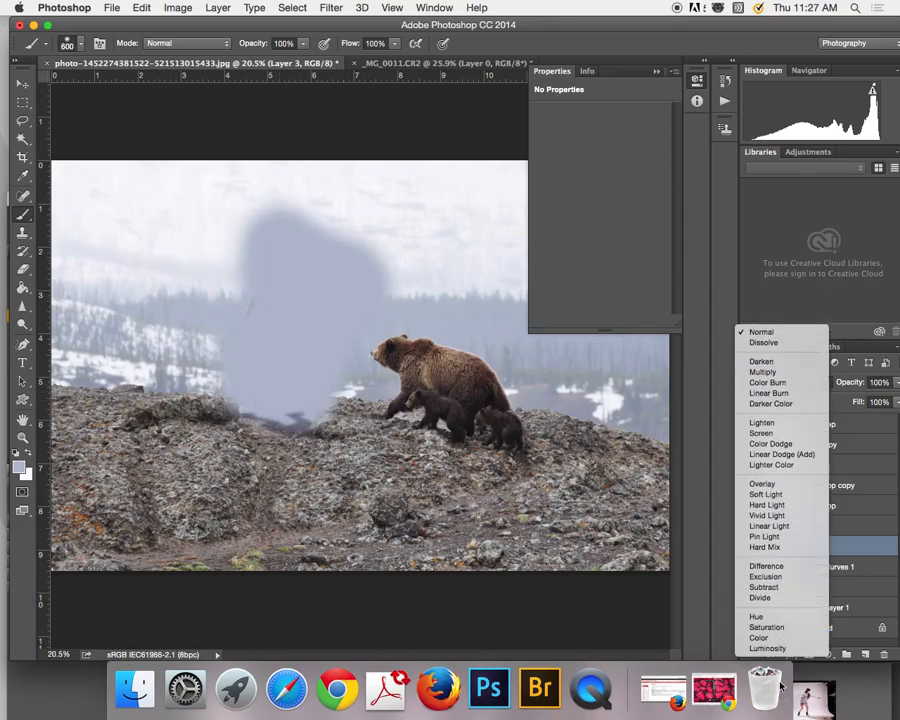
click(782, 637)
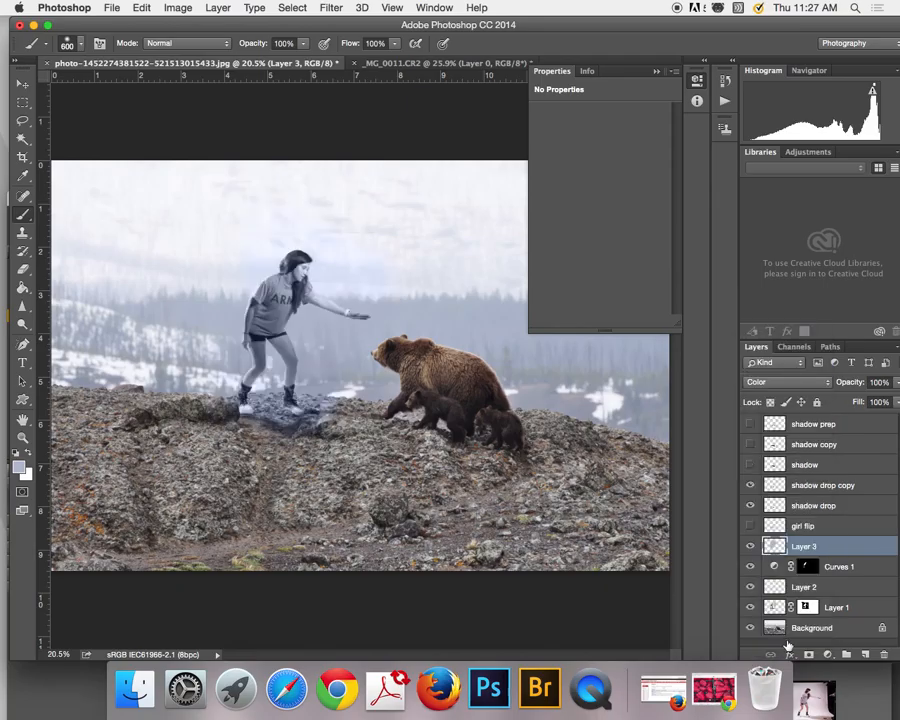
Reduce Layer 3's opacity to 28% and enlarge the layer list so that every layer fits
double_click(792, 19)
drag(886, 382, 841, 399)
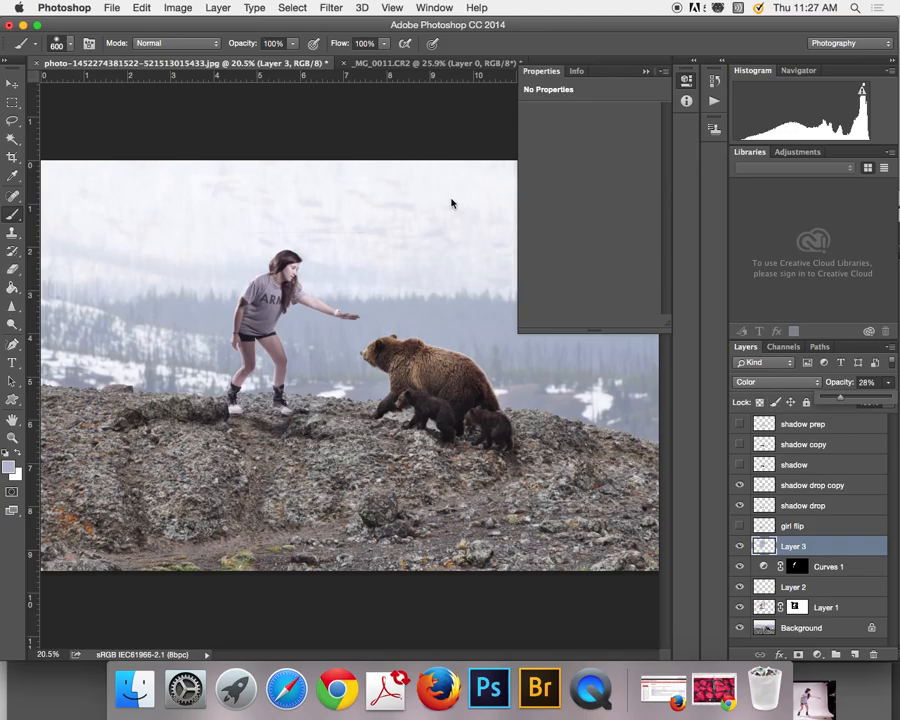
click(647, 73)
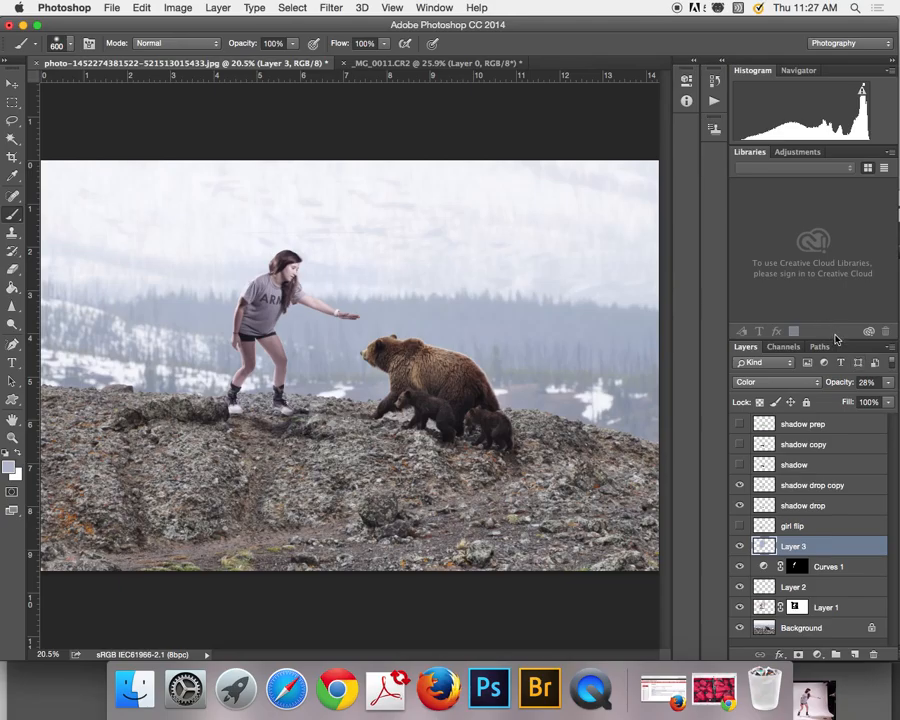
drag(841, 340, 841, 278)
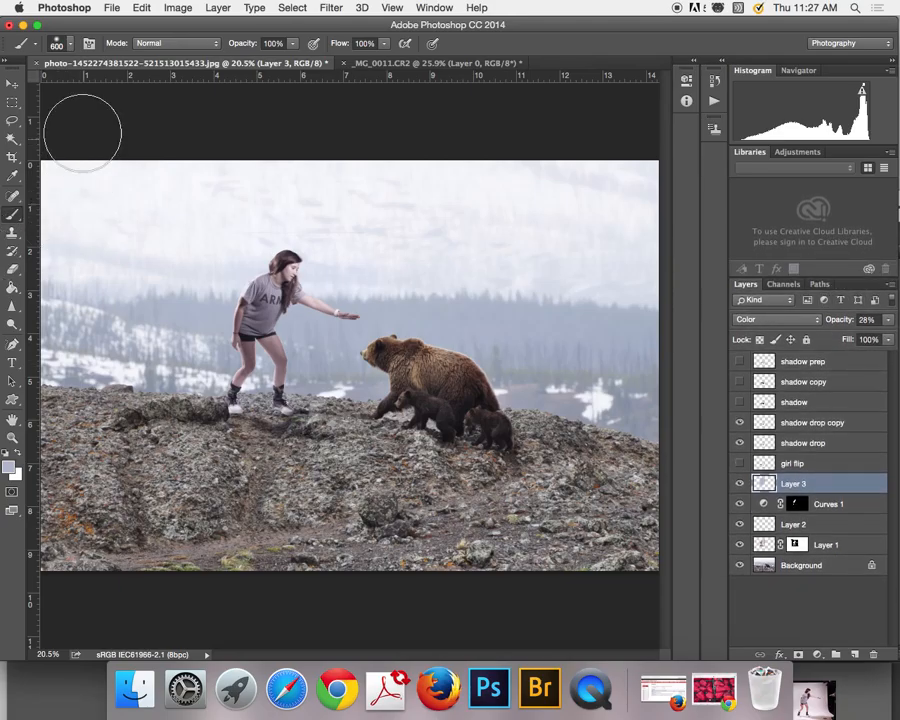
Set the foreground colour to a dark navy blue with the Type tool active
drag(50, 23, 90, 28)
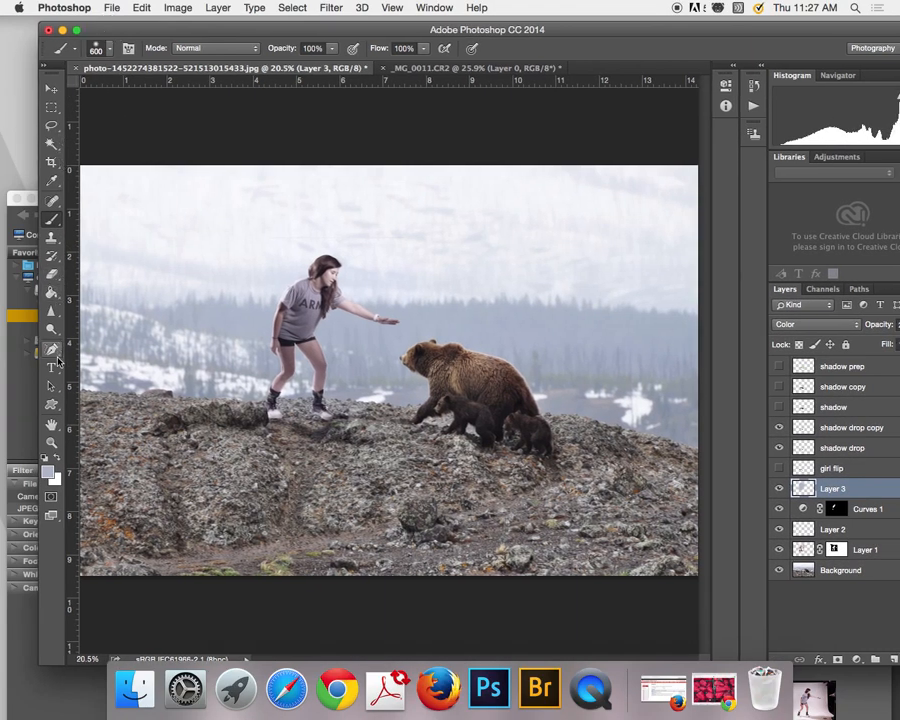
drag(170, 28, 134, 24)
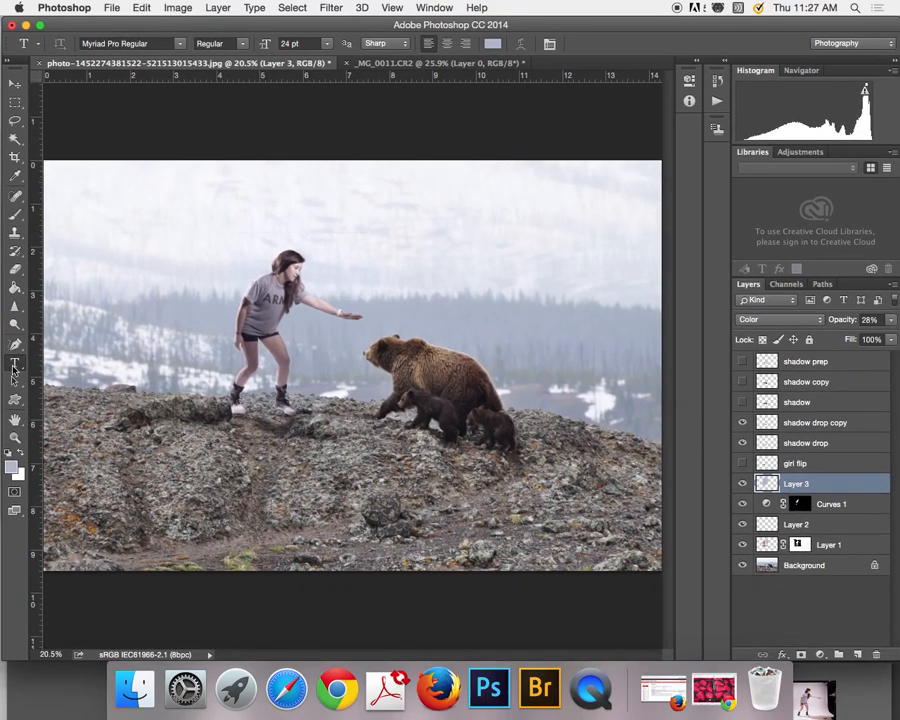
click(12, 466)
click(418, 337)
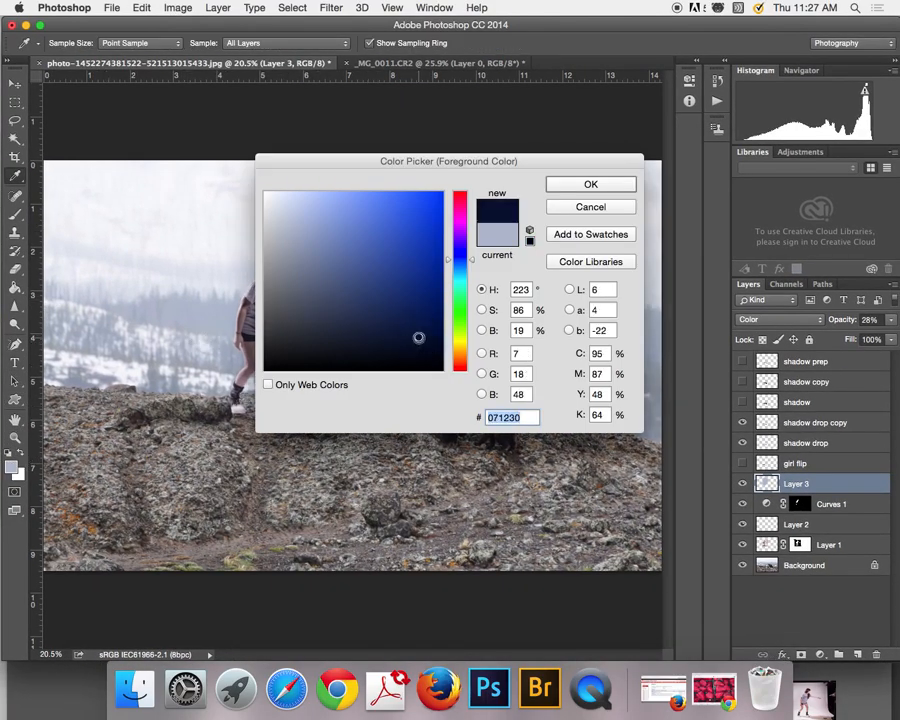
mouse_move(418, 236)
mouse_down()
mouse_move(408, 287)
mouse_move(402, 283)
mouse_move(409, 294)
mouse_up()
click(558, 185)
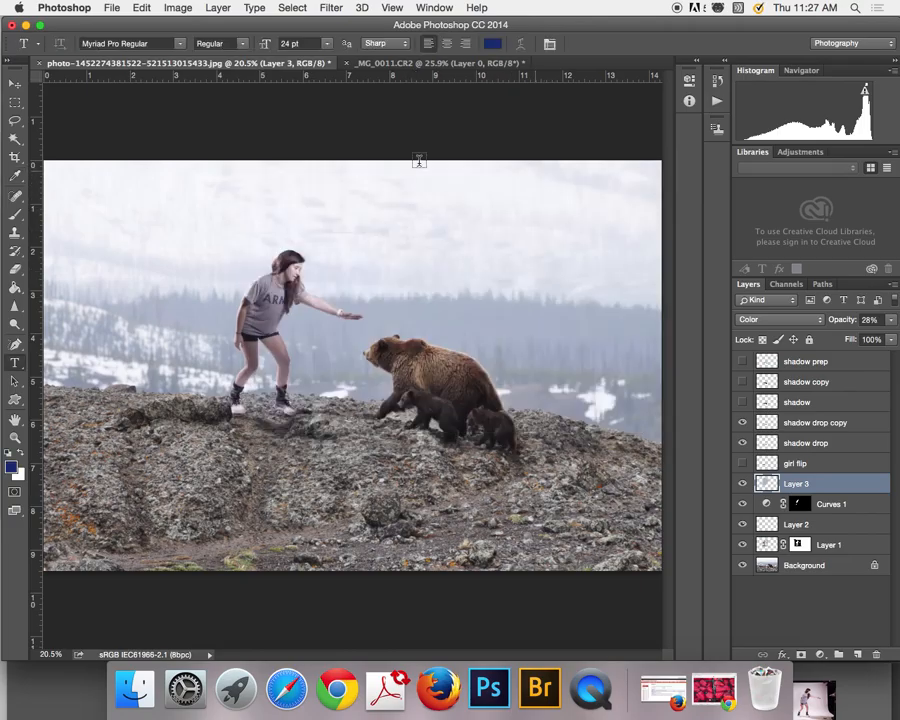
Add the text "Visit Alaska!" at 60 pt in the upper-left part of the sky
click(56, 196)
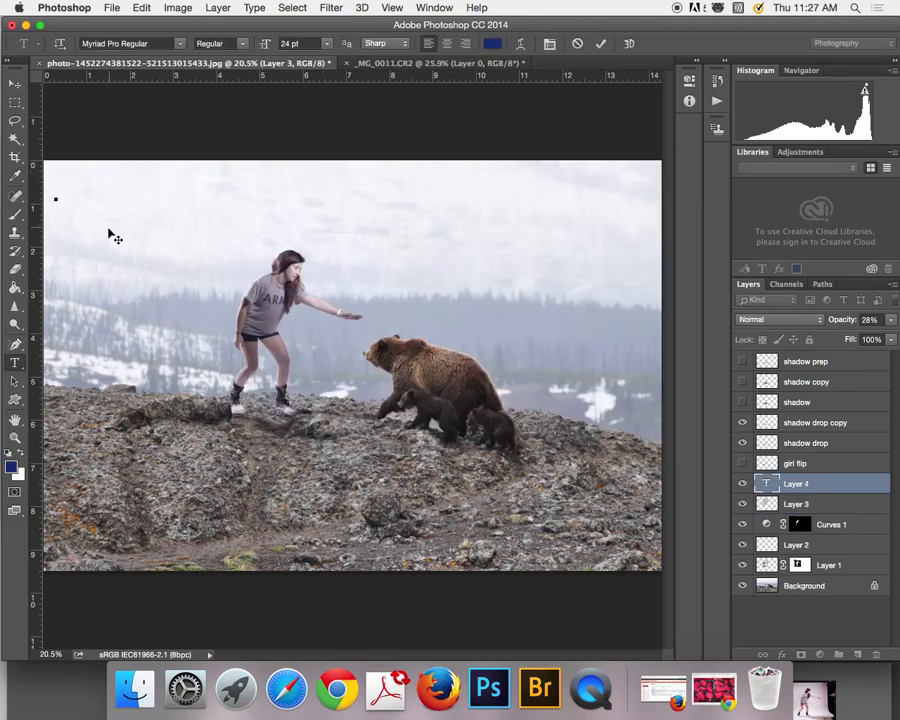
click(326, 43)
click(304, 200)
text(Visit Al)
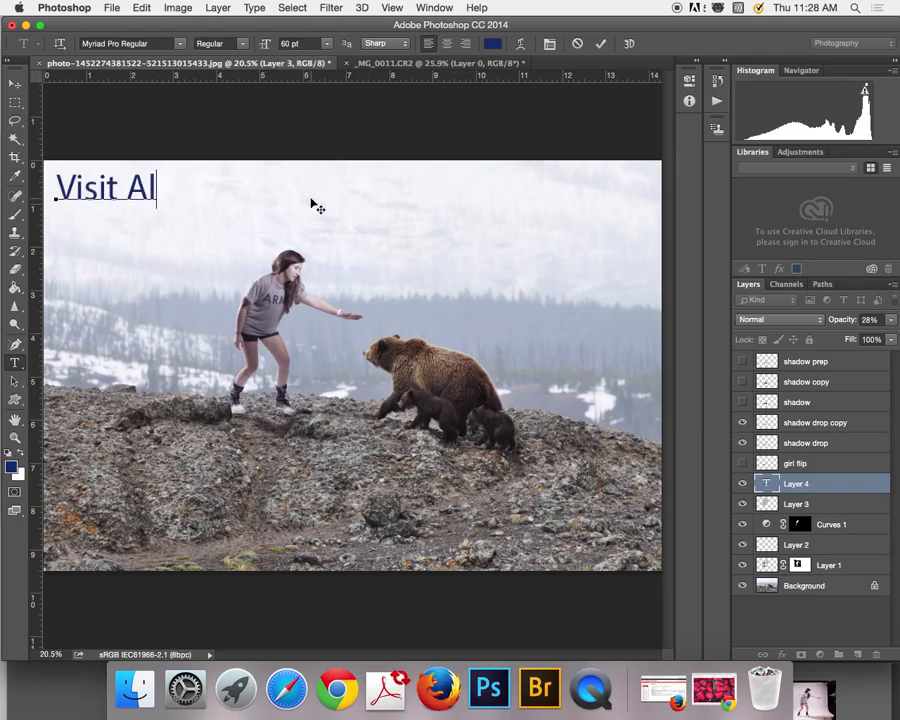
text(aska!)
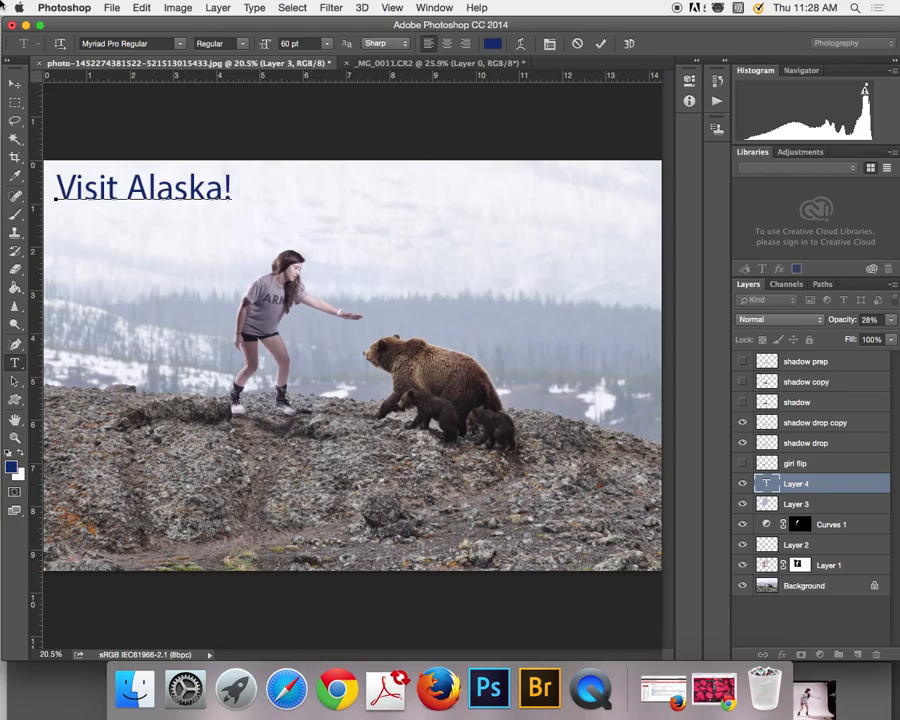
Centre the "Visit Alaska!" text in the sky above the woman and bear and enlarge it to 72 pt
drag(155, 196, 347, 229)
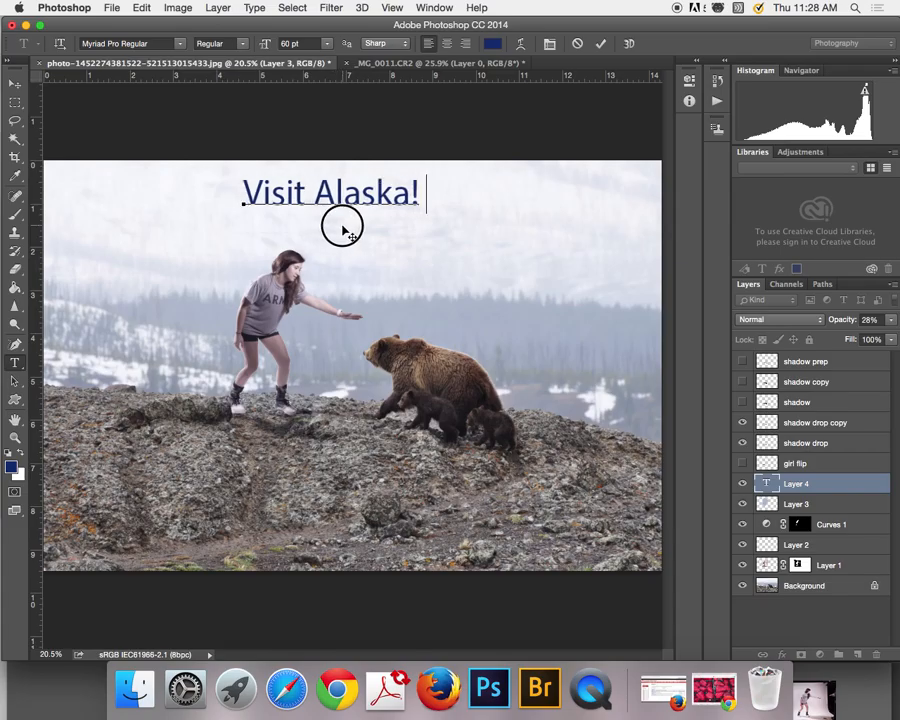
drag(419, 193, 211, 187)
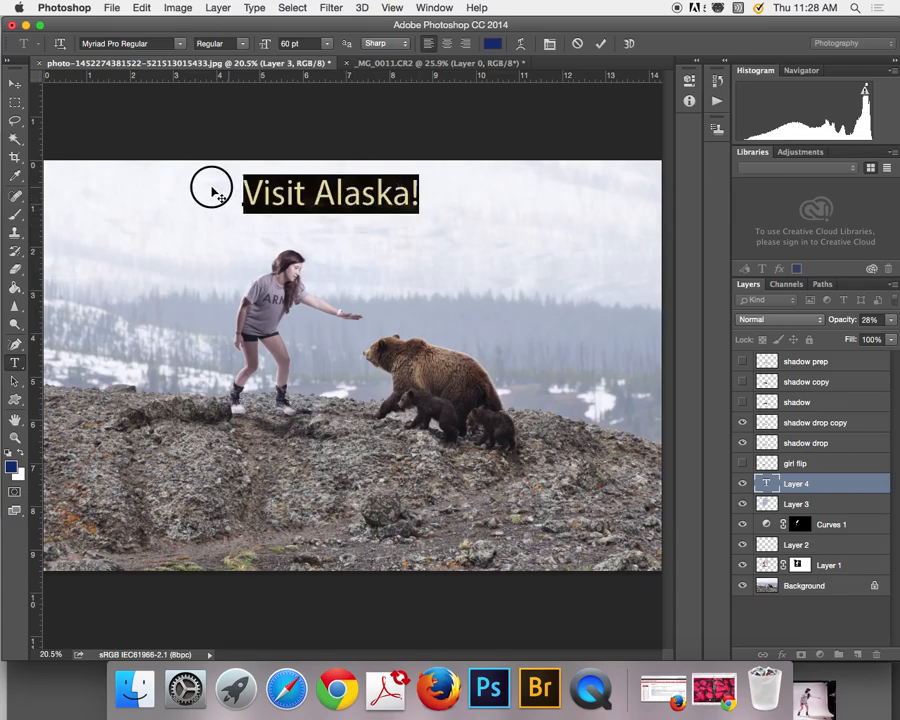
click(326, 44)
click(299, 205)
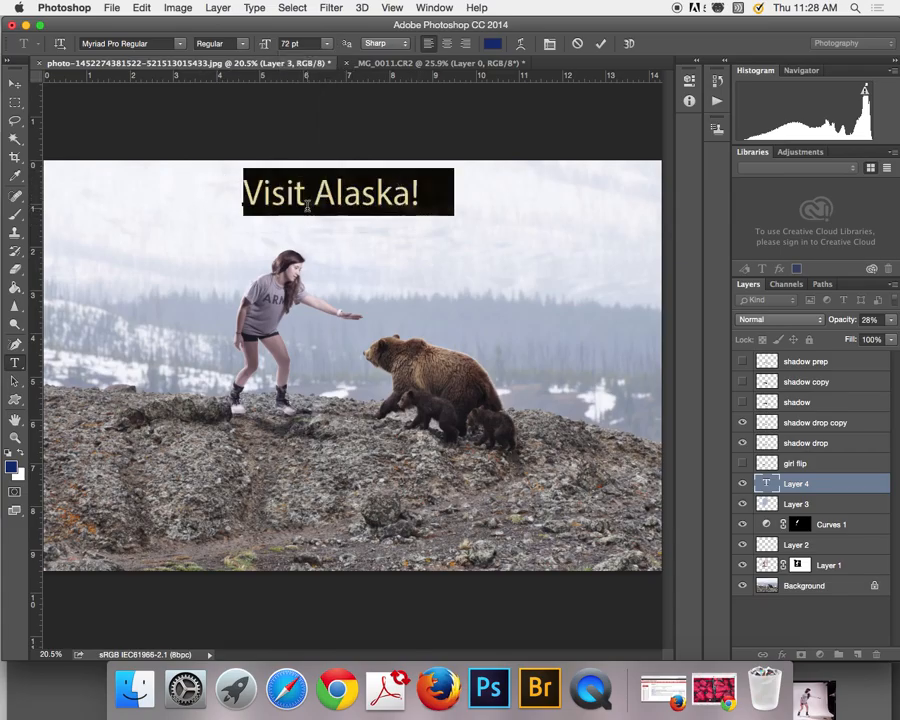
drag(465, 16, 465, 20)
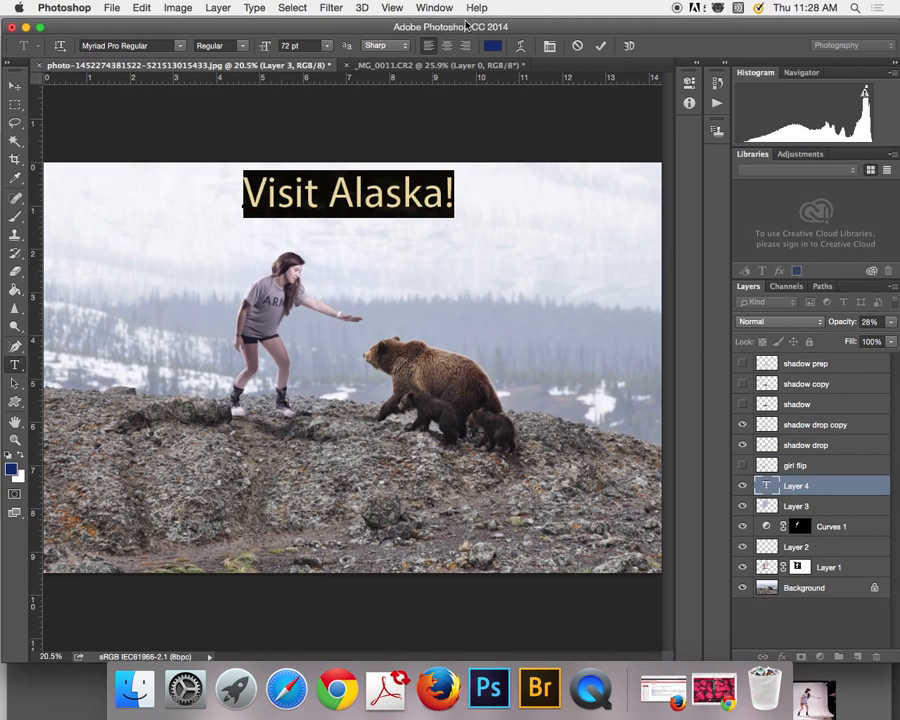
click(600, 45)
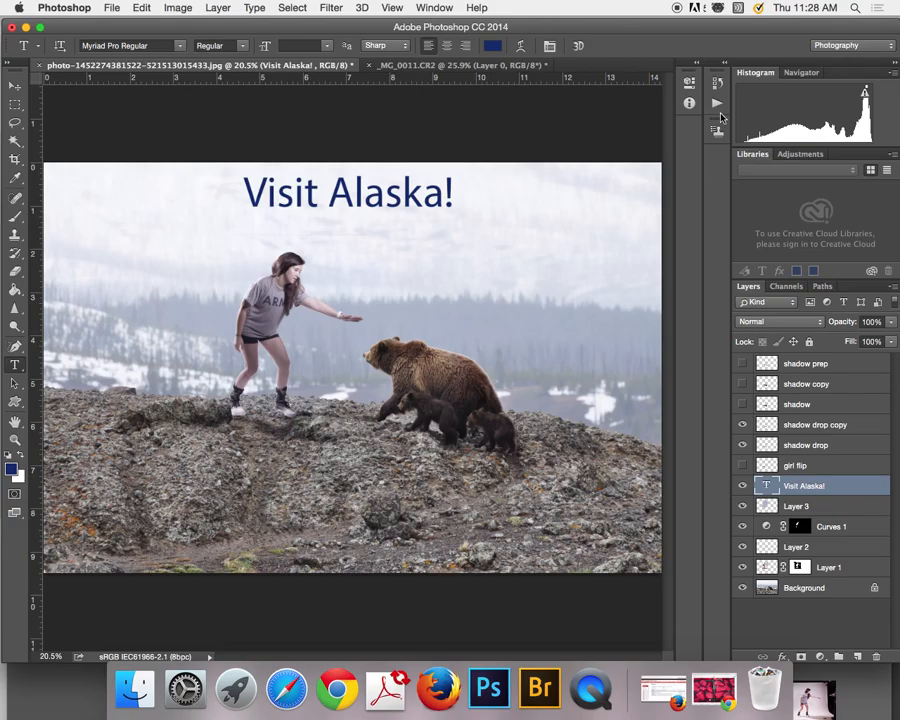
Scale the woman on Layer 1 down to about 83.5% with Free Transform, keeping her feet on the rocks
click(830, 567)
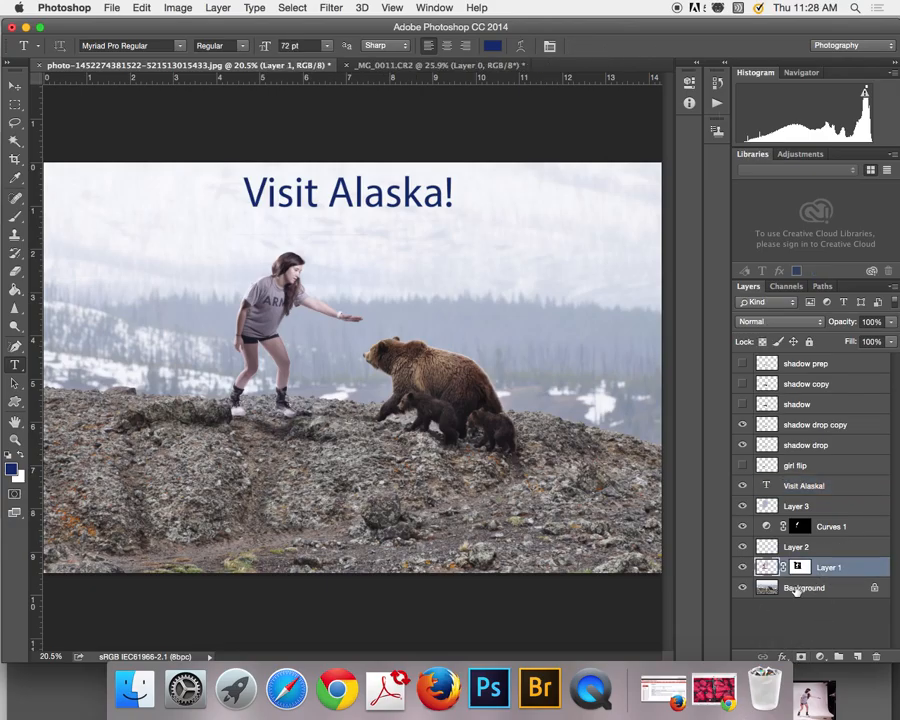
key(super+t)
drag(369, 236, 338, 266)
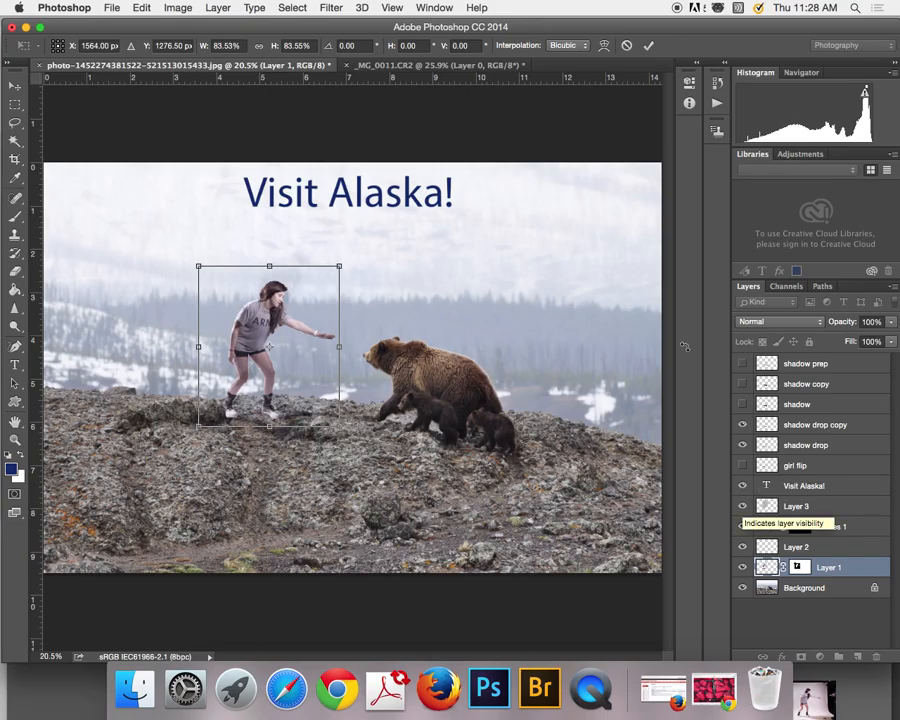
click(650, 45)
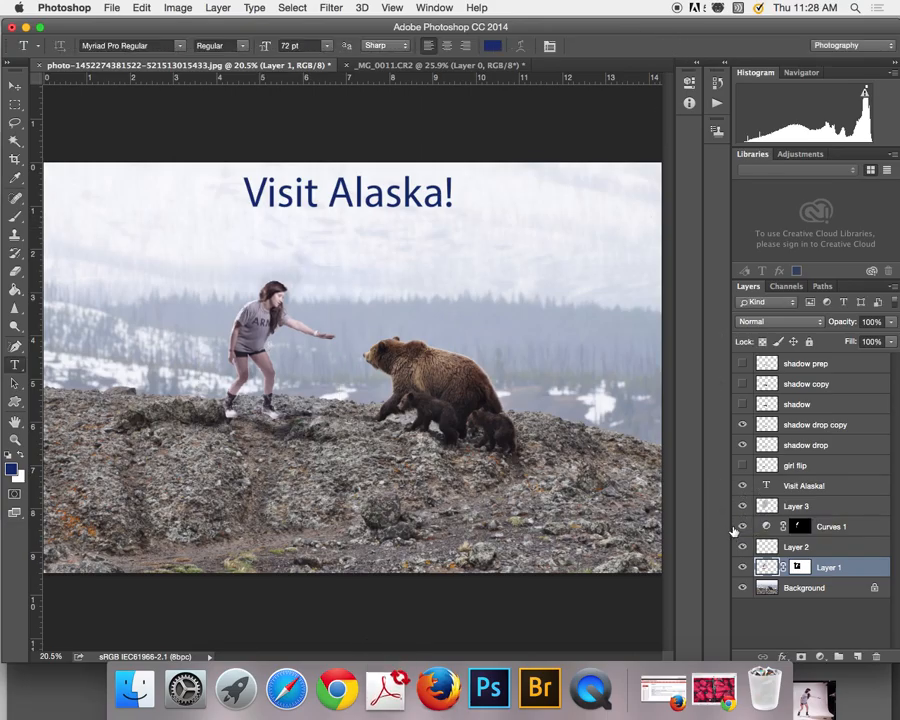
Compare the composite with Layer 3 and Layer 1 hidden and shown
click(741, 507)
click(742, 567)
click(742, 567)
click(742, 567)
click(742, 567)
click(743, 507)
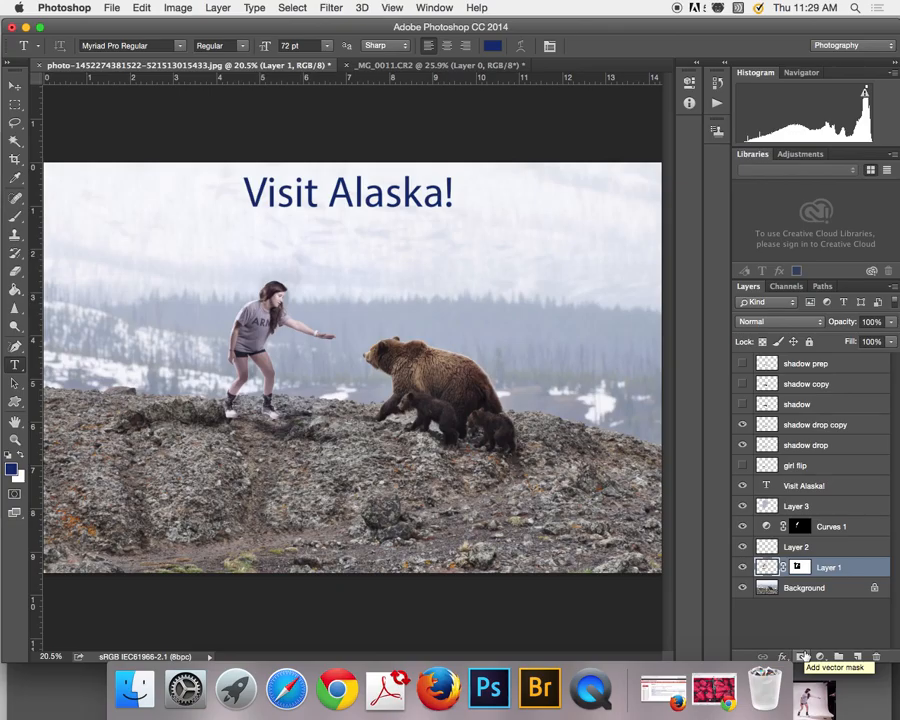
Paint black in Layer 1's mask with a 125-pixel brush around the rear boot's heel so the rock overlaps it
key(super+equal)
key(super+equal)
key(super+equal)
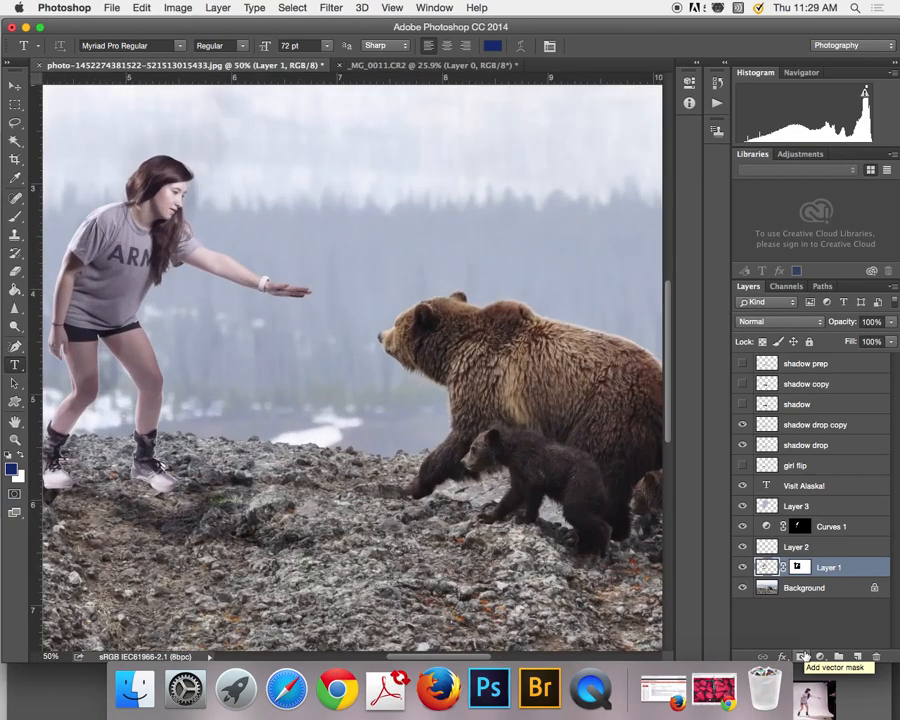
scroll(256, 356, left, 5)
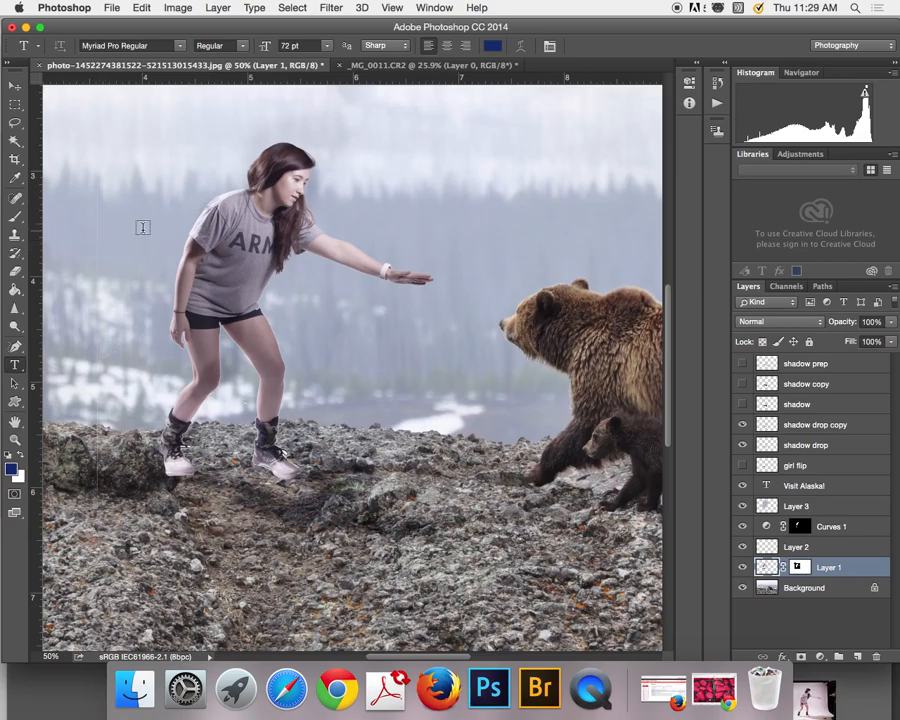
click(800, 570)
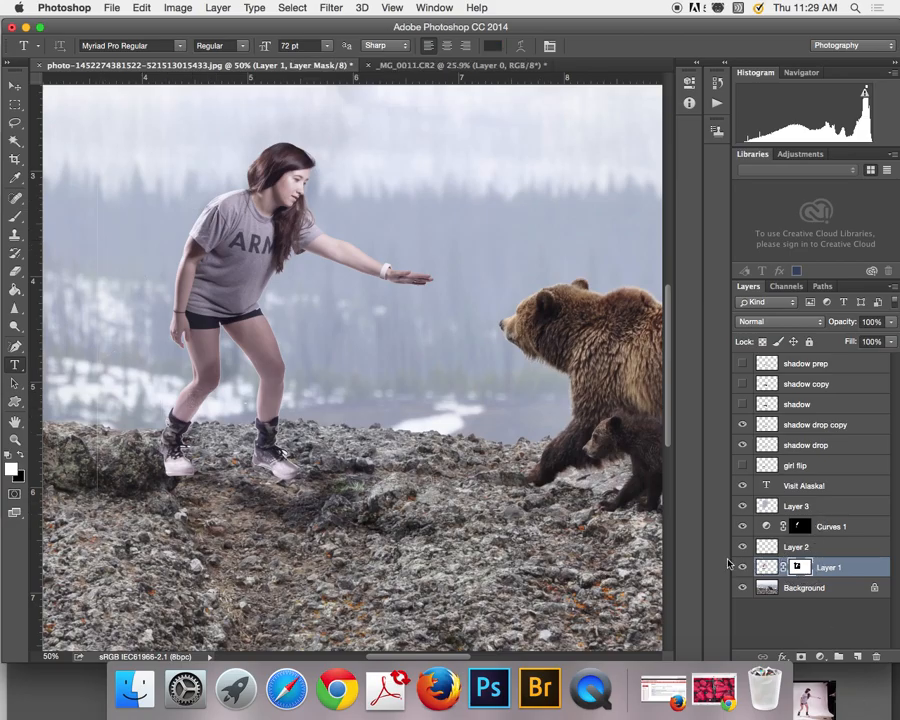
key(b)
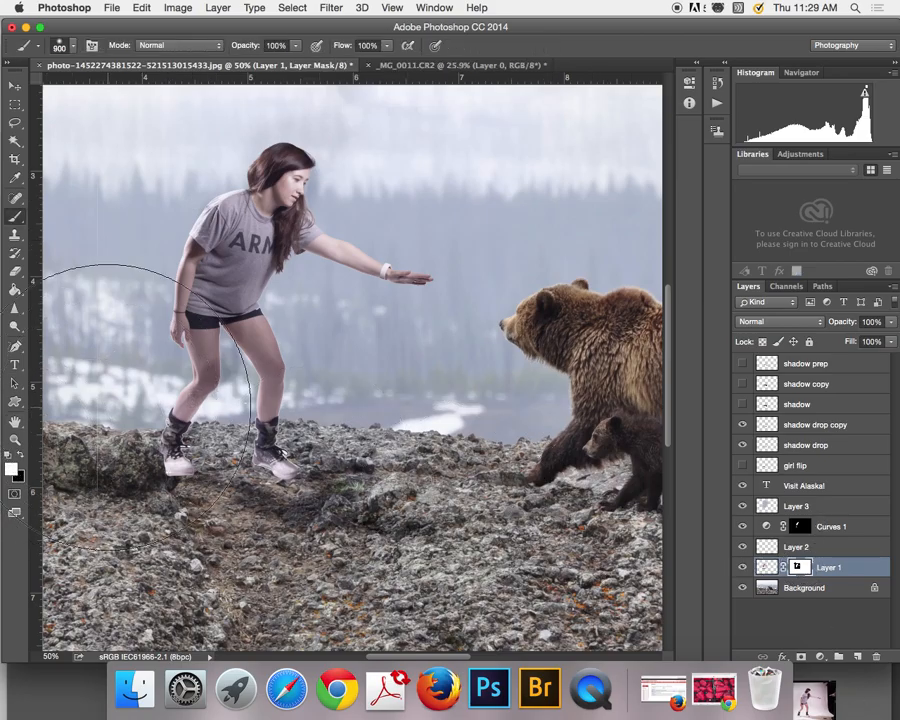
key(bracketleft)
key(bracketleft)
key(bracketleft)
key(bracketleft)
key(bracketleft)
key(bracketleft)
key(bracketleft)
key(bracketleft)
key(x)
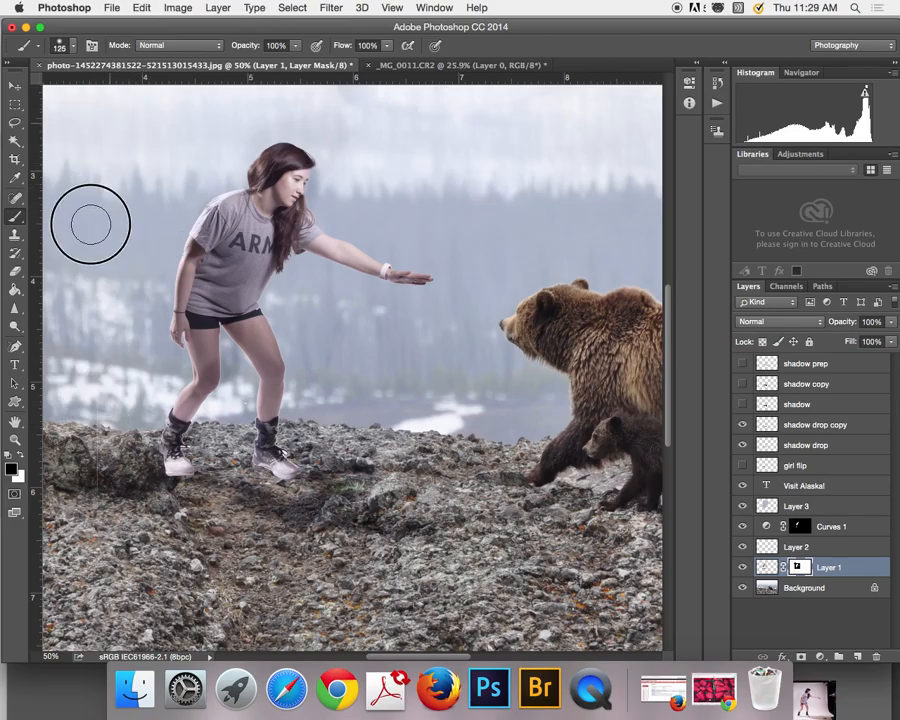
mouse_move(133, 453)
mouse_down()
mouse_move(162, 492)
mouse_move(190, 505)
mouse_up()
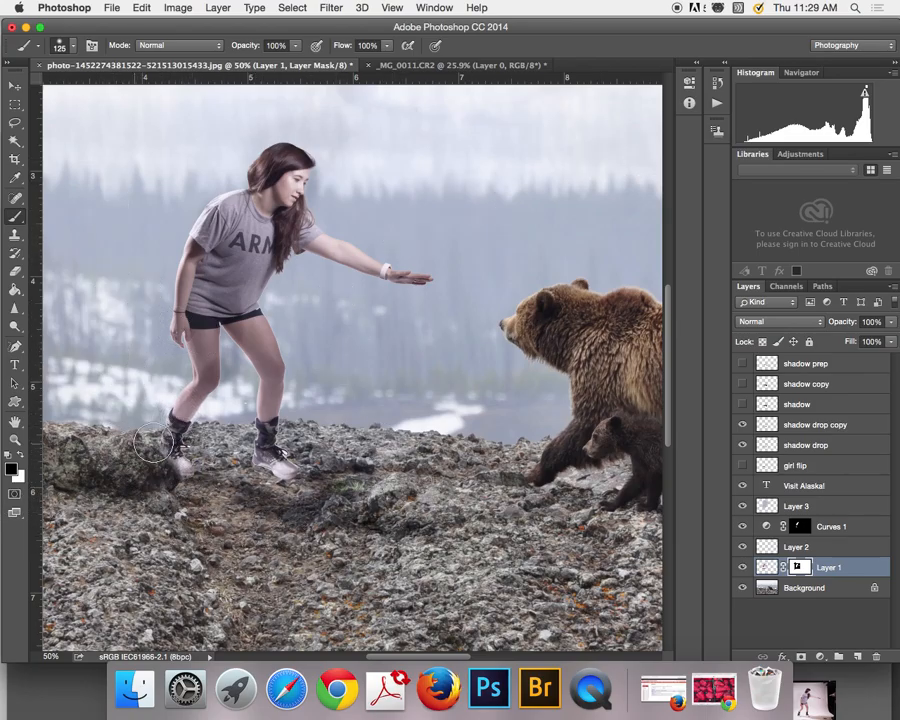
Start Refine Mask on Layer 1's mask and refine the back edge of the front leg and boot with a size 20 brush
key(super+plus)
key(super+plus)
key(super+plus)
key(super+plus)
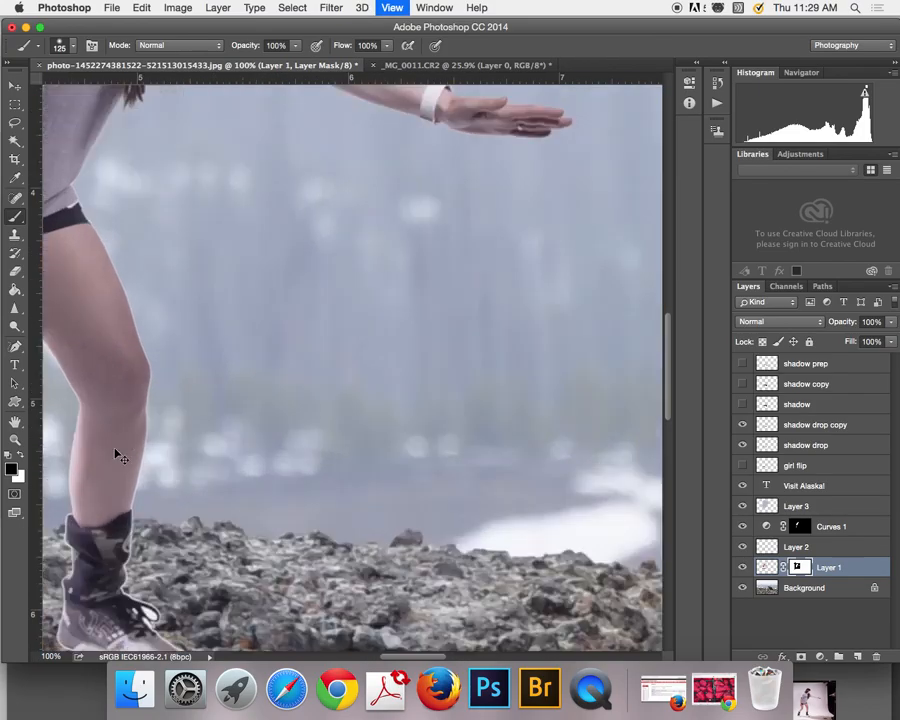
drag(141, 476, 679, 227)
key(bracketleft)
key(bracketleft)
key(bracketleft)
key(bracketleft)
key(bracketleft)
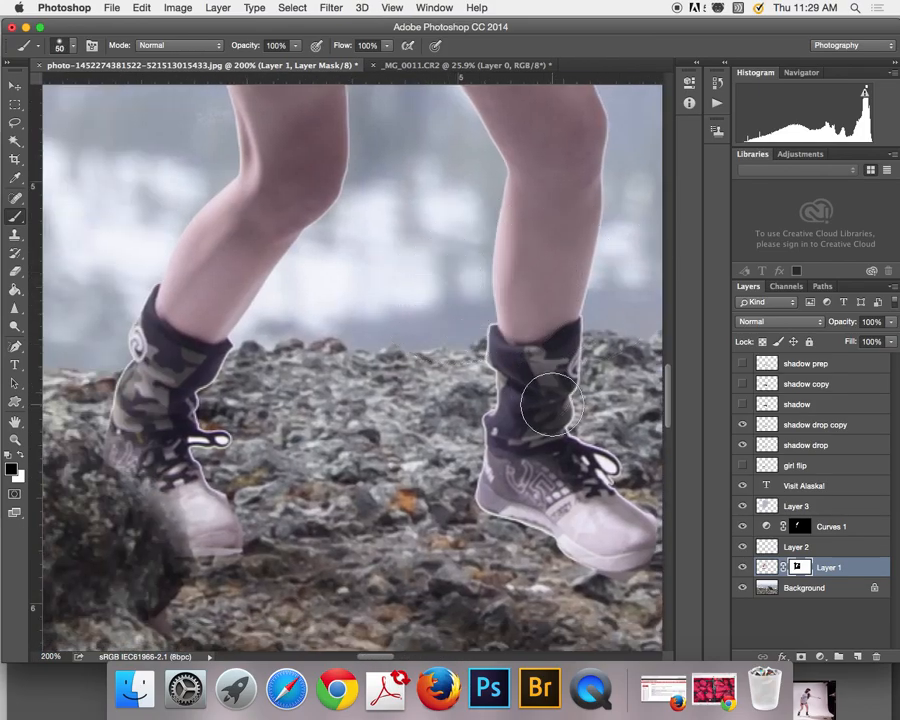
right_click(797, 567)
click(737, 627)
mouse_move(488, 290)
mouse_down()
mouse_move(504, 336)
mouse_move(499, 325)
mouse_move(489, 371)
mouse_move(507, 388)
mouse_move(498, 391)
mouse_move(508, 409)
mouse_move(508, 390)
mouse_move(496, 378)
mouse_move(480, 422)
mouse_up()
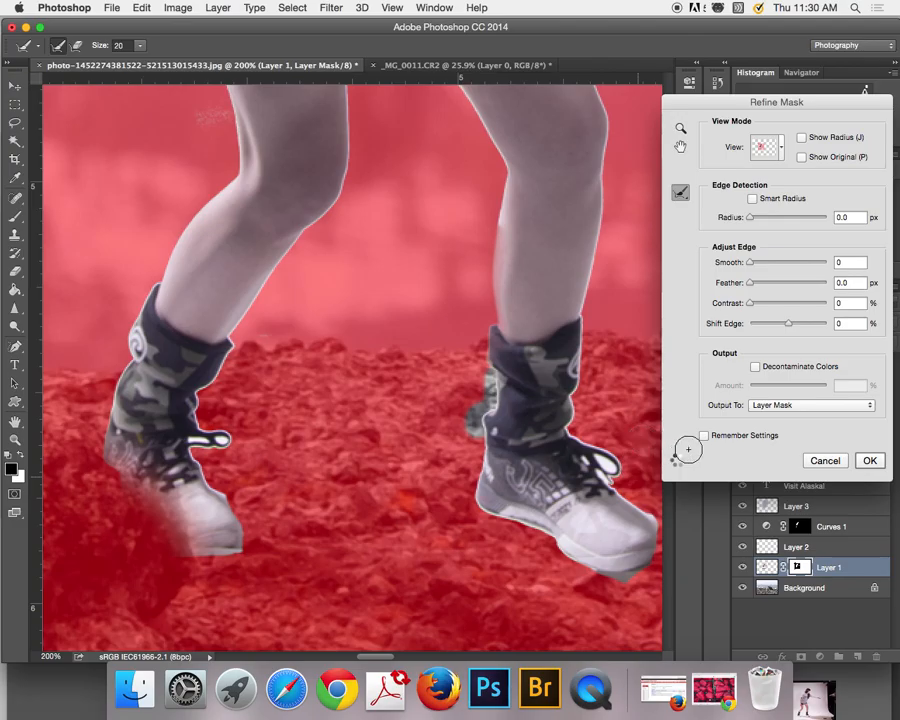
Refine the mask edges around the laces of both boots and apply the refinement to the layer mask
mouse_move(216, 440)
mouse_down()
mouse_move(201, 434)
mouse_move(233, 434)
mouse_up()
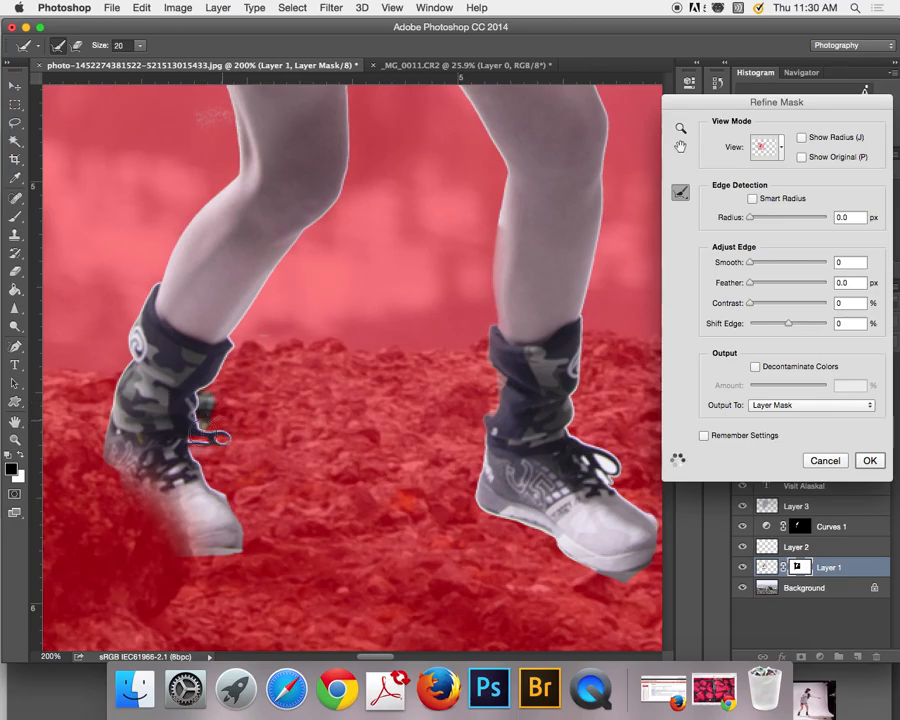
drag(198, 445, 227, 508)
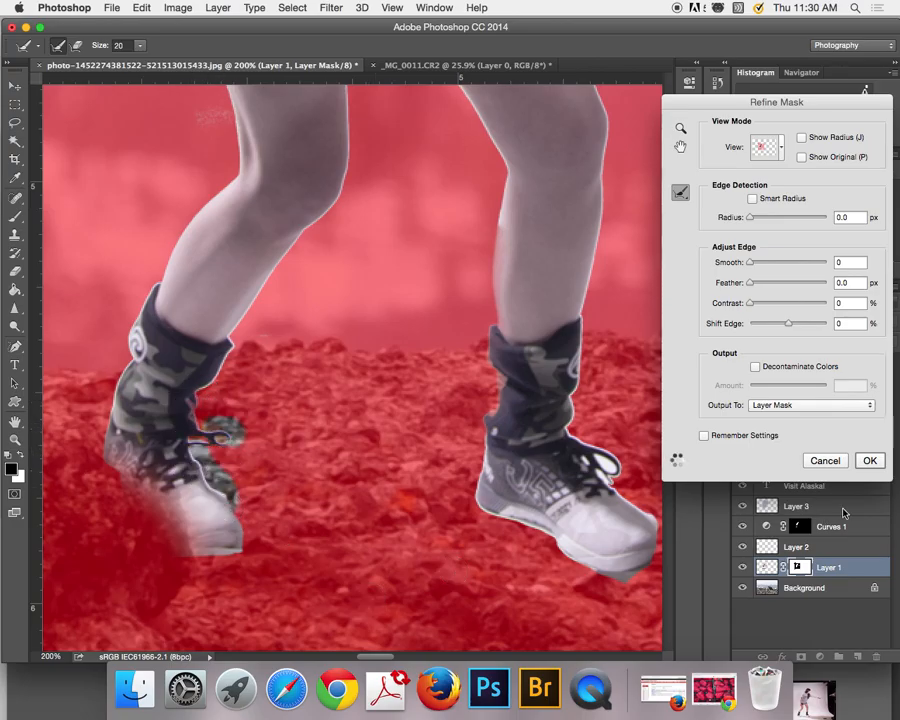
mouse_move(566, 425)
mouse_down()
mouse_move(603, 445)
mouse_move(616, 476)
mouse_up()
click(597, 463)
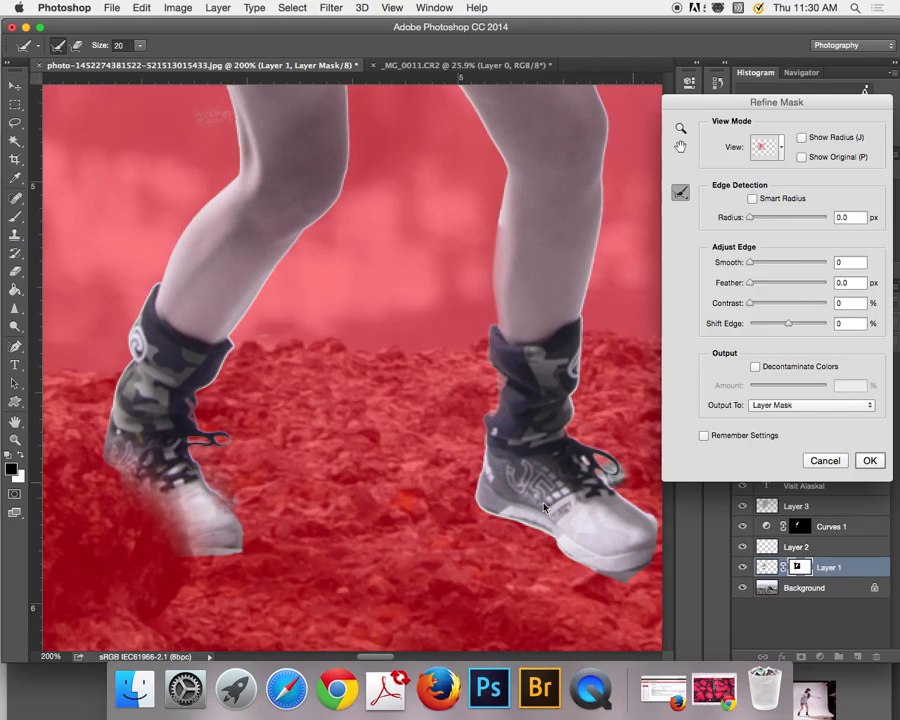
click(870, 460)
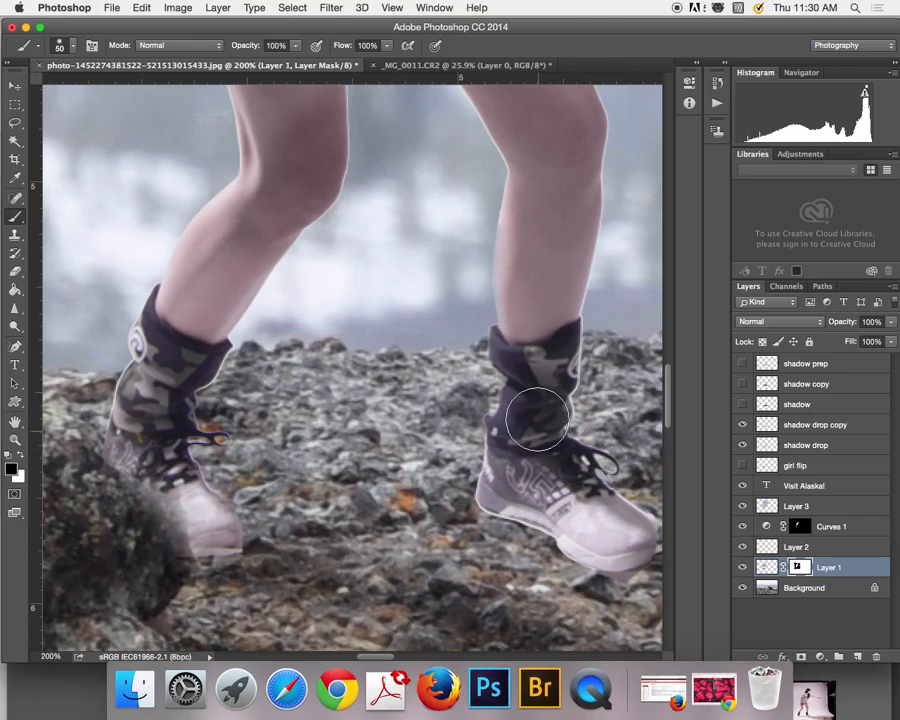
Paint black over the rear boot in Layer 1's mask with a 30-pixel brush, and restore the boot's upper part in white
drag(114, 415, 144, 410)
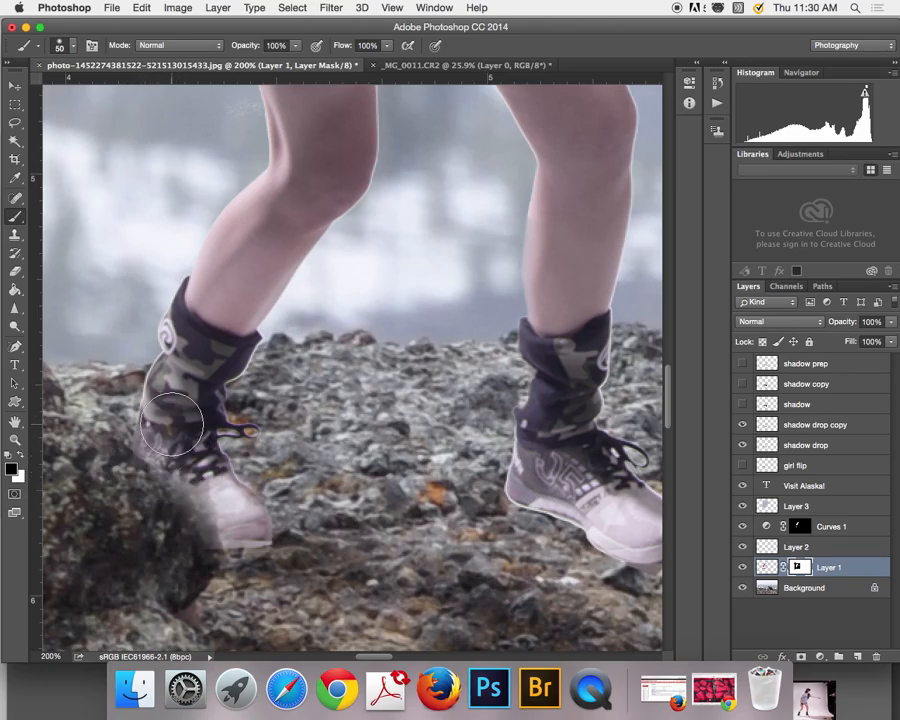
key([)
key([)
mouse_move(152, 438)
mouse_down()
mouse_move(193, 466)
mouse_move(203, 489)
mouse_move(170, 441)
mouse_move(210, 491)
mouse_move(212, 551)
mouse_move(180, 443)
mouse_move(138, 411)
mouse_move(124, 471)
mouse_move(113, 414)
mouse_move(191, 484)
mouse_move(163, 438)
mouse_move(115, 423)
mouse_move(160, 415)
mouse_move(138, 427)
mouse_move(176, 454)
mouse_move(203, 542)
mouse_move(186, 495)
mouse_move(174, 525)
mouse_move(194, 571)
mouse_move(214, 486)
mouse_move(199, 438)
mouse_move(92, 381)
mouse_up()
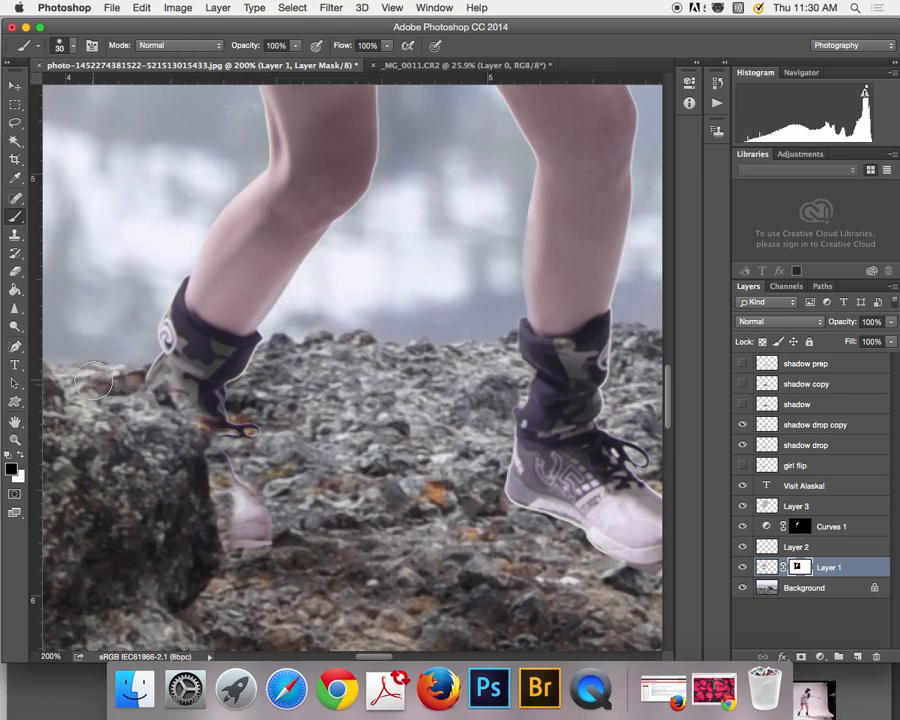
key(x)
mouse_move(160, 390)
mouse_down()
mouse_move(153, 407)
mouse_move(181, 406)
mouse_move(185, 422)
mouse_move(150, 402)
mouse_up()
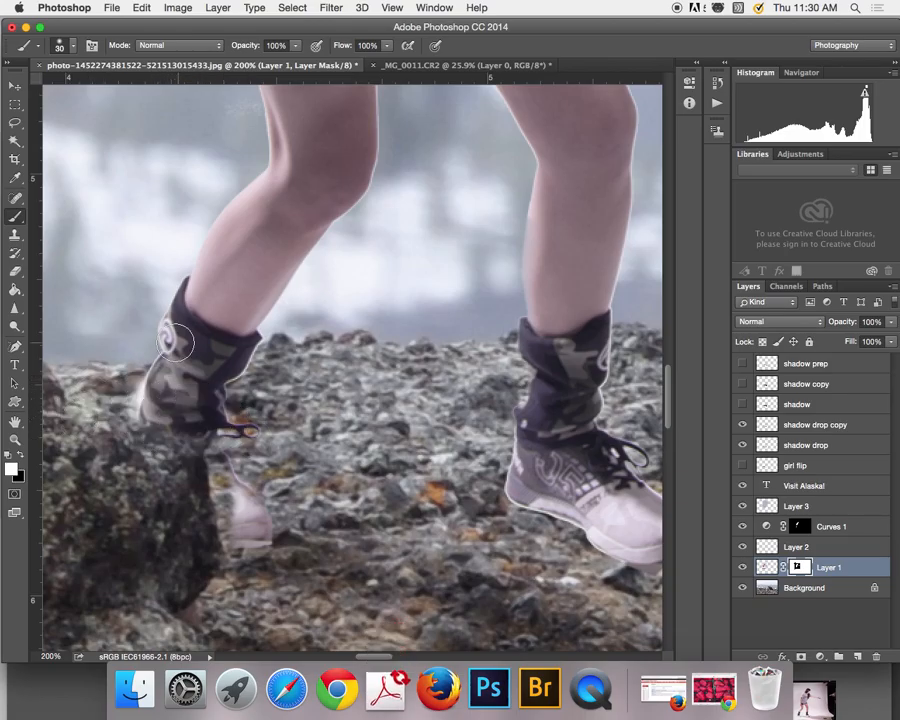
Try to reveal the rear boot's laces and toe in Layer 1's mask with a harder white brush, and undo the stroke
click(58, 45)
drag(104, 120, 142, 131)
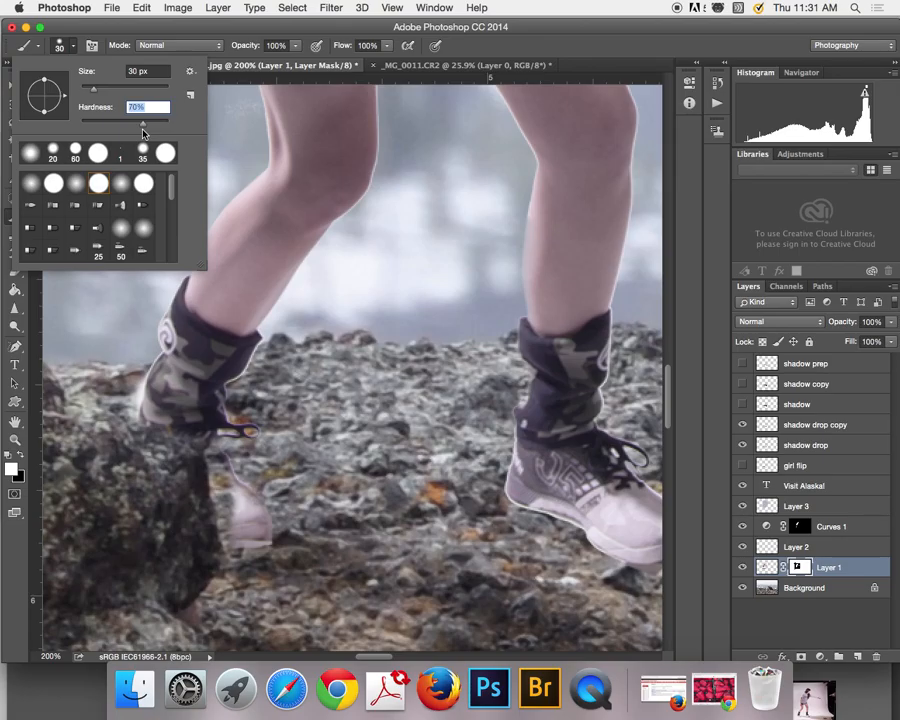
drag(142, 121, 170, 121)
key(Return)
click(175, 417)
mouse_move(175, 417)
mouse_down()
mouse_move(211, 426)
mouse_move(241, 460)
mouse_move(229, 460)
mouse_move(226, 484)
mouse_up()
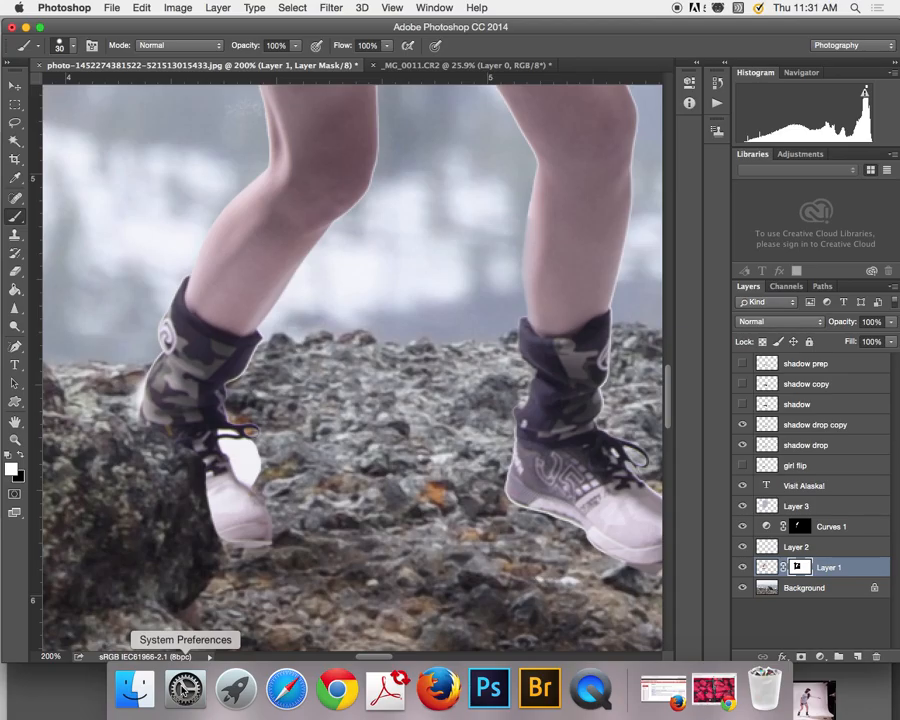
key(super+z)
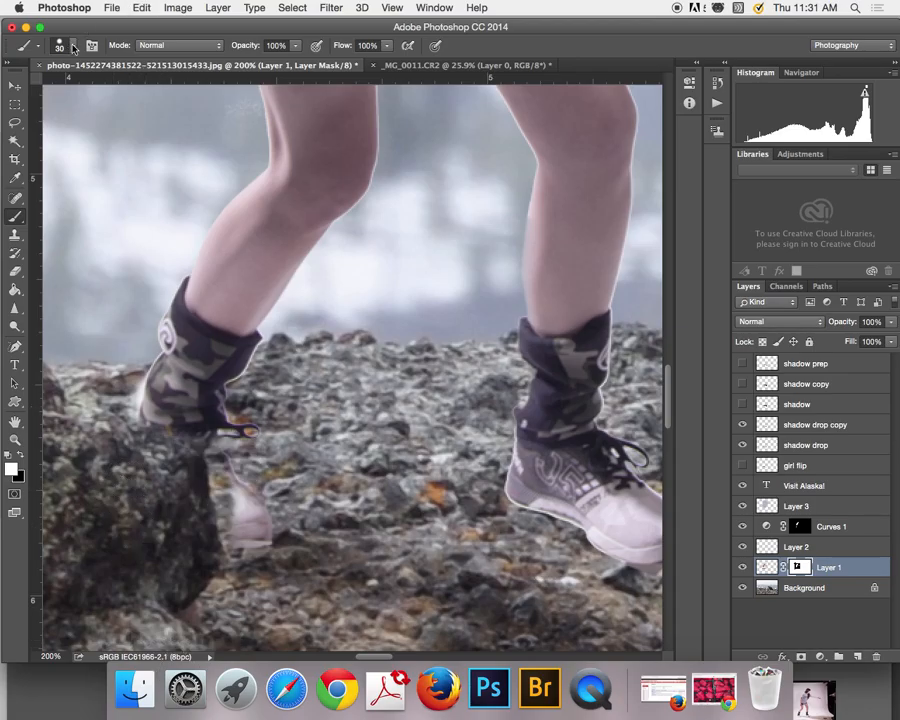
Set the brush hardness to 60% and paint white in Layer 1's mask to reveal the rear boot's laces and toe beside the rock
click(72, 47)
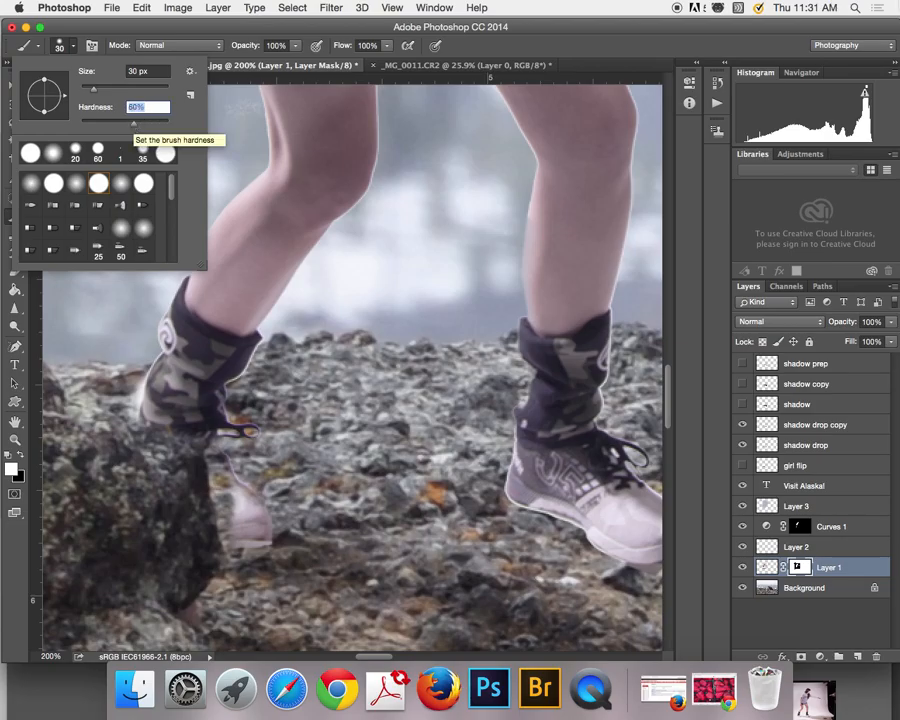
click(499, 31)
mouse_move(174, 418)
mouse_down()
mouse_move(225, 442)
mouse_move(229, 506)
mouse_move(250, 555)
mouse_up()
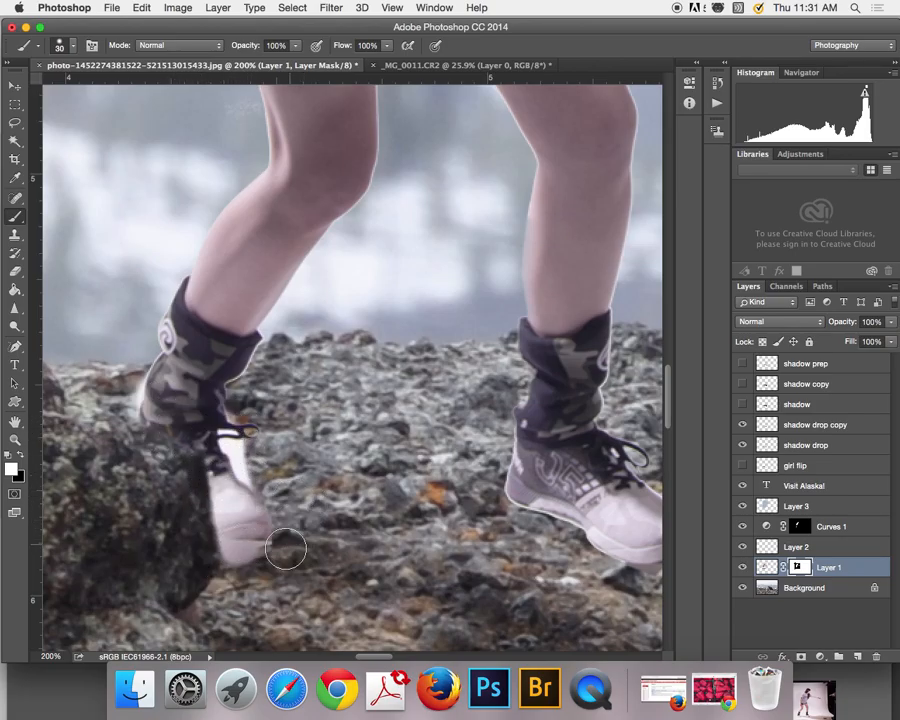
Paint black in Layer 1's mask to clean the rear boot's sole and heel edges, undo stray strokes, and view the whole image
key(x)
mouse_move(215, 559)
mouse_down()
mouse_move(273, 563)
mouse_move(220, 549)
mouse_up()
mouse_move(271, 465)
mouse_down()
mouse_move(262, 473)
mouse_move(234, 426)
mouse_up()
key(super+z)
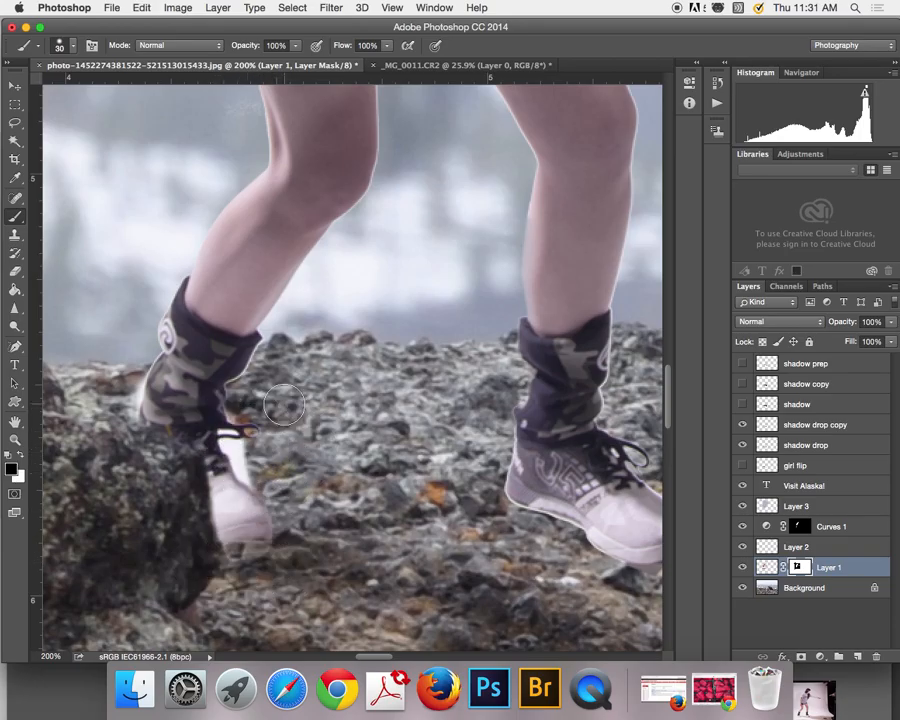
drag(127, 356, 115, 421)
key(super+z)
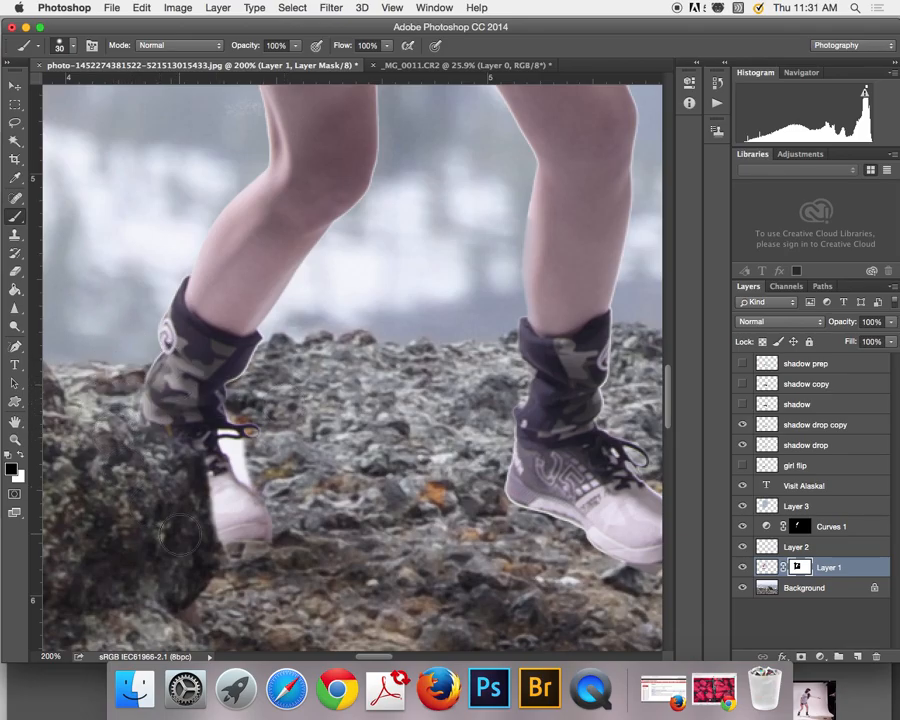
key(super+minus)
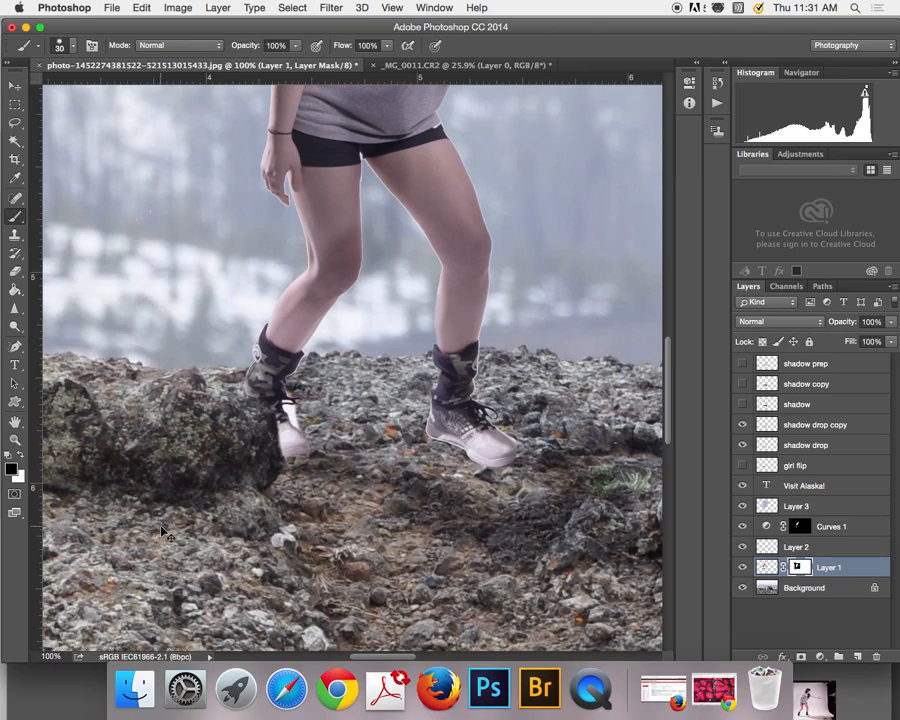
key(super+0)
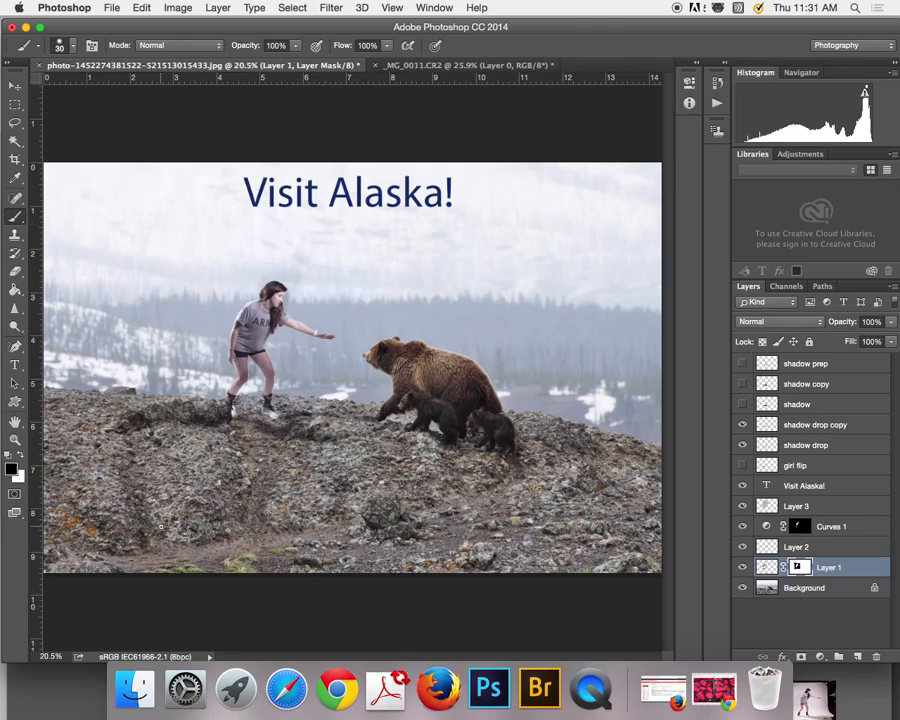